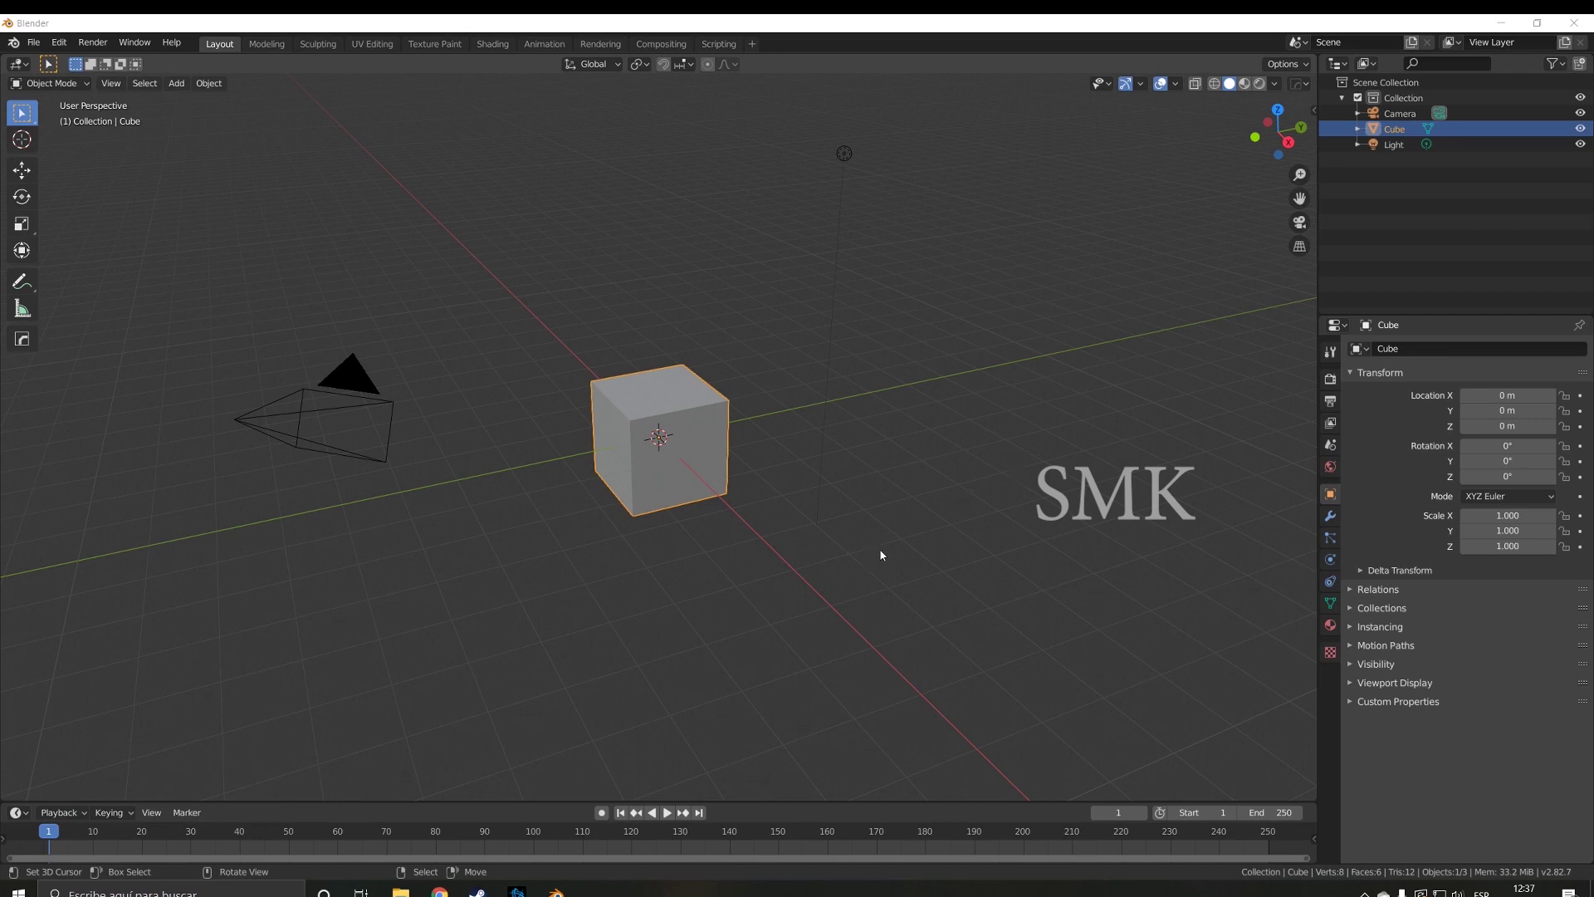
# - Flatten the cube along Z into a thin slab, about 0.136 tall
pyautogui.moveTo(895, 481)
pyautogui.mouseDown(button='middle')
pyautogui.moveTo(715, 517)
pyautogui.moveTo(765, 506)
pyautogui.moveTo(749, 480)
pyautogui.mouseUp(button='middle')
pyautogui.scroll(2, 749, 480)
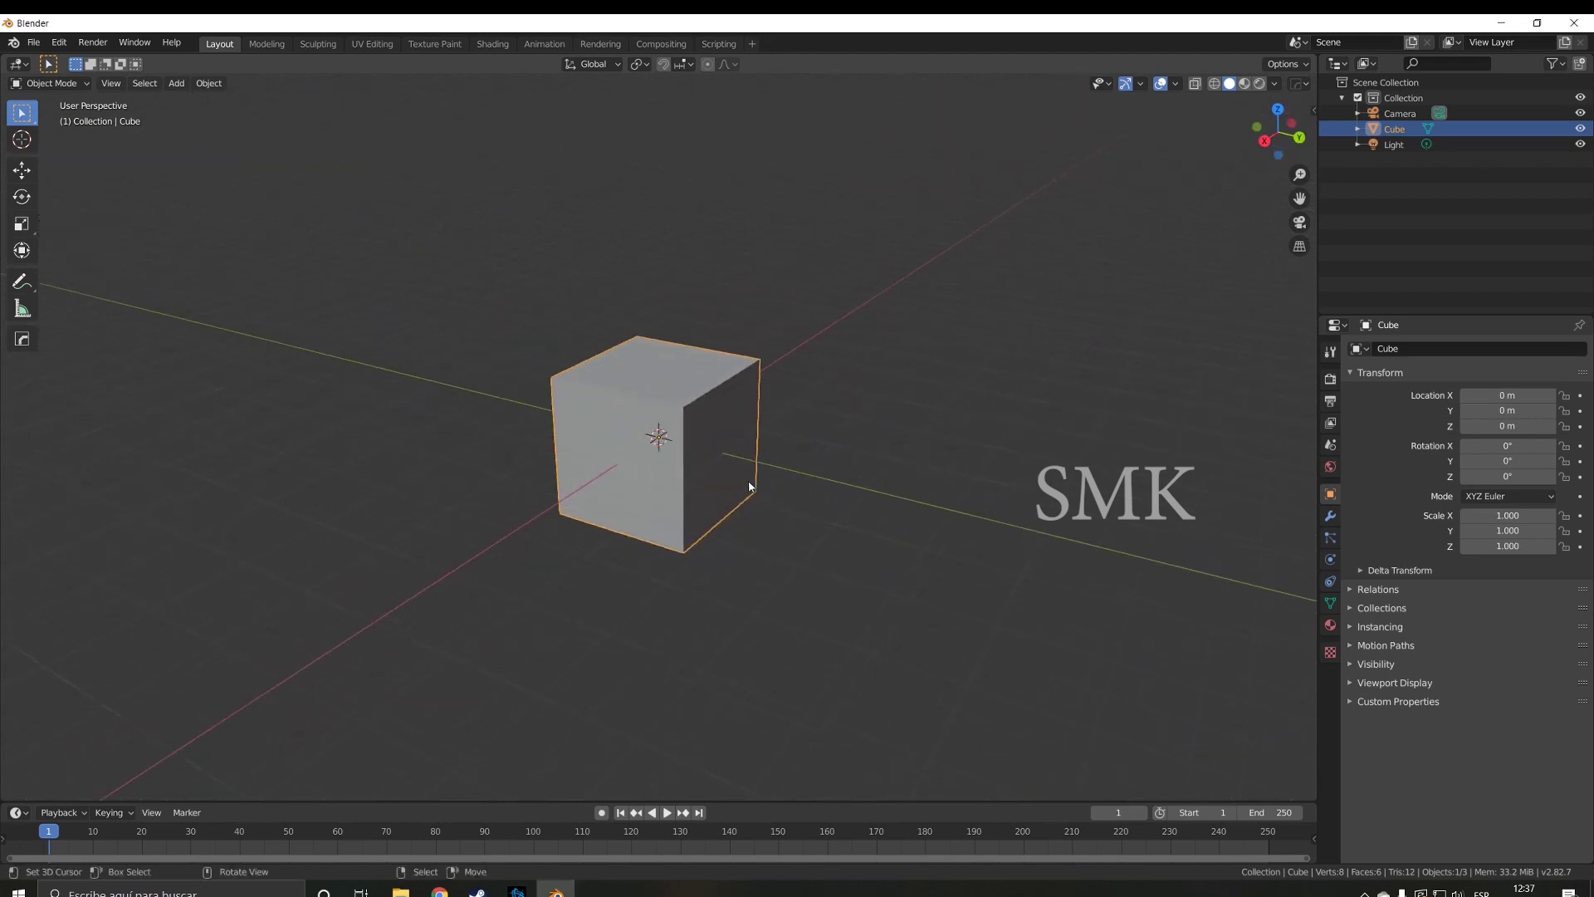
pyautogui.scroll(1, 749, 480)
pyautogui.scroll(-5, 749, 480)
pyautogui.scroll(1, 745, 485)
pyautogui.scroll(2, 745, 485)
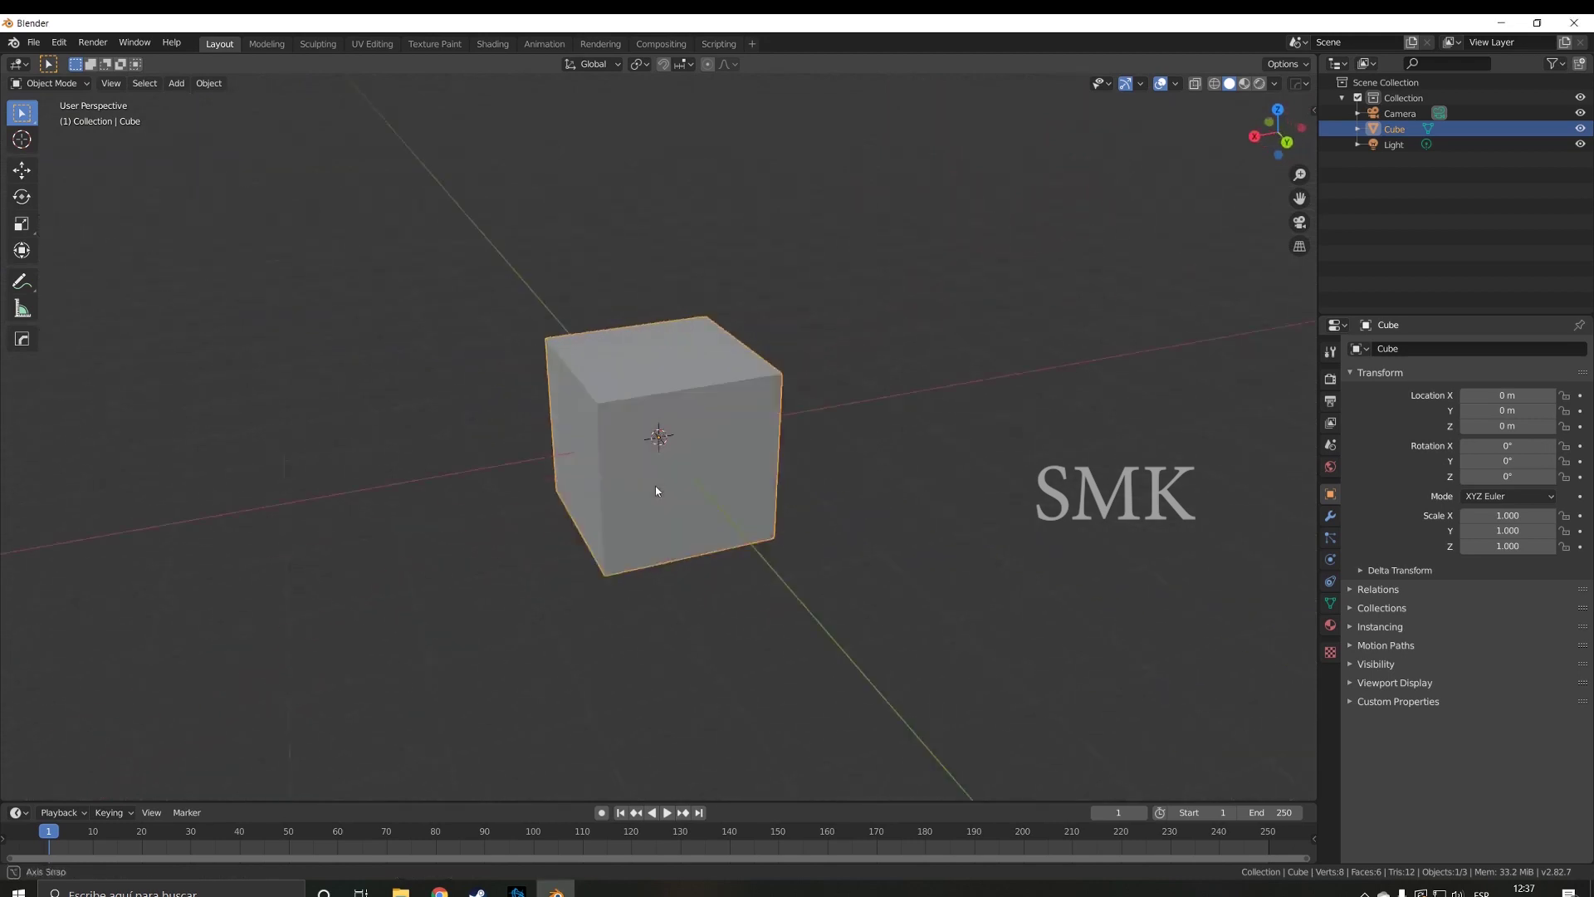
pyautogui.moveTo(745, 485)
pyautogui.mouseDown(button='middle')
pyautogui.moveTo(799, 474)
pyautogui.moveTo(824, 487)
pyautogui.mouseUp(button='middle')
pyautogui.press('s')
pyautogui.press('z')
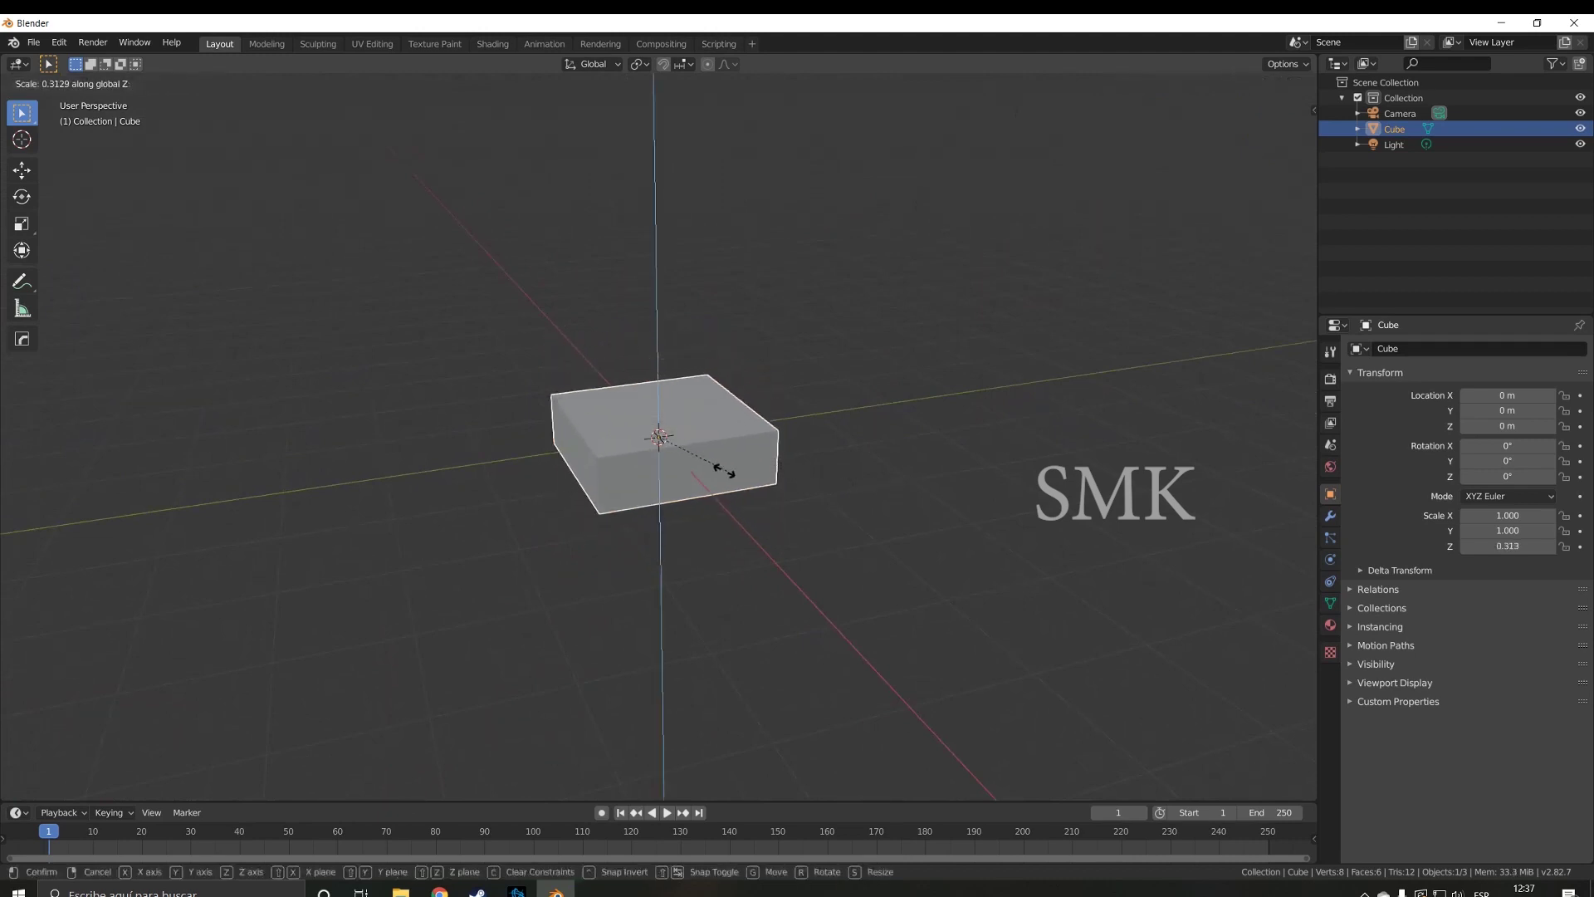
pyautogui.click(691, 500)
# - Stretch the slab along X to about 4.092 to form a long plank
pyautogui.press('s')
pyautogui.press('x')
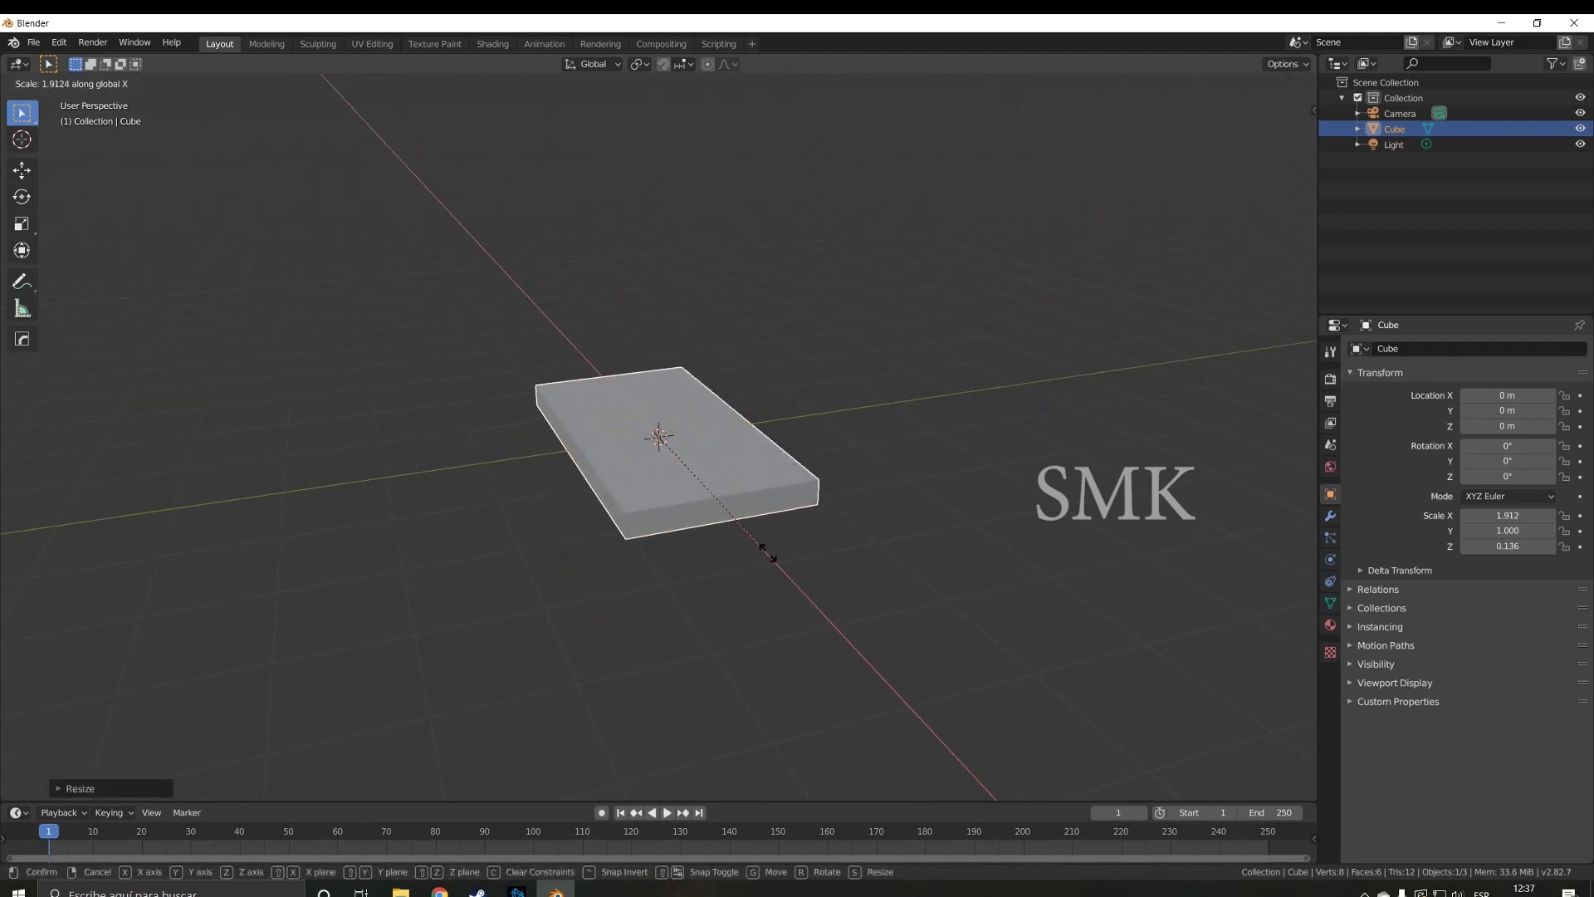
pyautogui.click(880, 663)
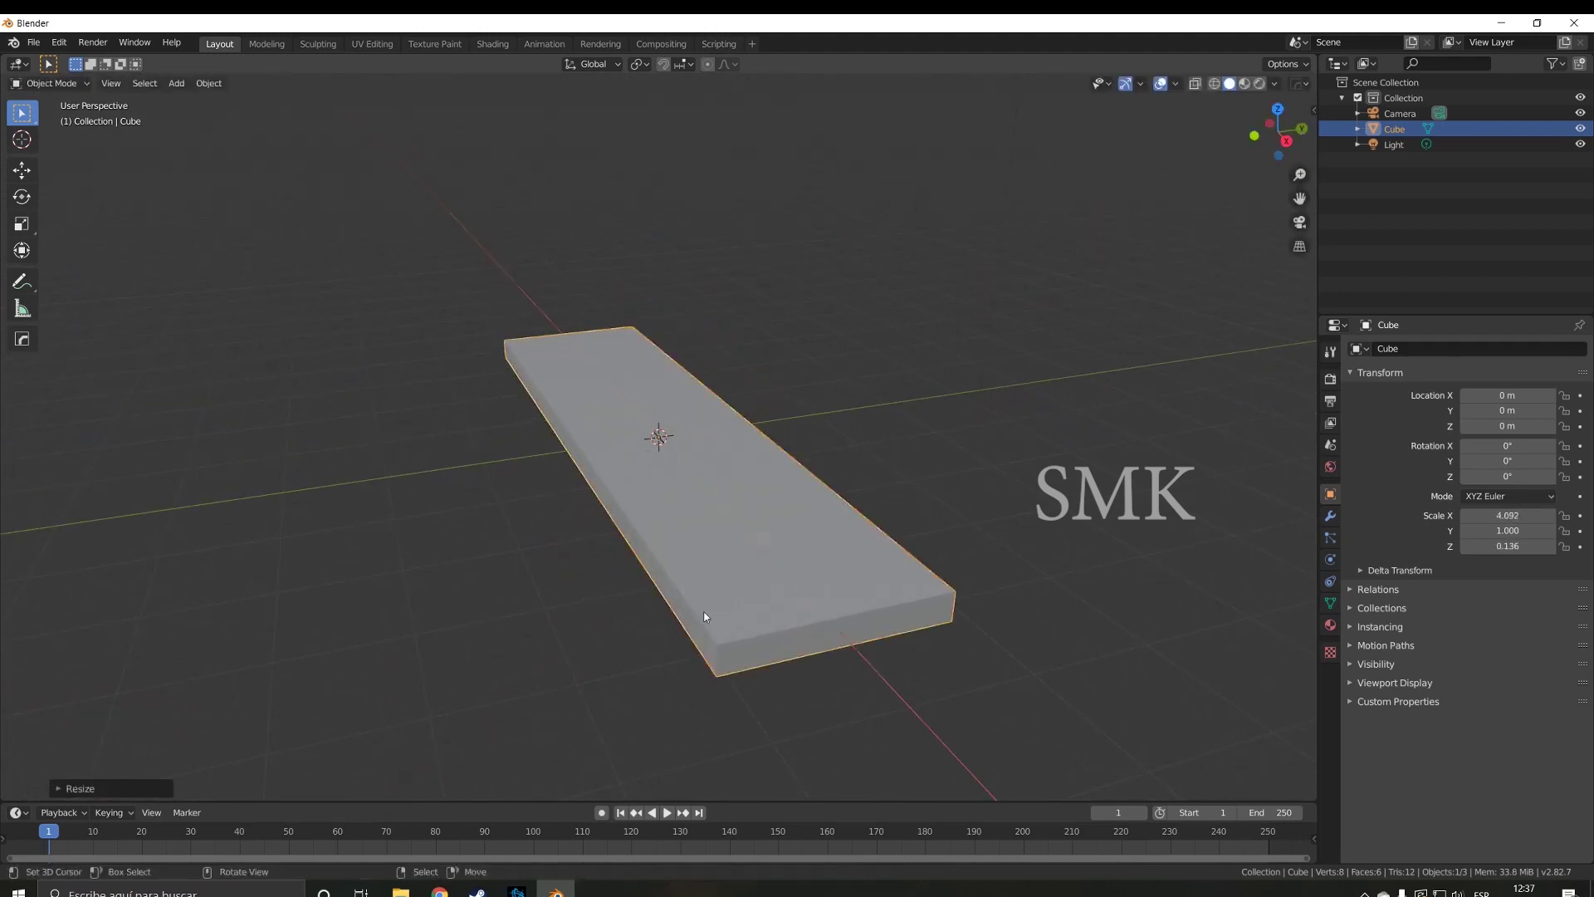
pyautogui.moveTo(880, 662)
pyautogui.mouseDown(button='middle')
pyautogui.moveTo(895, 620)
pyautogui.moveTo(797, 650)
pyautogui.moveTo(662, 642)
pyautogui.mouseUp(button='middle')
# - In Edit Mode, add a centred edge loop running along the plank's length
pyautogui.press('Tab')
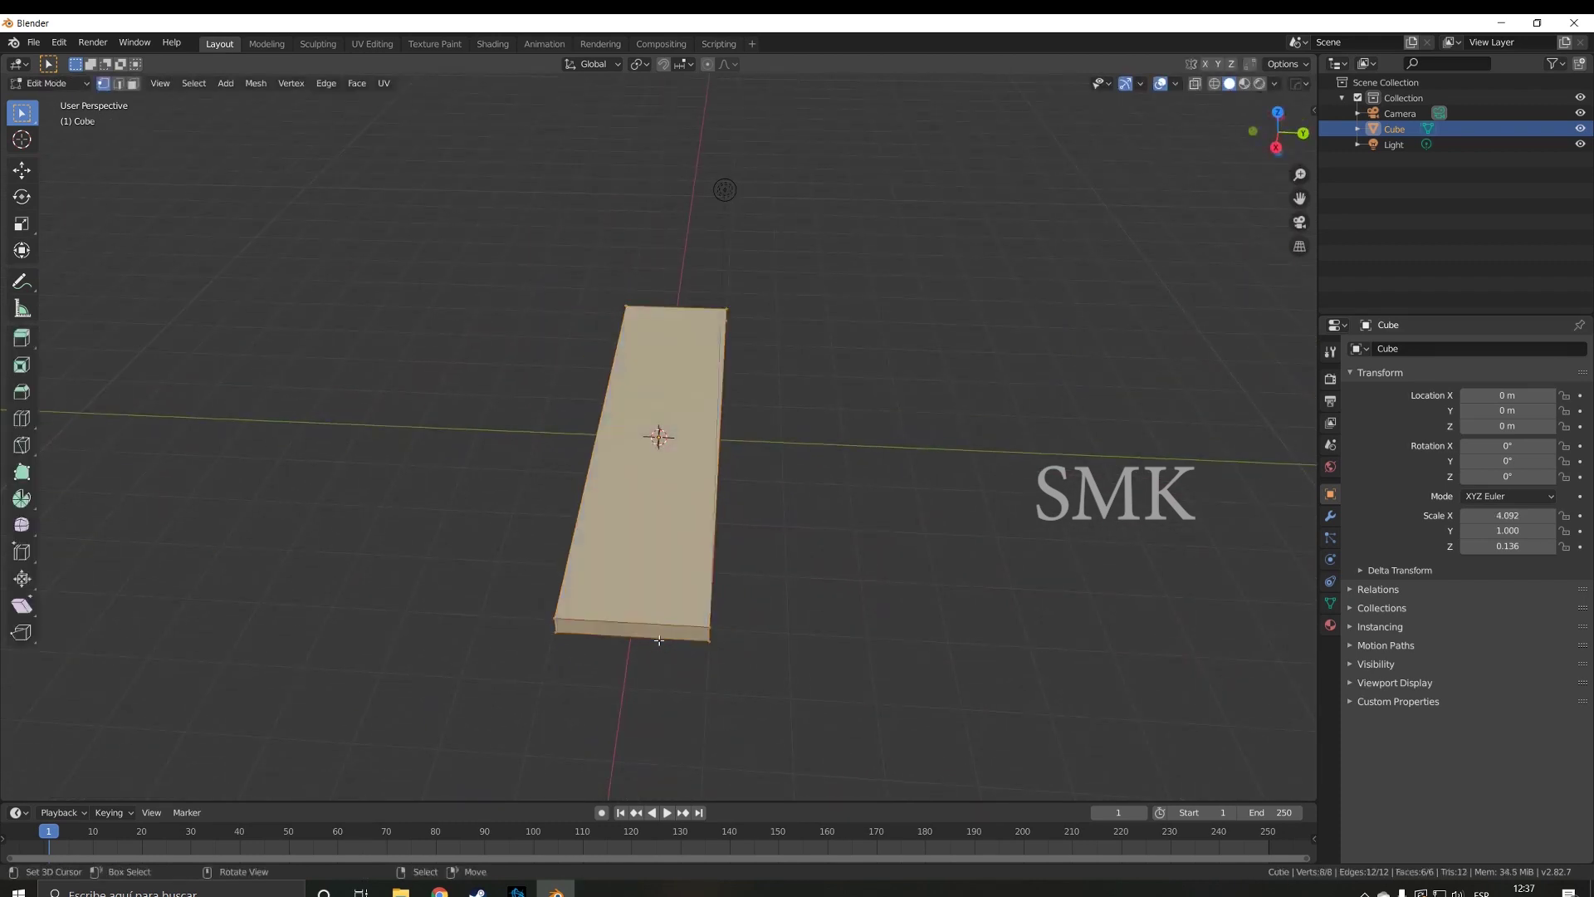
pyautogui.hotkey('ctrl', 'r')
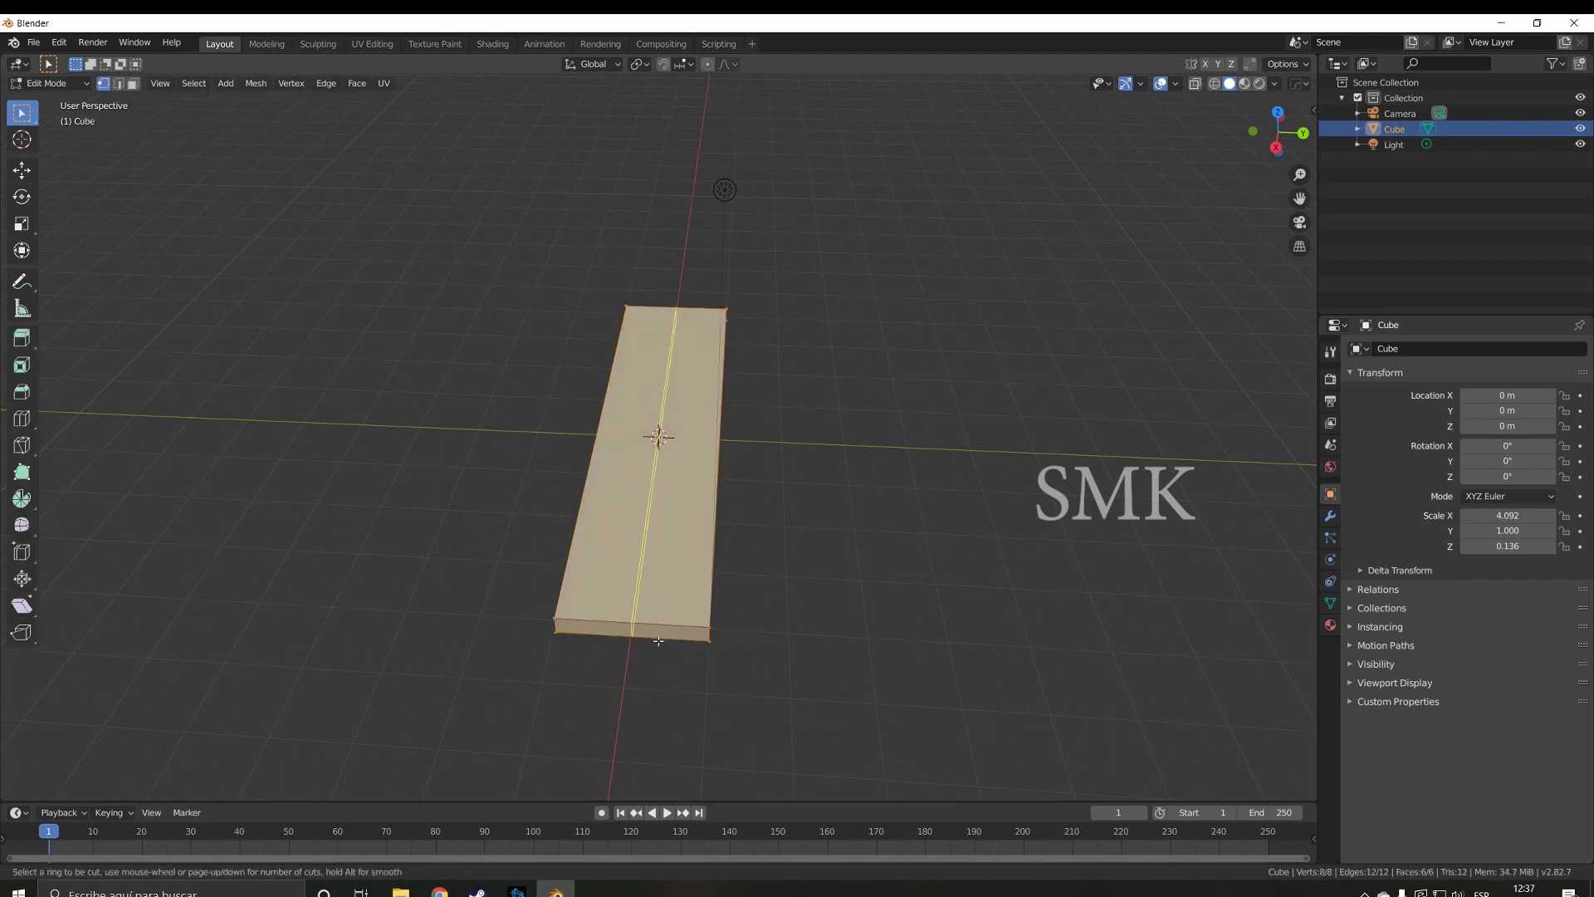
pyautogui.click(658, 641)
pyautogui.rightClick(658, 641)
pyautogui.moveTo(662, 640); pyautogui.dragTo(656, 633, button='middle')
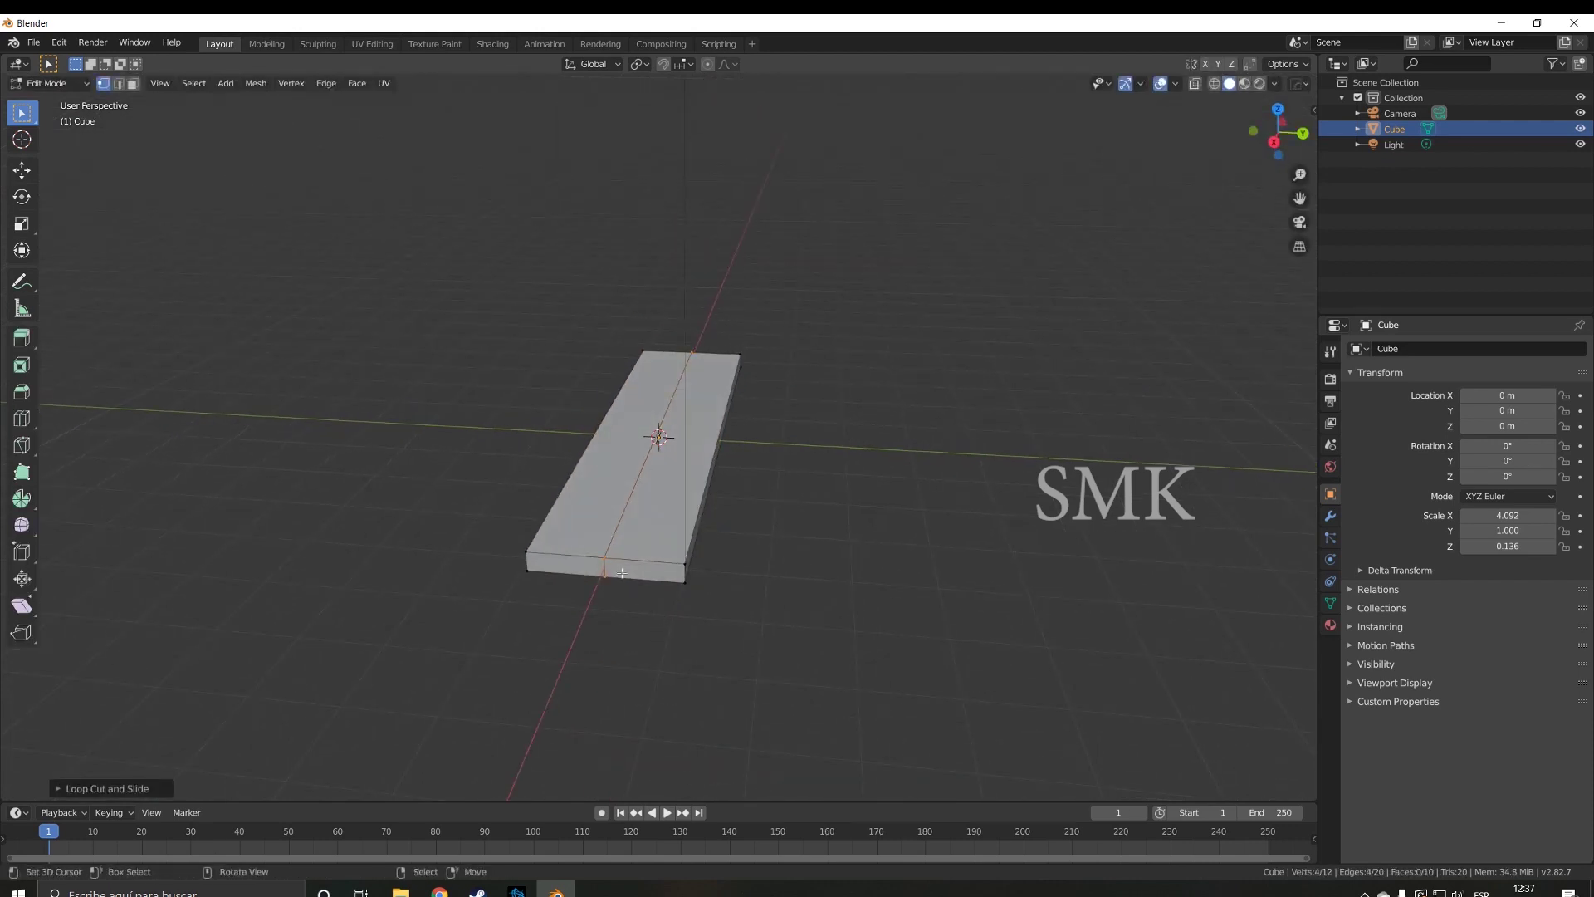
# - Add a second centred edge loop around the plank's thickness
pyautogui.hotkey('ctrl', 'r')
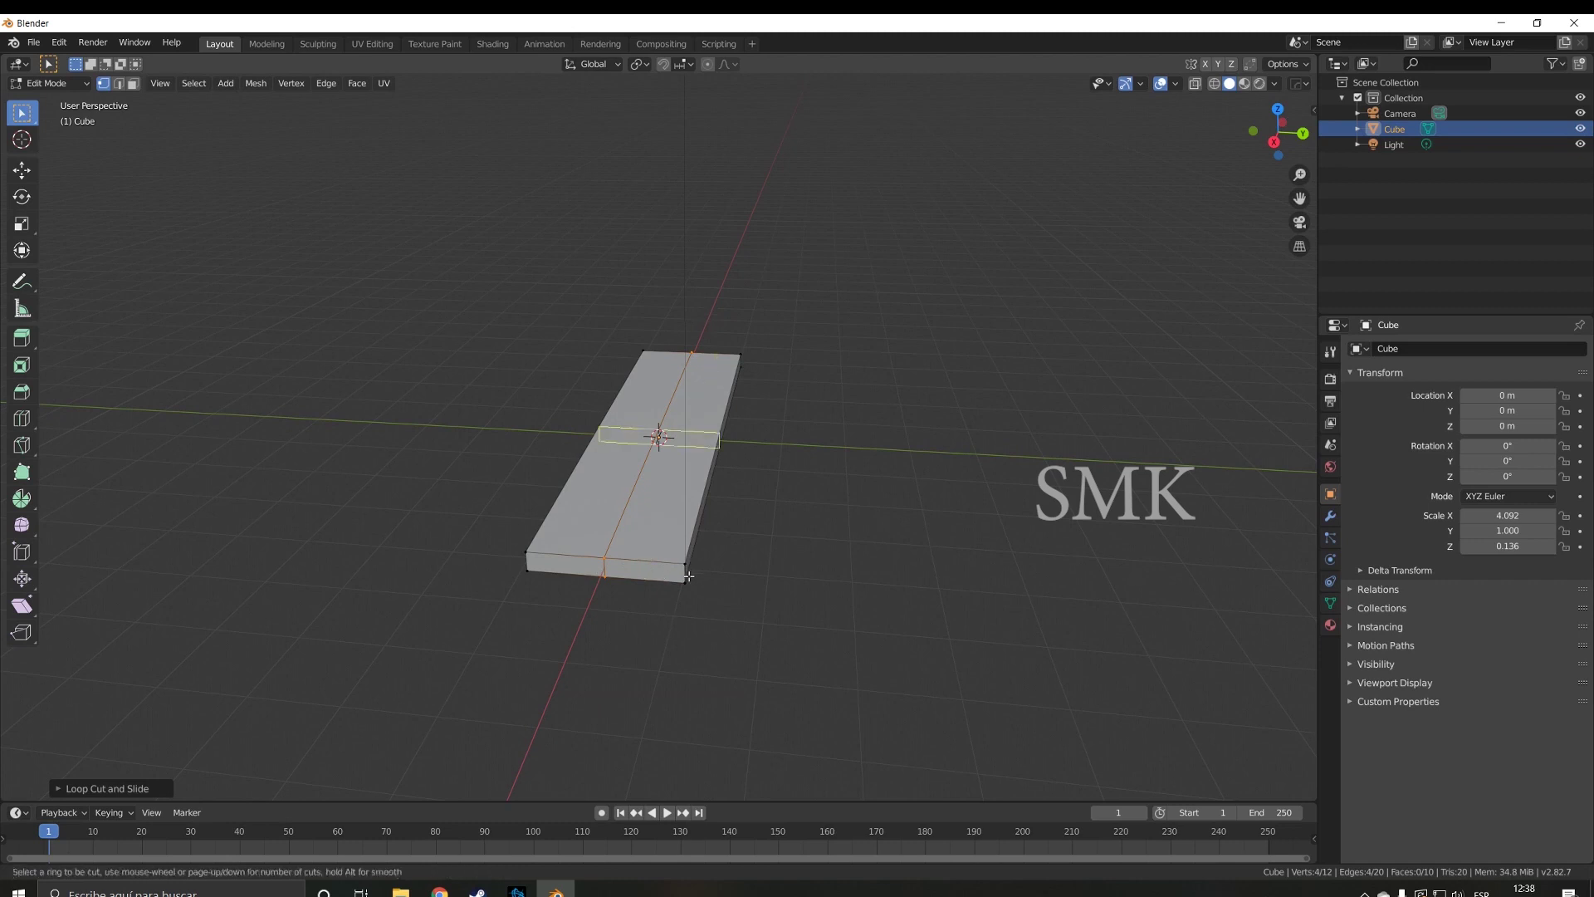
pyautogui.click(684, 575)
pyautogui.rightClick(684, 574)
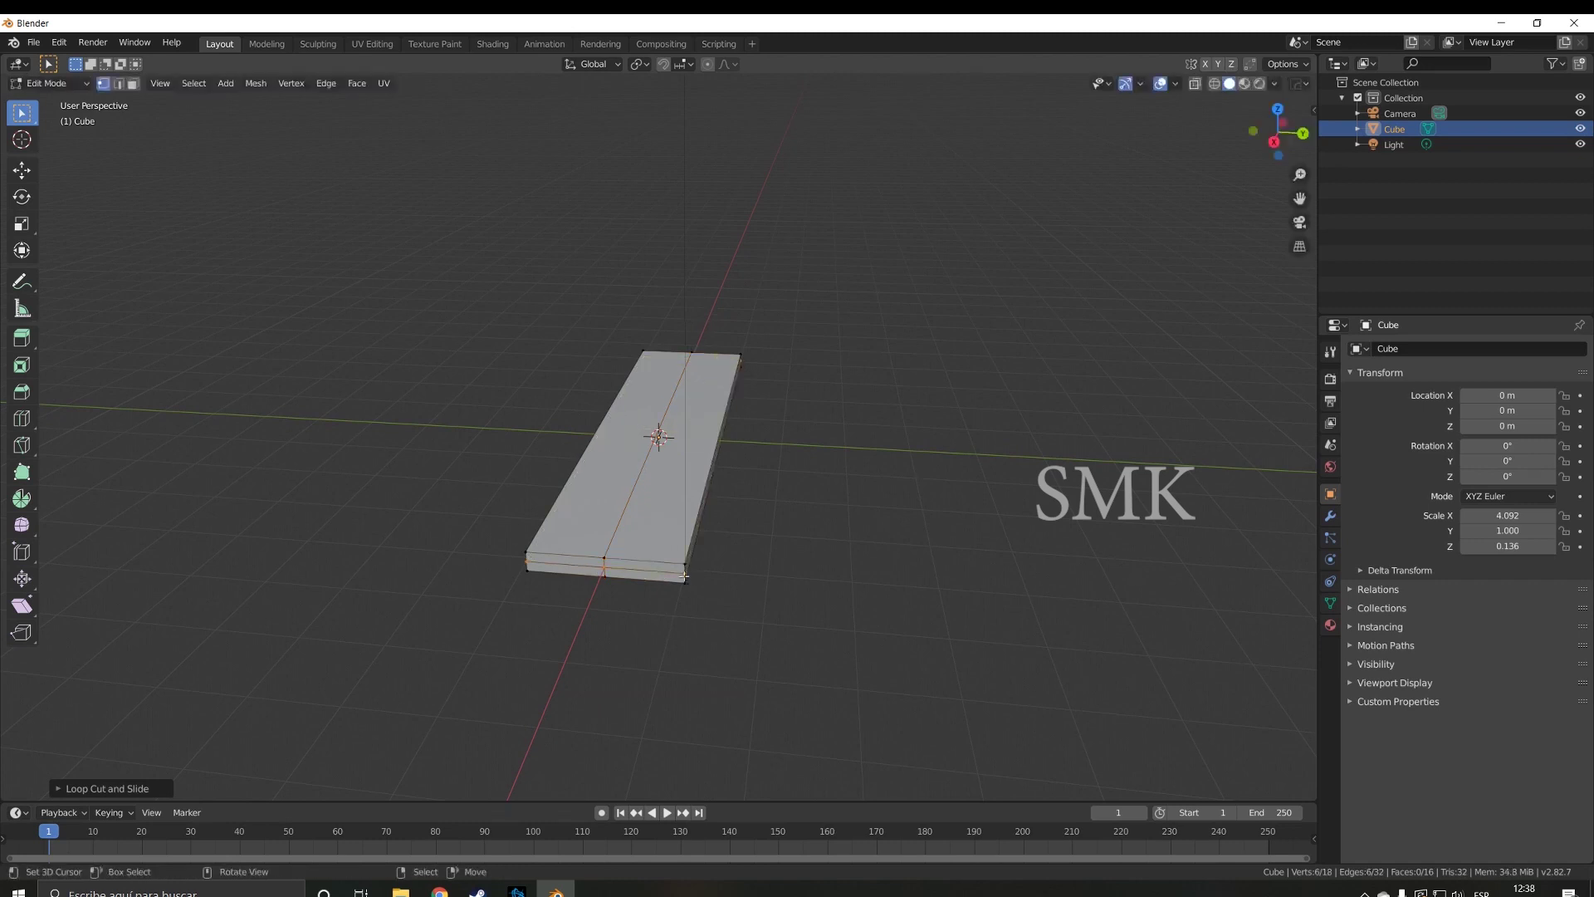
pyautogui.scroll(2, 685, 576)
# - Select a single corner vertex of the plank and start a vertex bevel on it
pyautogui.click(694, 656)
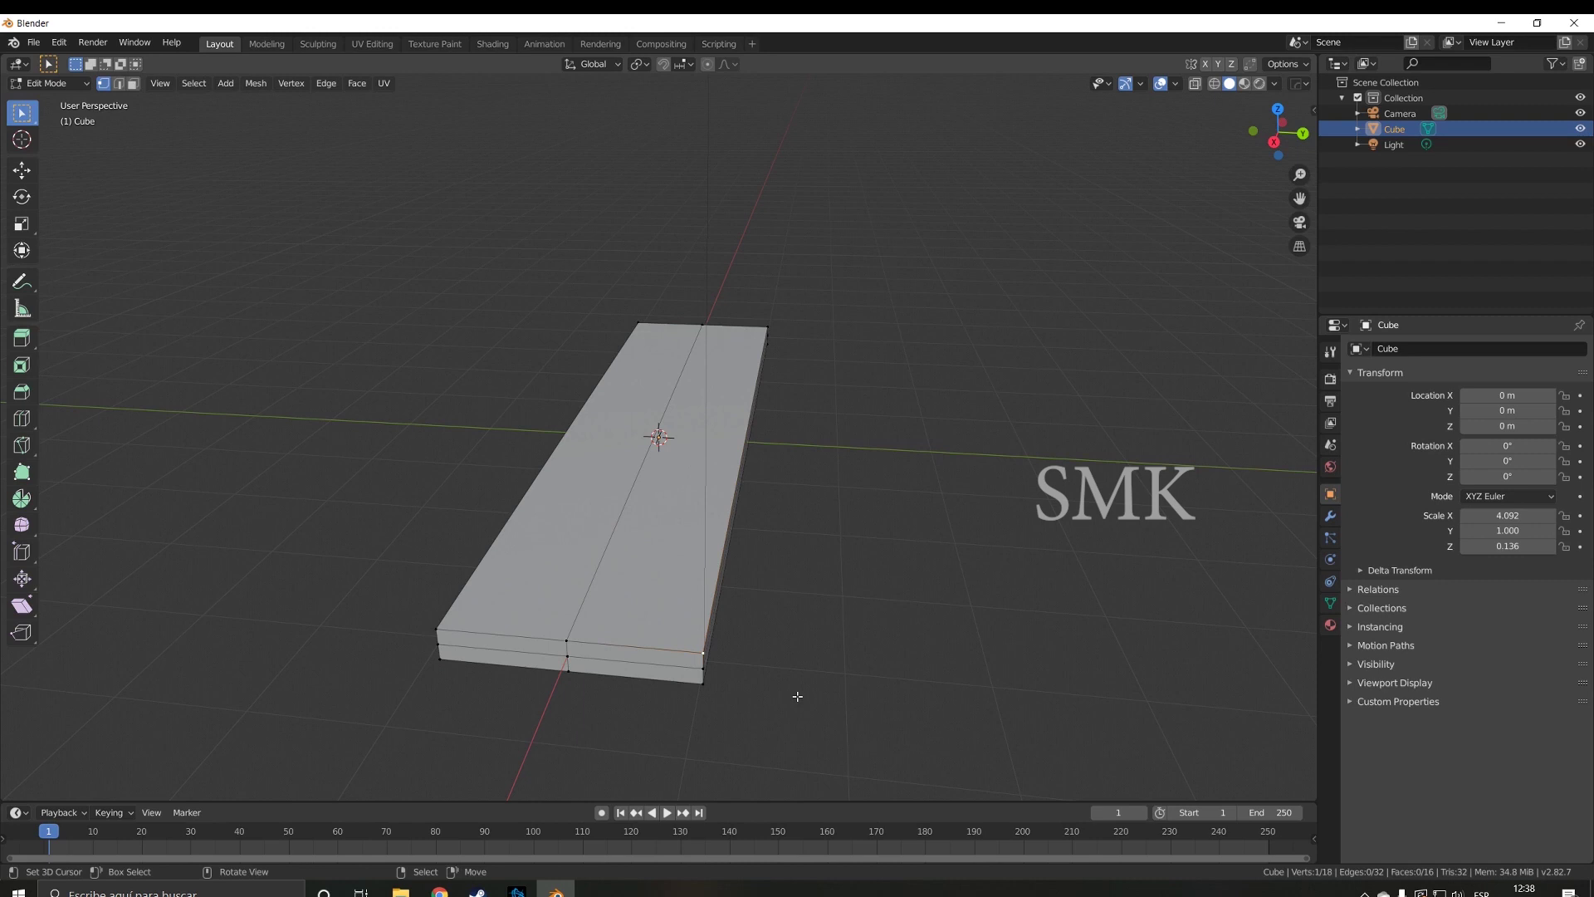
pyautogui.press('alt')
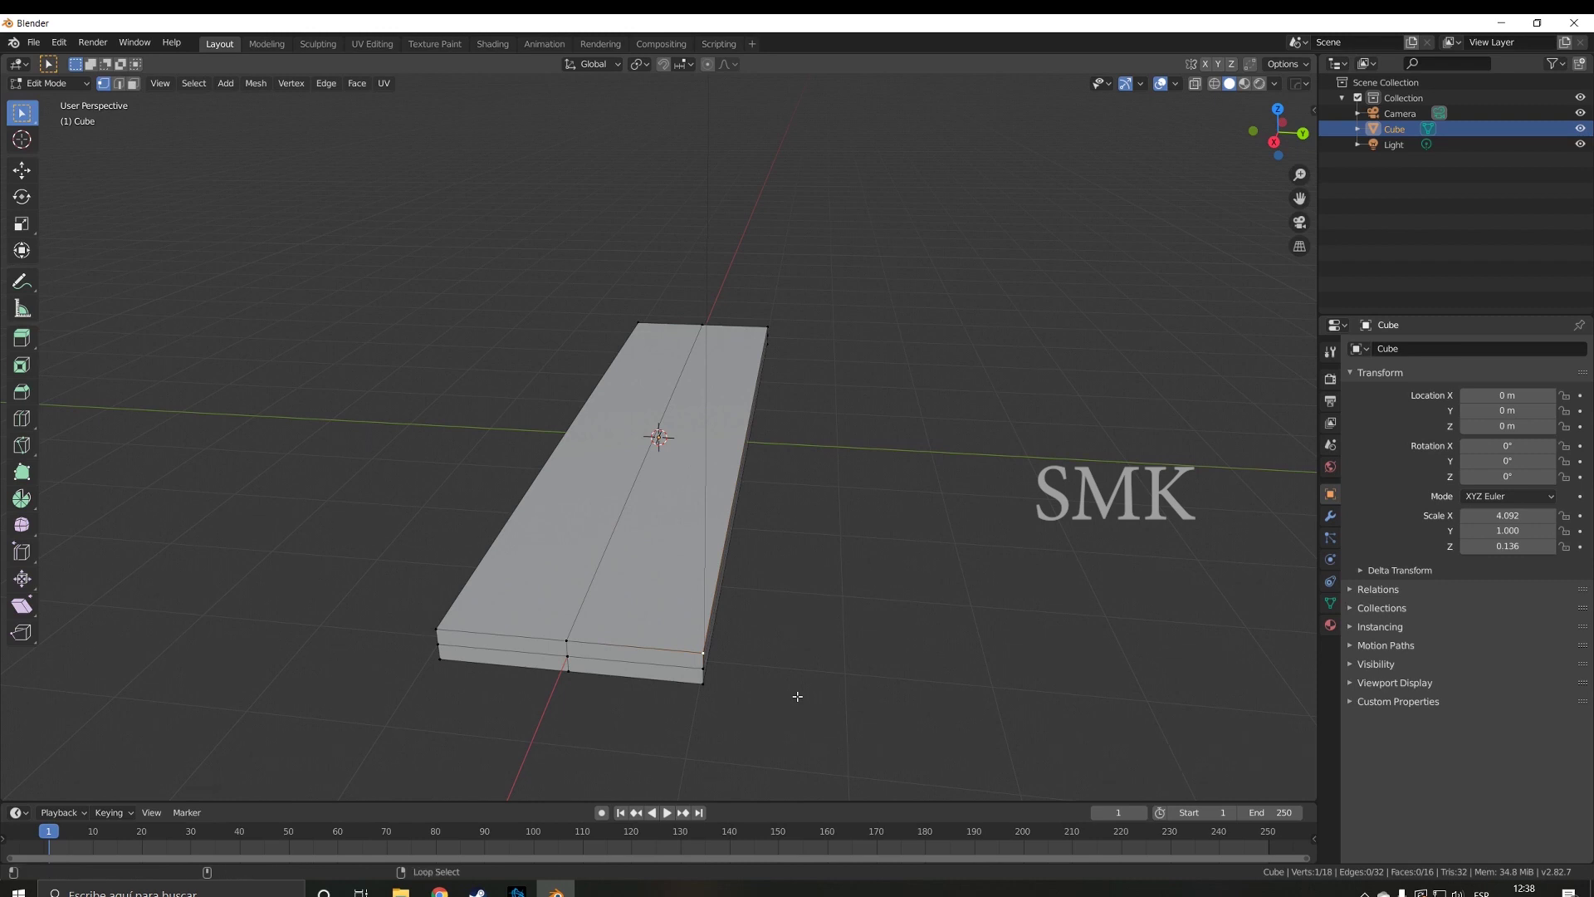
pyautogui.hotkey('alt', 'shift')
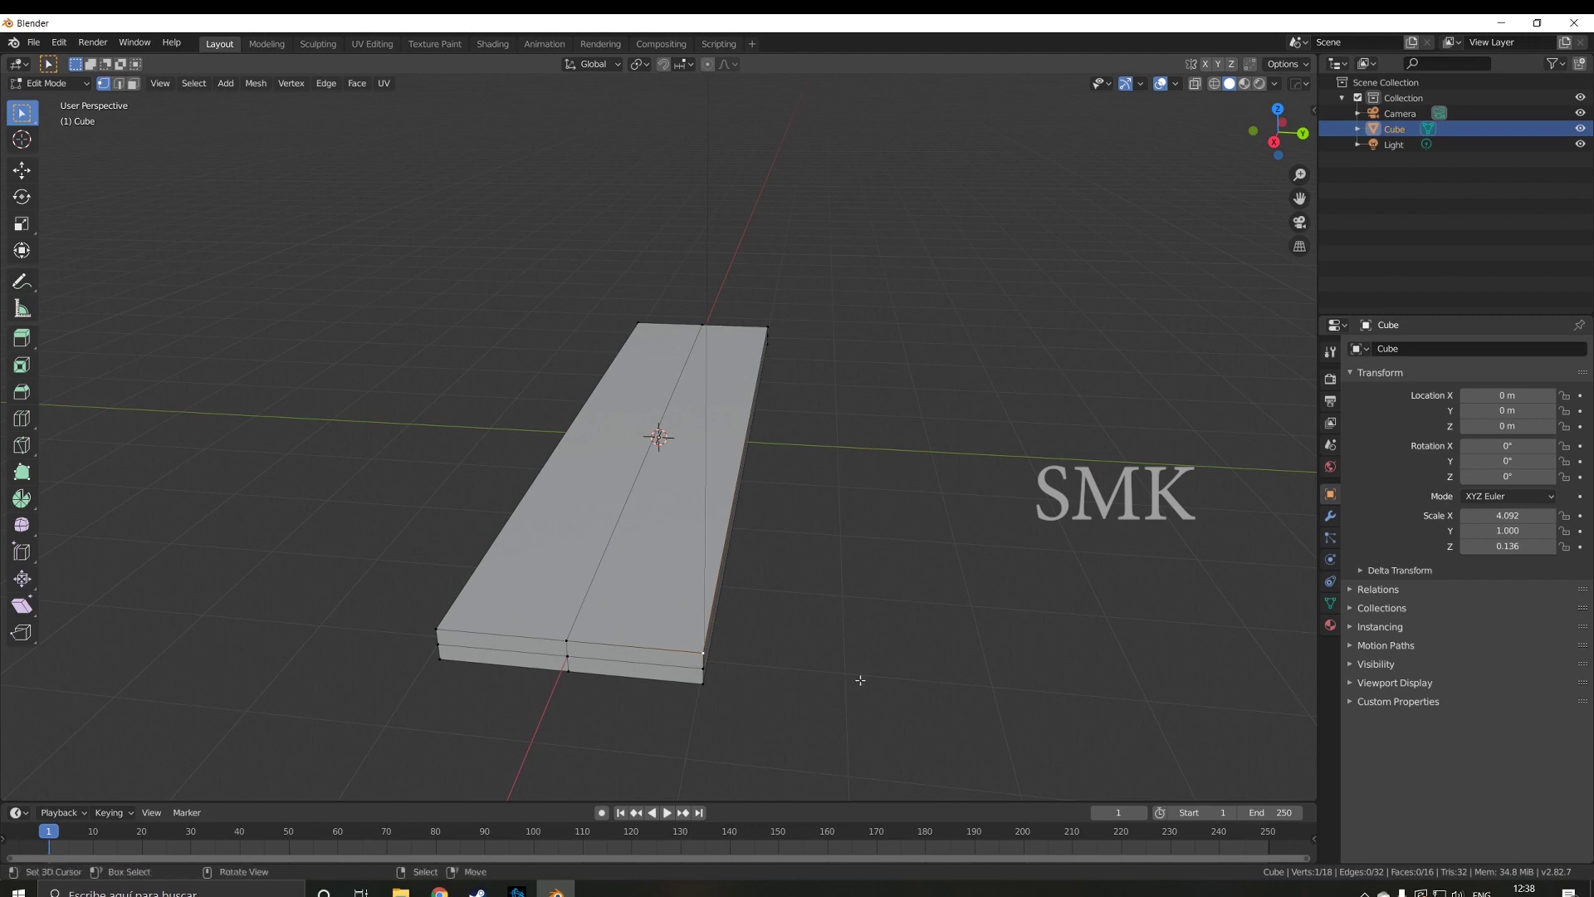
pyautogui.hotkey('ctrl', 'shift', 'b')
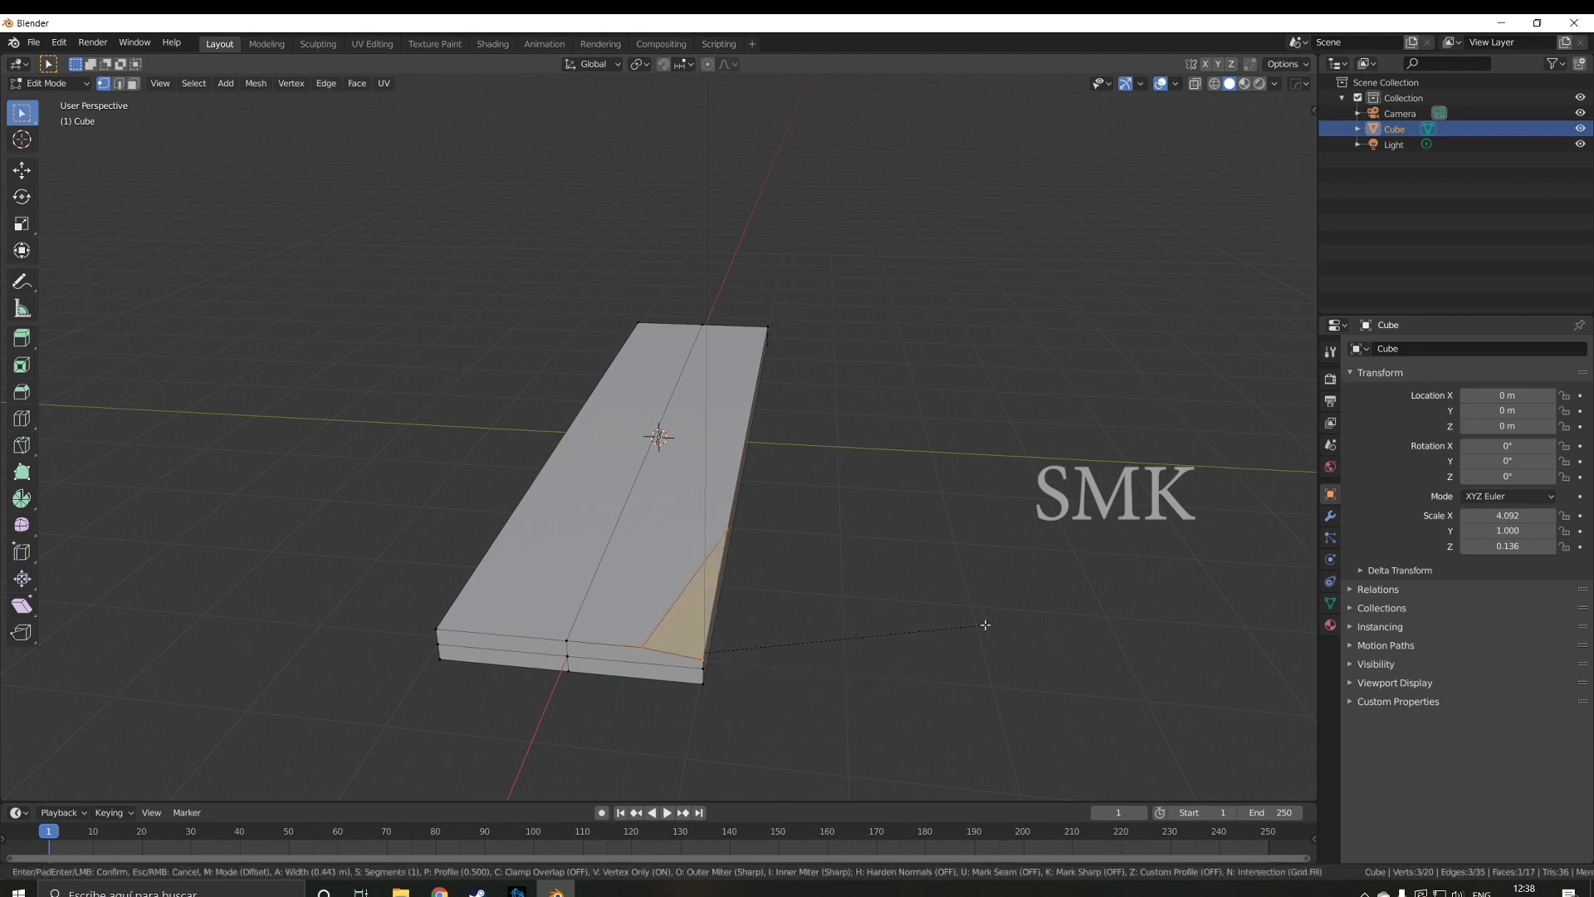
# - Vertex-bevel the first corner plus the bottom-left and bottom-right corner vertices
pyautogui.click(939, 629)
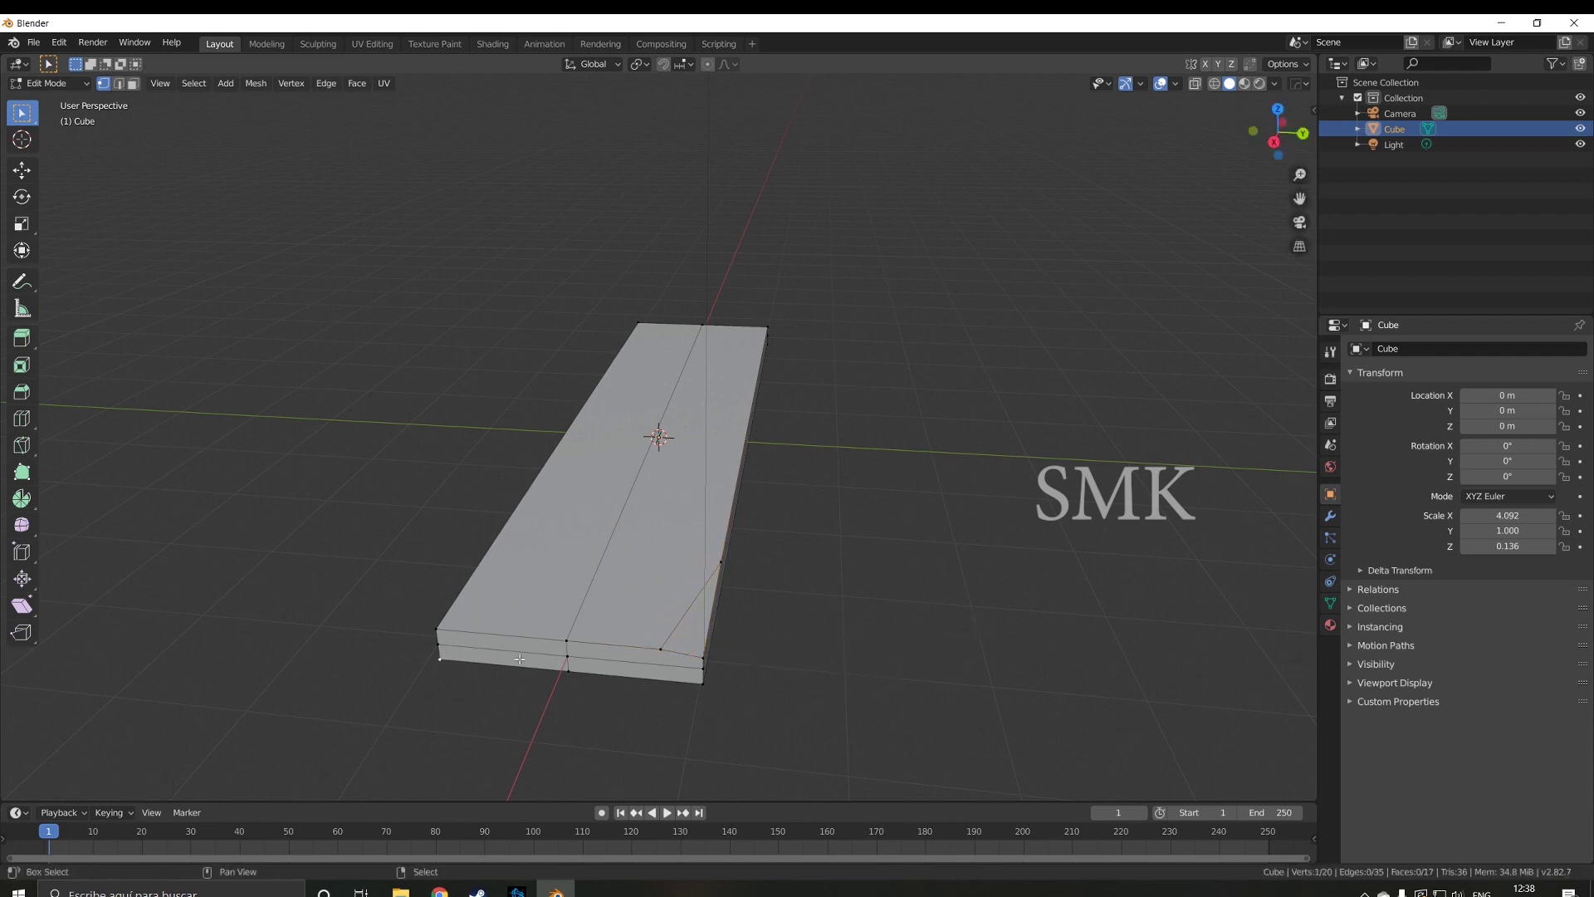
pyautogui.hotkey('ctrl', 'shift', 'b')
pyautogui.click(595, 659)
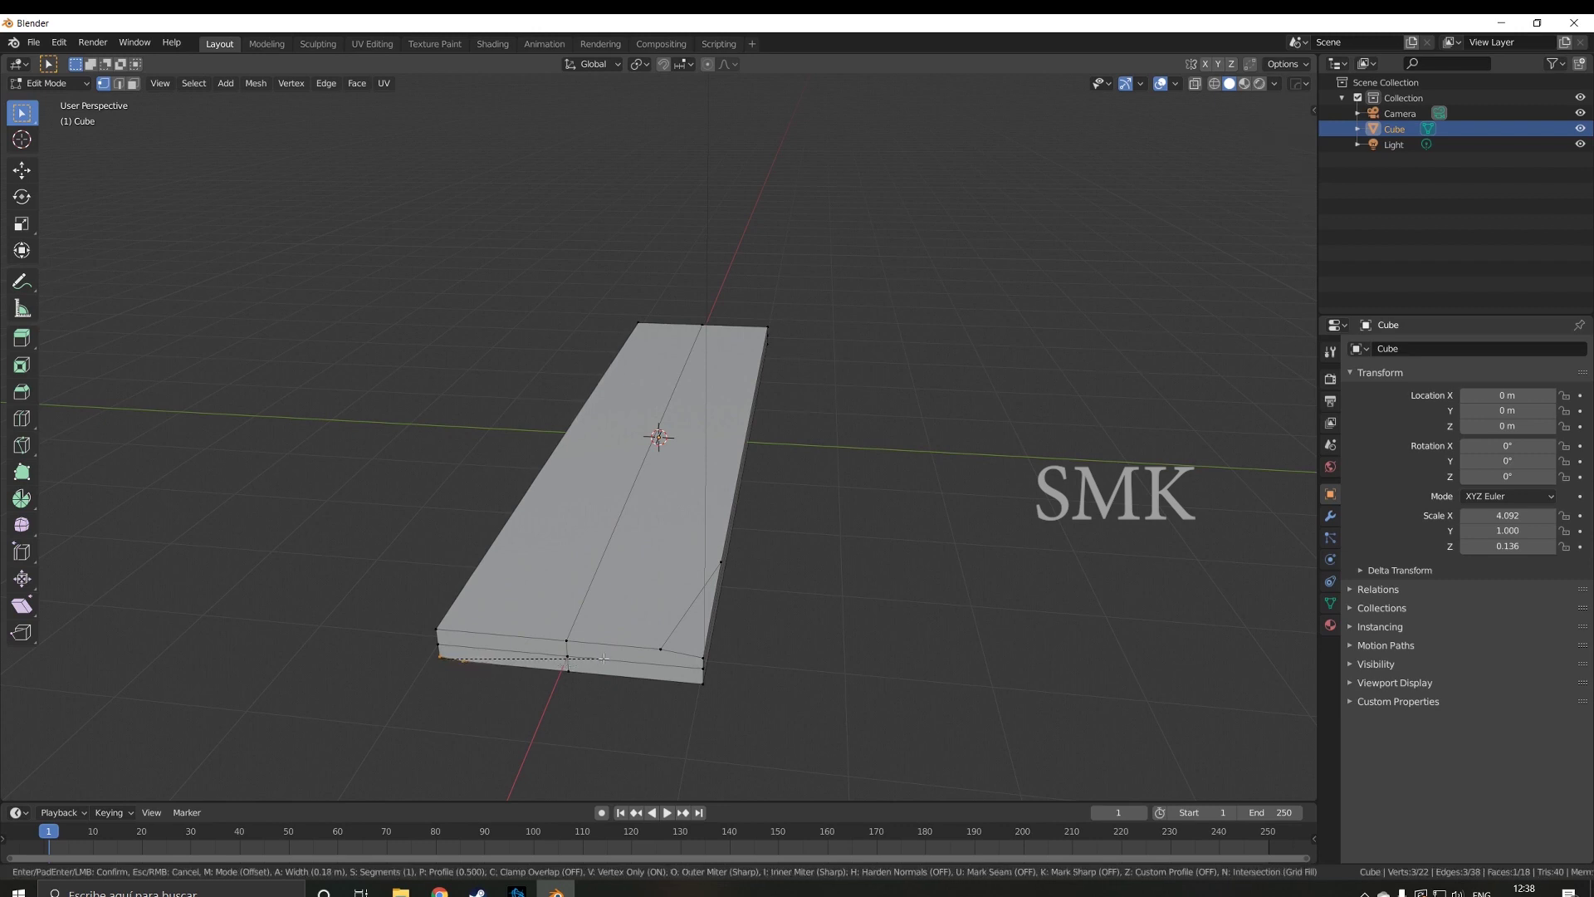
pyautogui.moveTo(712, 684)
pyautogui.mouseDown(button='middle')
pyautogui.moveTo(764, 683)
pyautogui.moveTo(616, 711)
pyautogui.mouseUp(button='middle')
pyautogui.click(947, 686)
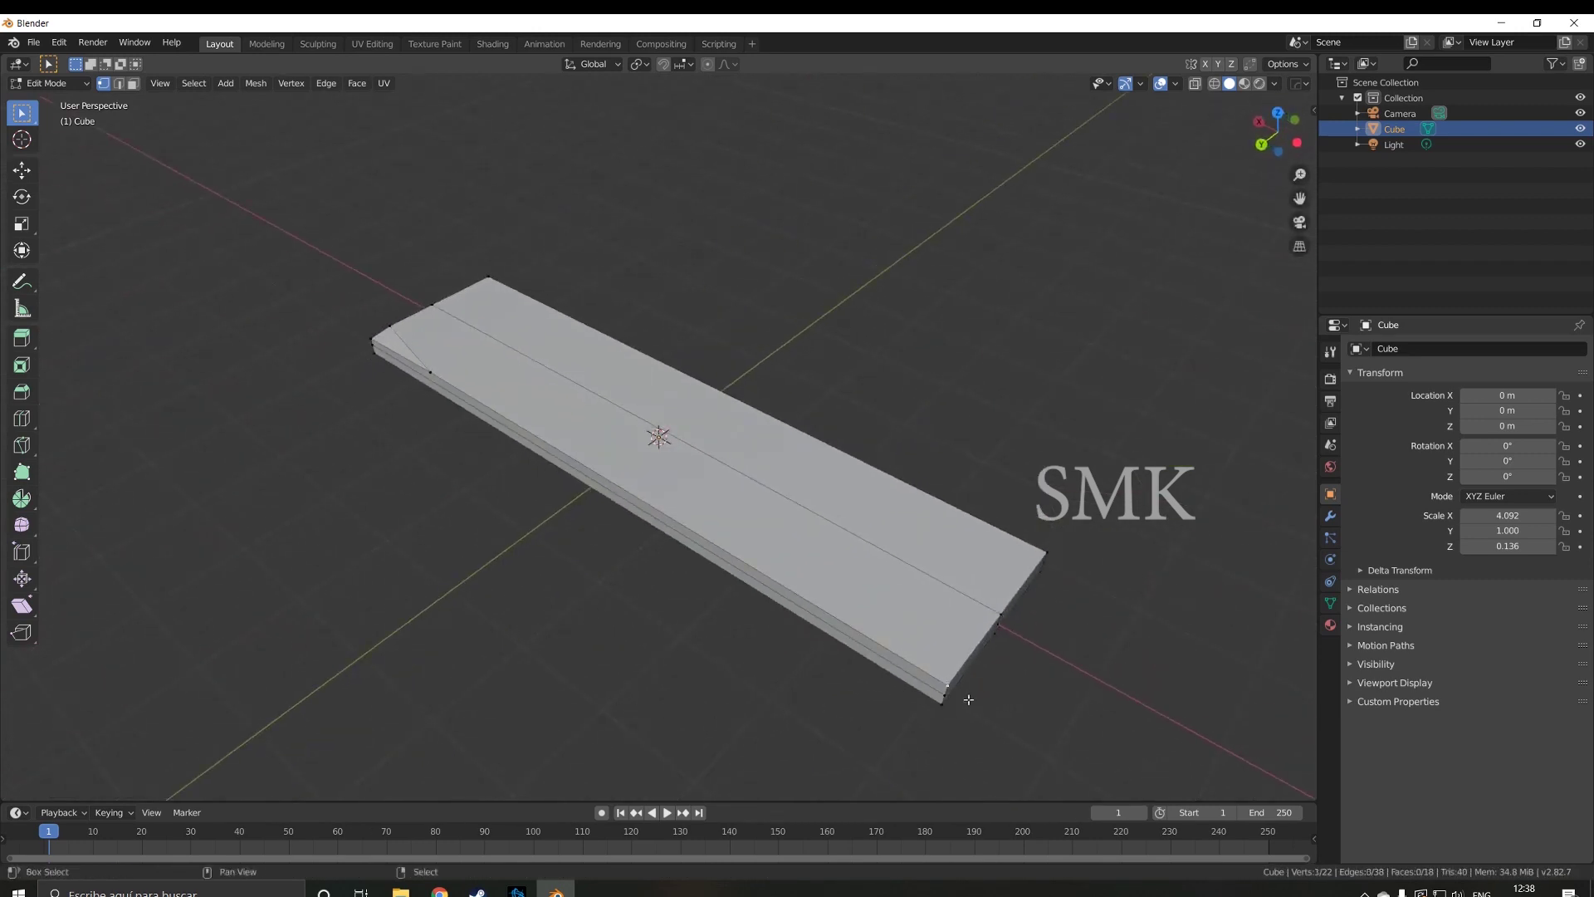
pyautogui.hotkey('ctrl', 'shift', 'b')
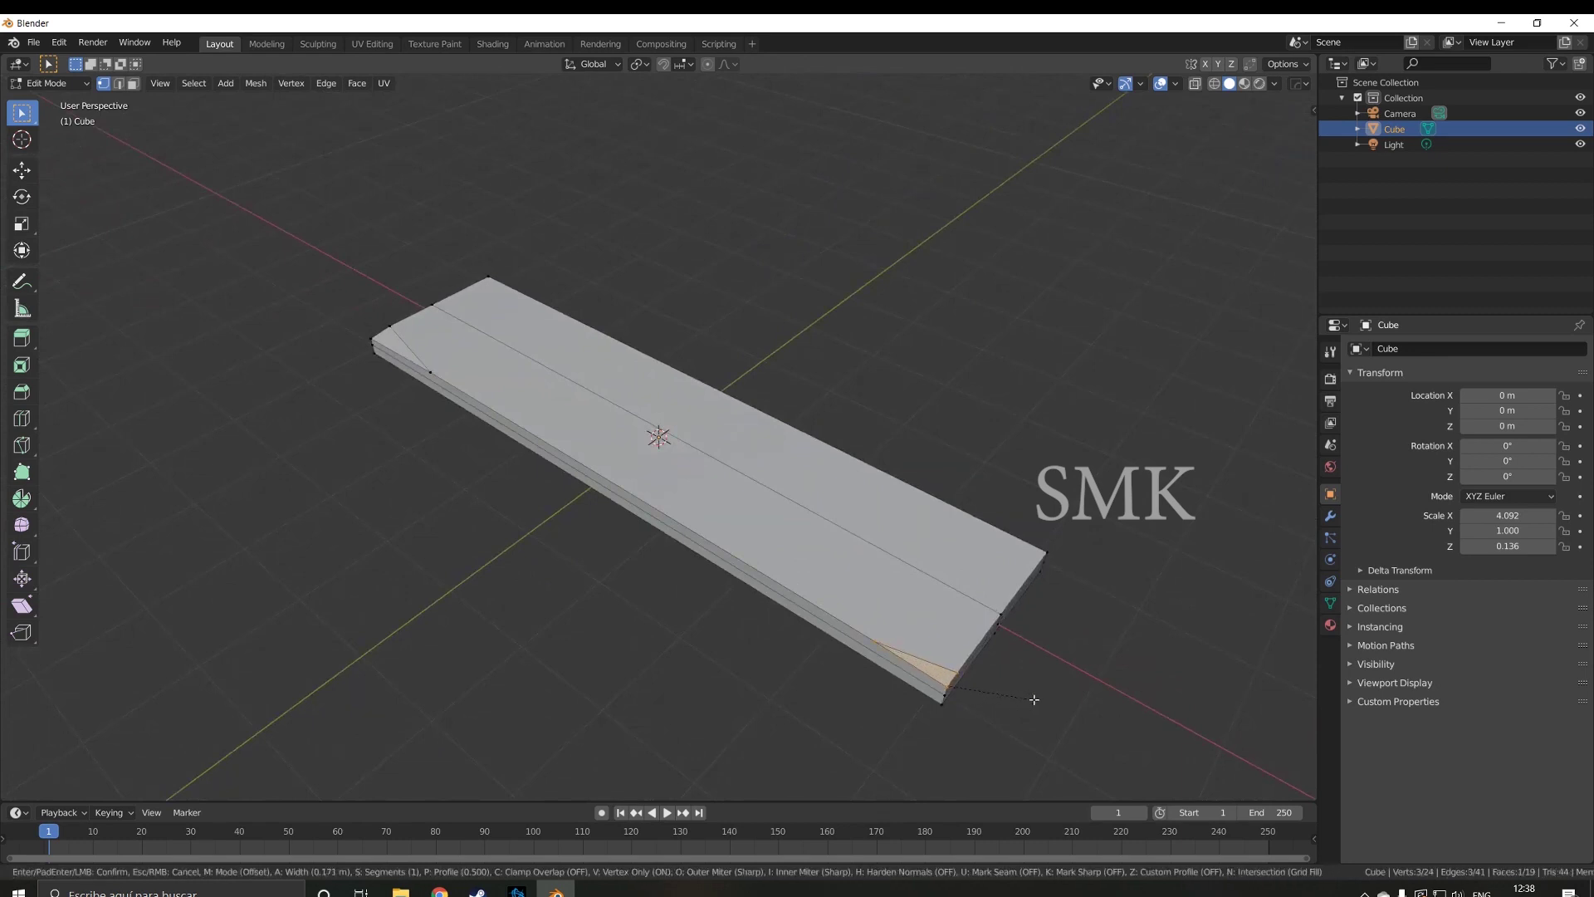
pyautogui.click(1028, 701)
# - Vertex-bevel the remaining corner vertices at the plank's other end
pyautogui.moveTo(1028, 702); pyautogui.dragTo(882, 652, button='middle')
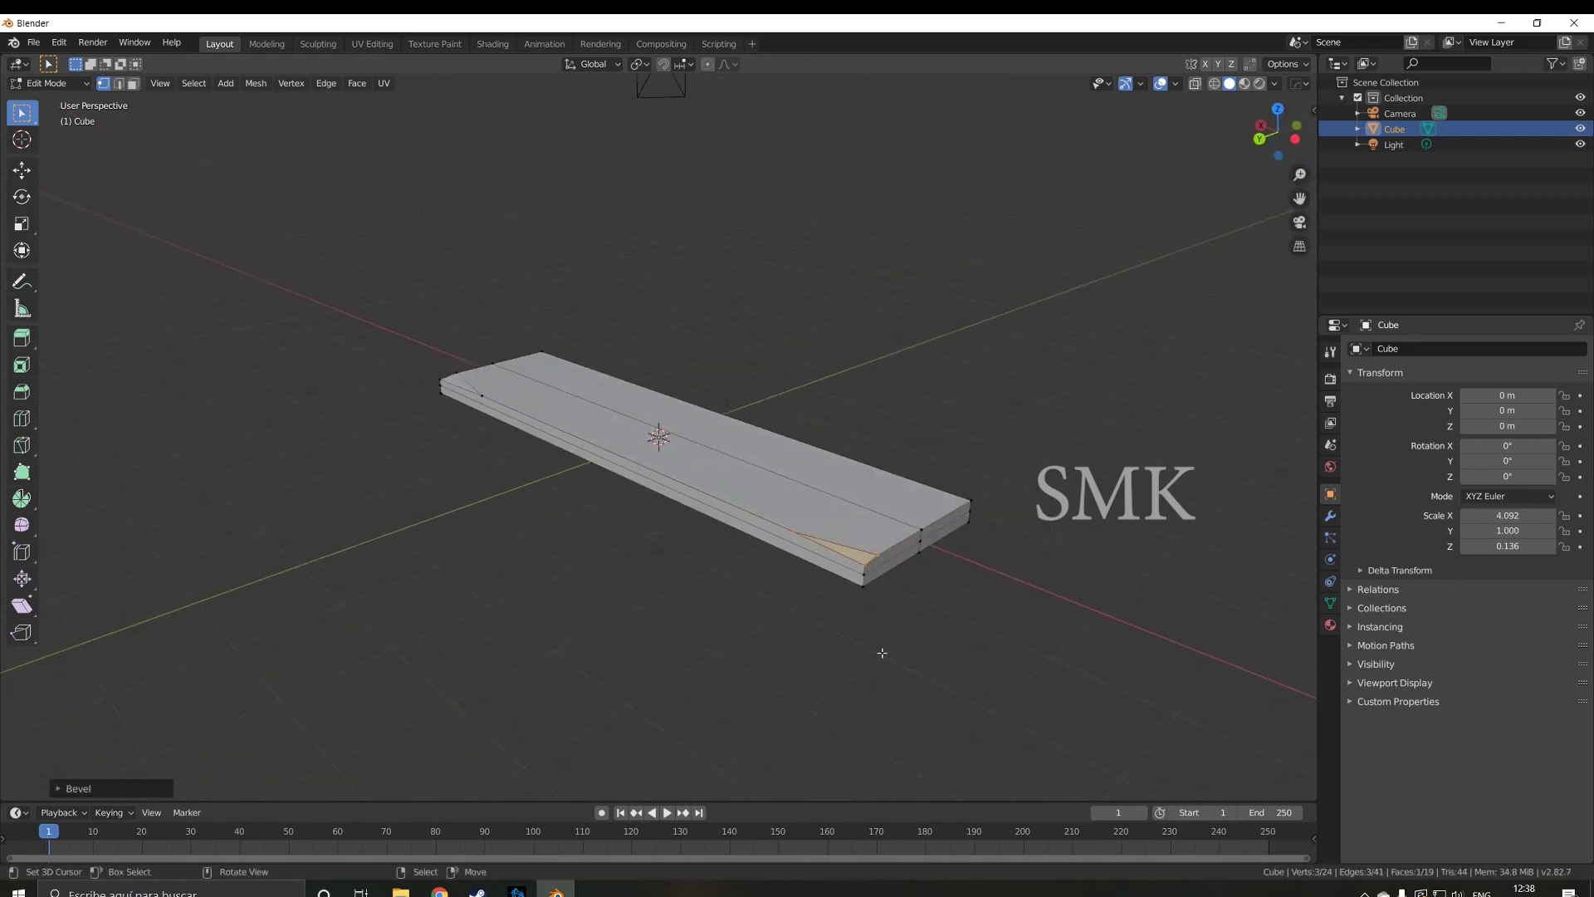
pyautogui.click(864, 586)
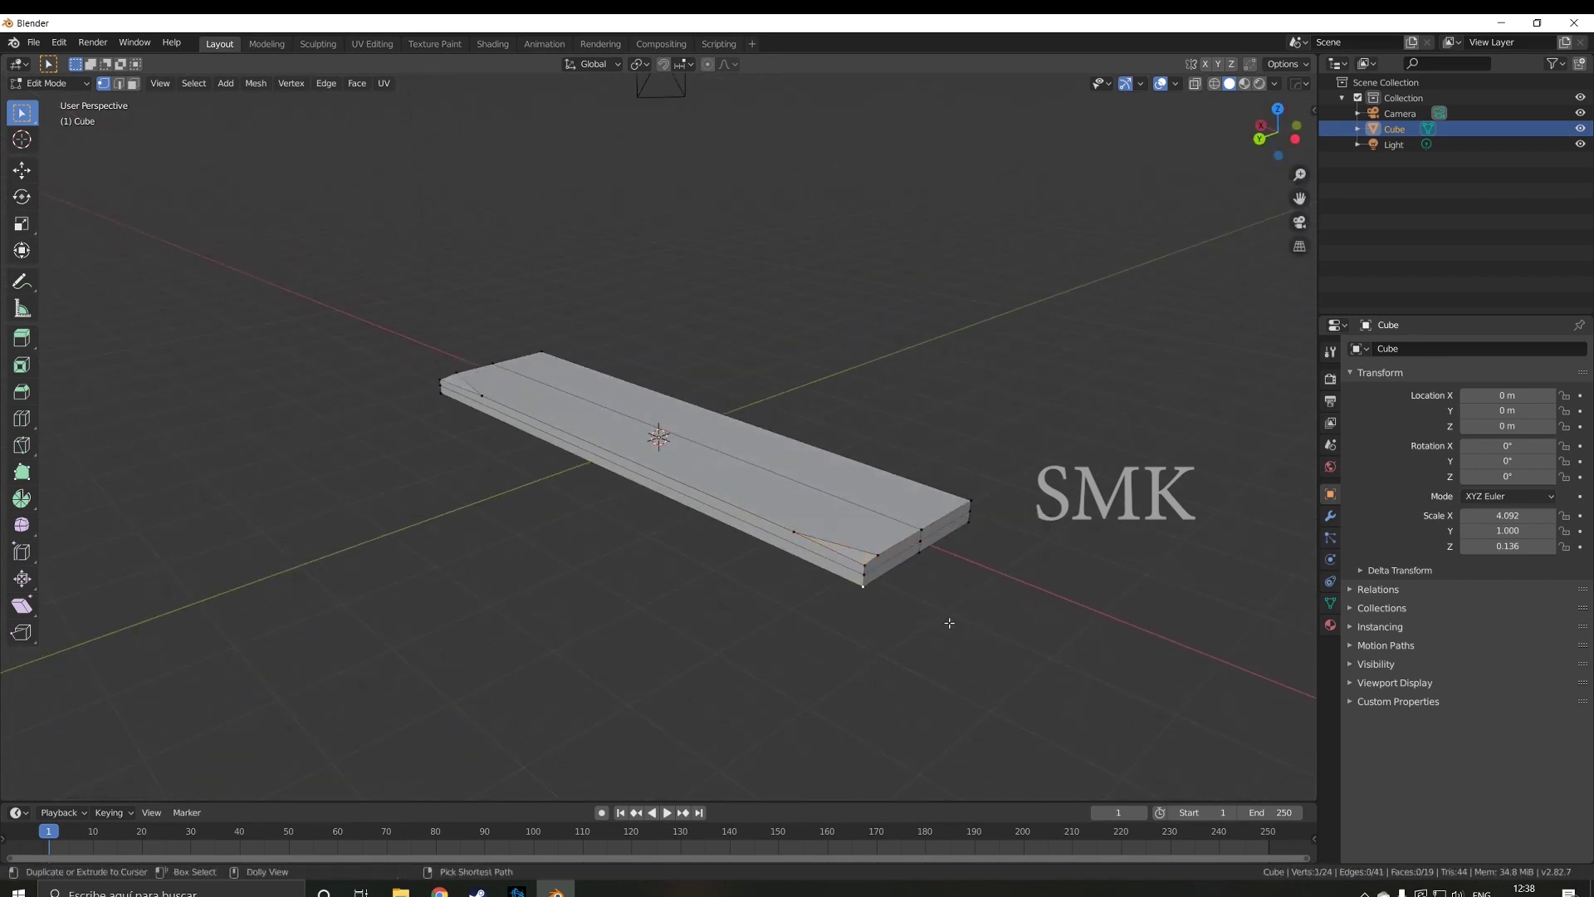
pyautogui.hotkey('ctrl', 'shift', 'b')
pyautogui.click(989, 626)
pyautogui.moveTo(989, 626); pyautogui.dragTo(873, 638, button='middle')
pyautogui.click(540, 606)
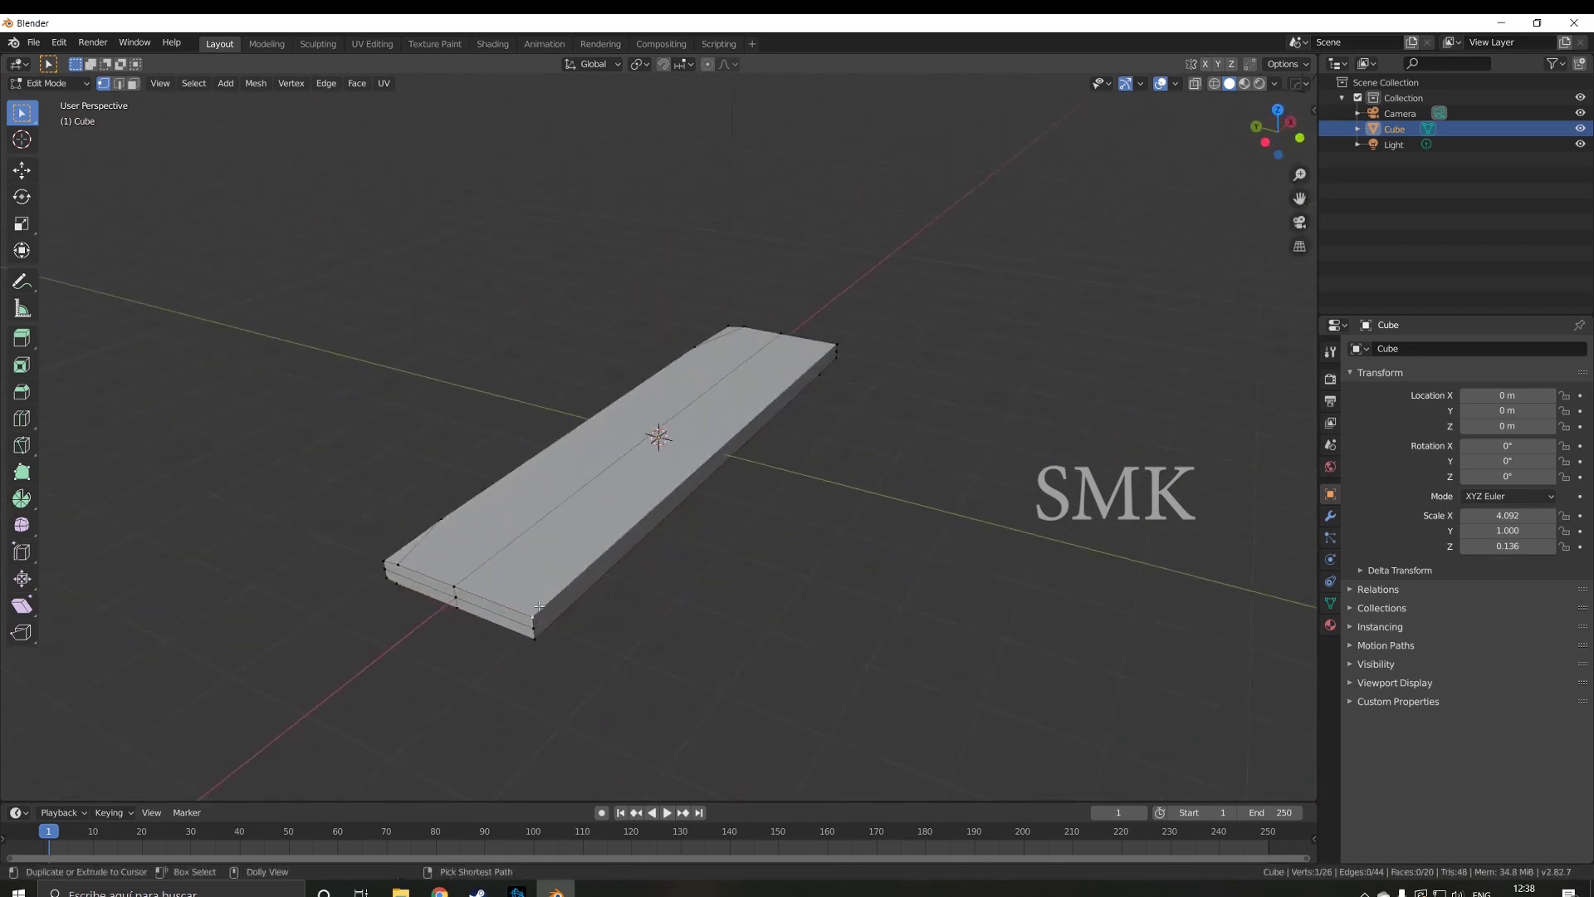
pyautogui.hotkey('ctrl', 'shift', 'b')
pyautogui.click(588, 639)
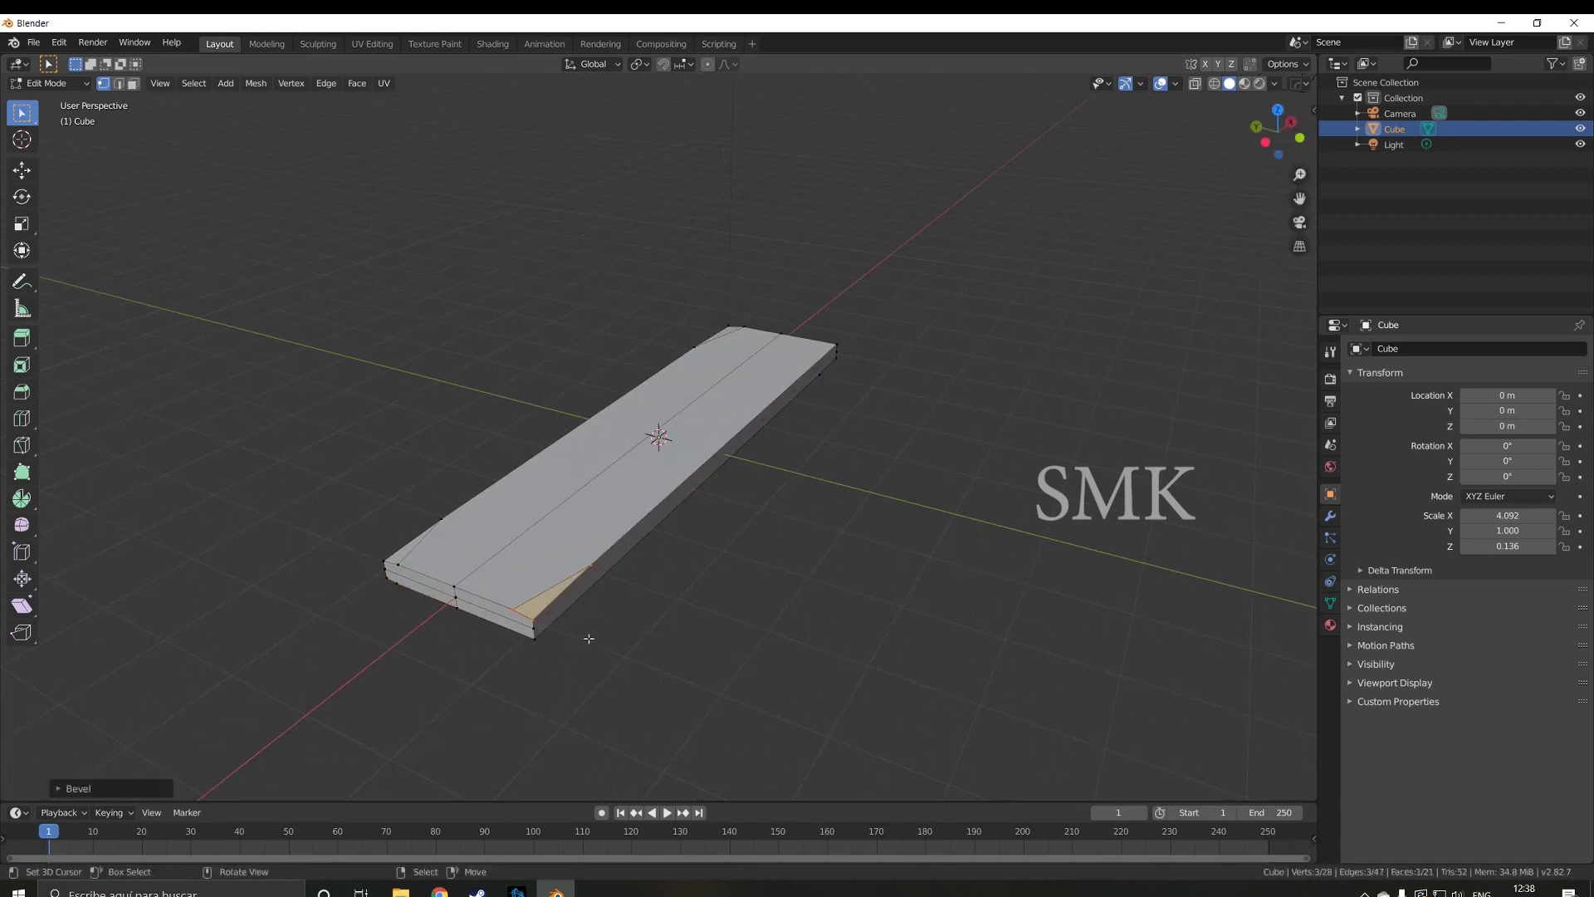
pyautogui.hotkey('ctrl', 'shift', 'b')
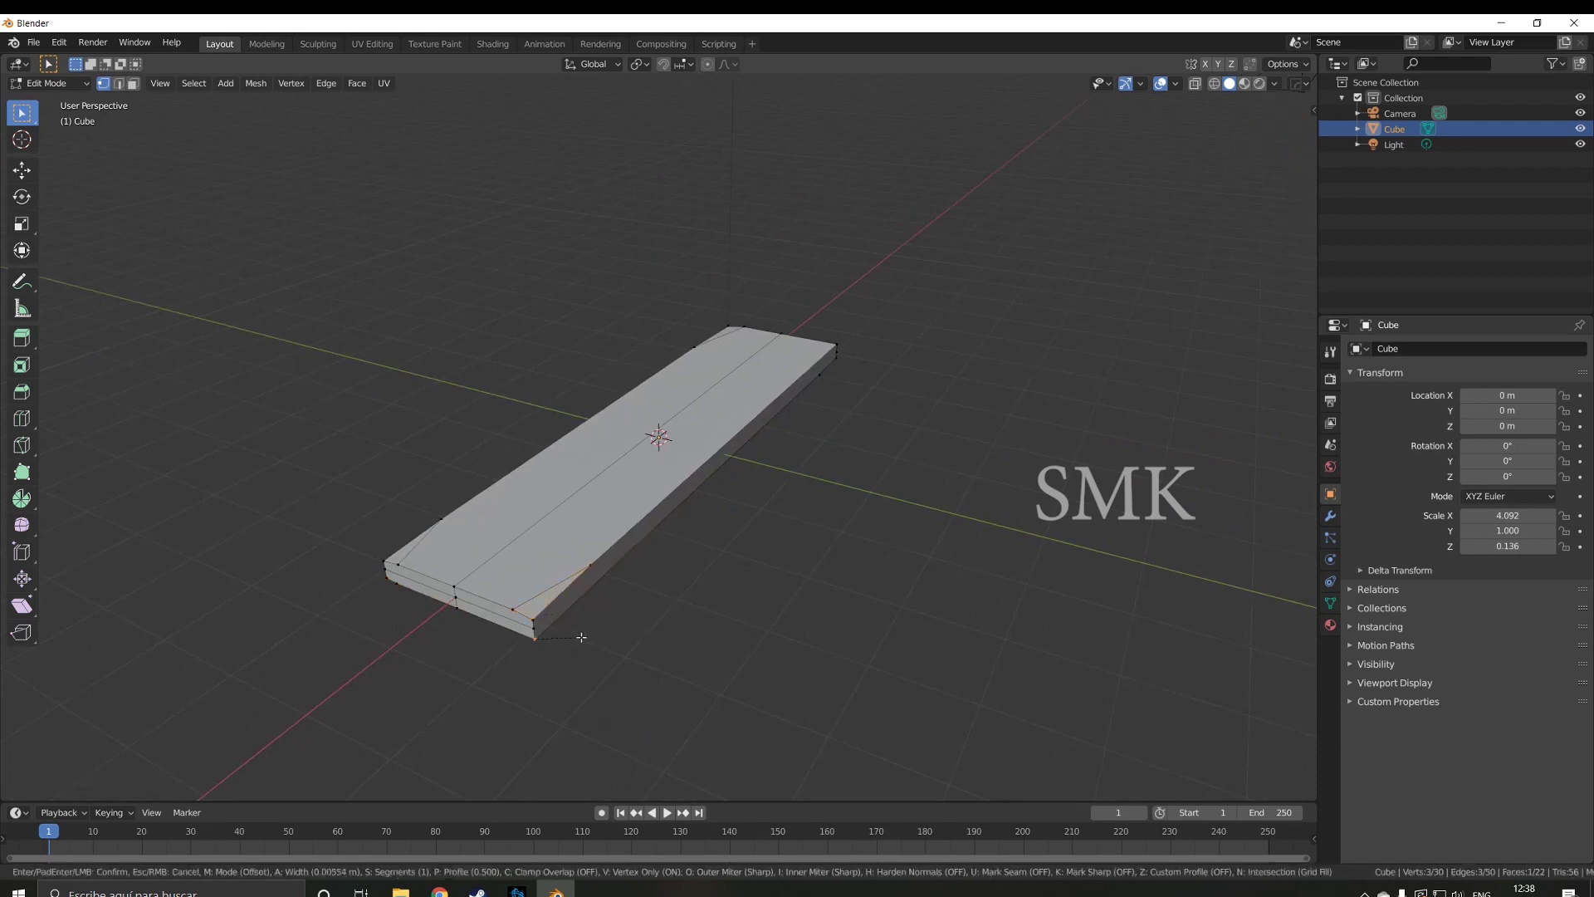
pyautogui.click(604, 632)
# - Select another corner vertex and start sliding it along its edge
pyautogui.click(602, 564)
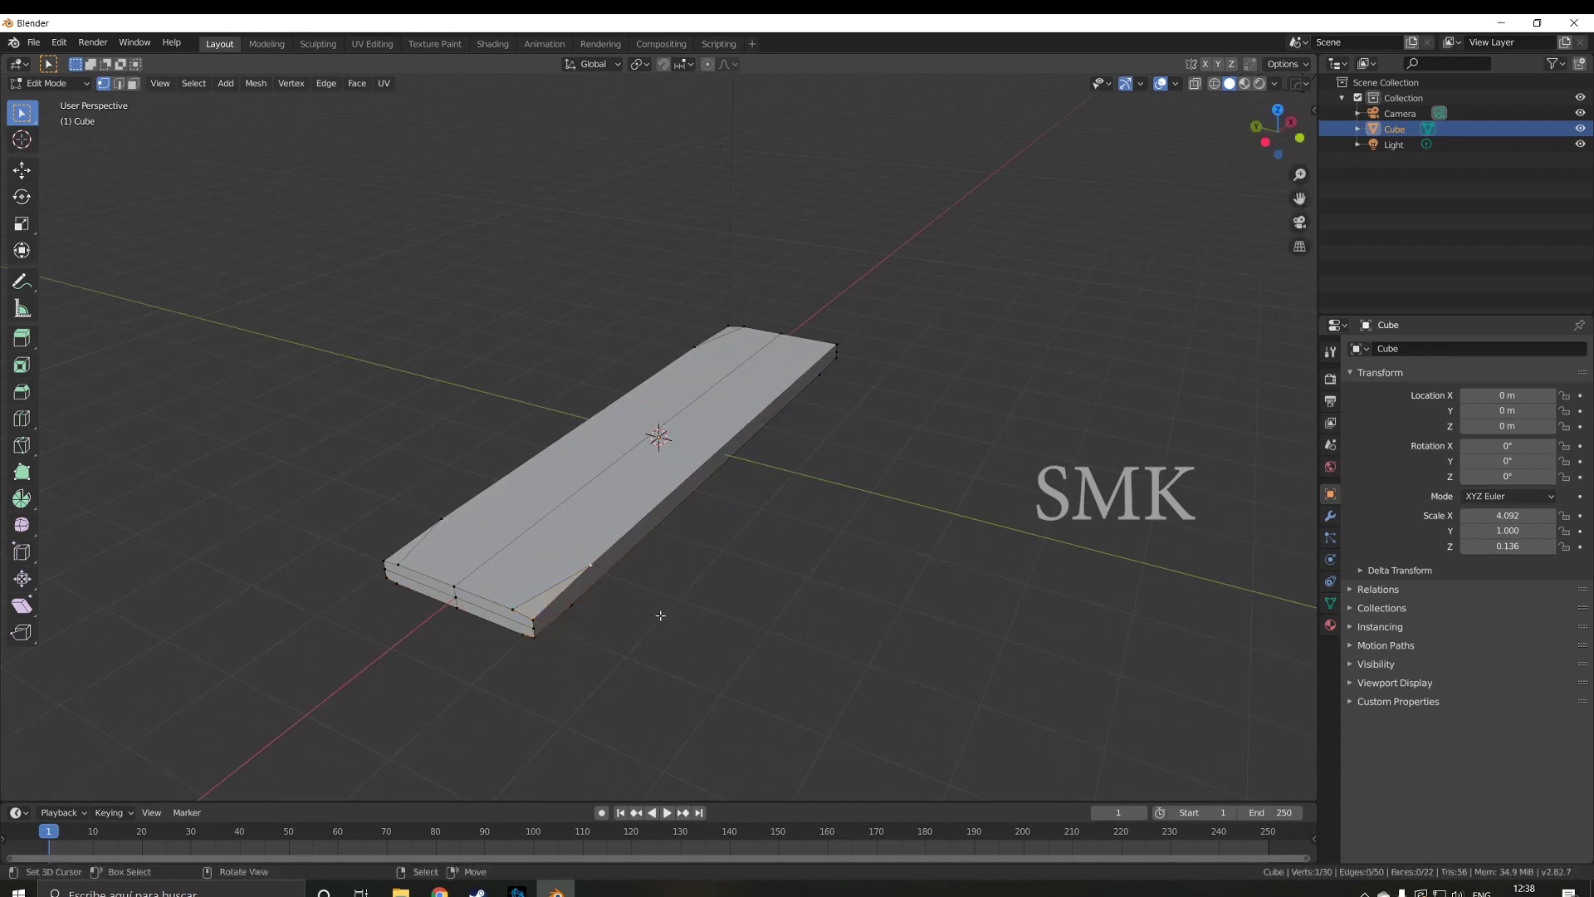
pyautogui.moveTo(601, 564); pyautogui.dragTo(640, 608, button='middle')
pyautogui.hotkey('shift', 'v')
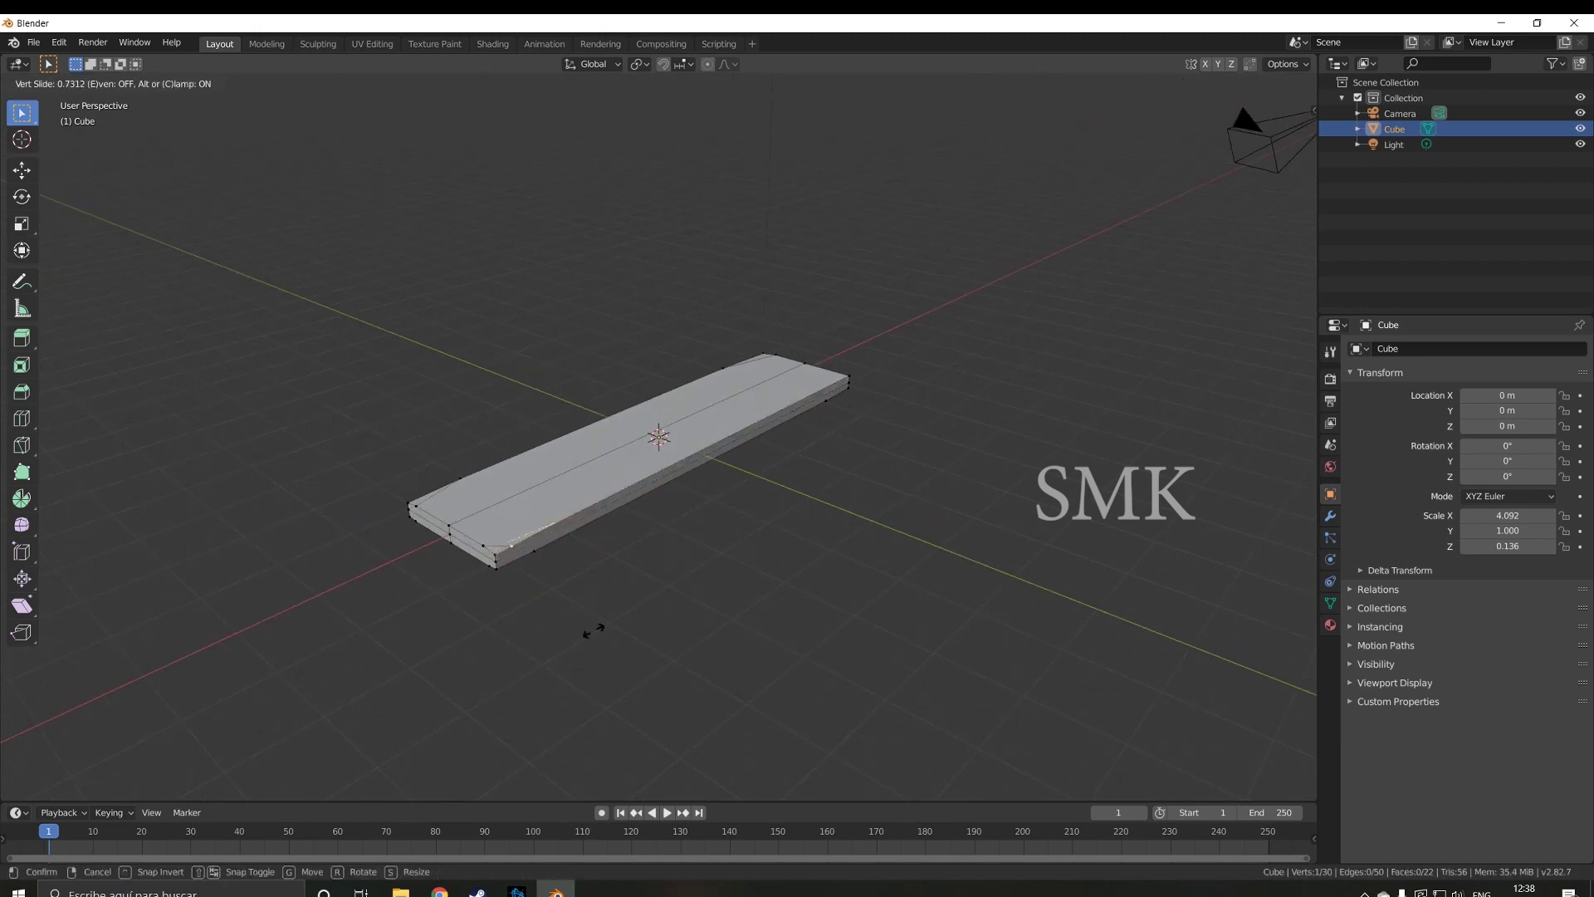
# - Slide the selected corner vertex along its edge in three small passes
pyautogui.click(593, 630)
pyautogui.scroll(3, 212, 691)
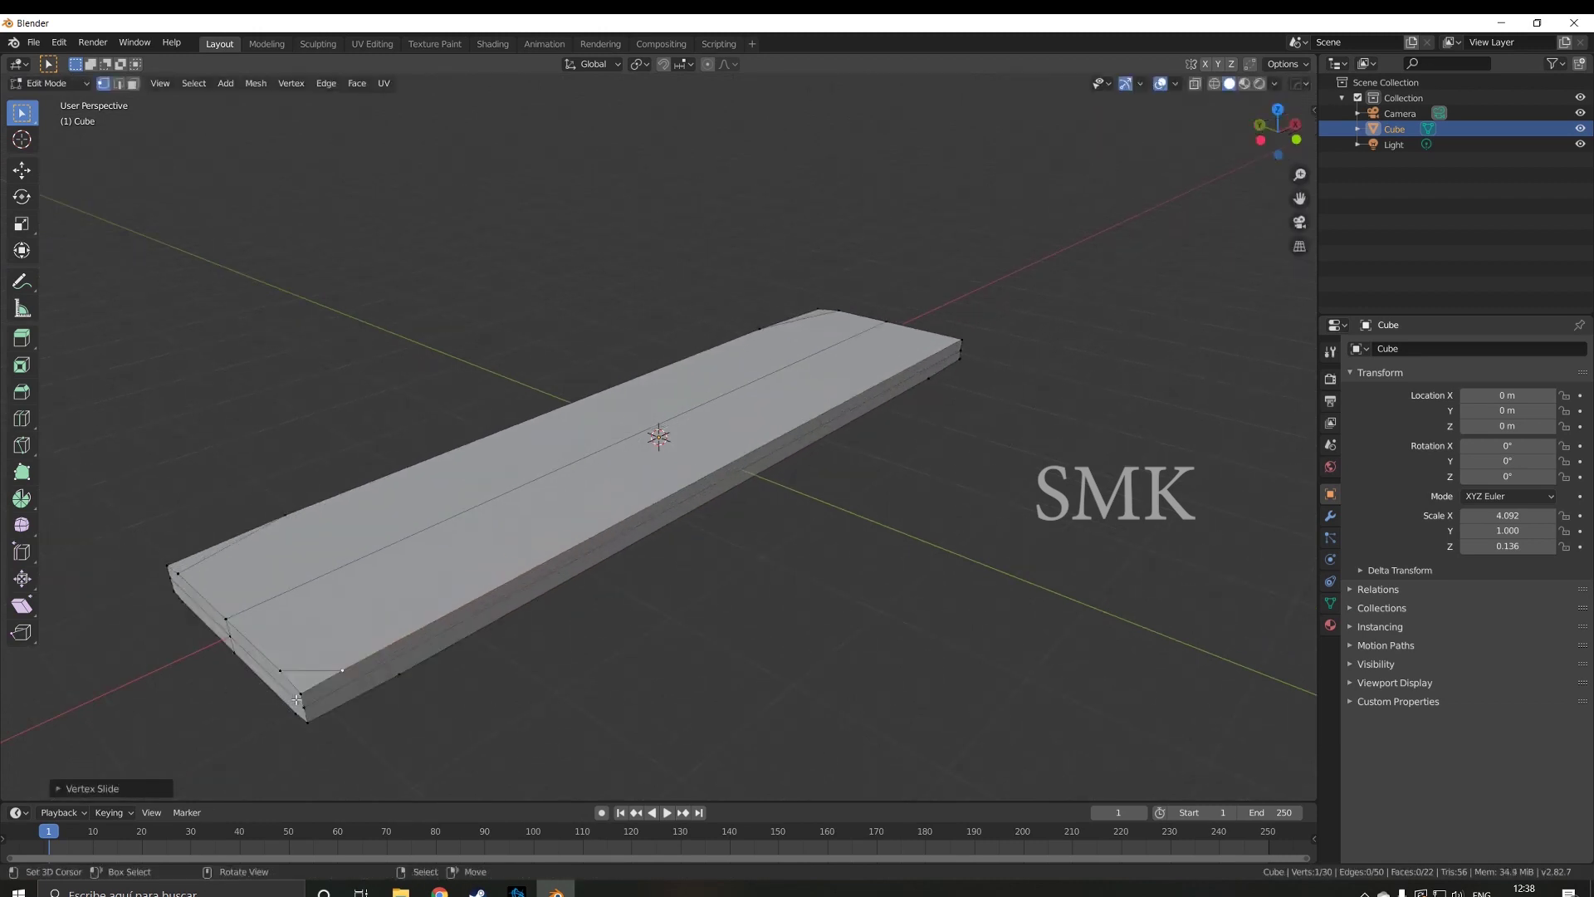
pyautogui.hotkey('shift', 'v')
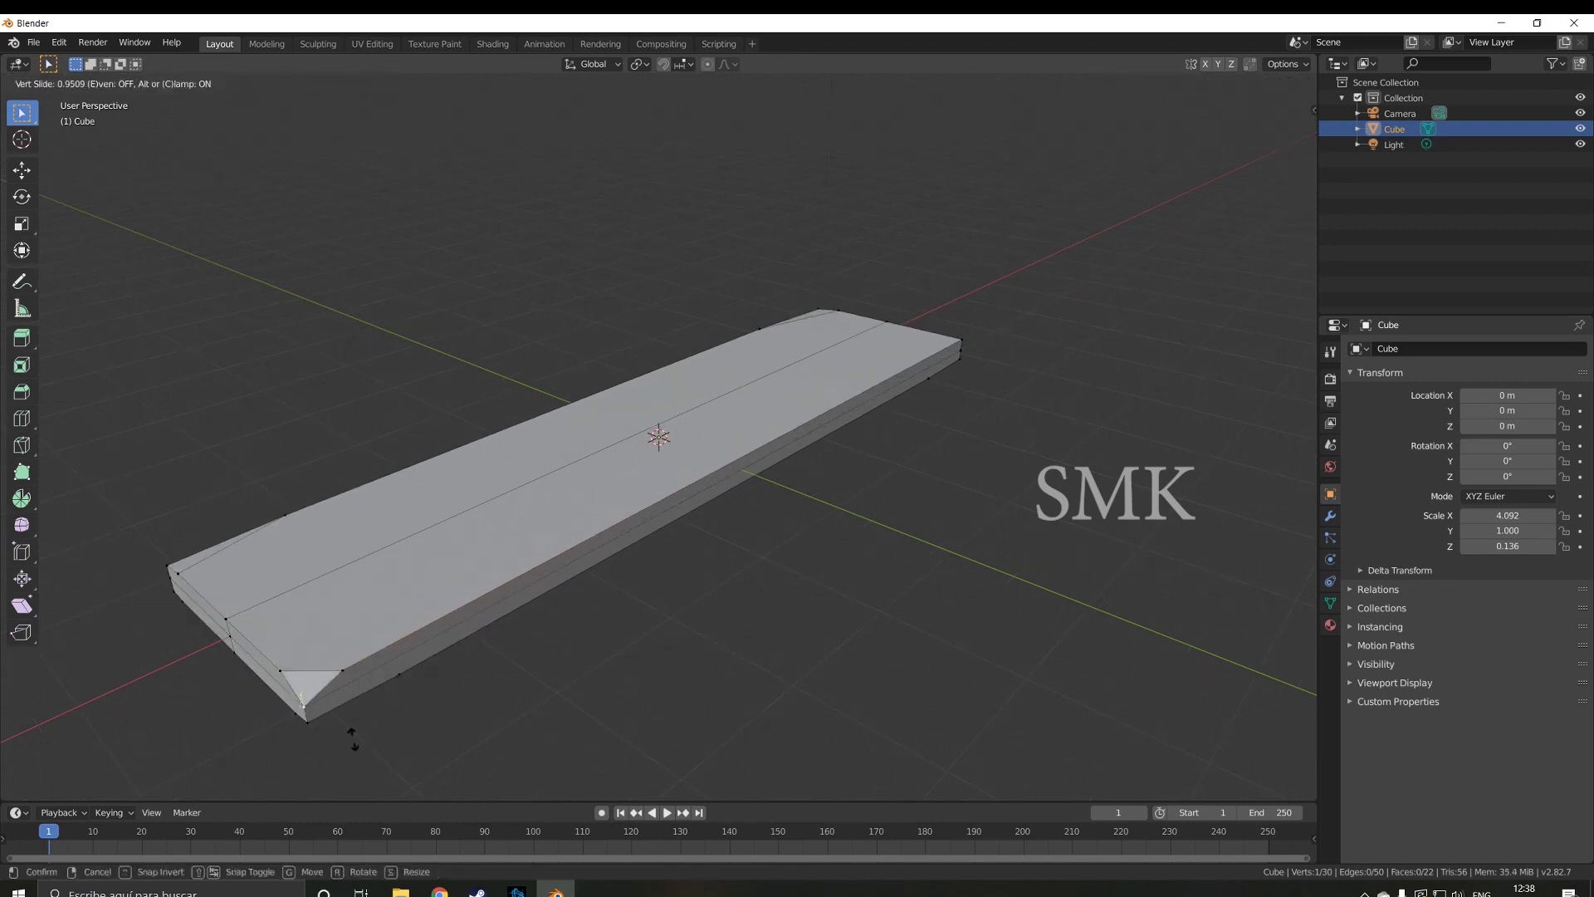
pyautogui.click(348, 731)
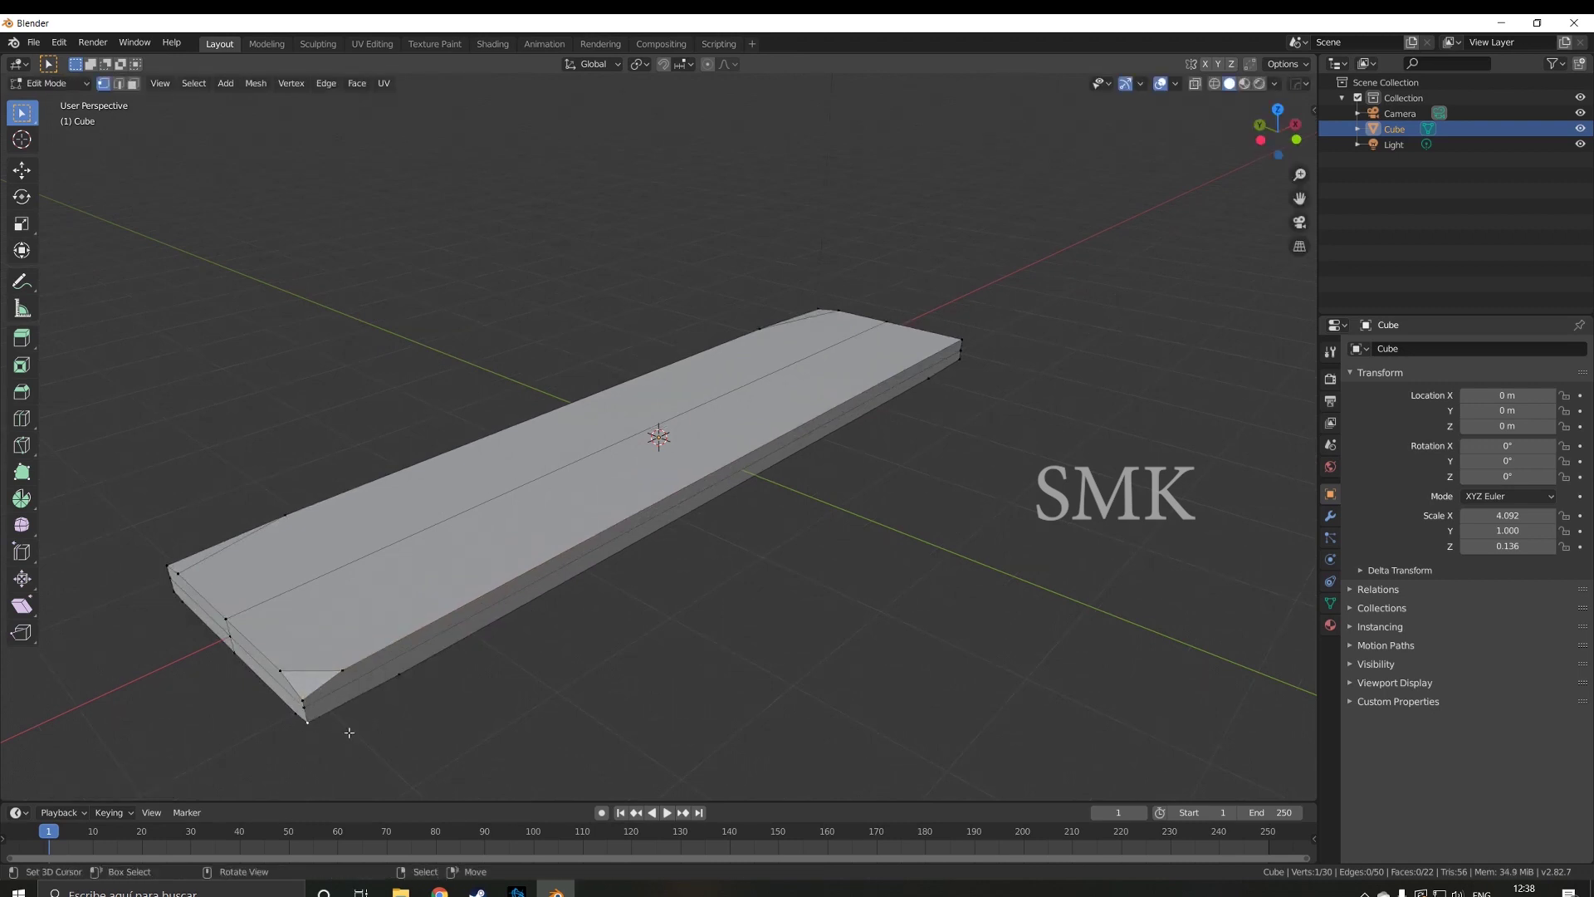
pyautogui.hotkey('shift', 'v')
pyautogui.click(362, 724)
pyautogui.moveTo(717, 696)
pyautogui.mouseDown(button='middle')
pyautogui.moveTo(644, 687)
pyautogui.moveTo(953, 679)
pyautogui.moveTo(1049, 612)
pyautogui.moveTo(888, 591)
pyautogui.mouseUp(button='middle')
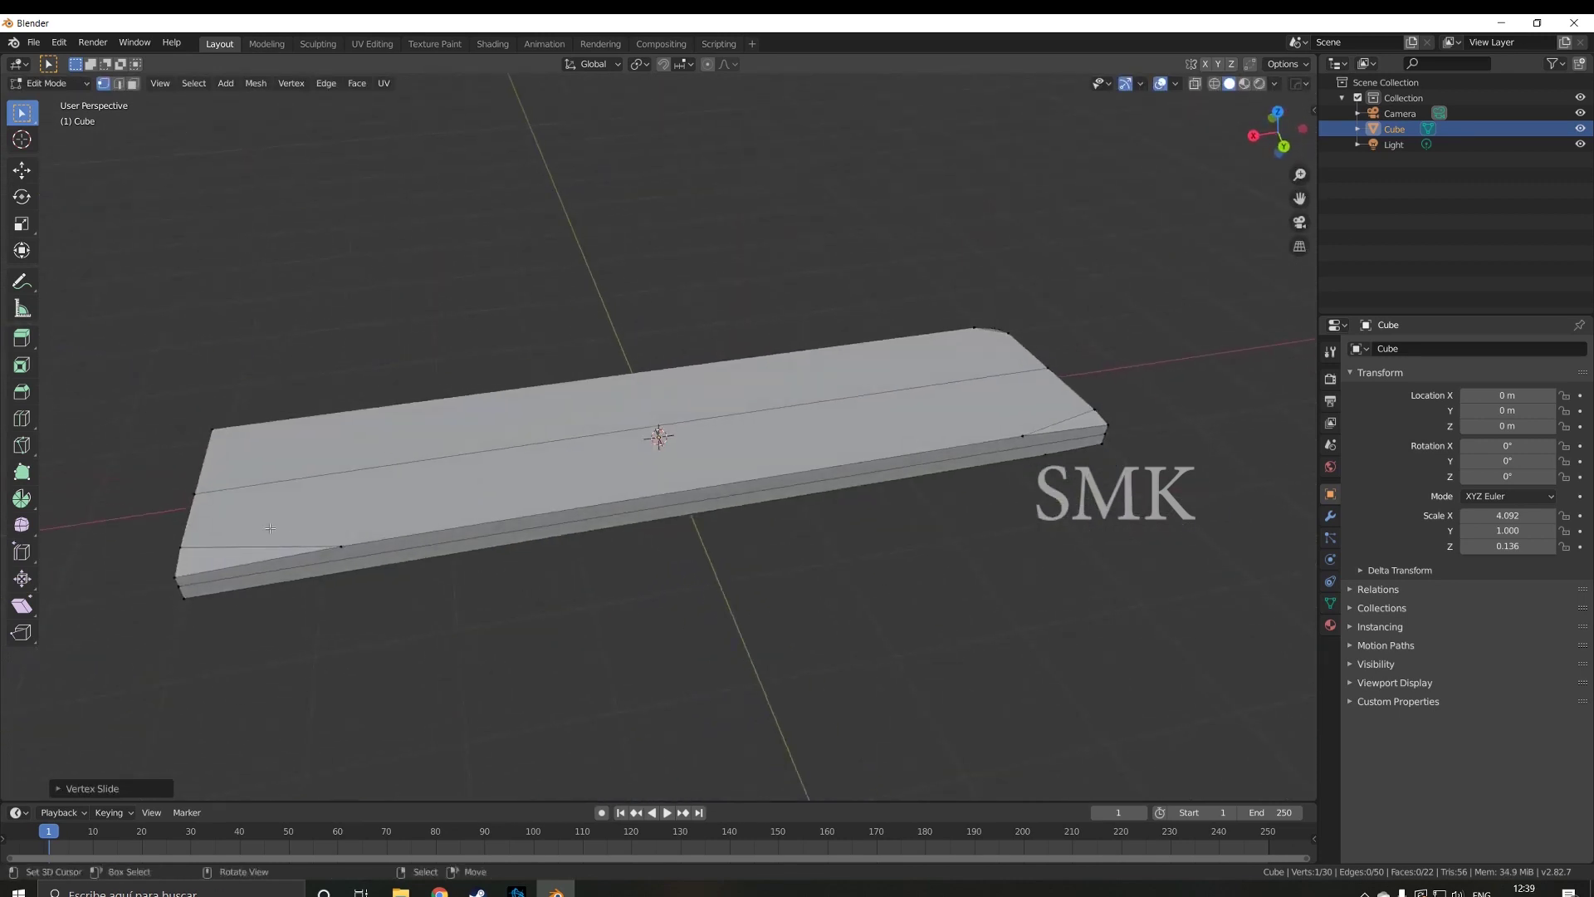
# - Slide a near-edge vertex and the near-left corner vertex along their edges
pyautogui.click(329, 546)
pyautogui.hotkey('shift', 'v')
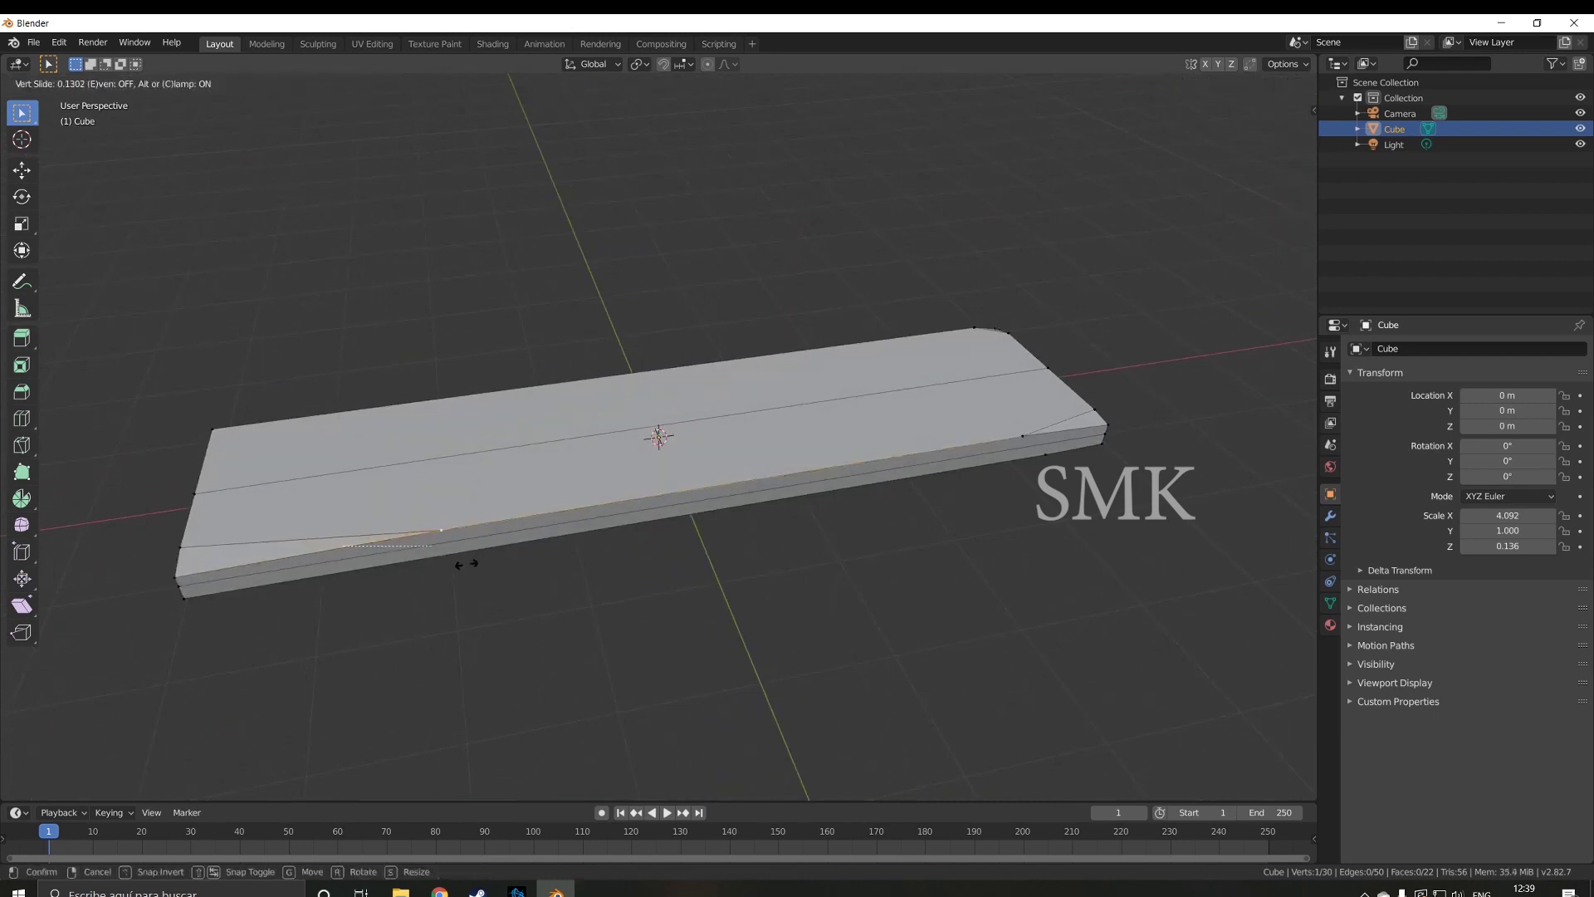
pyautogui.click(381, 567)
pyautogui.click(180, 573)
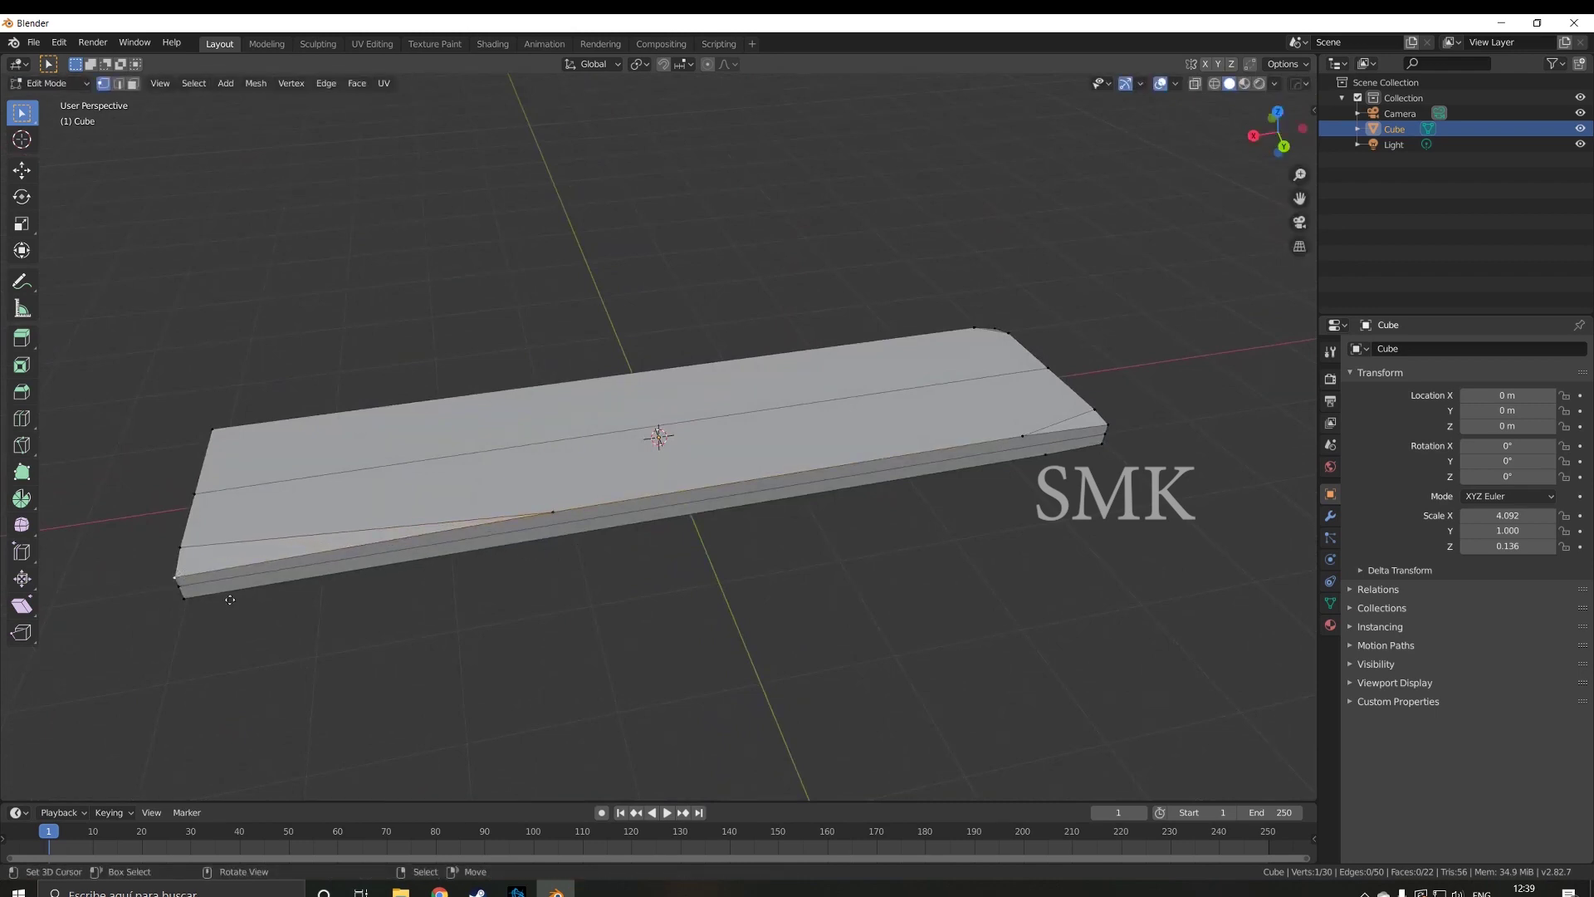
pyautogui.hotkey('shift', 'v')
pyautogui.click(235, 606)
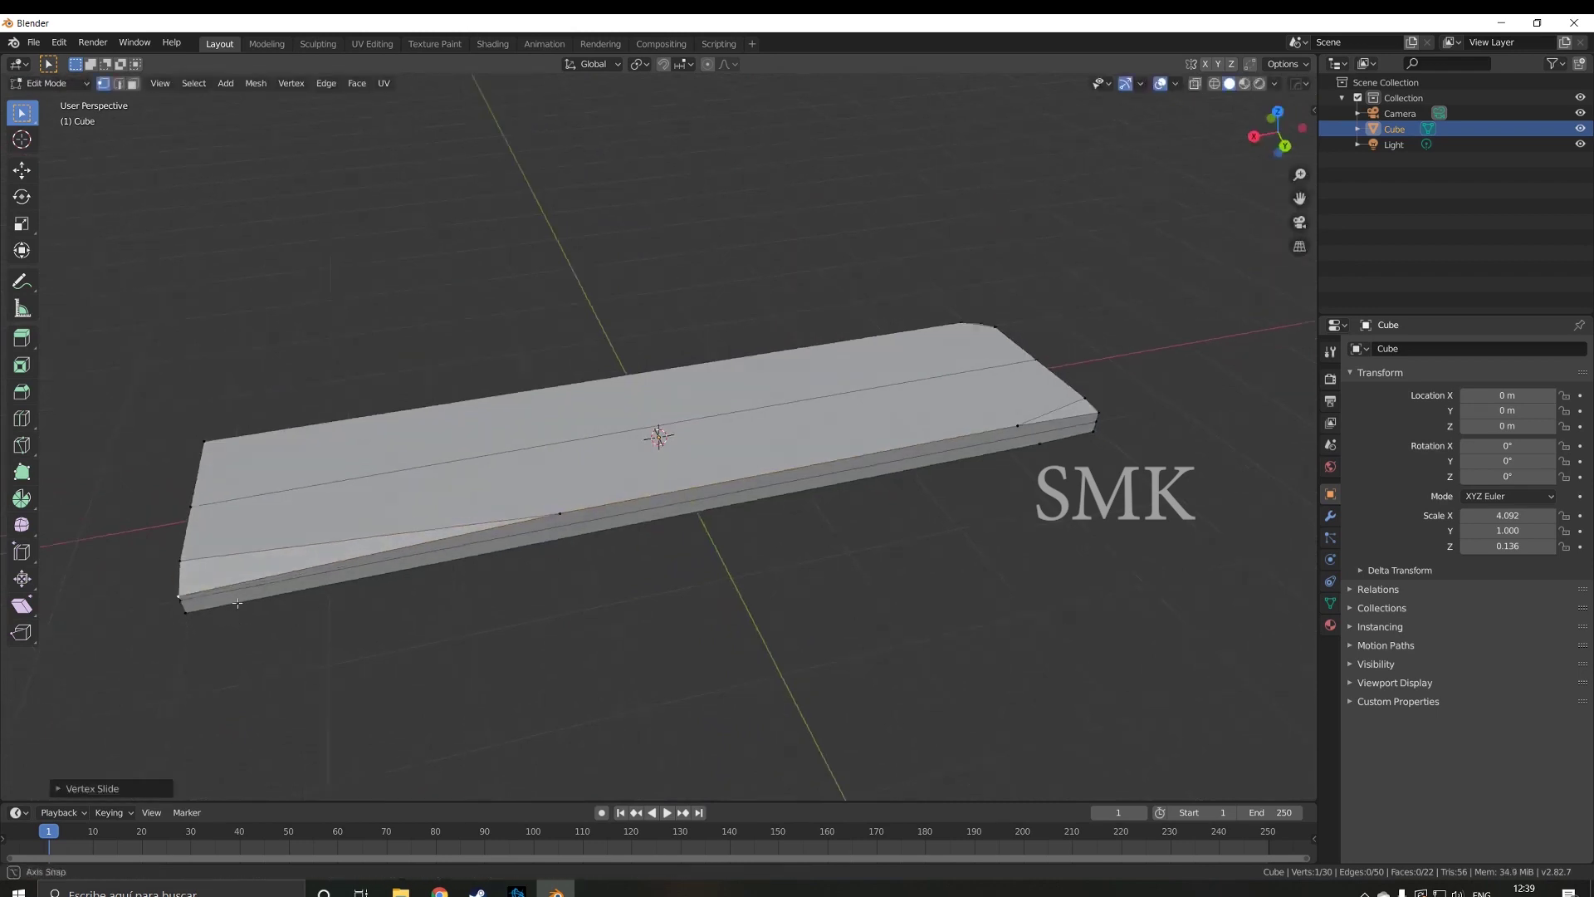
pyautogui.moveTo(235, 606); pyautogui.dragTo(381, 671, button='middle')
pyautogui.moveTo(425, 765); pyautogui.dragTo(463, 754, button='middle')
pyautogui.click(240, 598)
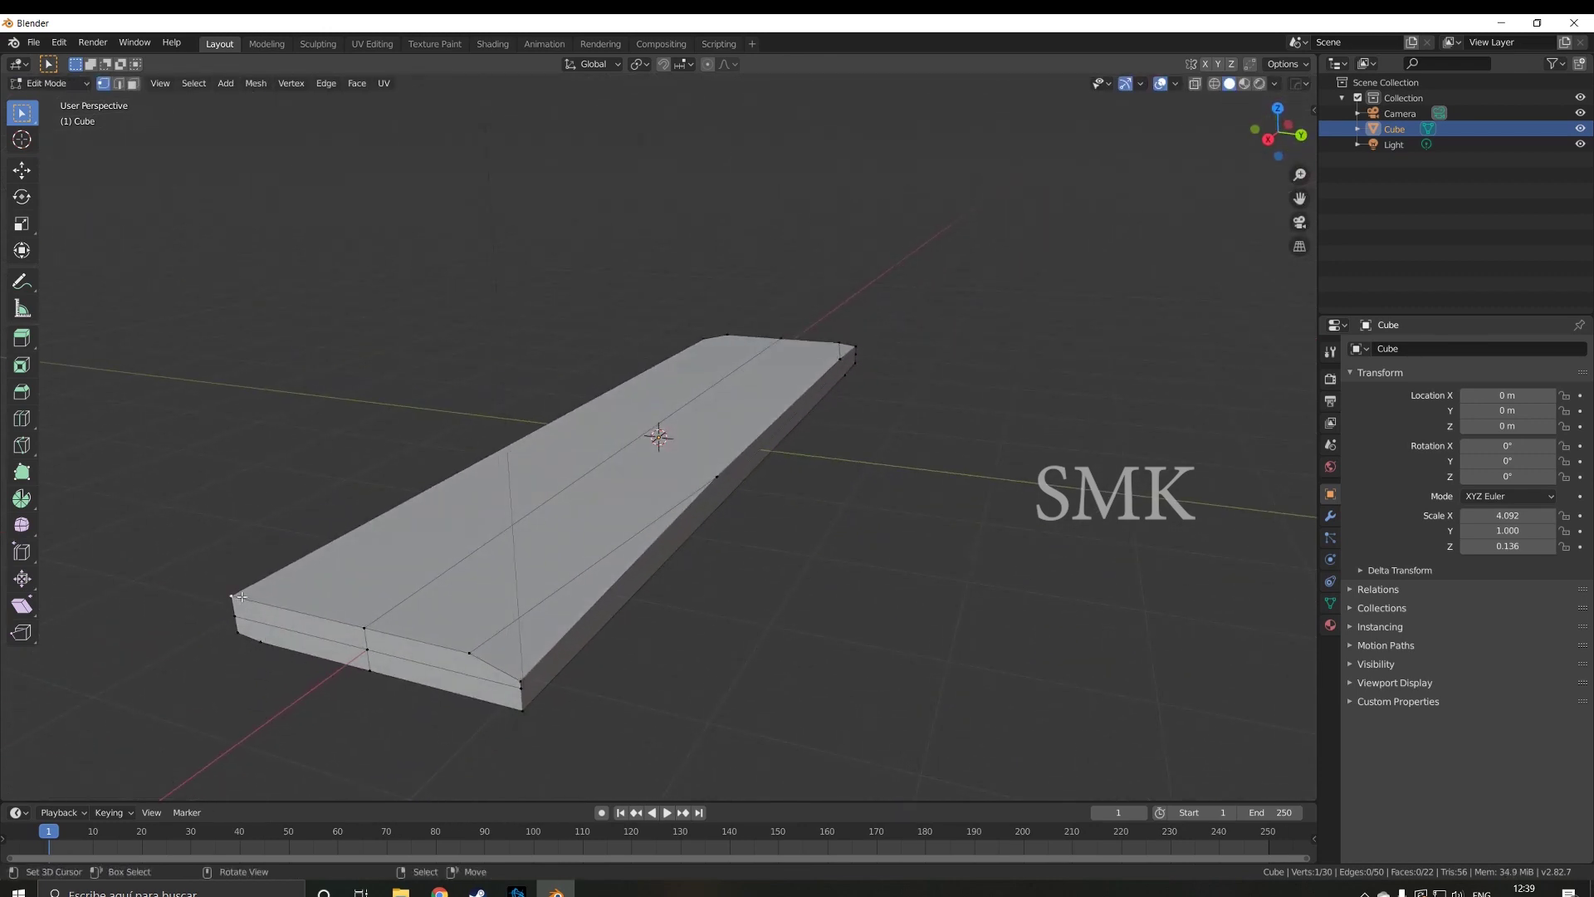
# - Vertex-bevel the near end's top corner and slide one bevel vertex along its edge
pyautogui.press('ctrl')
pyautogui.hotkey('ctrl', 'shift', 'b')
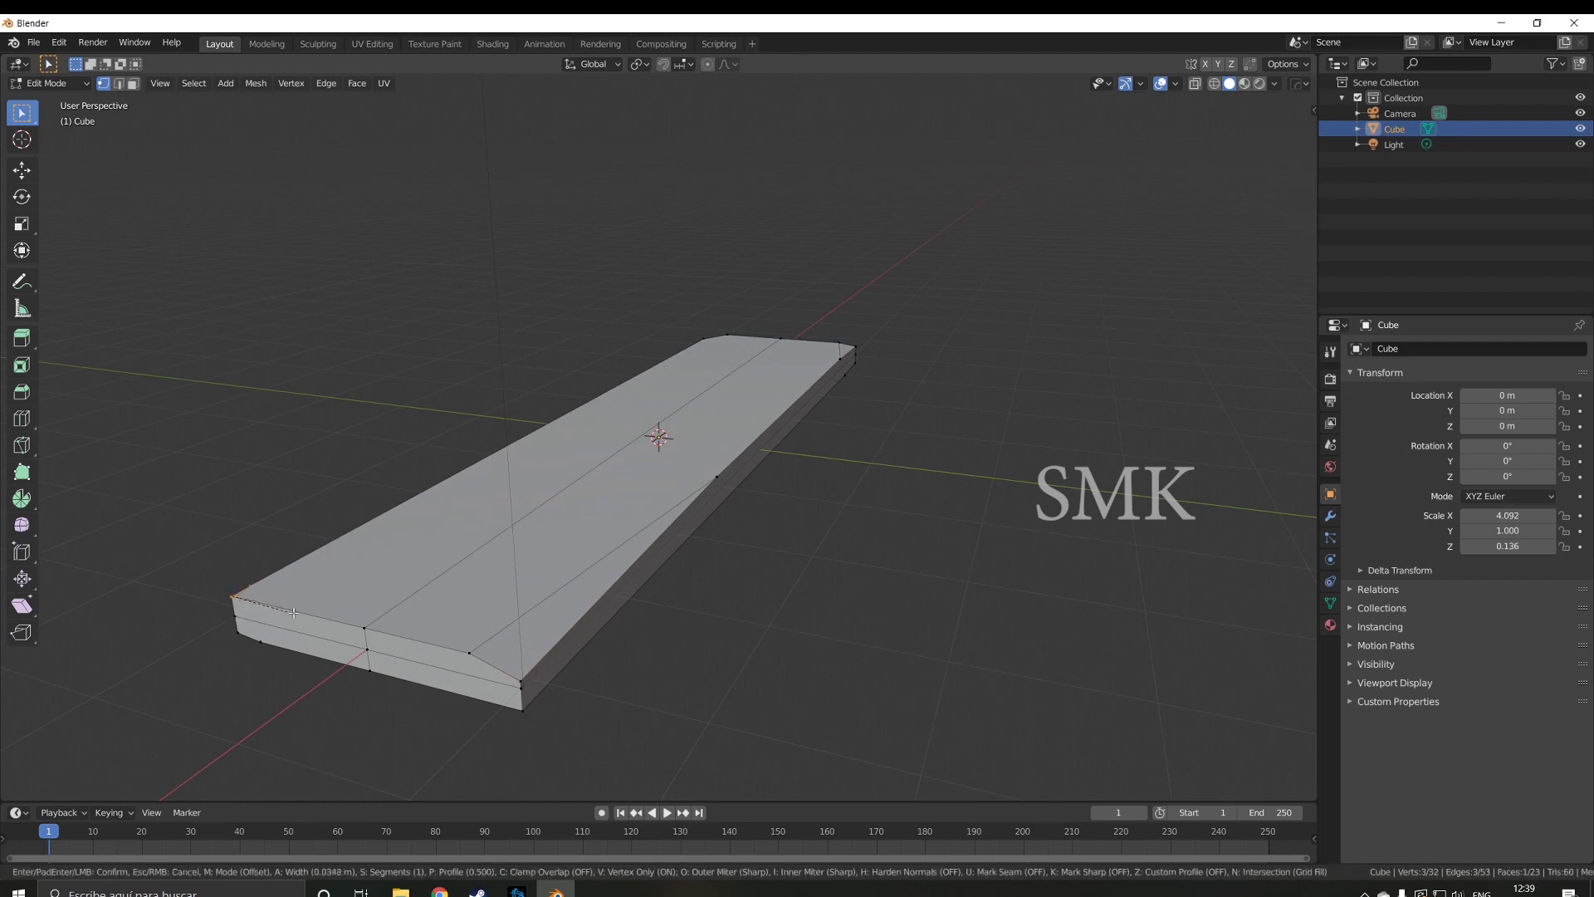
pyautogui.click(293, 612)
pyautogui.moveTo(293, 613); pyautogui.dragTo(544, 688, button='middle')
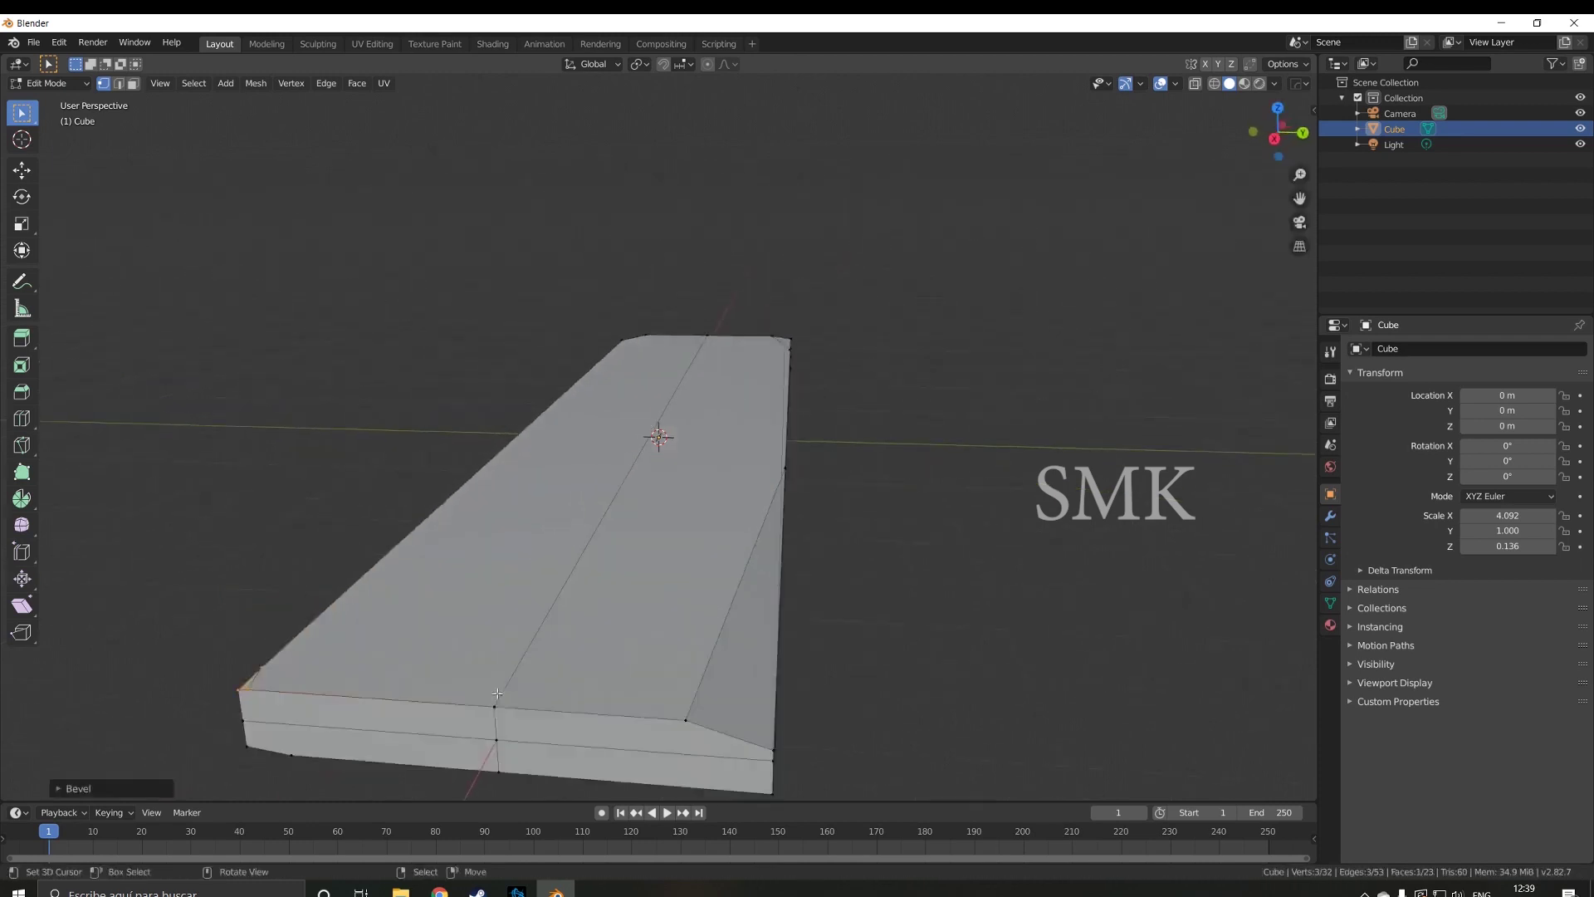
pyautogui.click(698, 699)
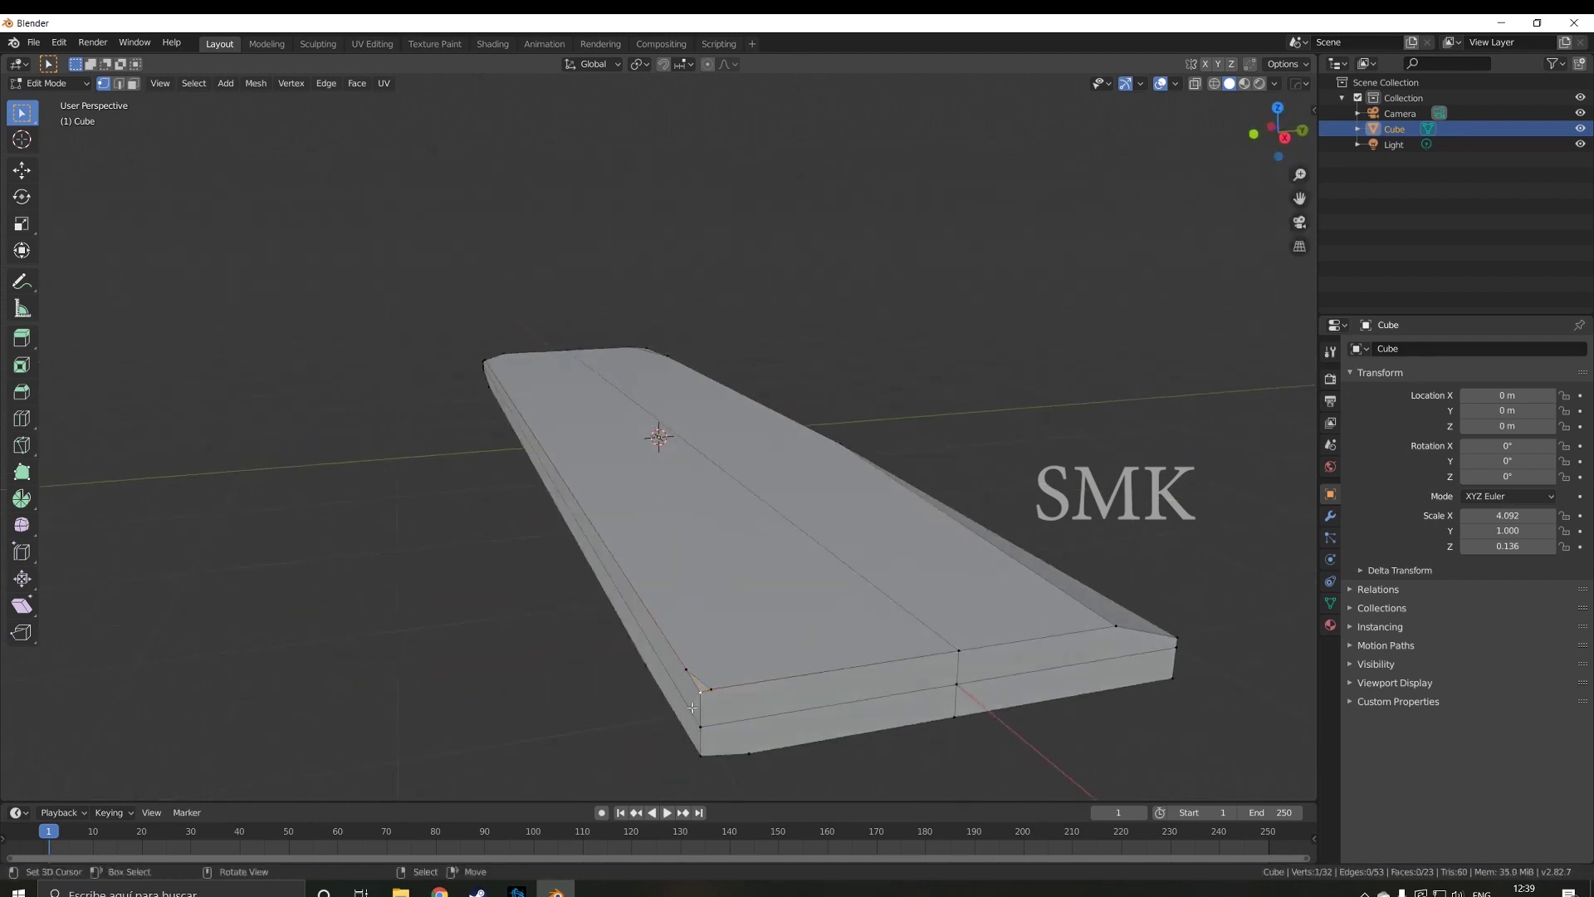
pyautogui.hotkey('shift', 'v')
pyautogui.click(749, 703)
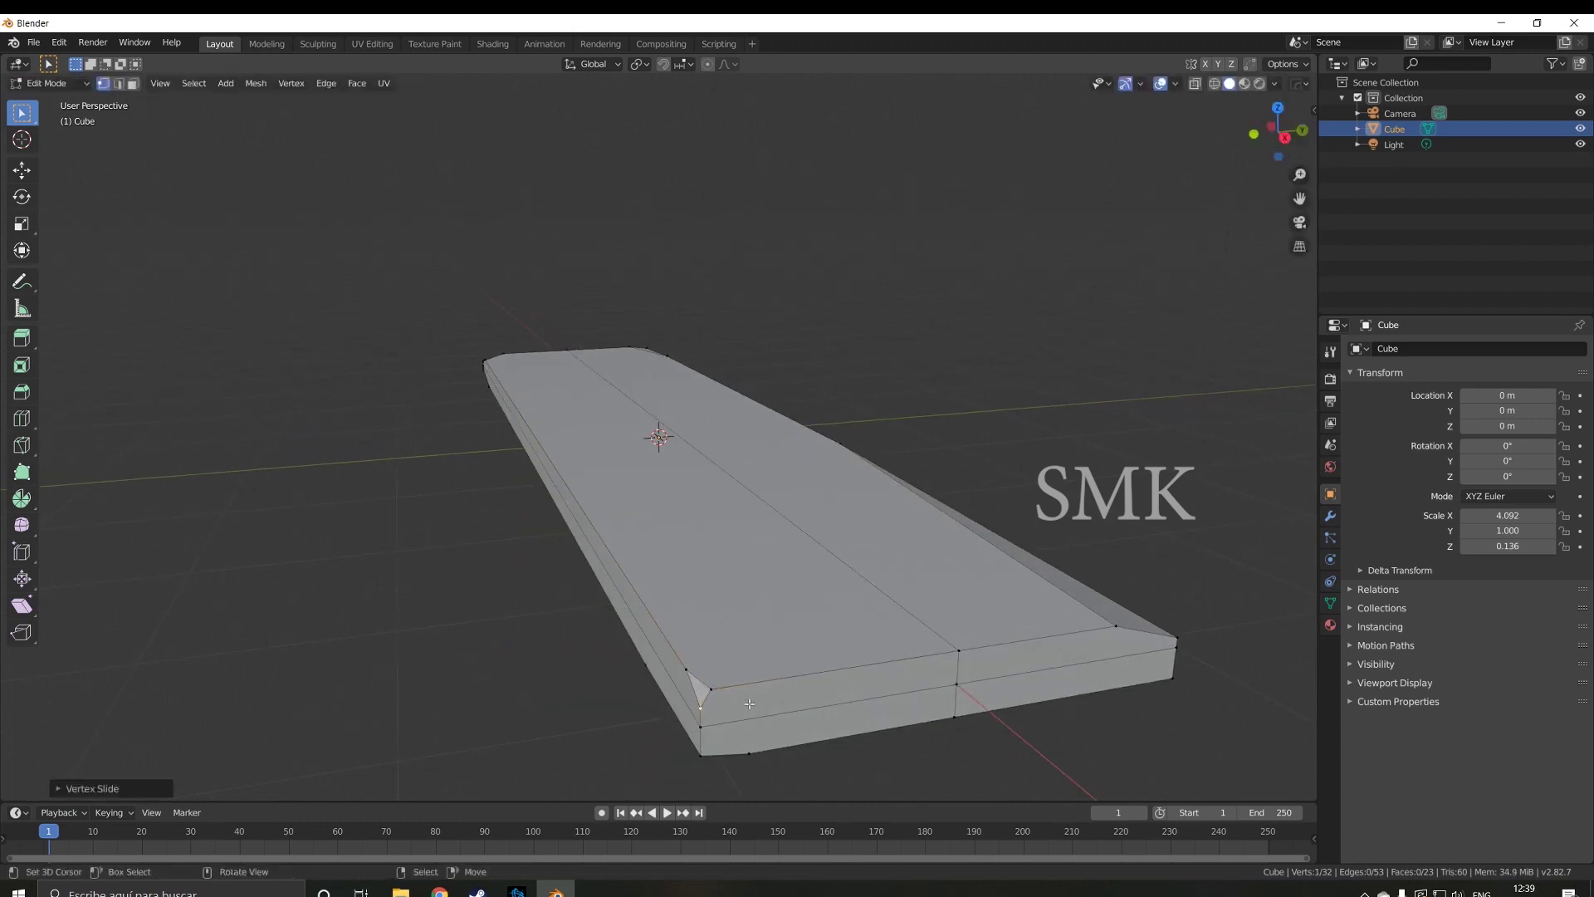
pyautogui.hotkey('shift', 'v')
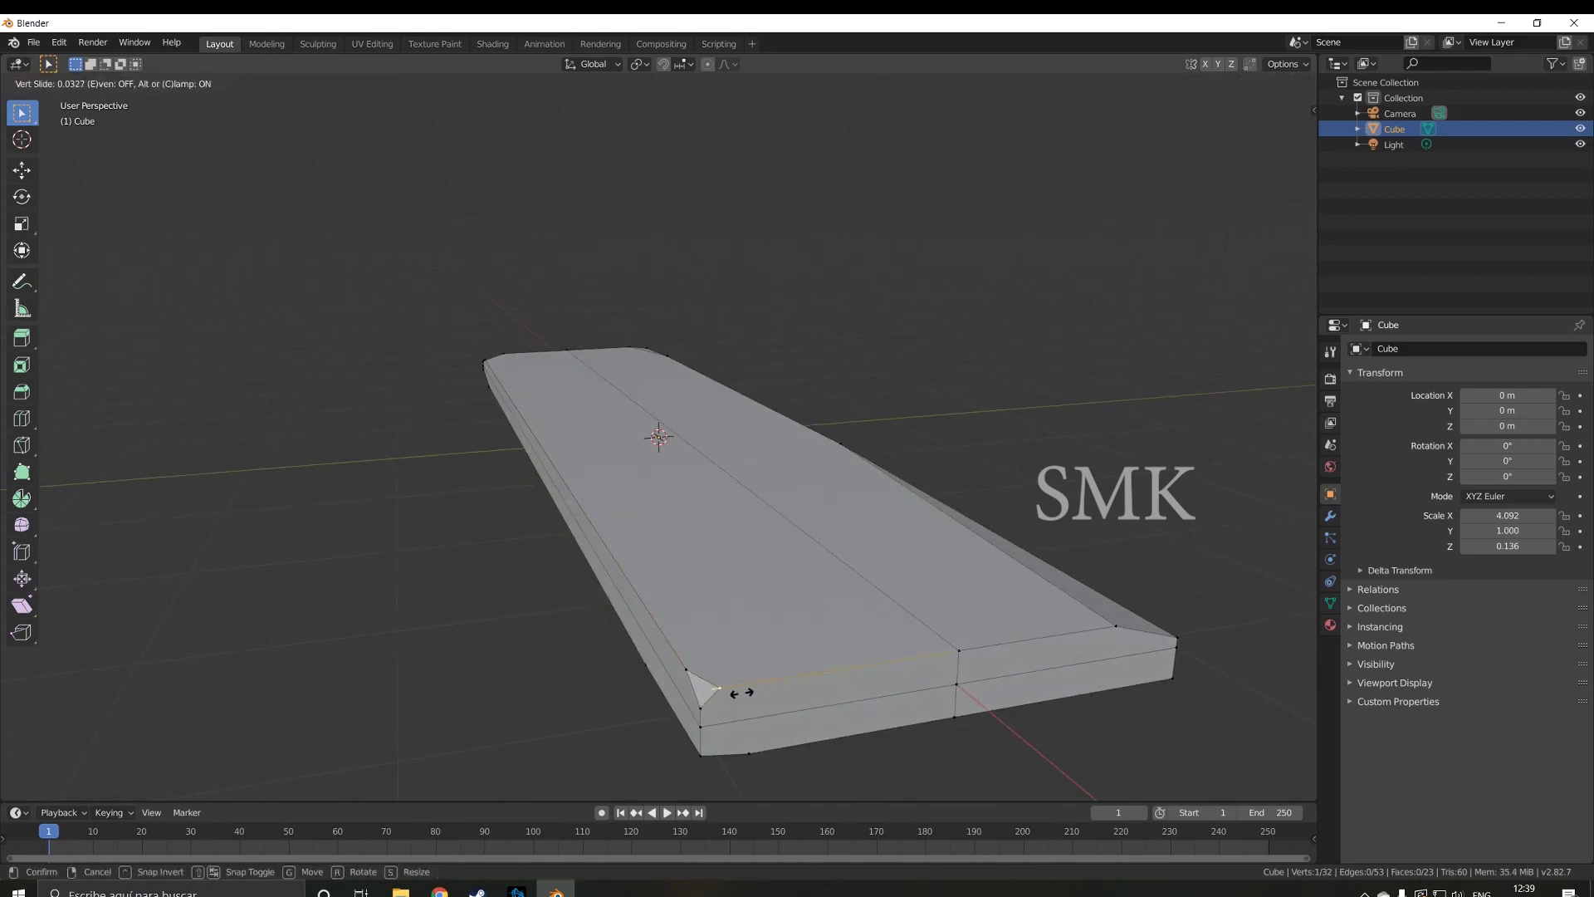
pyautogui.click(748, 693)
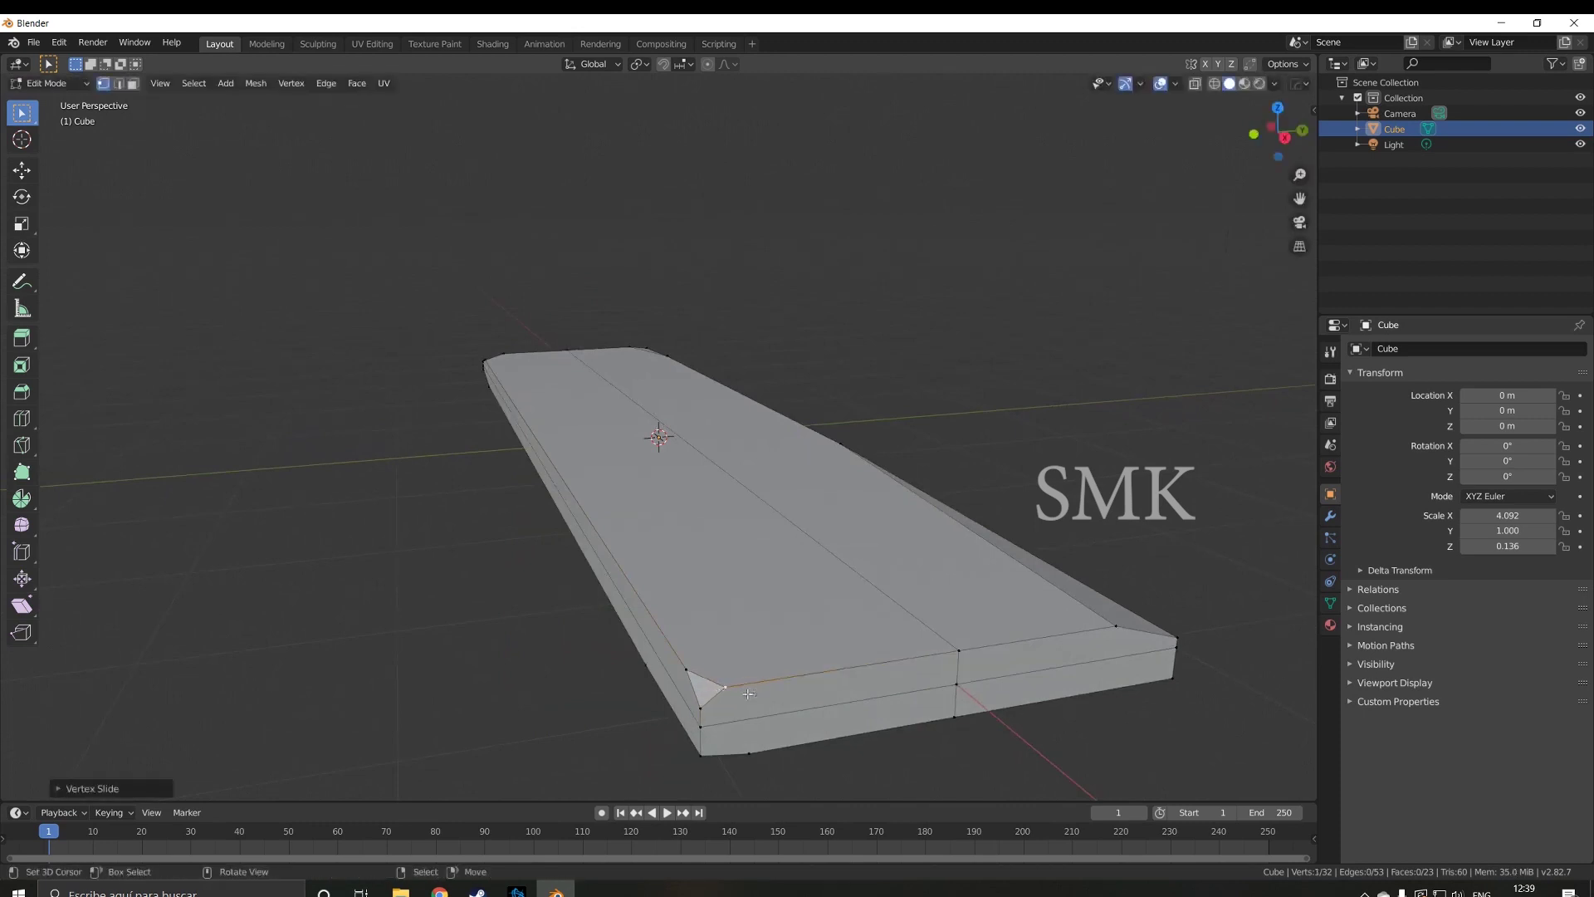
# - Bevel the front edge's middle vertex, slide one of its vertices, and join two vertices
pyautogui.click(953, 662)
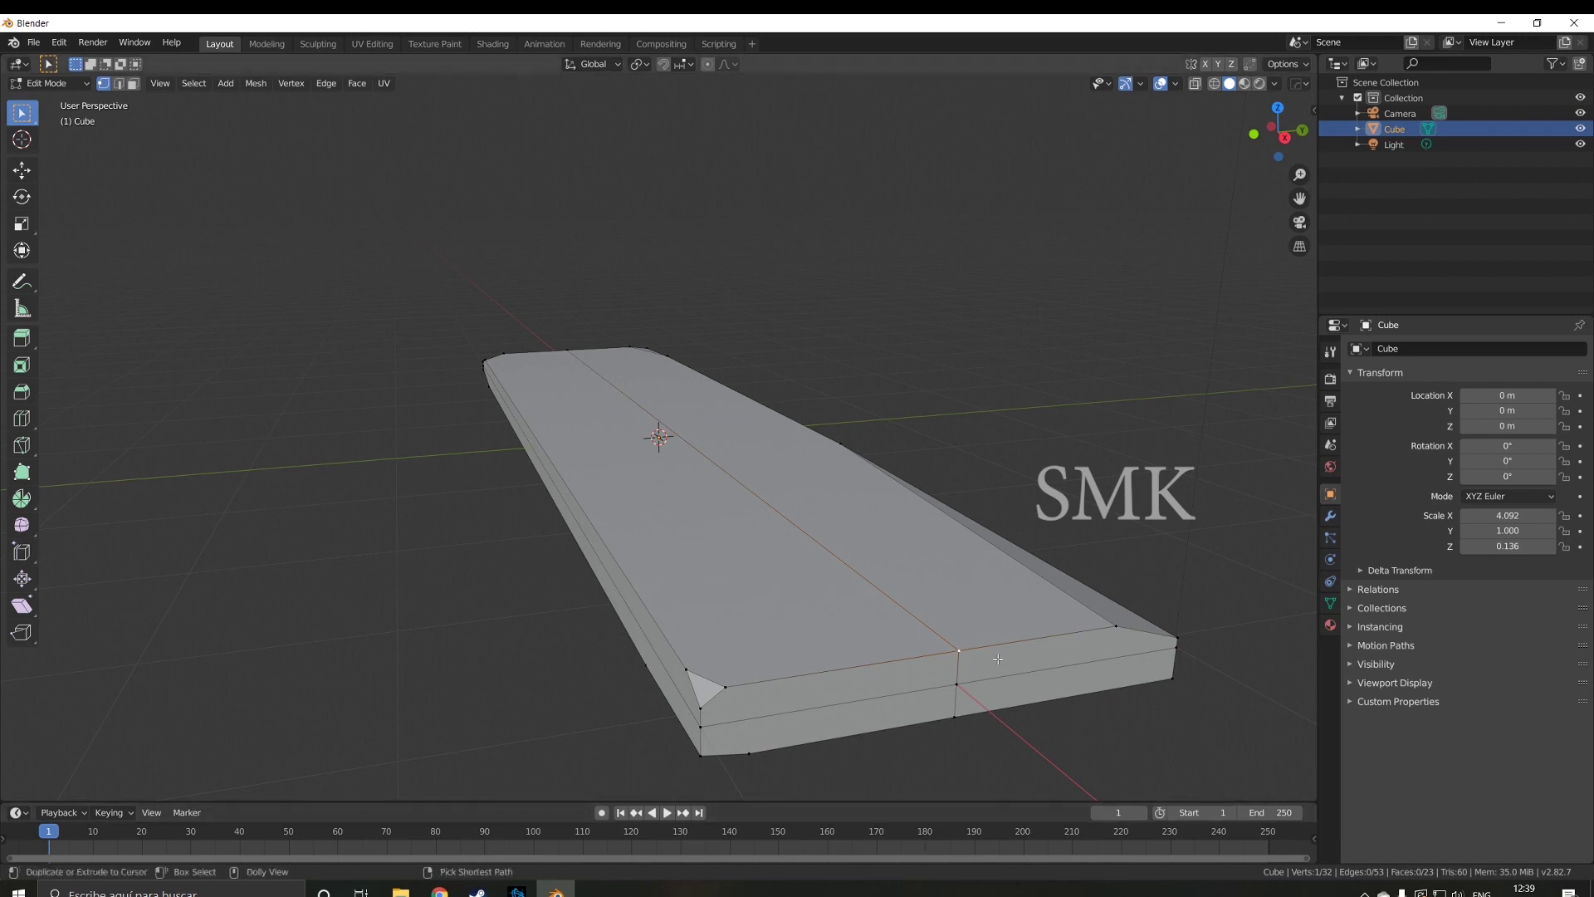
pyautogui.hotkey('ctrl', 'shift', 'b')
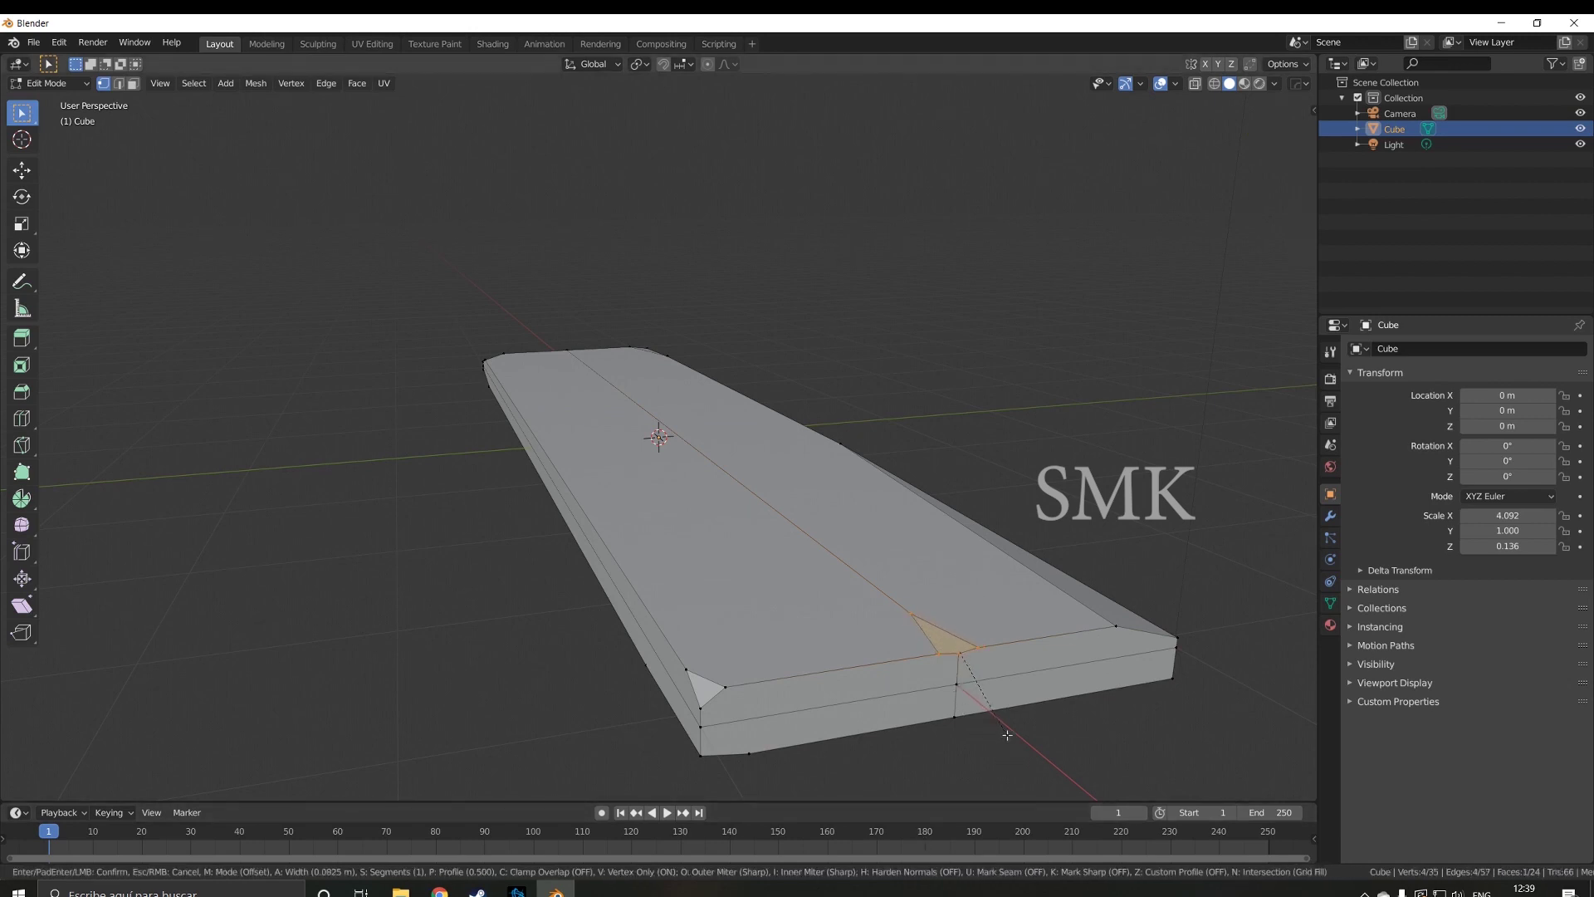
pyautogui.click(1007, 735)
pyautogui.click(904, 611)
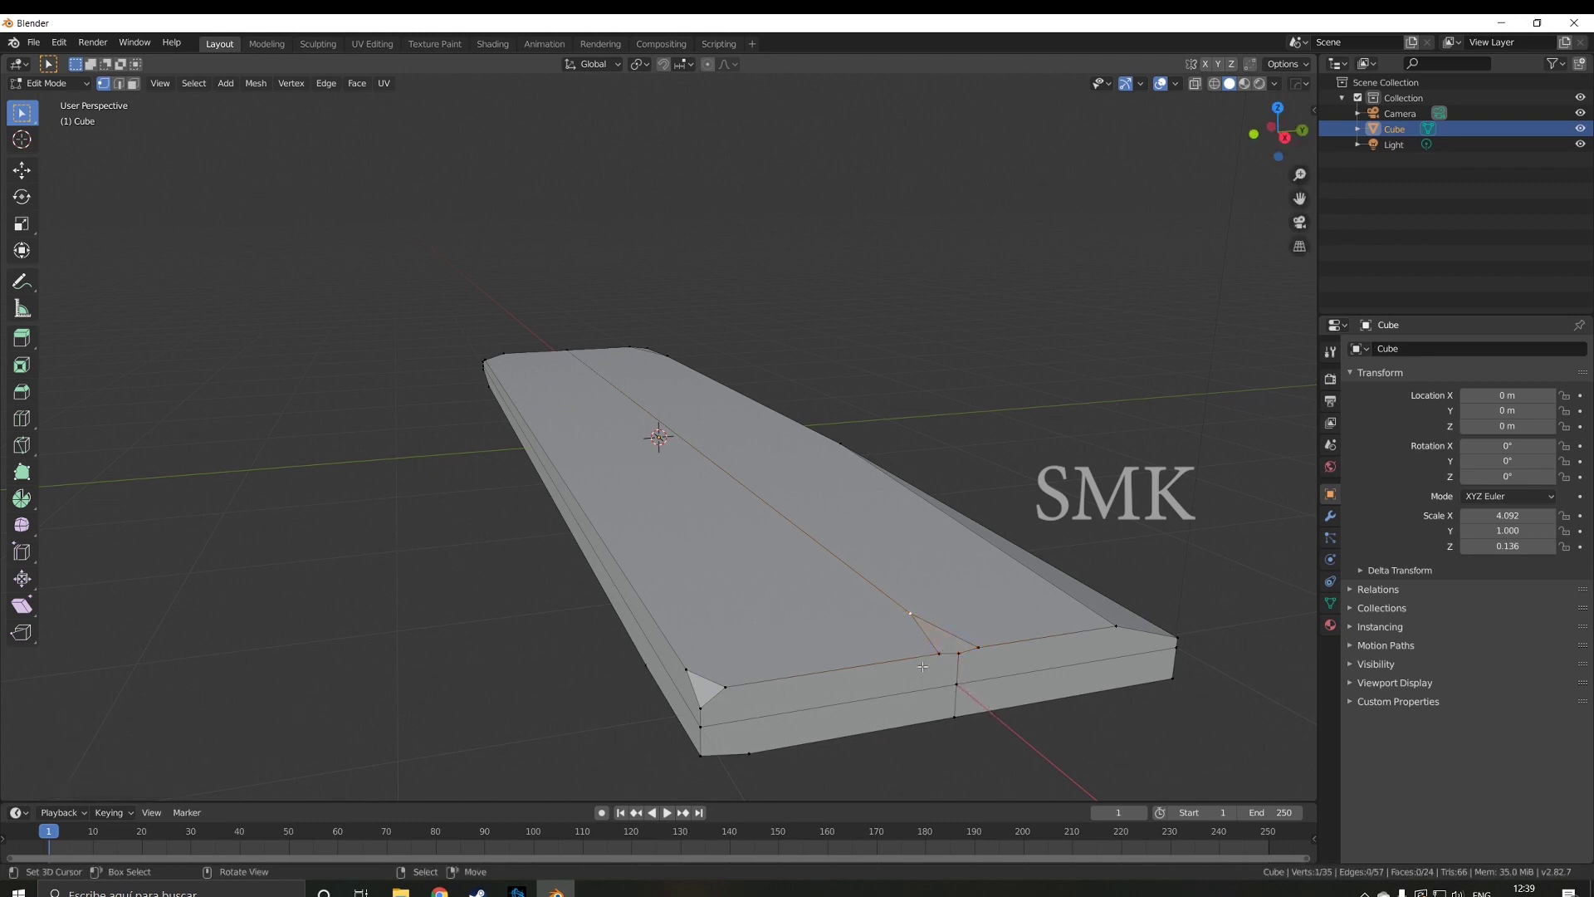
pyautogui.hotkey('shift', 'v')
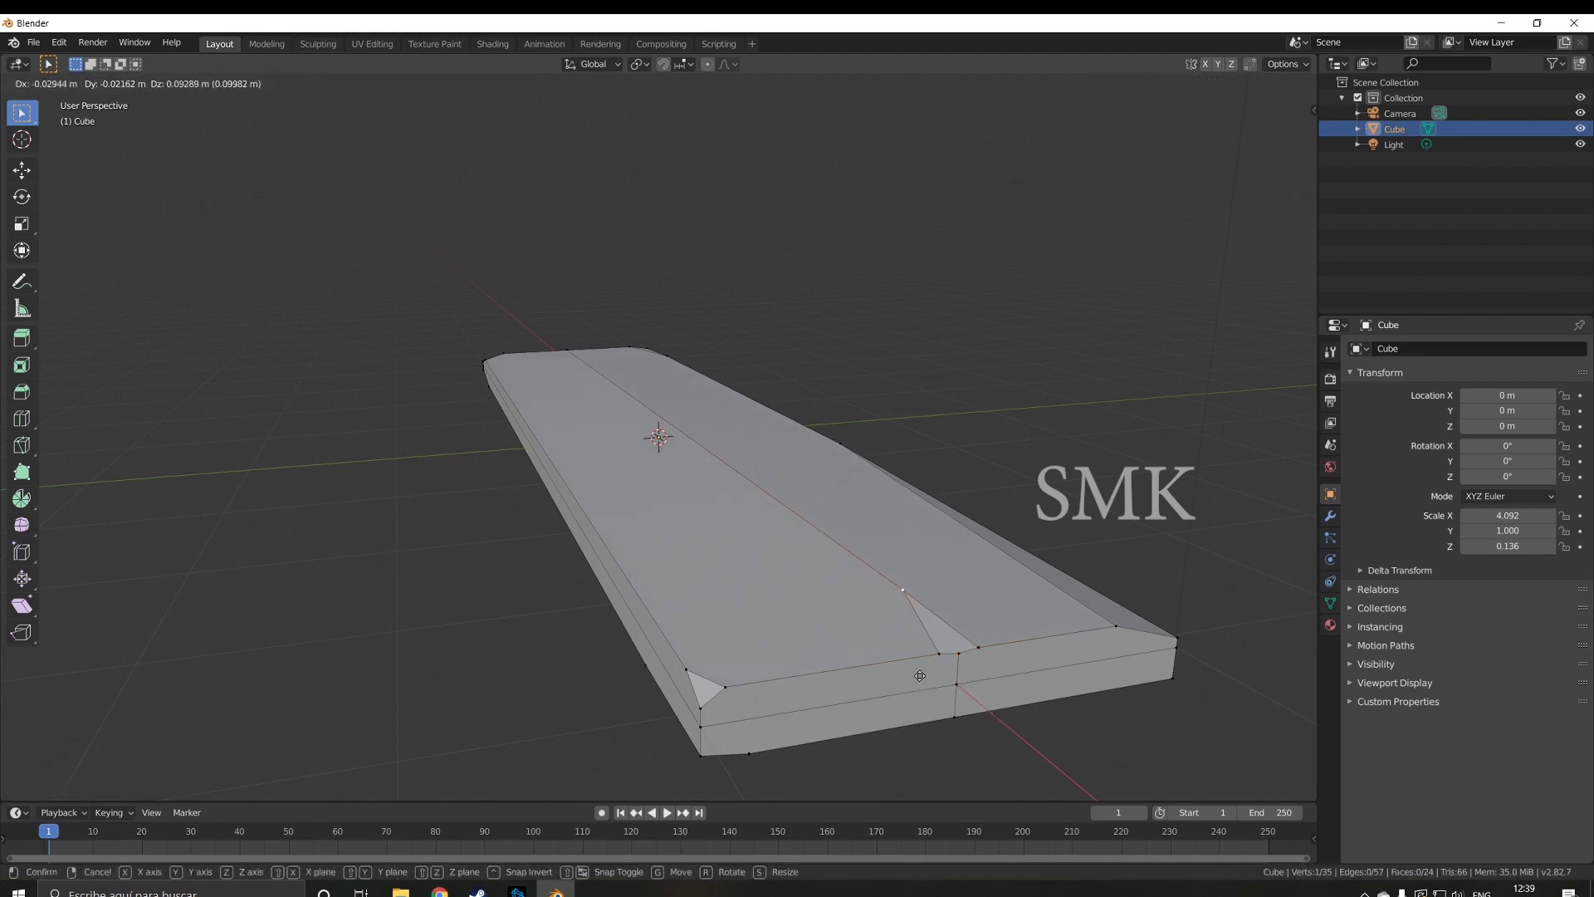
pyautogui.click(917, 669)
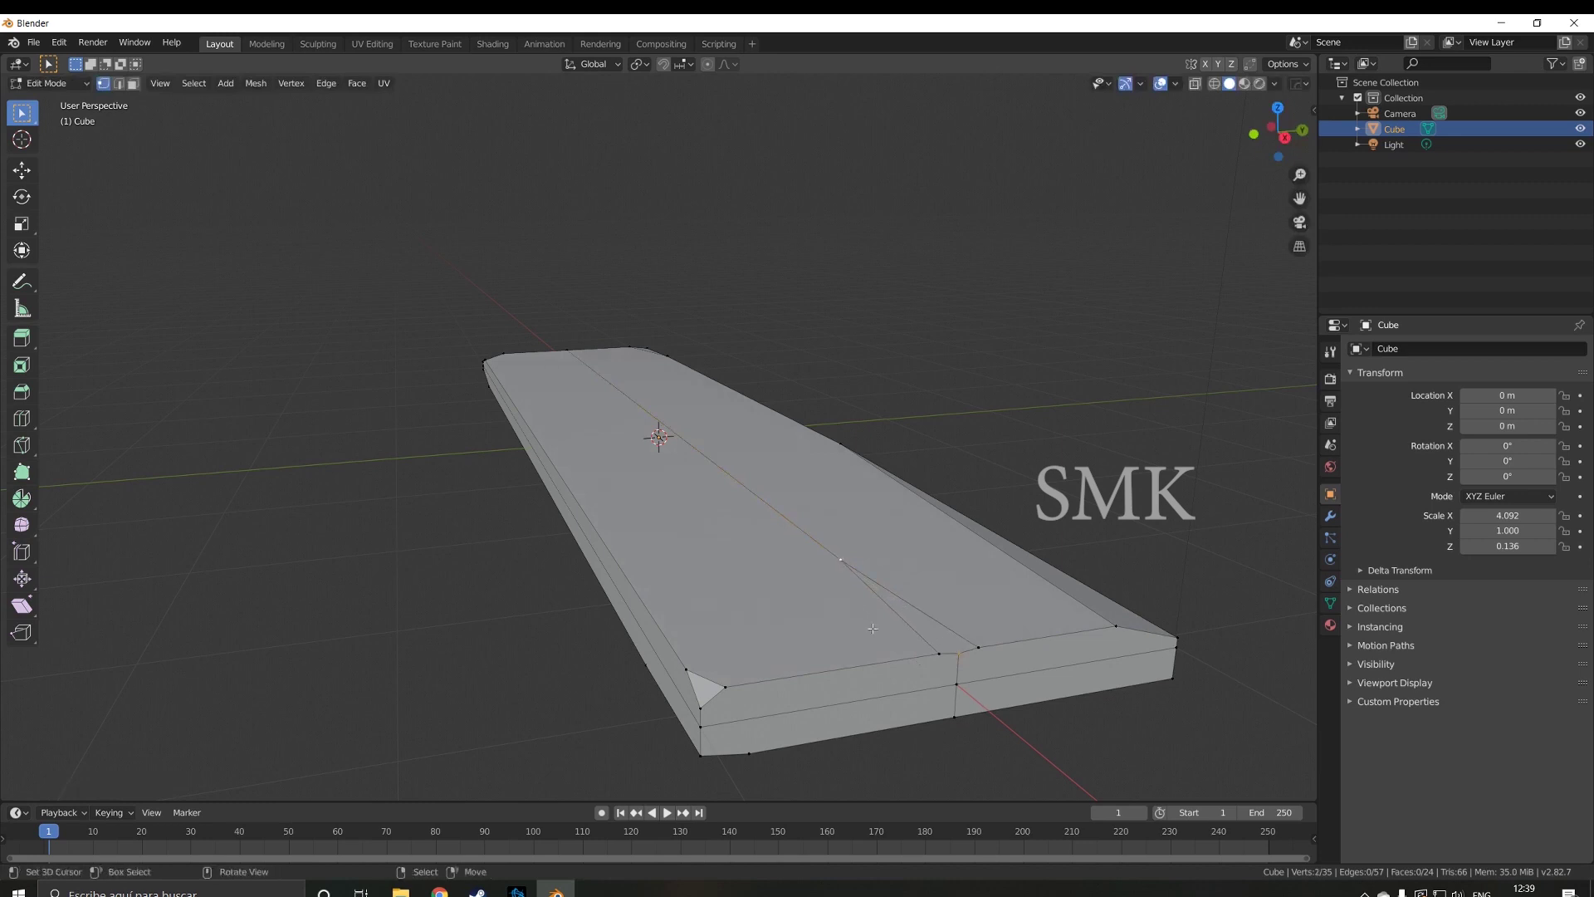
pyautogui.press('j')
# - Slide one more vertex along its edge, then return to Object Mode
pyautogui.moveTo(875, 633); pyautogui.dragTo(866, 662, button='middle')
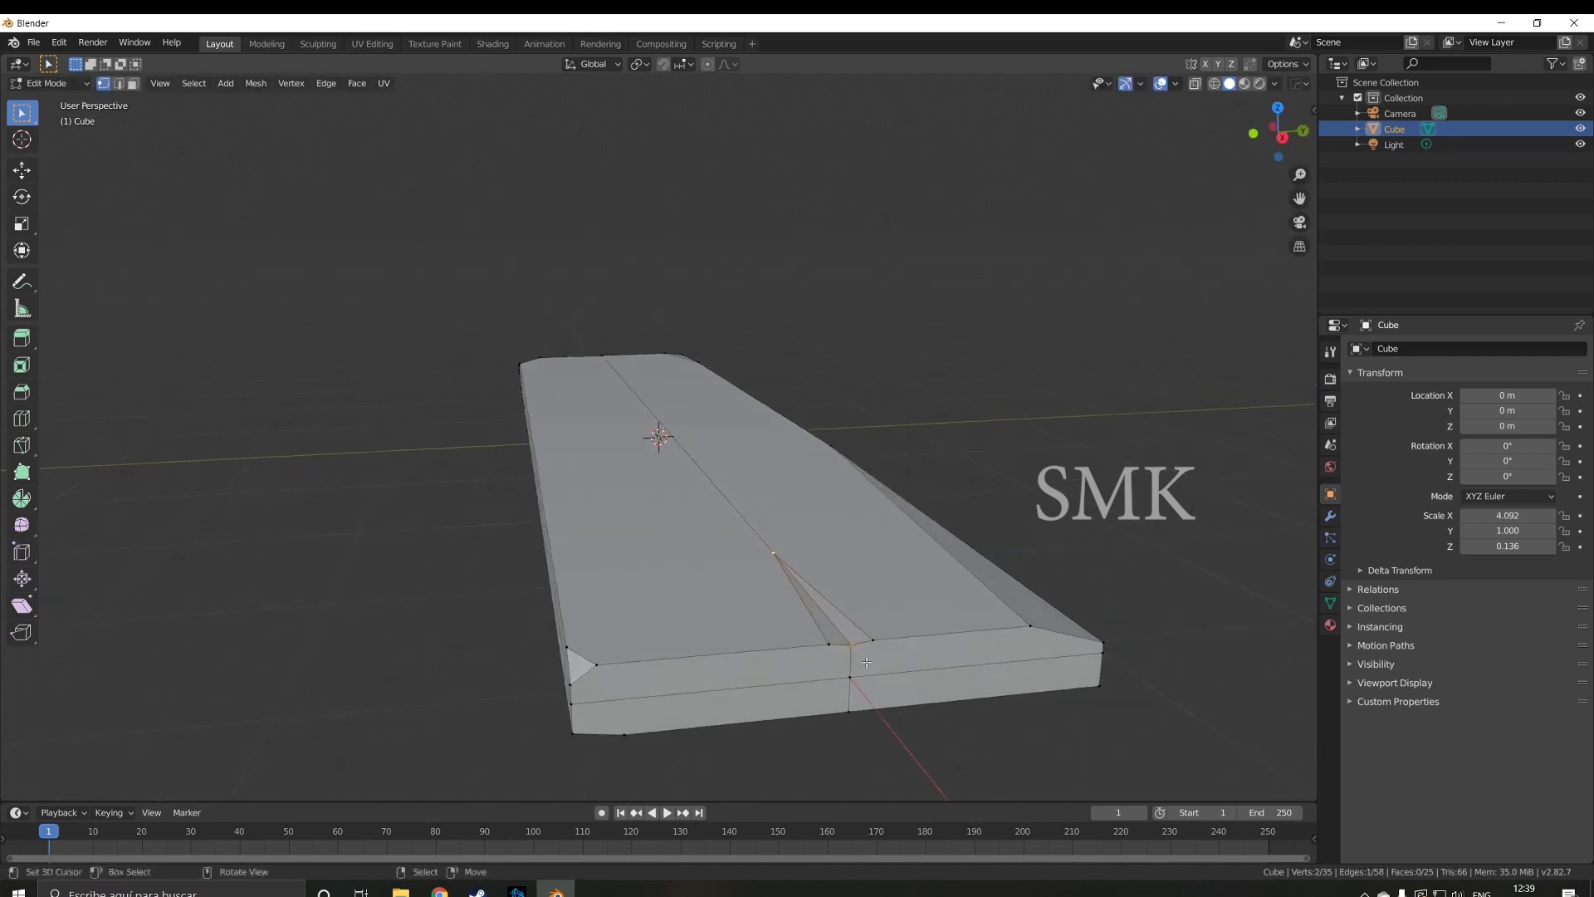
pyautogui.hotkey('shift', 'v')
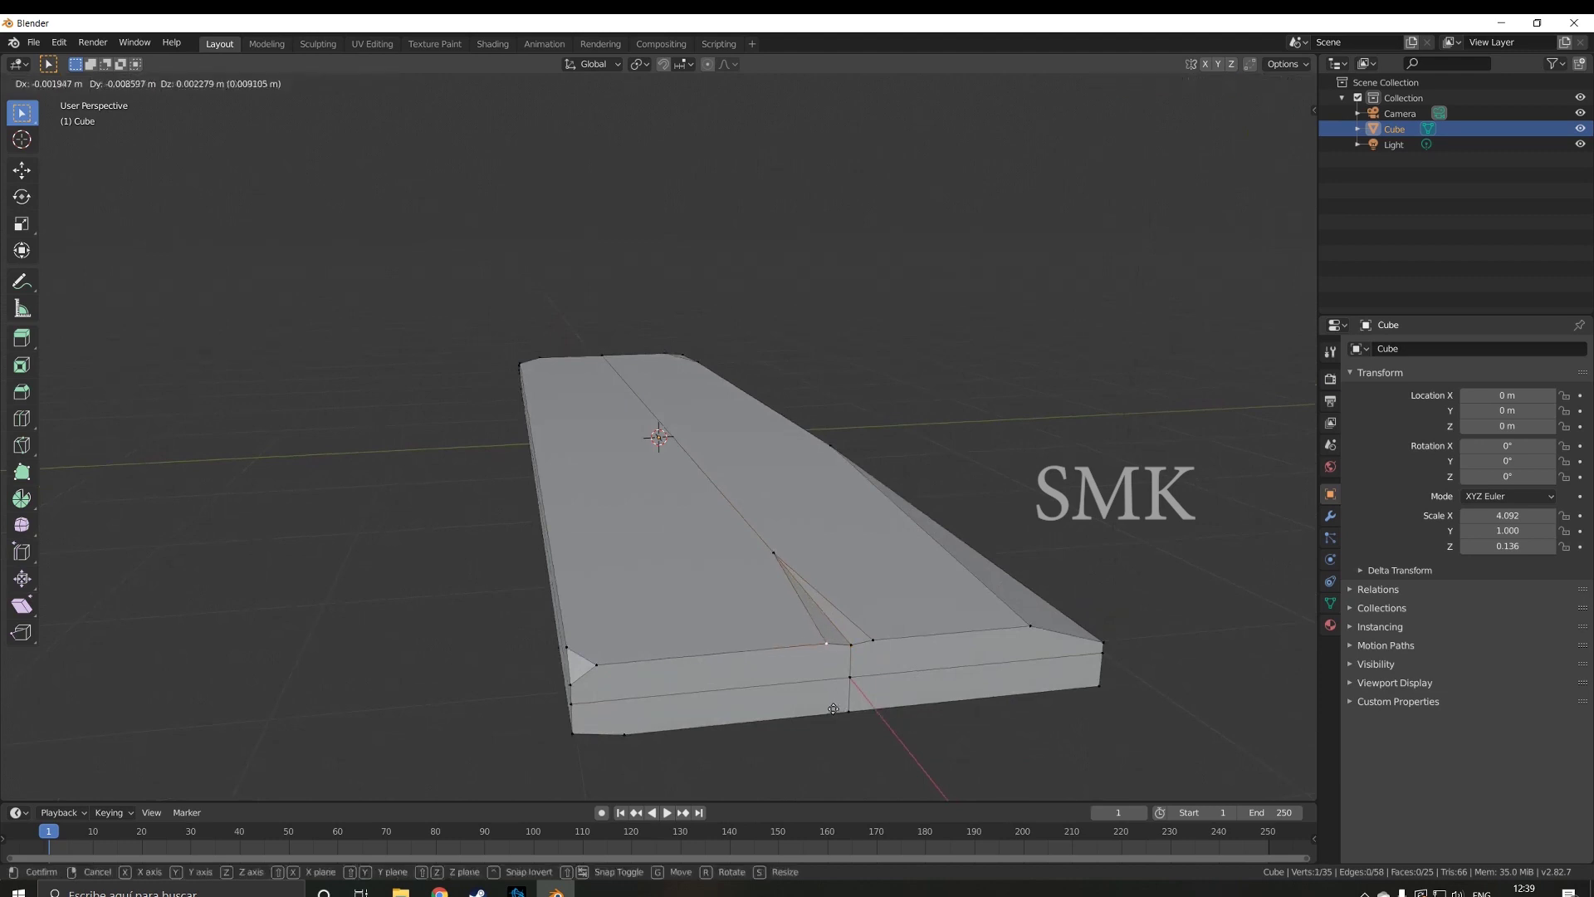
pyautogui.click(816, 711)
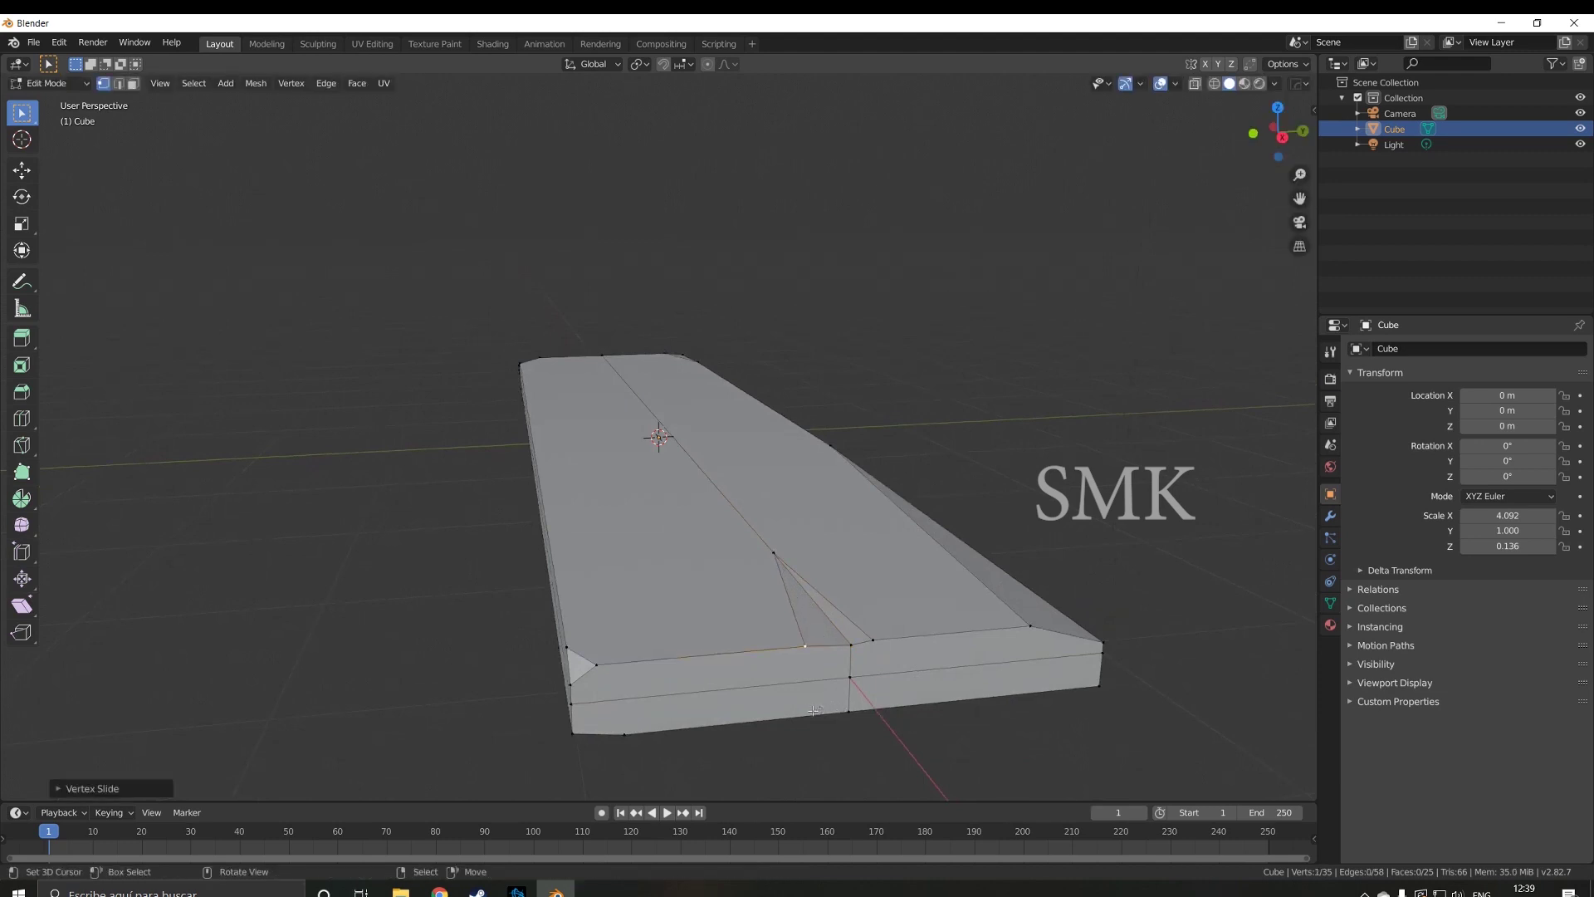
pyautogui.press('Tab')
pyautogui.moveTo(822, 705)
pyautogui.mouseDown(button='middle')
pyautogui.moveTo(751, 741)
pyautogui.moveTo(740, 712)
pyautogui.moveTo(788, 693)
pyautogui.mouseUp(button='middle')
pyautogui.scroll(-3, 752, 741)
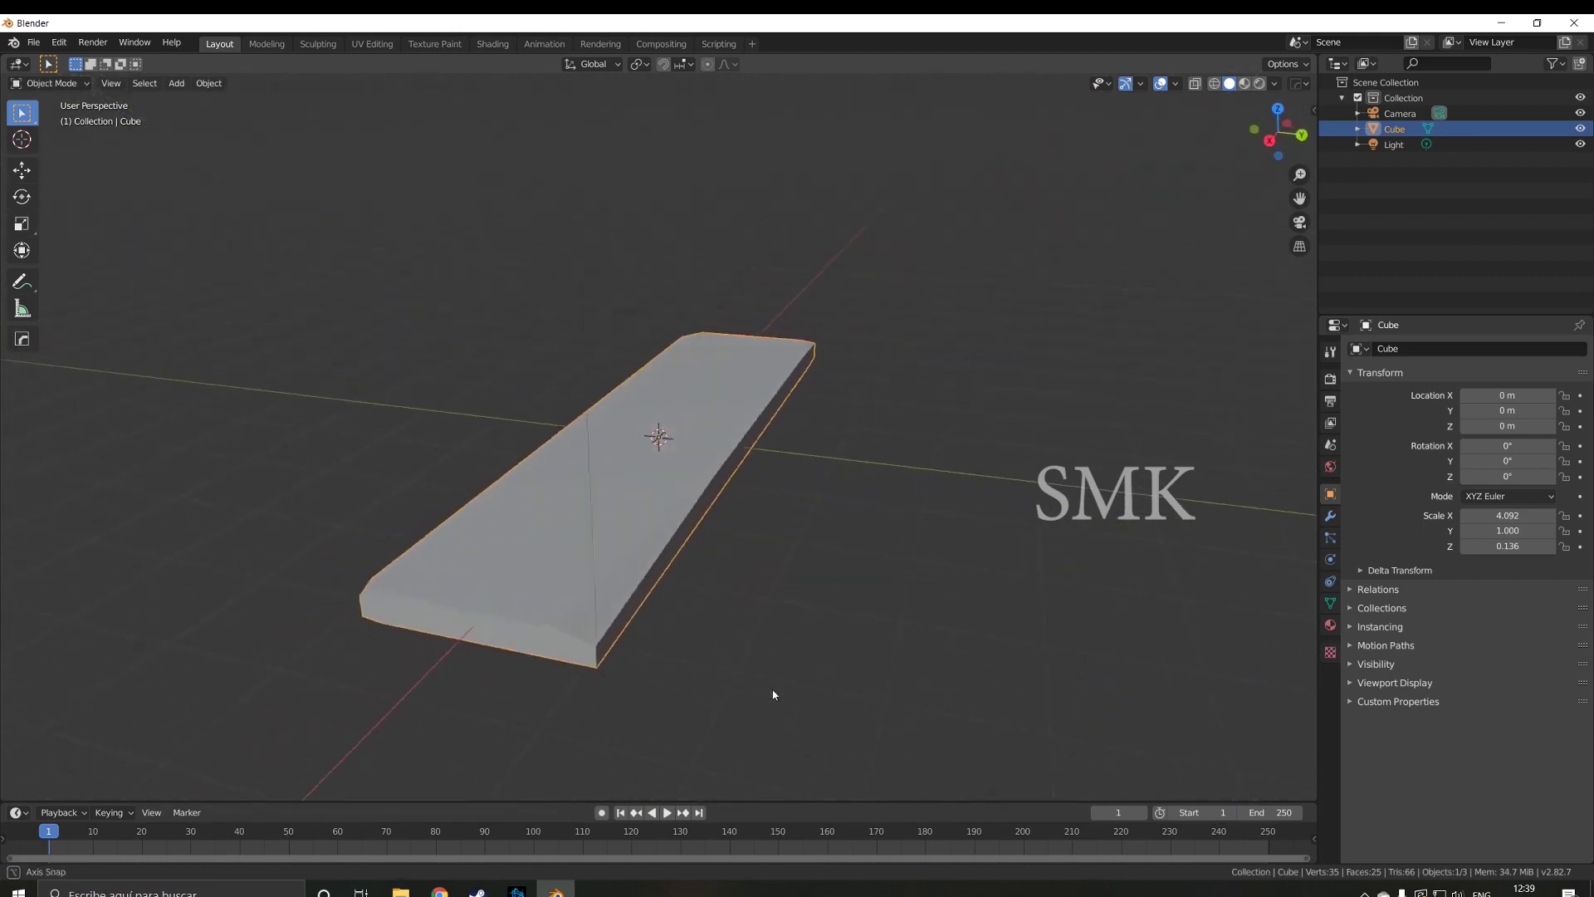
# - Switch to material preview shading and, in Edit Mode, move a front-edge vertex
pyautogui.click(1243, 83)
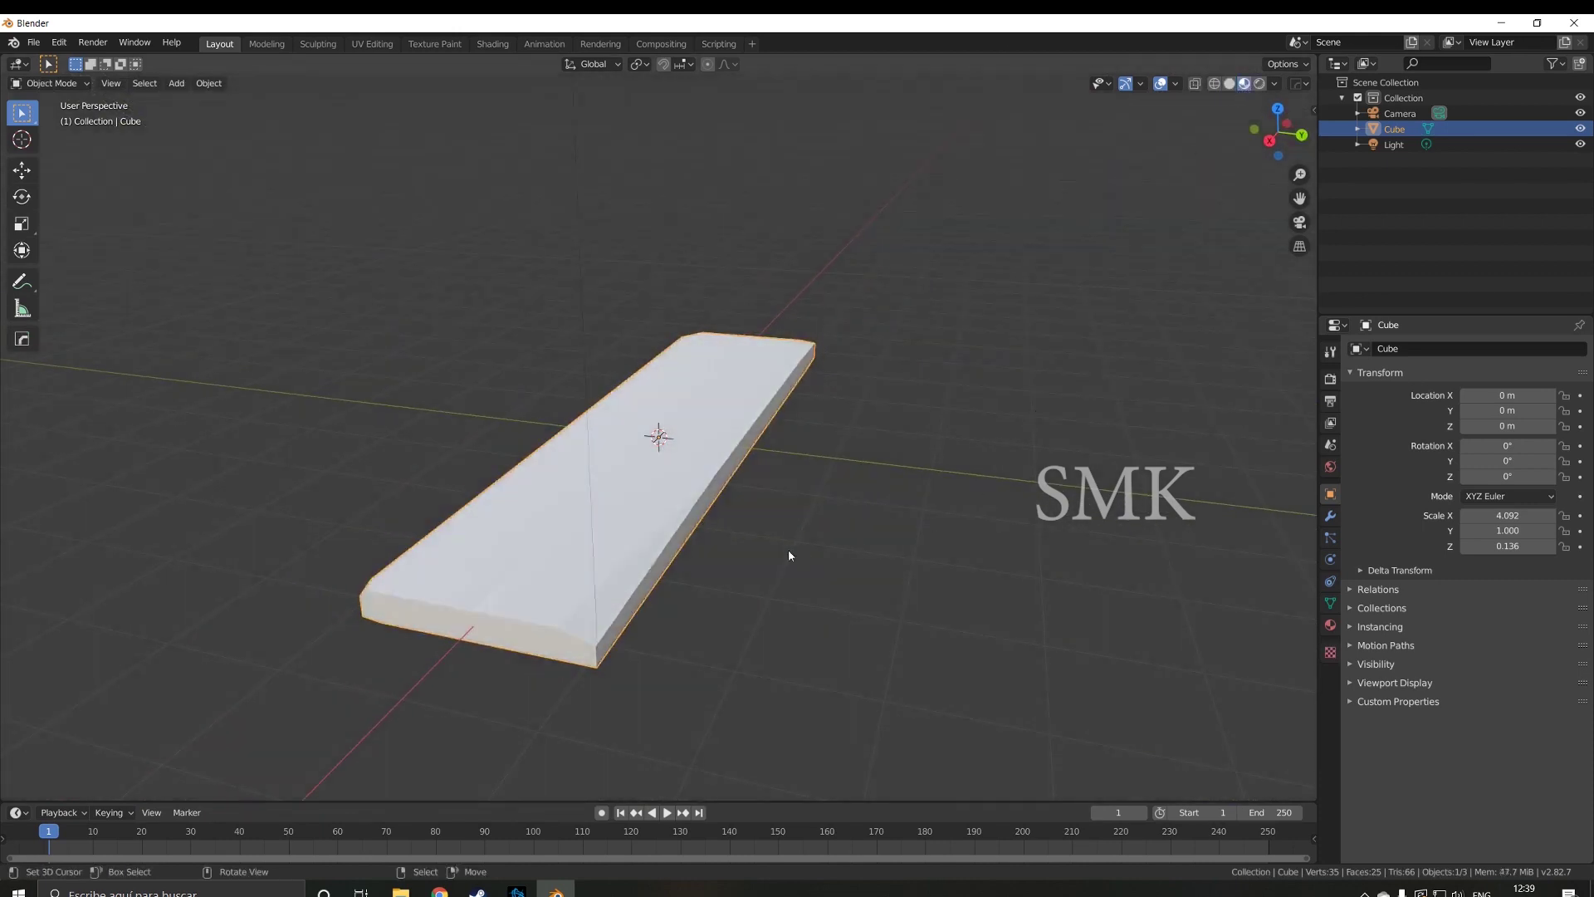
pyautogui.moveTo(789, 550)
pyautogui.mouseDown(button='middle')
pyautogui.moveTo(736, 603)
pyautogui.moveTo(736, 562)
pyautogui.moveTo(851, 544)
pyautogui.moveTo(730, 545)
pyautogui.moveTo(626, 626)
pyautogui.moveTo(839, 591)
pyautogui.moveTo(824, 568)
pyautogui.moveTo(658, 562)
pyautogui.moveTo(662, 474)
pyautogui.moveTo(540, 502)
pyautogui.moveTo(510, 545)
pyautogui.mouseUp(button='middle')
pyautogui.scroll(3, 581, 557)
pyautogui.press('Tab')
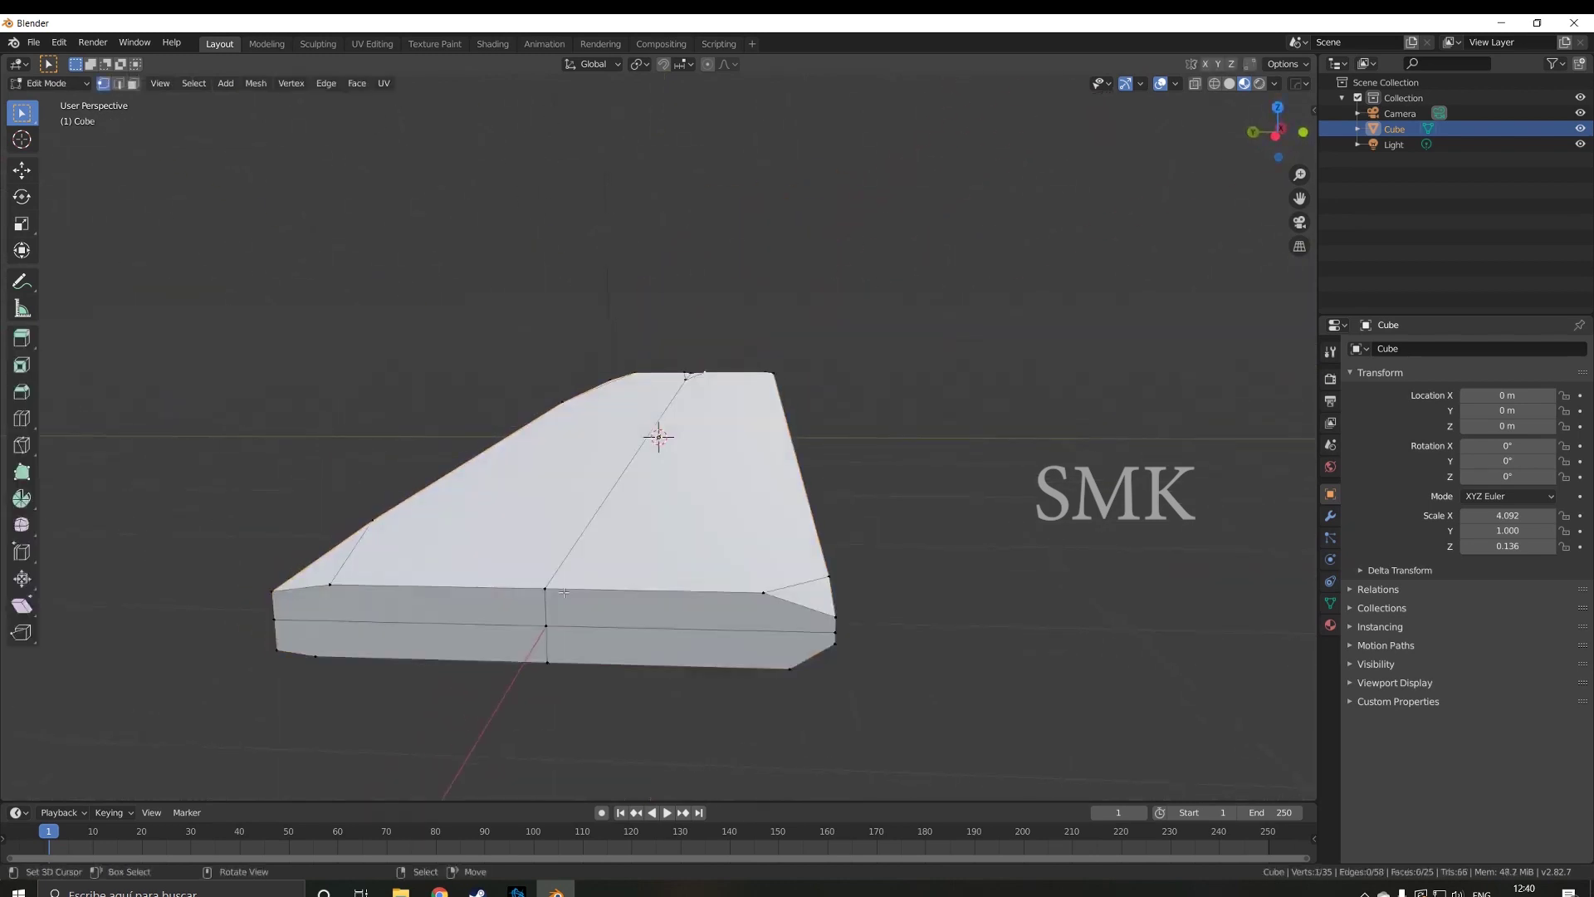
pyautogui.press('ctrl')
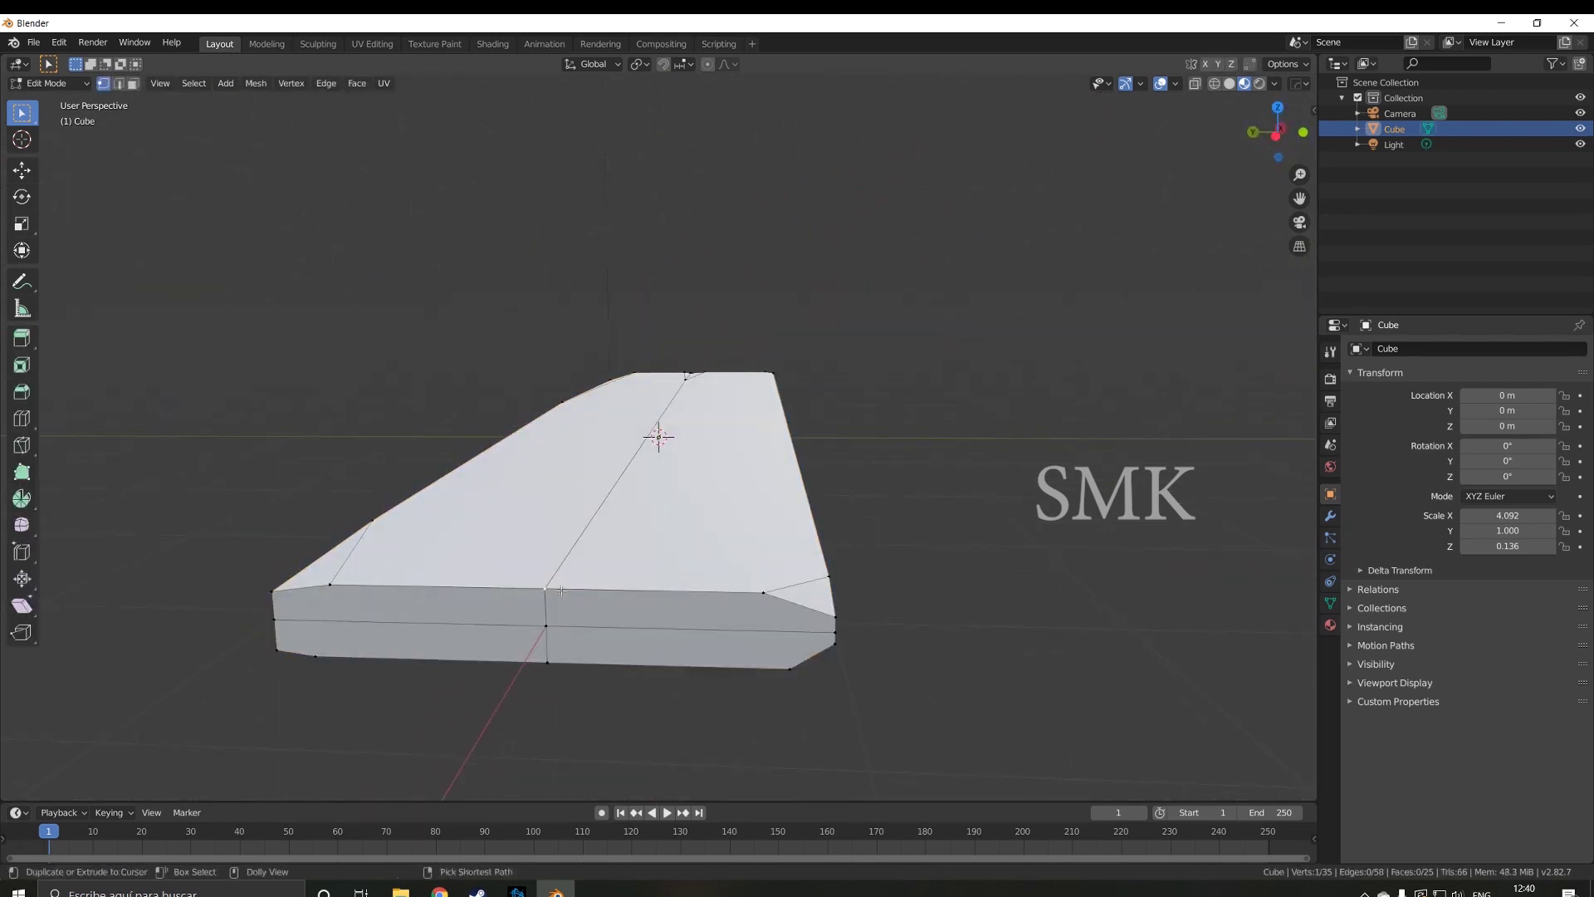
pyautogui.press('g')
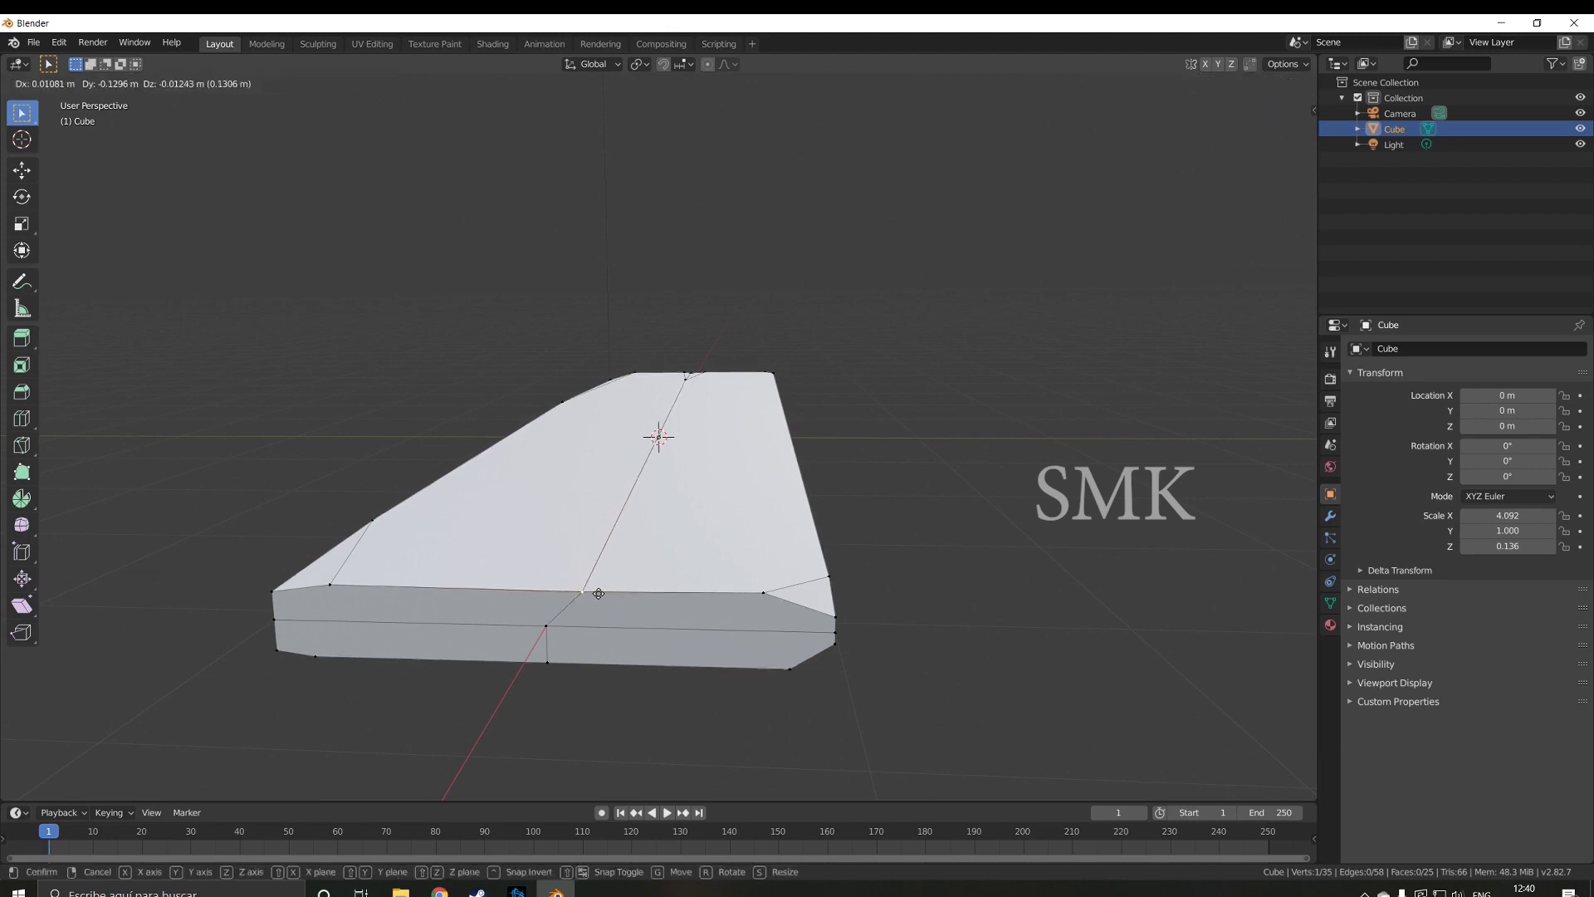
pyautogui.click(617, 593)
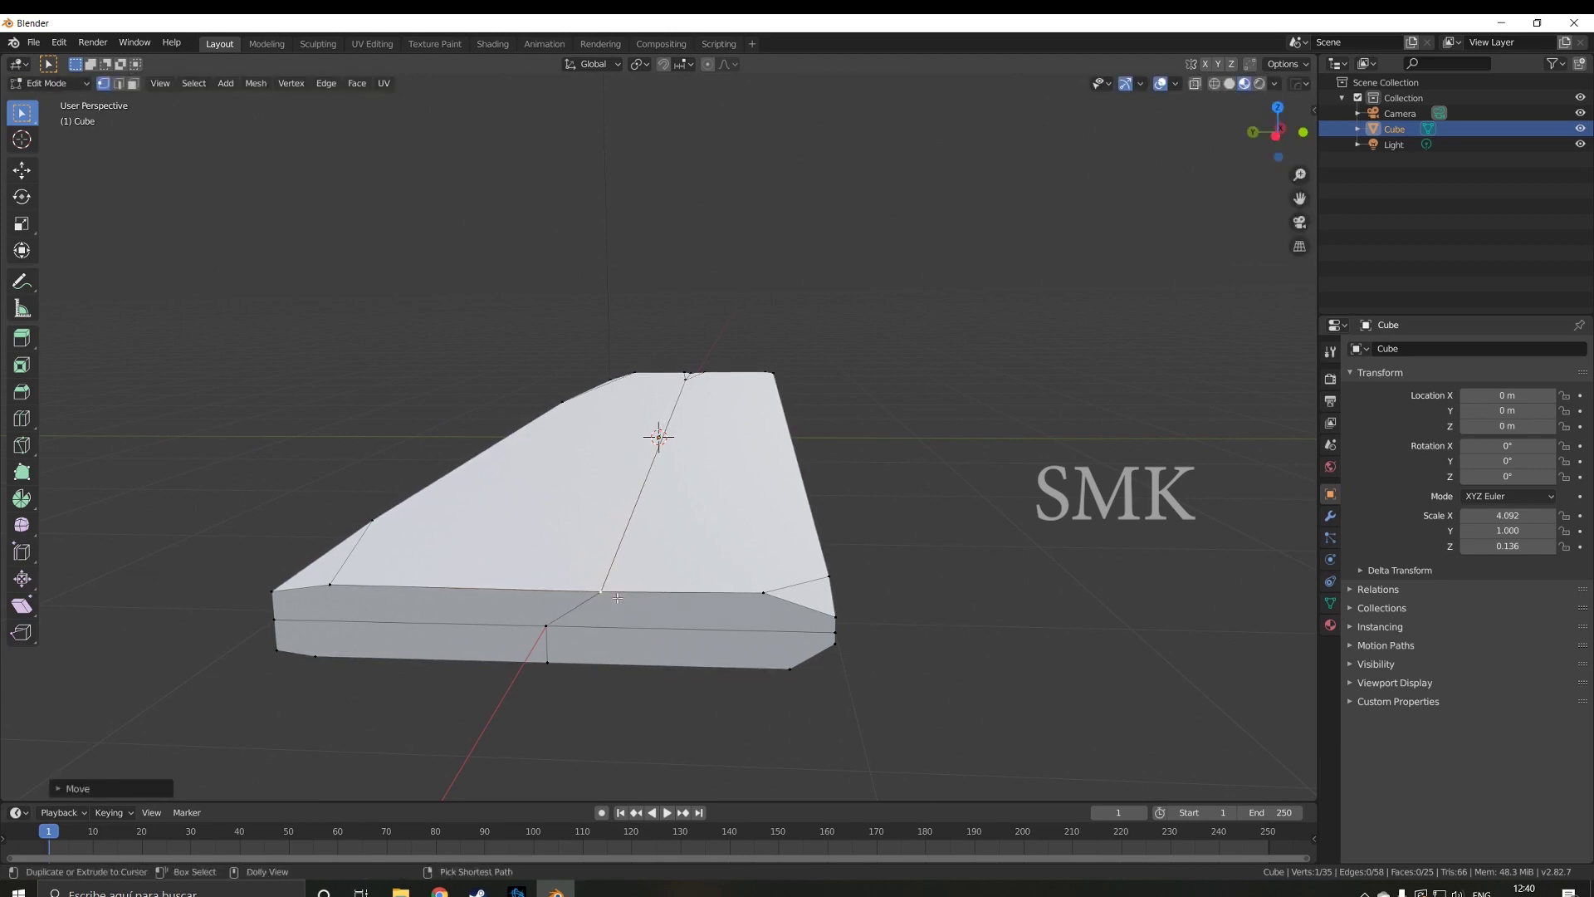
# - Bevel the front-edge vertex into a notch and move one of its vertices up
pyautogui.hotkey('ctrl', 'shift', 'b')
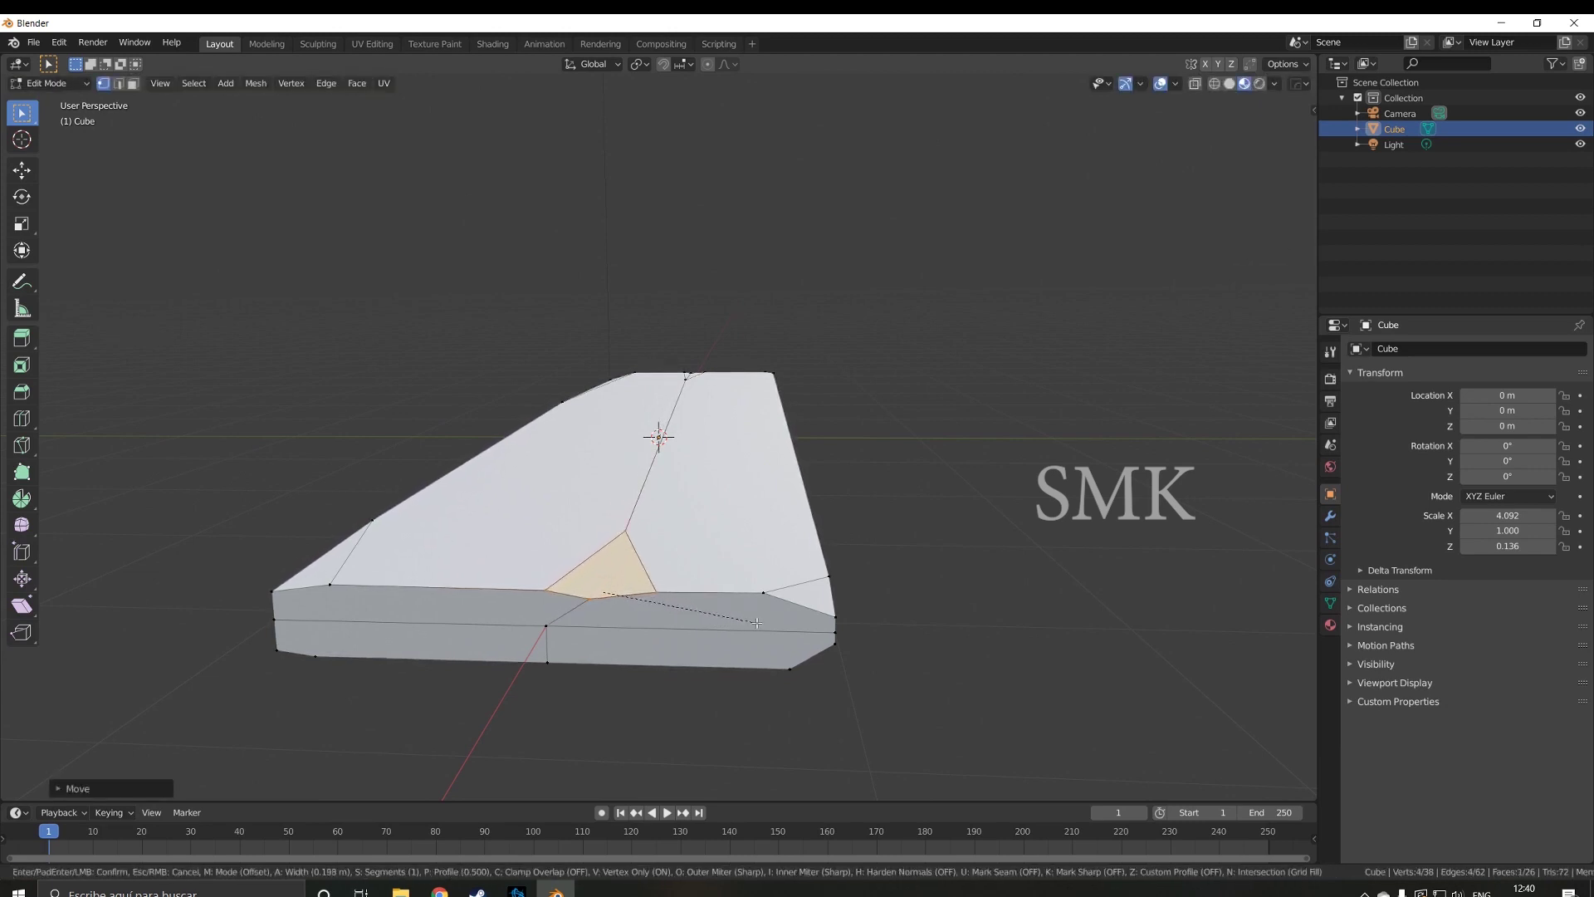
pyautogui.click(687, 562)
pyautogui.click(624, 536)
pyautogui.moveTo(624, 539); pyautogui.dragTo(656, 564, button='middle')
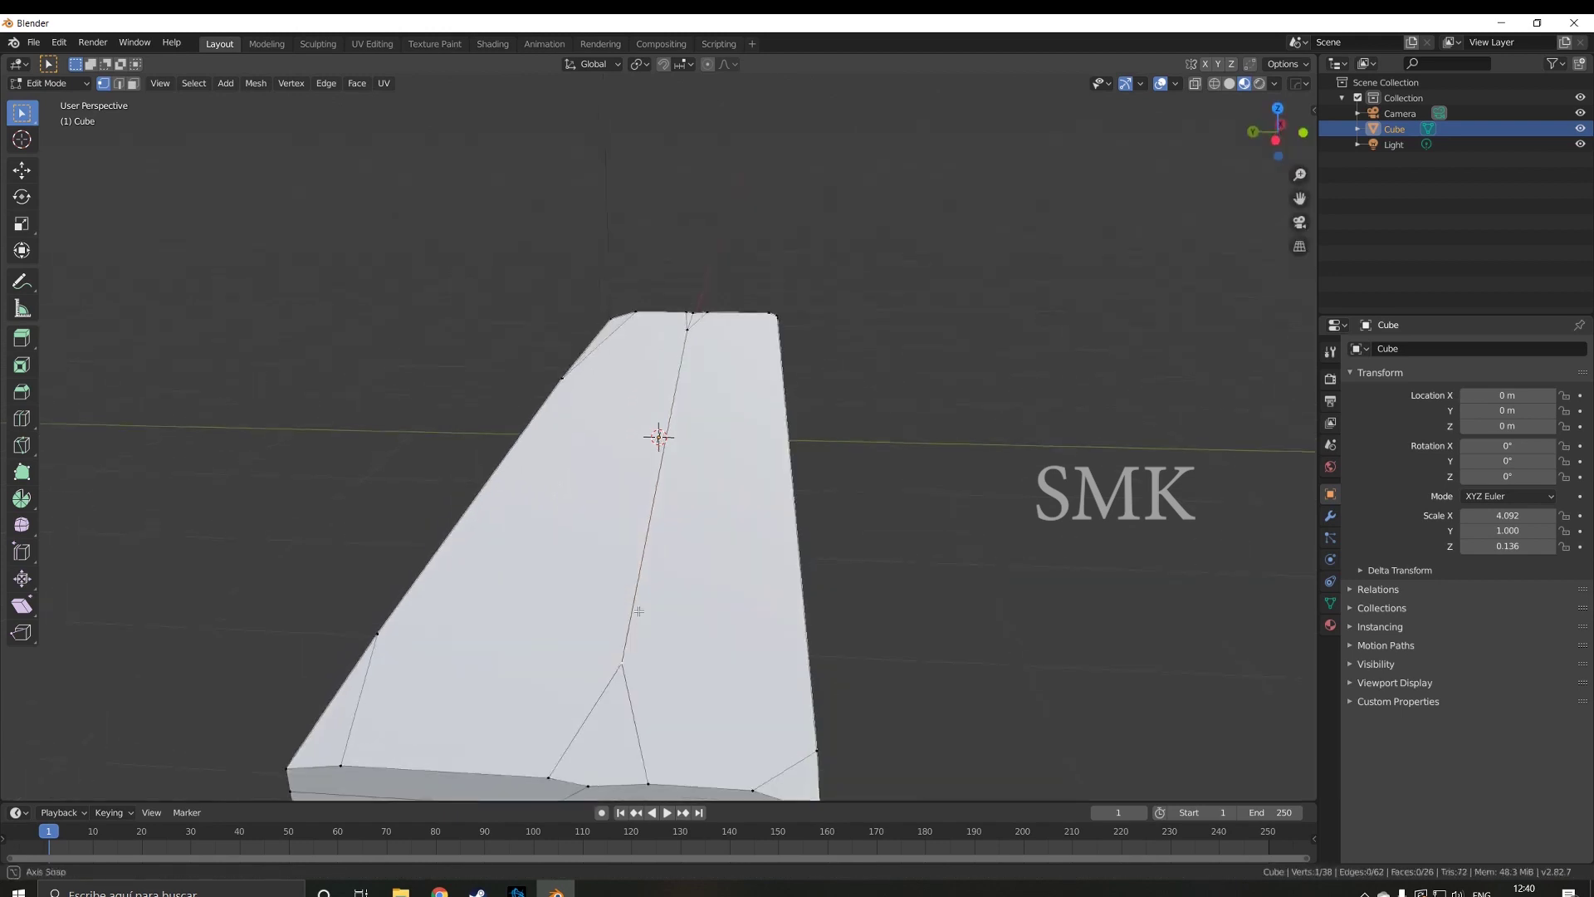
pyautogui.press('g')
pyautogui.press('g')
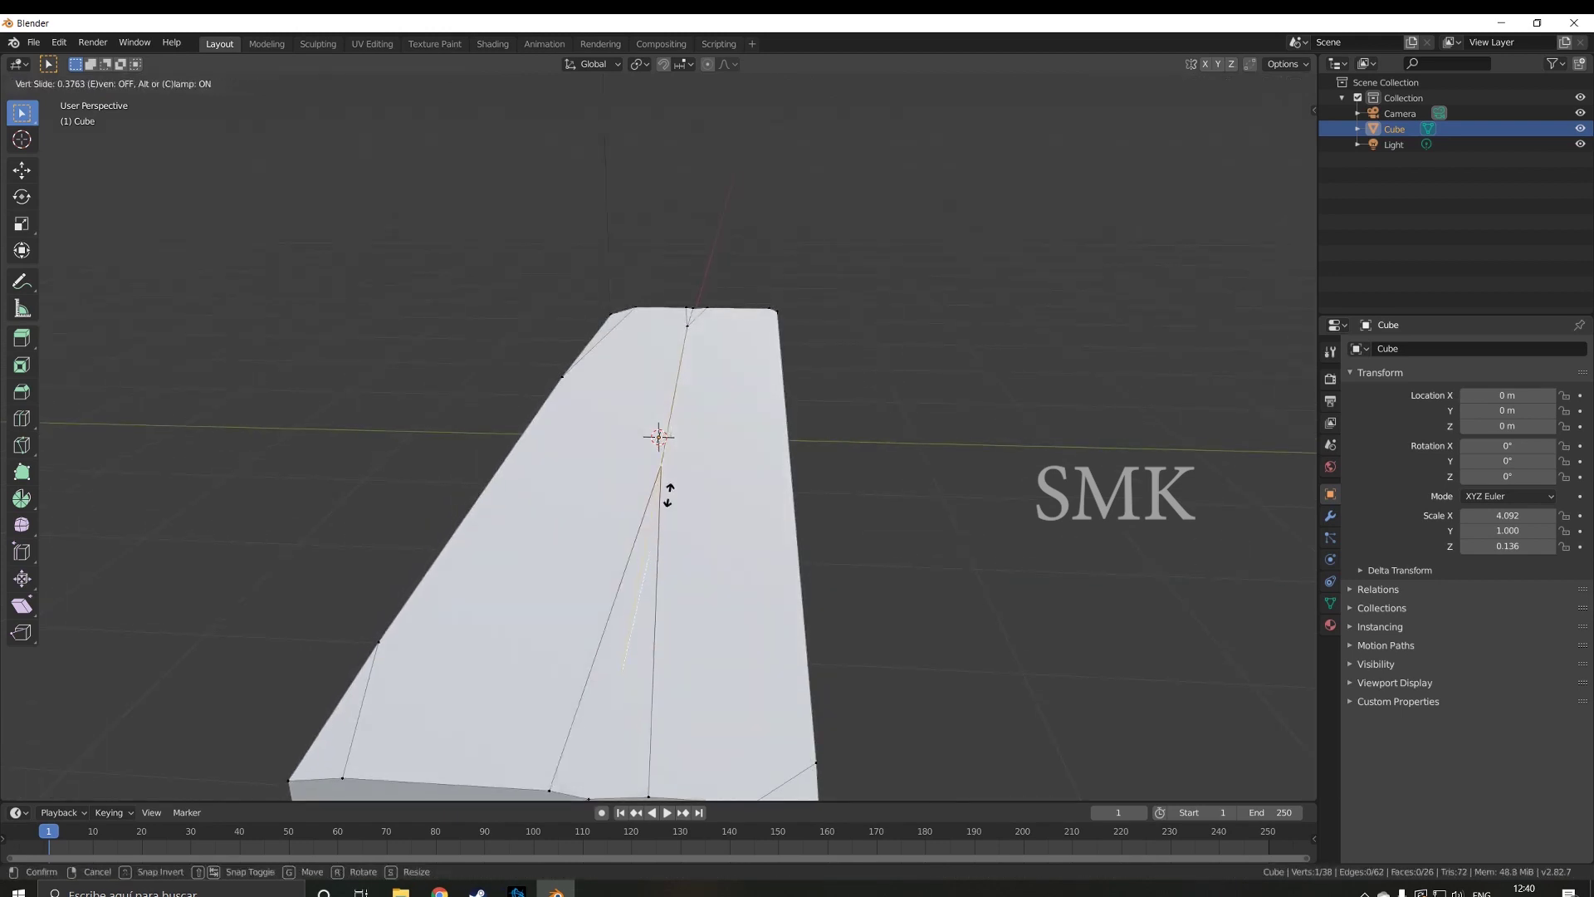
pyautogui.click(669, 495)
pyautogui.scroll(-2, 536, 795)
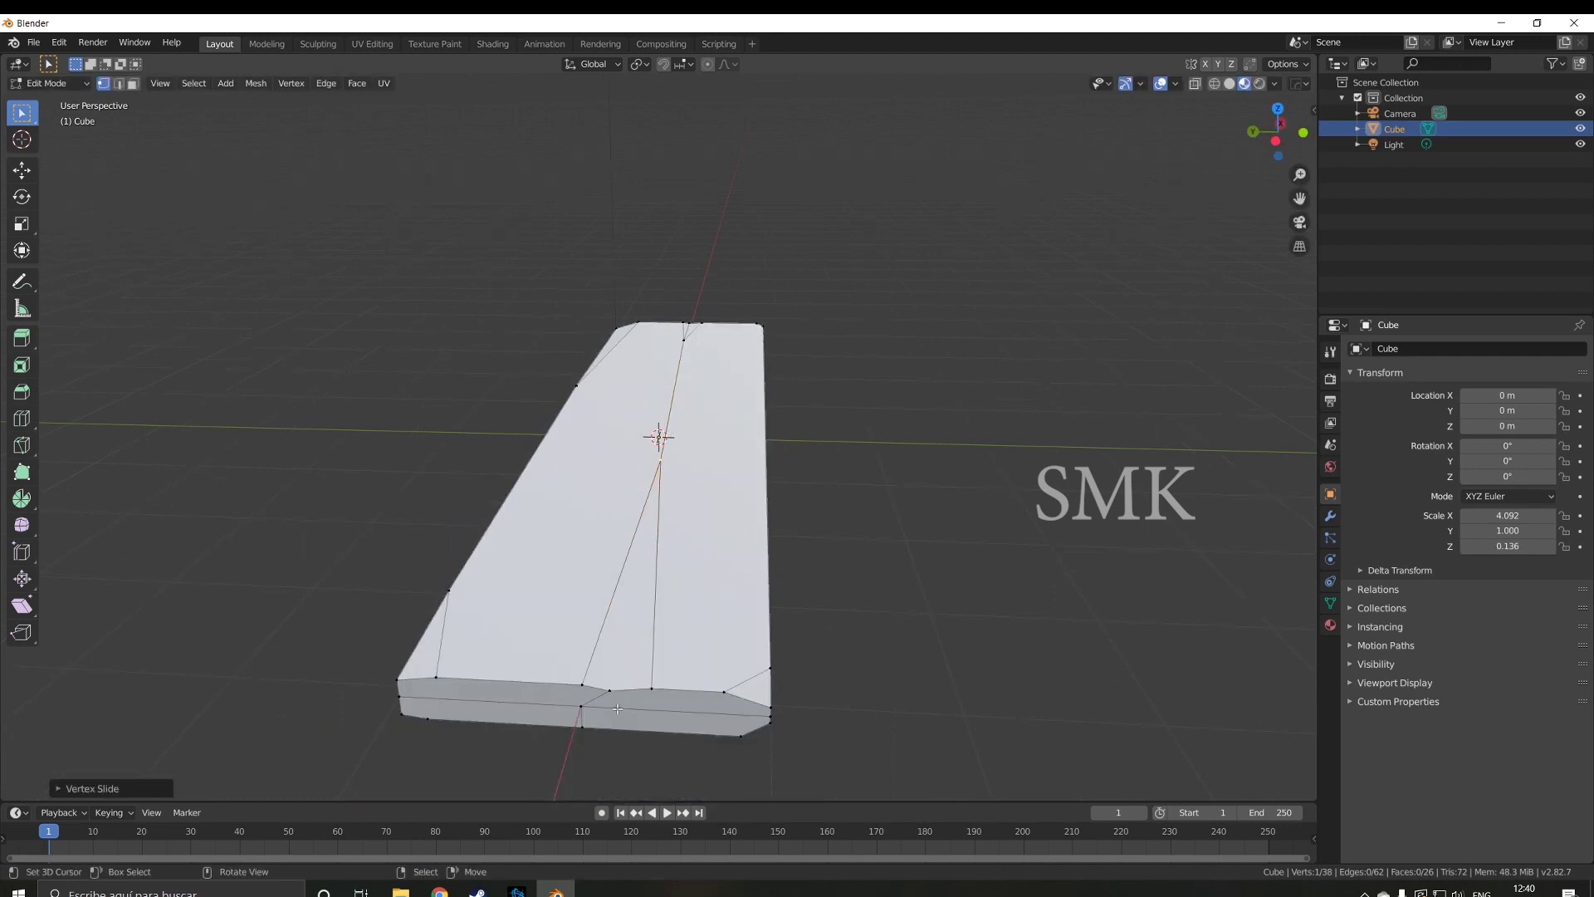
pyautogui.click(635, 657)
pyautogui.keyDown('shift'); pyautogui.click(660, 460); pyautogui.keyUp('shift')
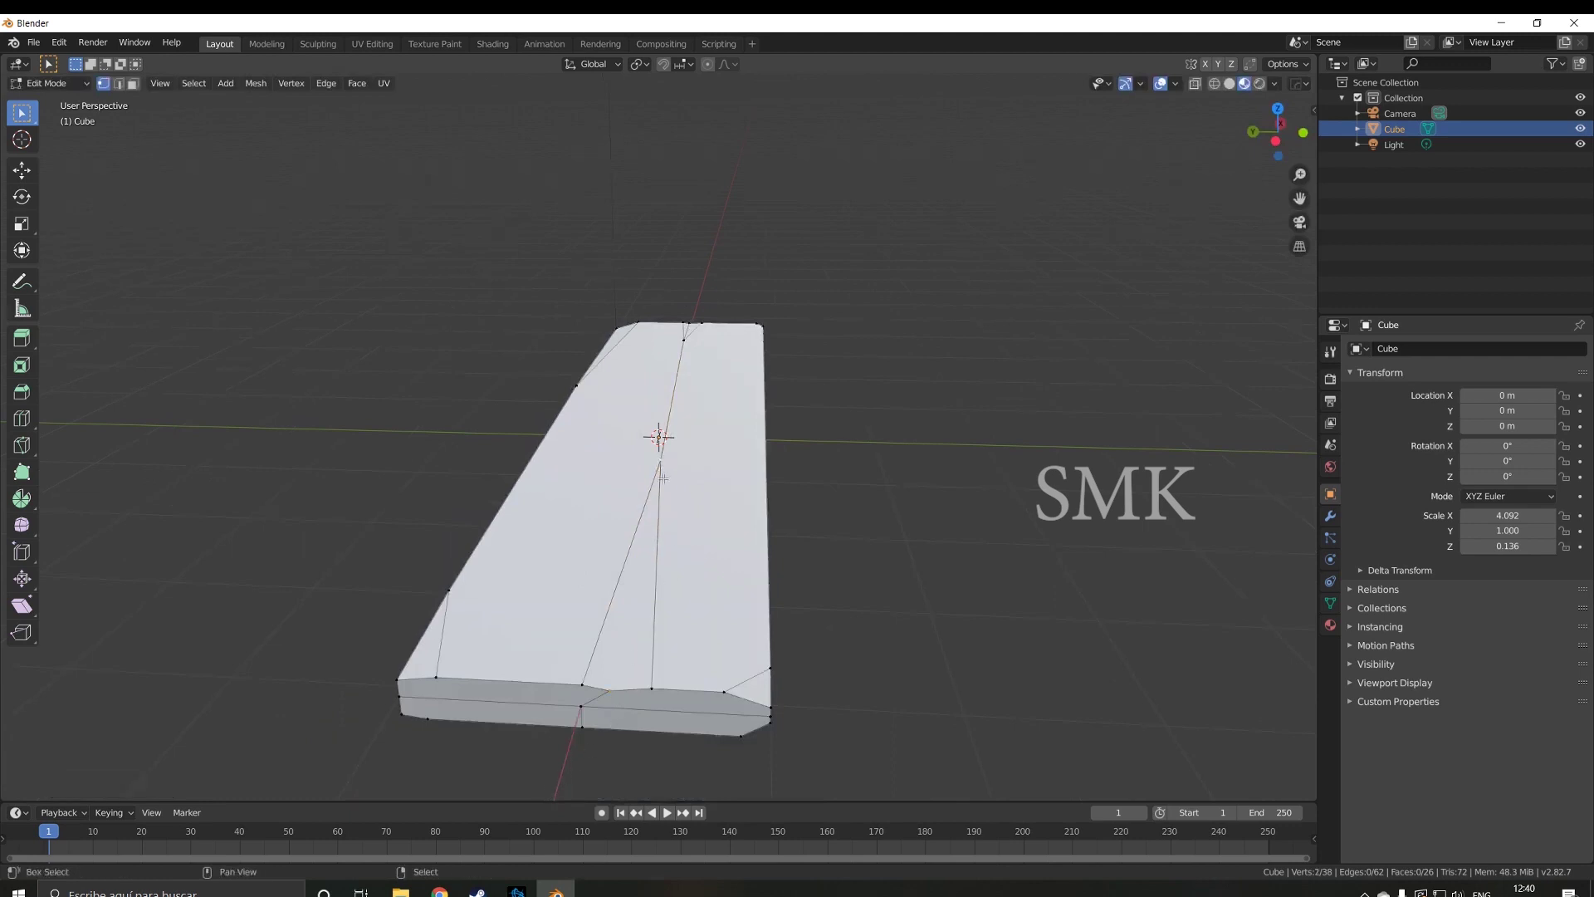
# - Join the cut vertices and toggle between Edit and Object Mode
pyautogui.press('j')
pyautogui.press('Tab')
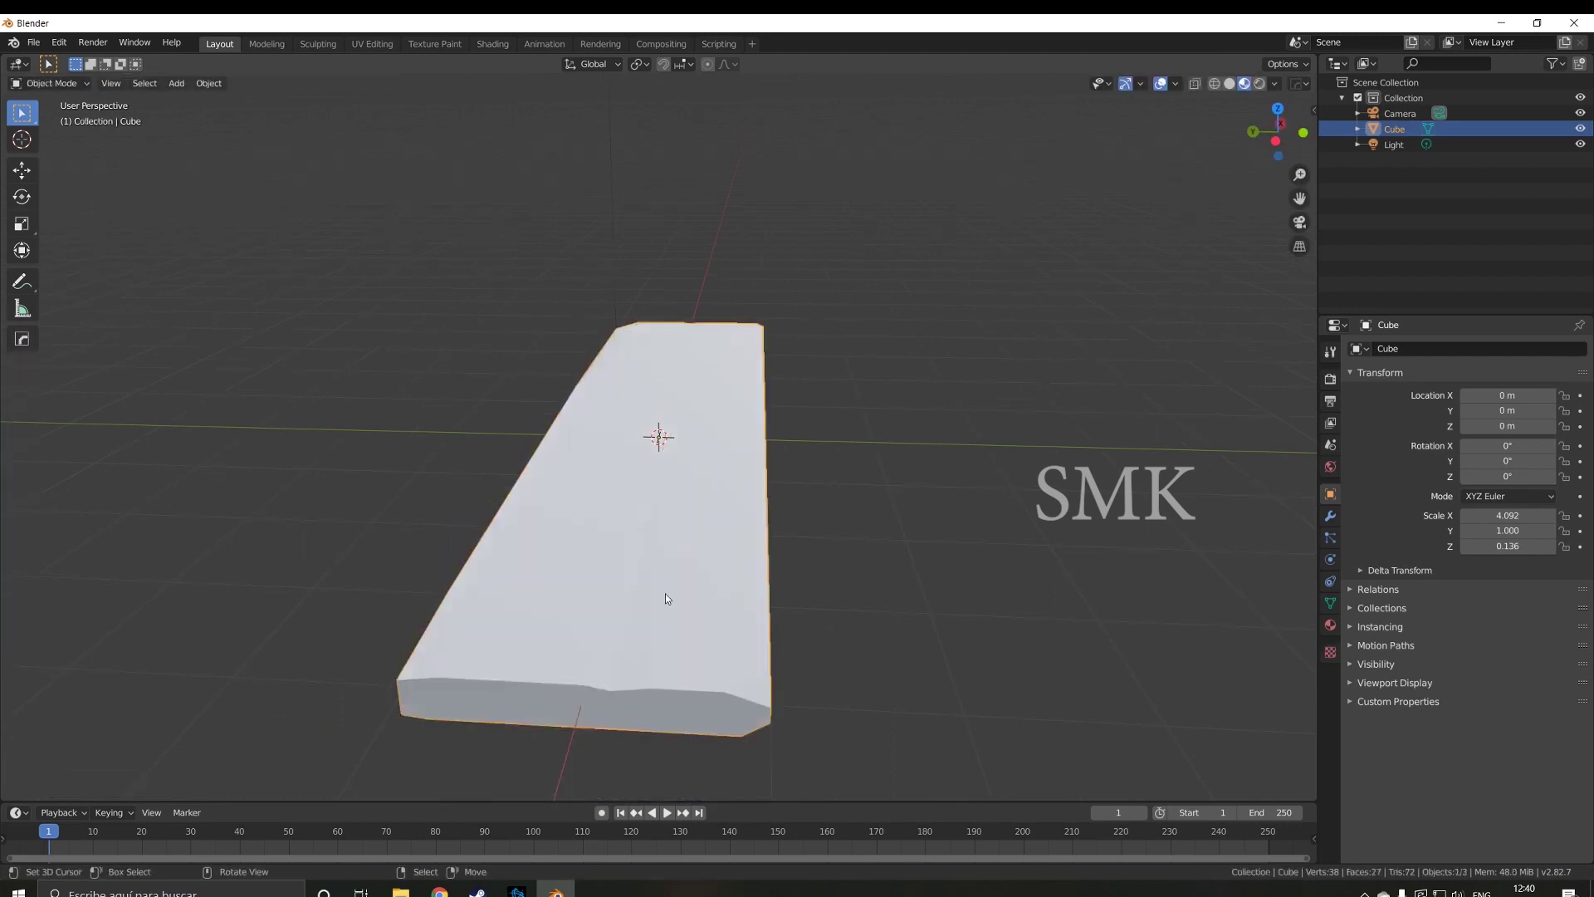
pyautogui.moveTo(665, 593); pyautogui.dragTo(674, 609, button='middle')
pyautogui.press('Tab')
pyautogui.press('Tab')
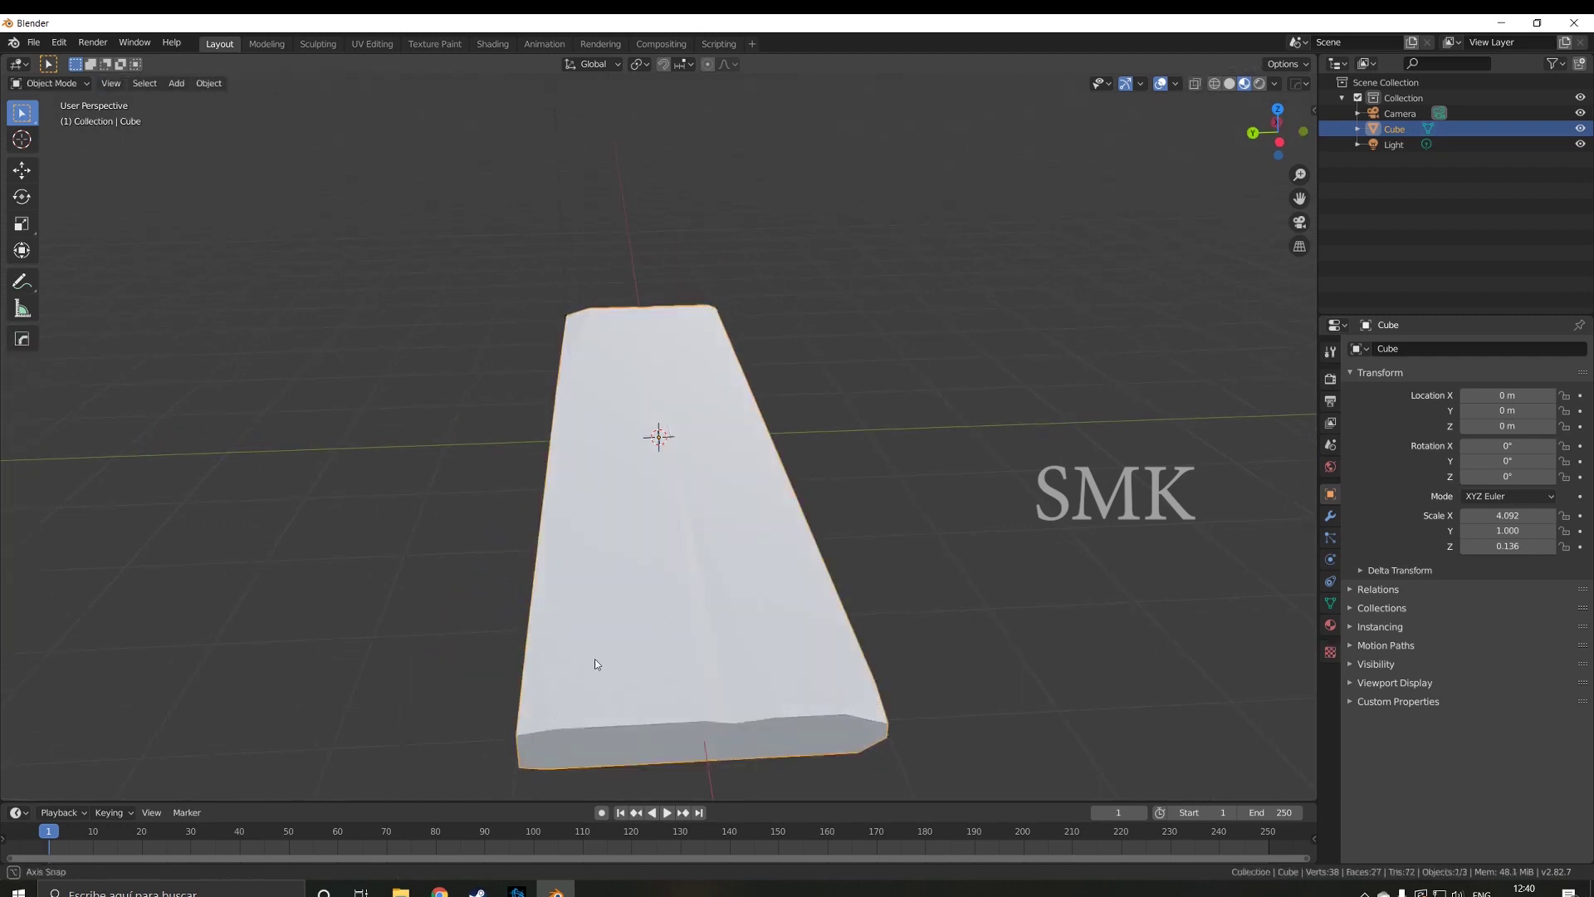
# - Inspect the plank in wireframe, return to solid shading, and open the snapping options
pyautogui.moveTo(595, 659); pyautogui.dragTo(754, 670, button='middle')
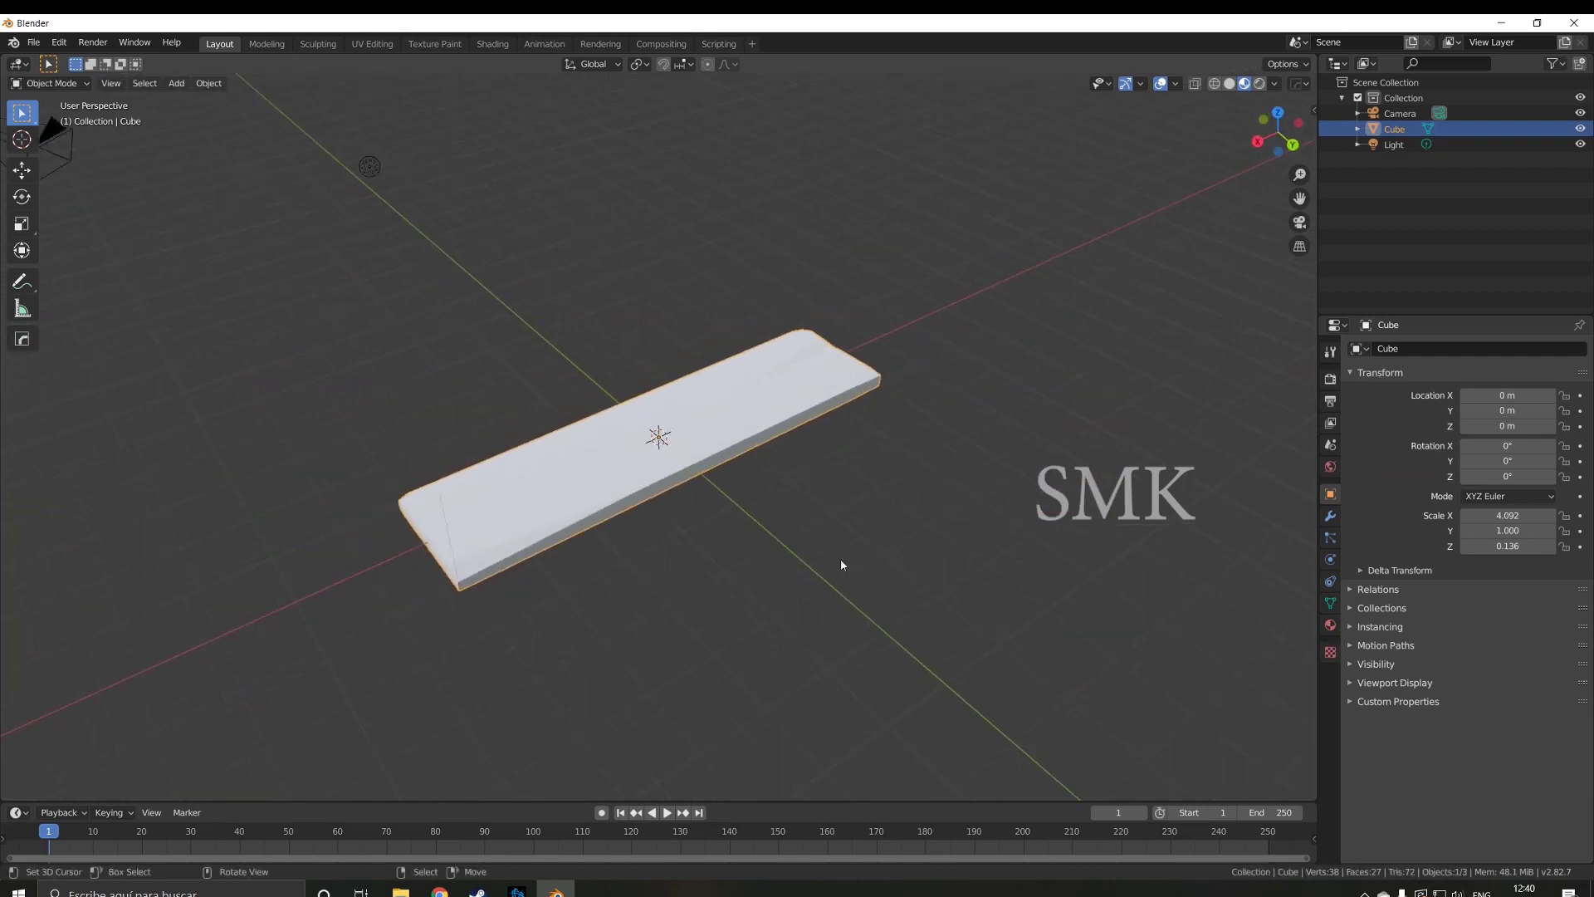
pyautogui.moveTo(840, 559)
pyautogui.mouseDown(button='middle')
pyautogui.moveTo(582, 621)
pyautogui.moveTo(1139, 181)
pyautogui.mouseUp(button='middle')
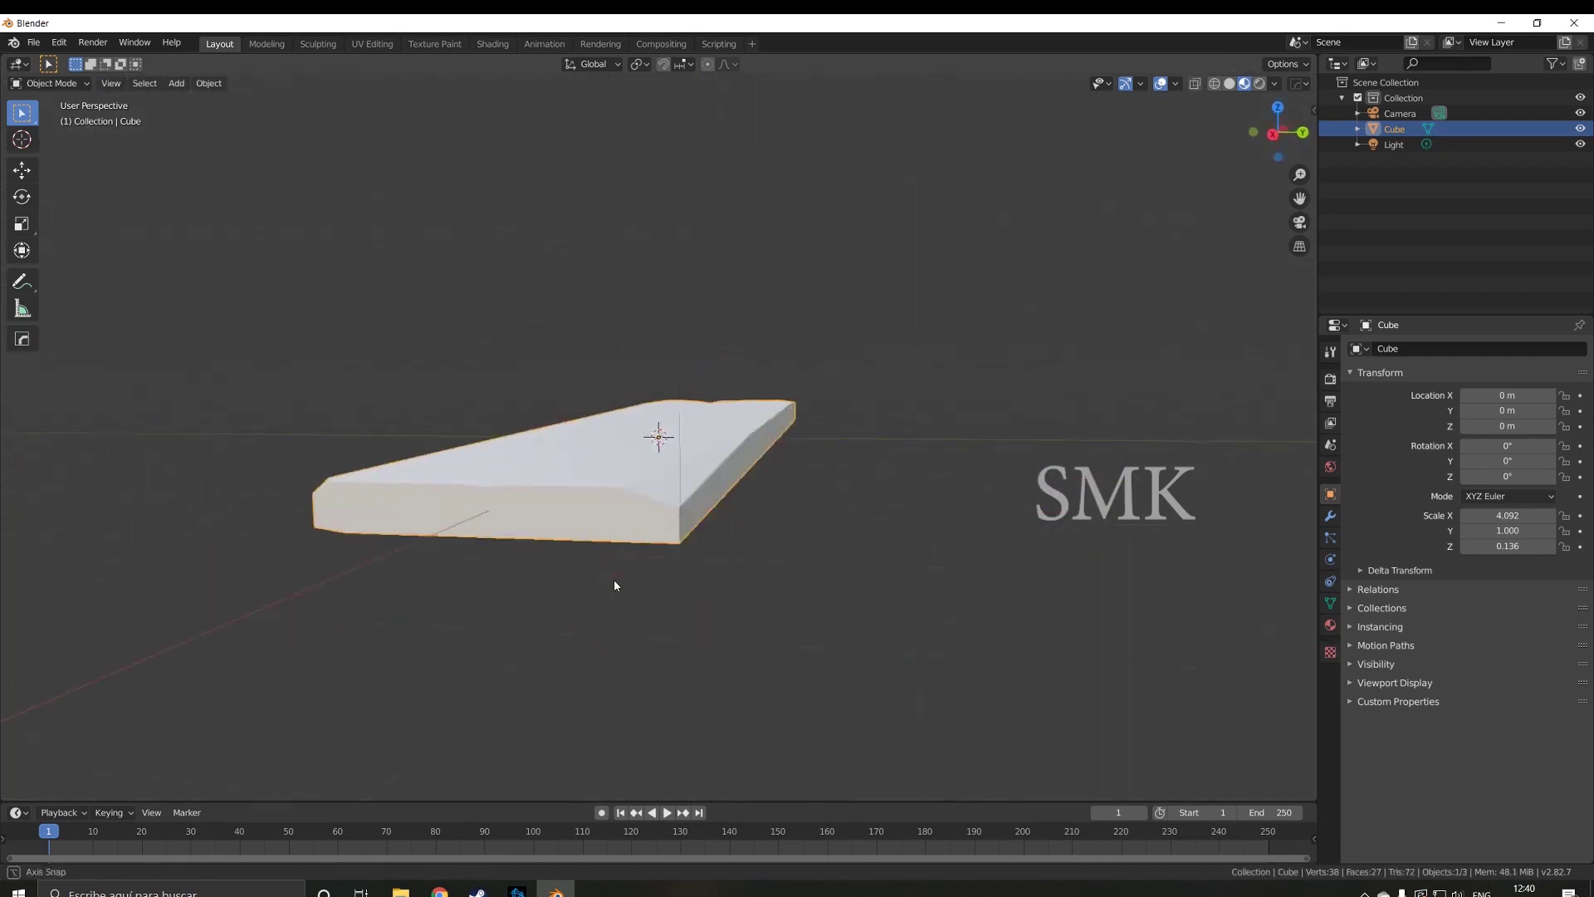
pyautogui.click(1230, 84)
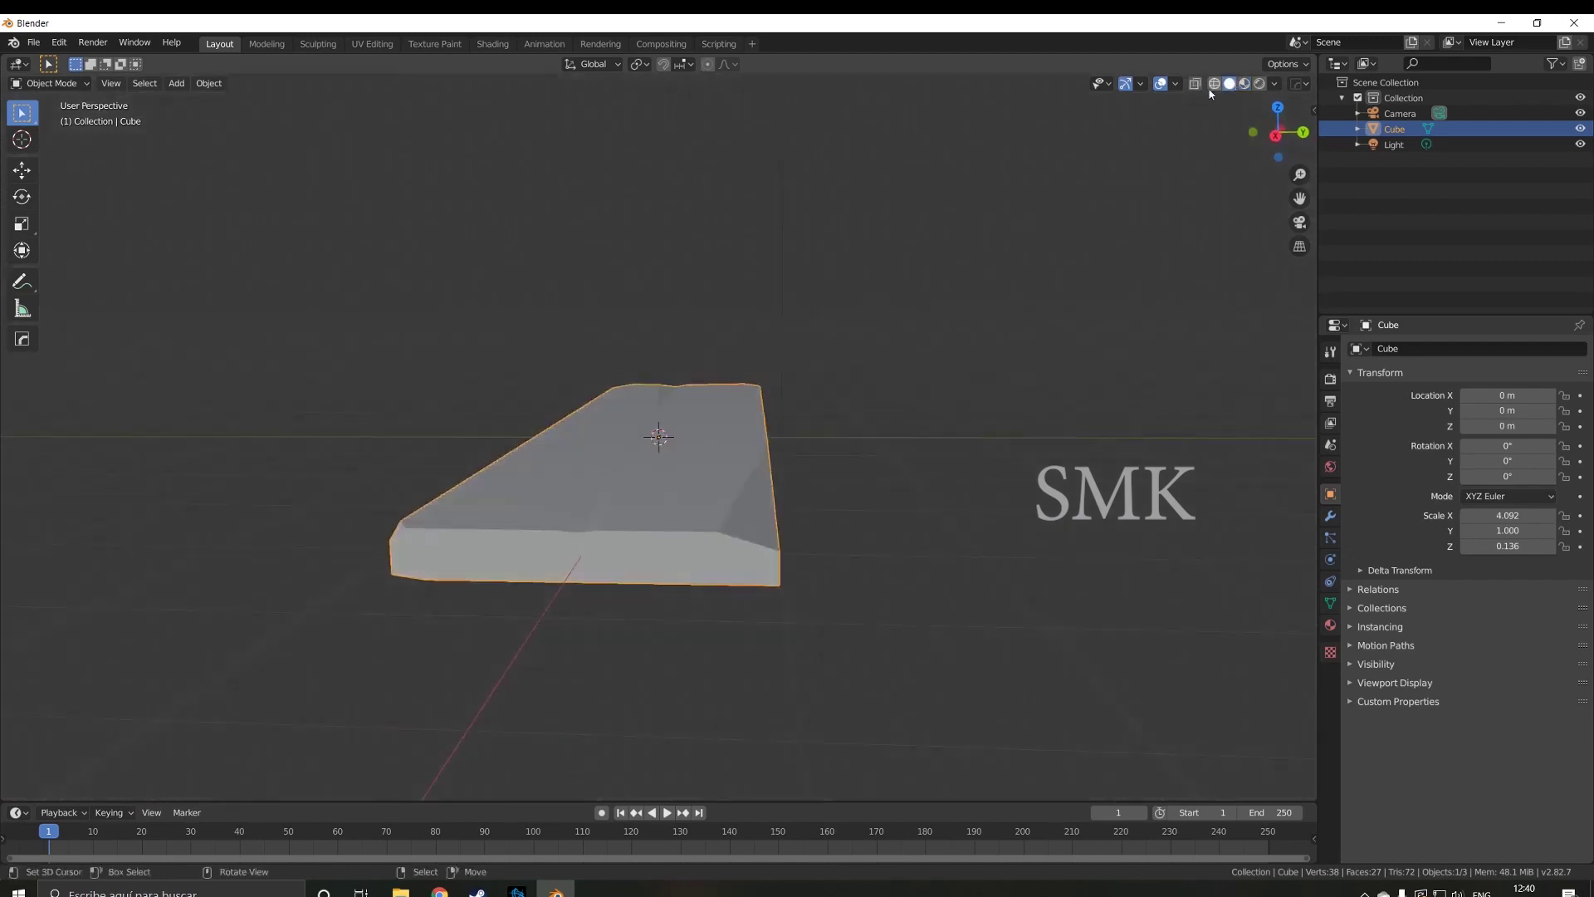
pyautogui.click(1213, 84)
pyautogui.moveTo(1117, 182)
pyautogui.mouseDown(button='middle')
pyautogui.moveTo(762, 479)
pyautogui.moveTo(704, 489)
pyautogui.moveTo(804, 484)
pyautogui.moveTo(730, 520)
pyautogui.moveTo(741, 553)
pyautogui.moveTo(870, 487)
pyautogui.moveTo(897, 490)
pyautogui.mouseUp(button='middle')
pyautogui.scroll(-2, 895, 483)
pyautogui.press('Tab')
pyautogui.press('Tab')
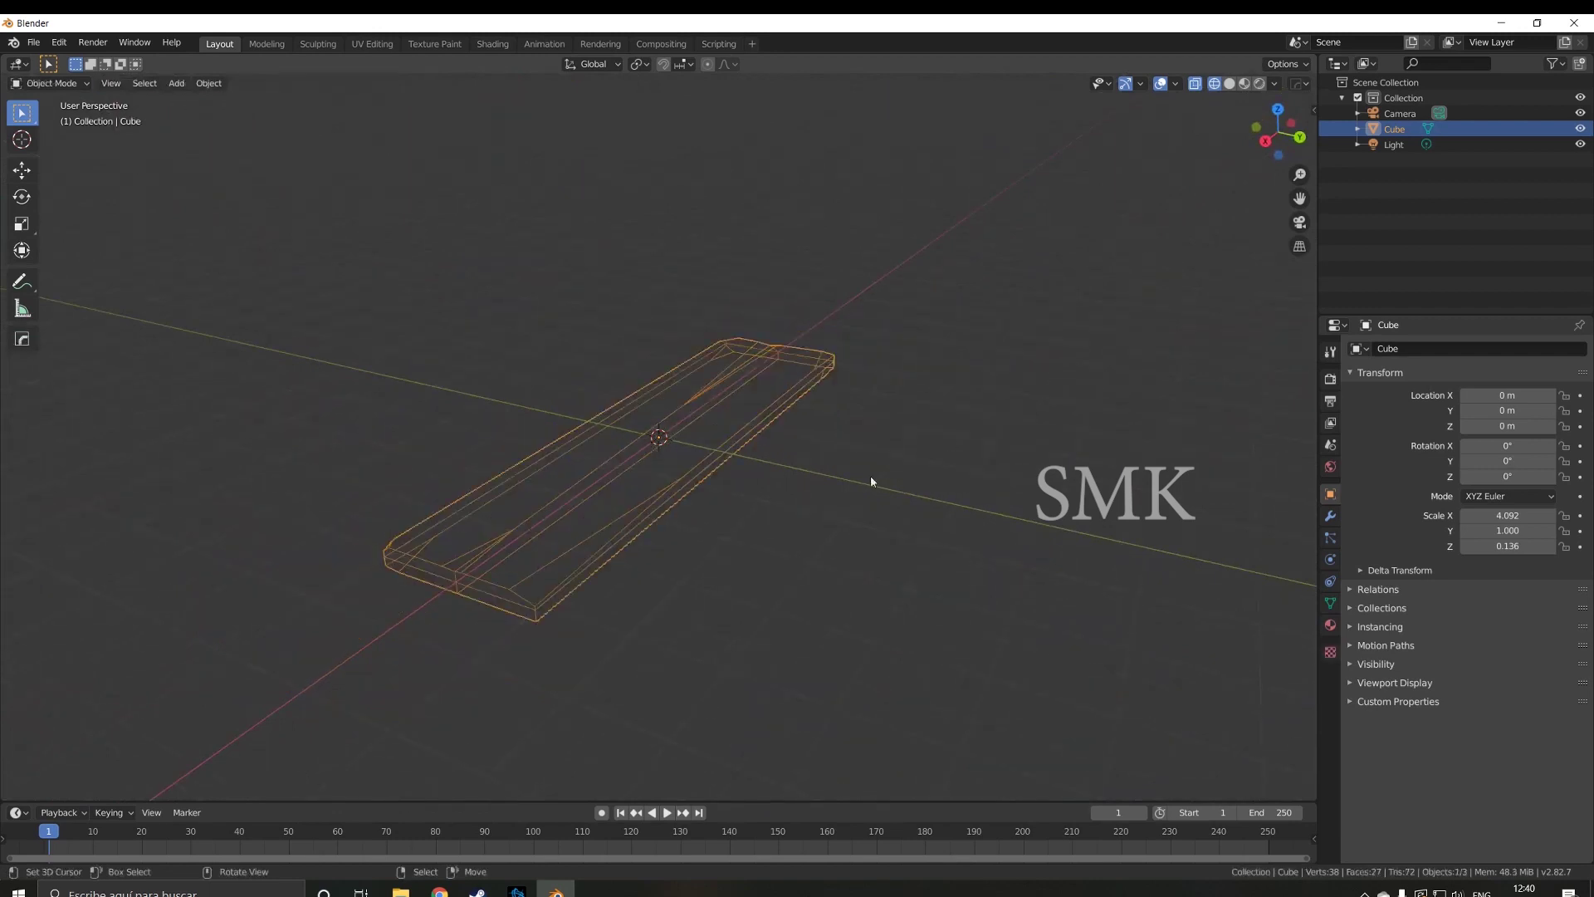
pyautogui.click(1229, 83)
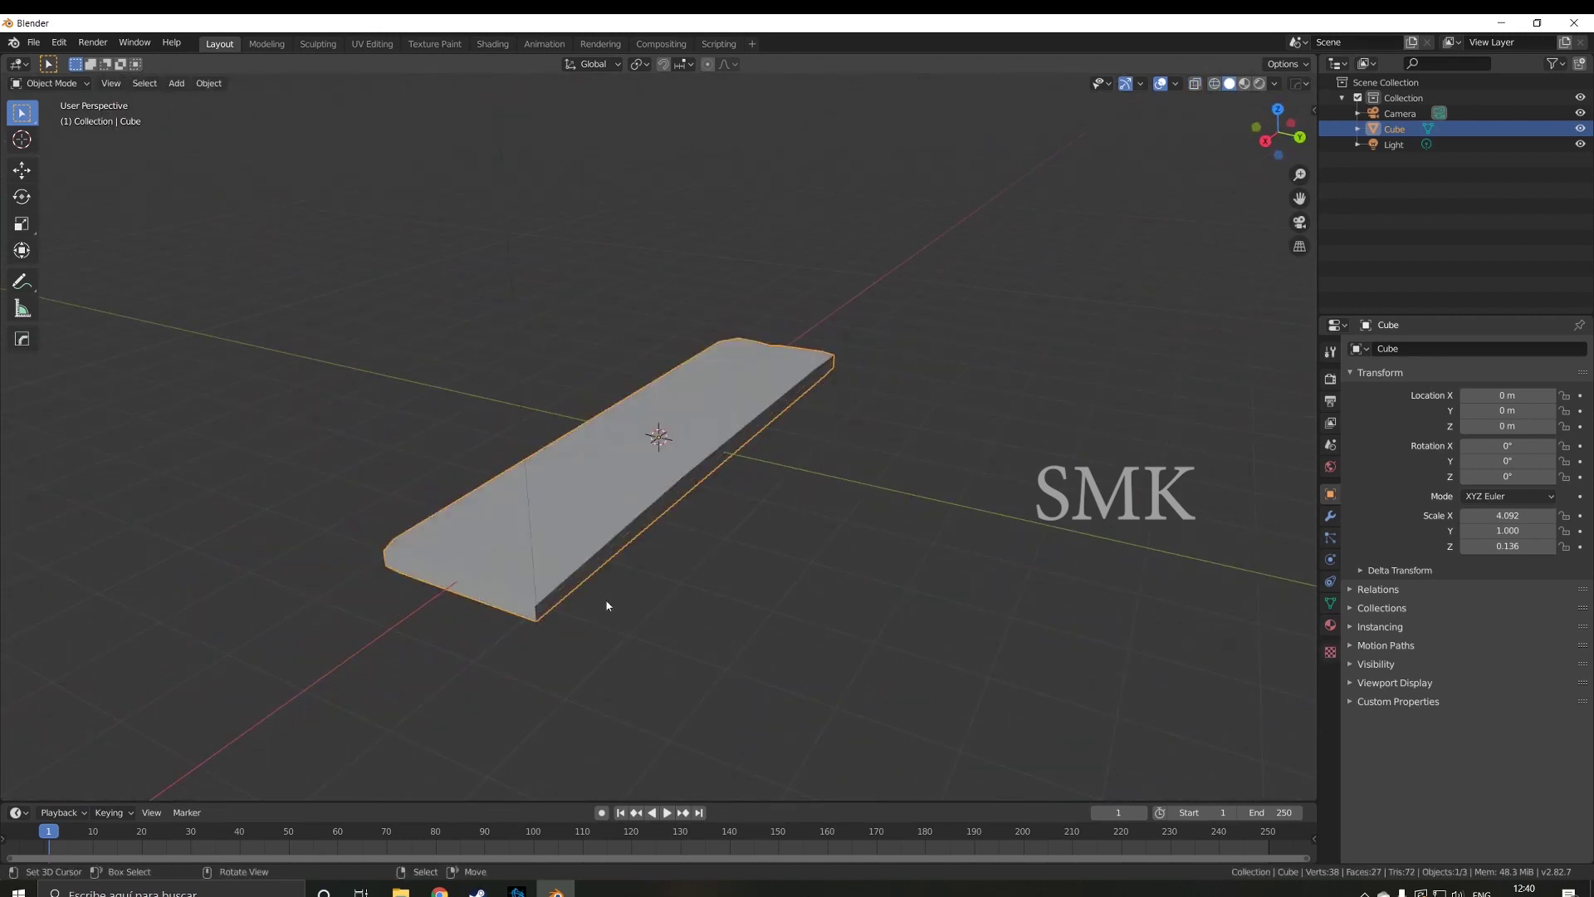
pyautogui.moveTo(607, 605); pyautogui.dragTo(669, 596, button='middle')
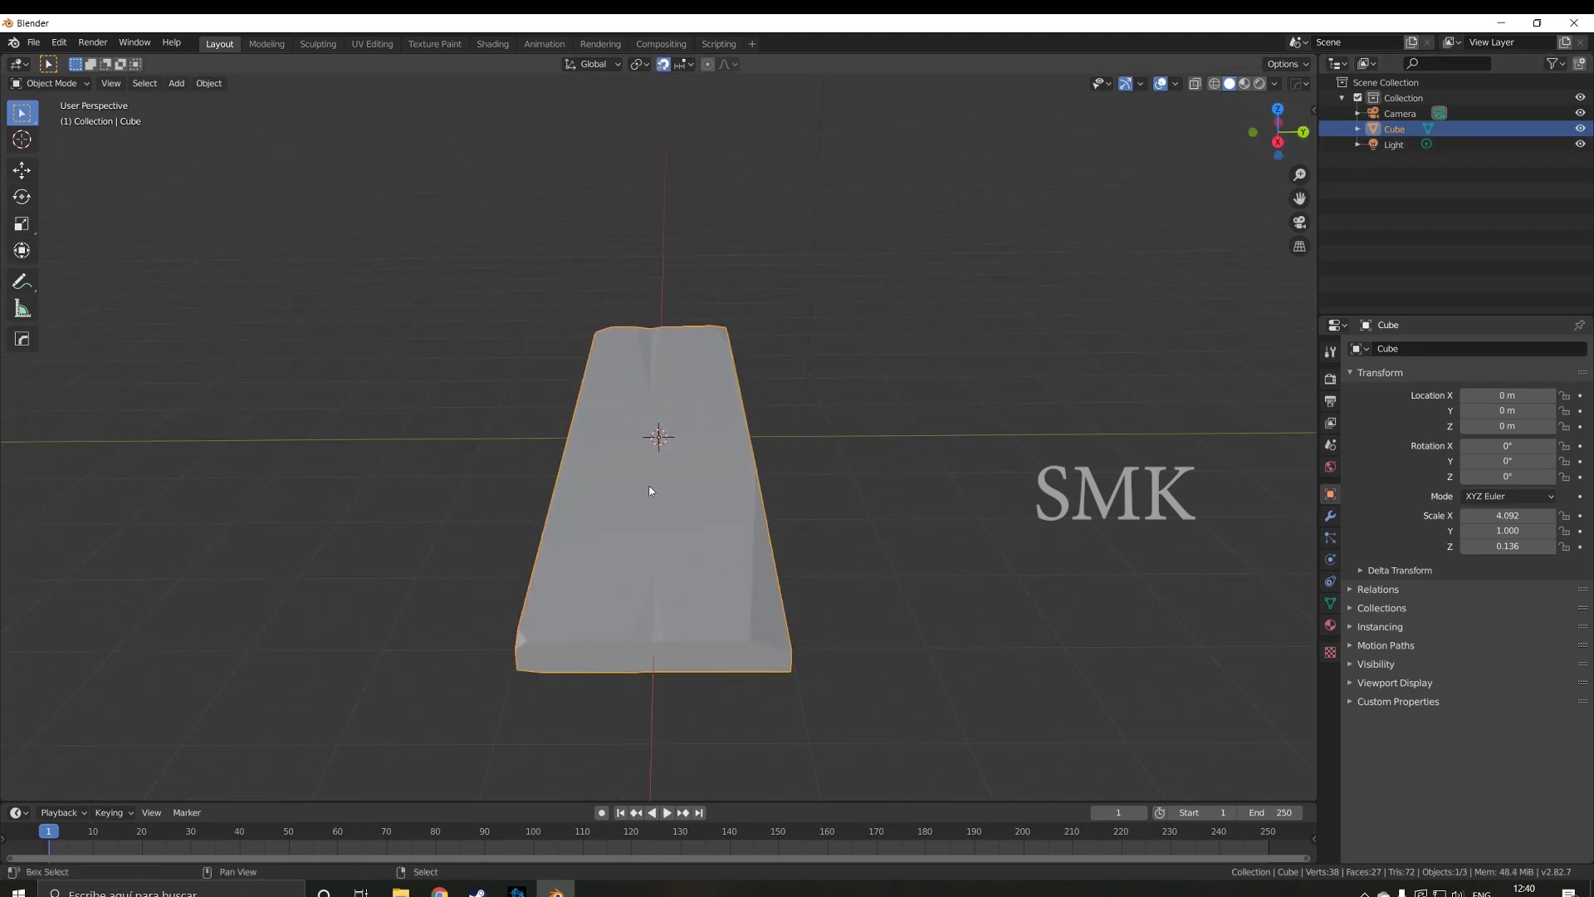
pyautogui.click(682, 66)
# - Duplicate the plank three times along Y, placing copies at 2, 4 and 6 m
pyautogui.hotkey('shift', 'd')
pyautogui.press('y')
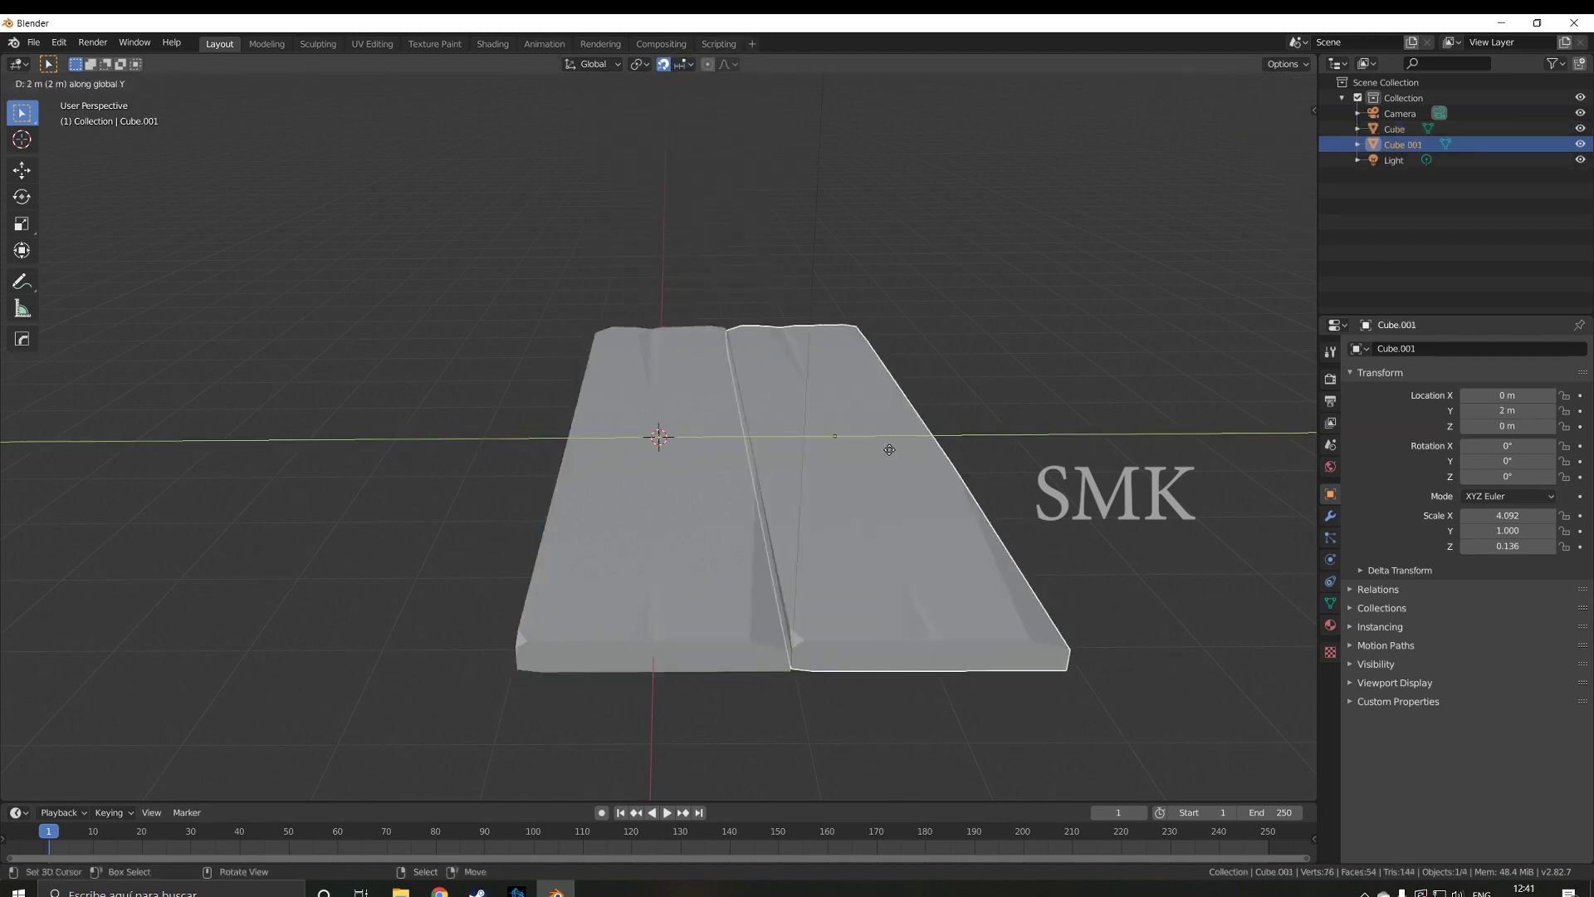
pyautogui.click(896, 450)
pyautogui.hotkey('shift', 'd')
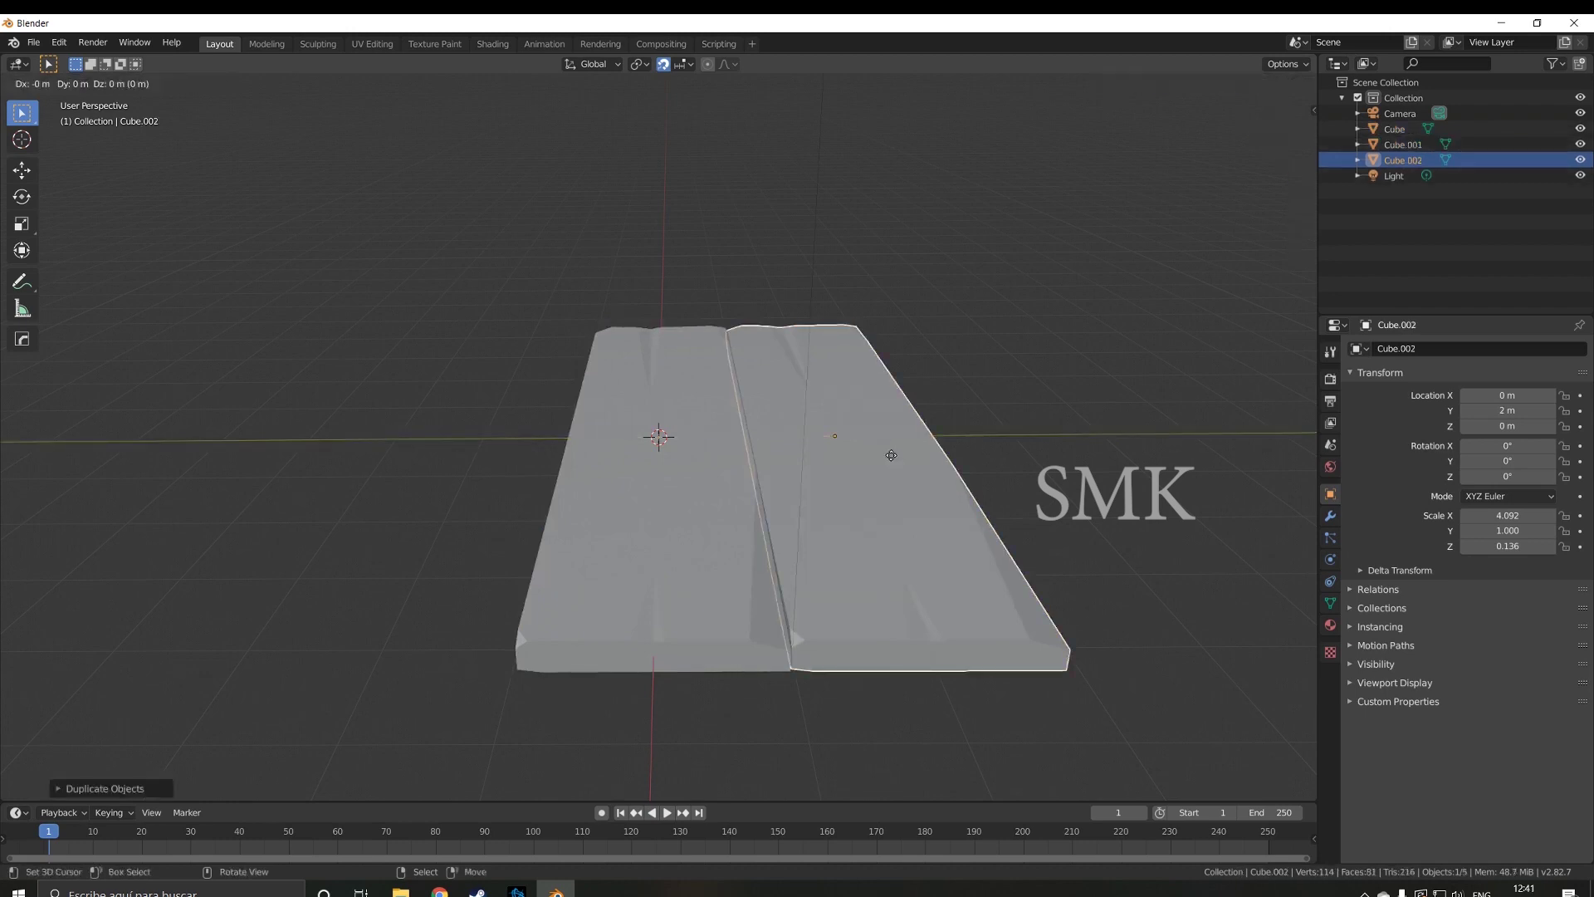
pyautogui.press('y')
pyautogui.click(1043, 485)
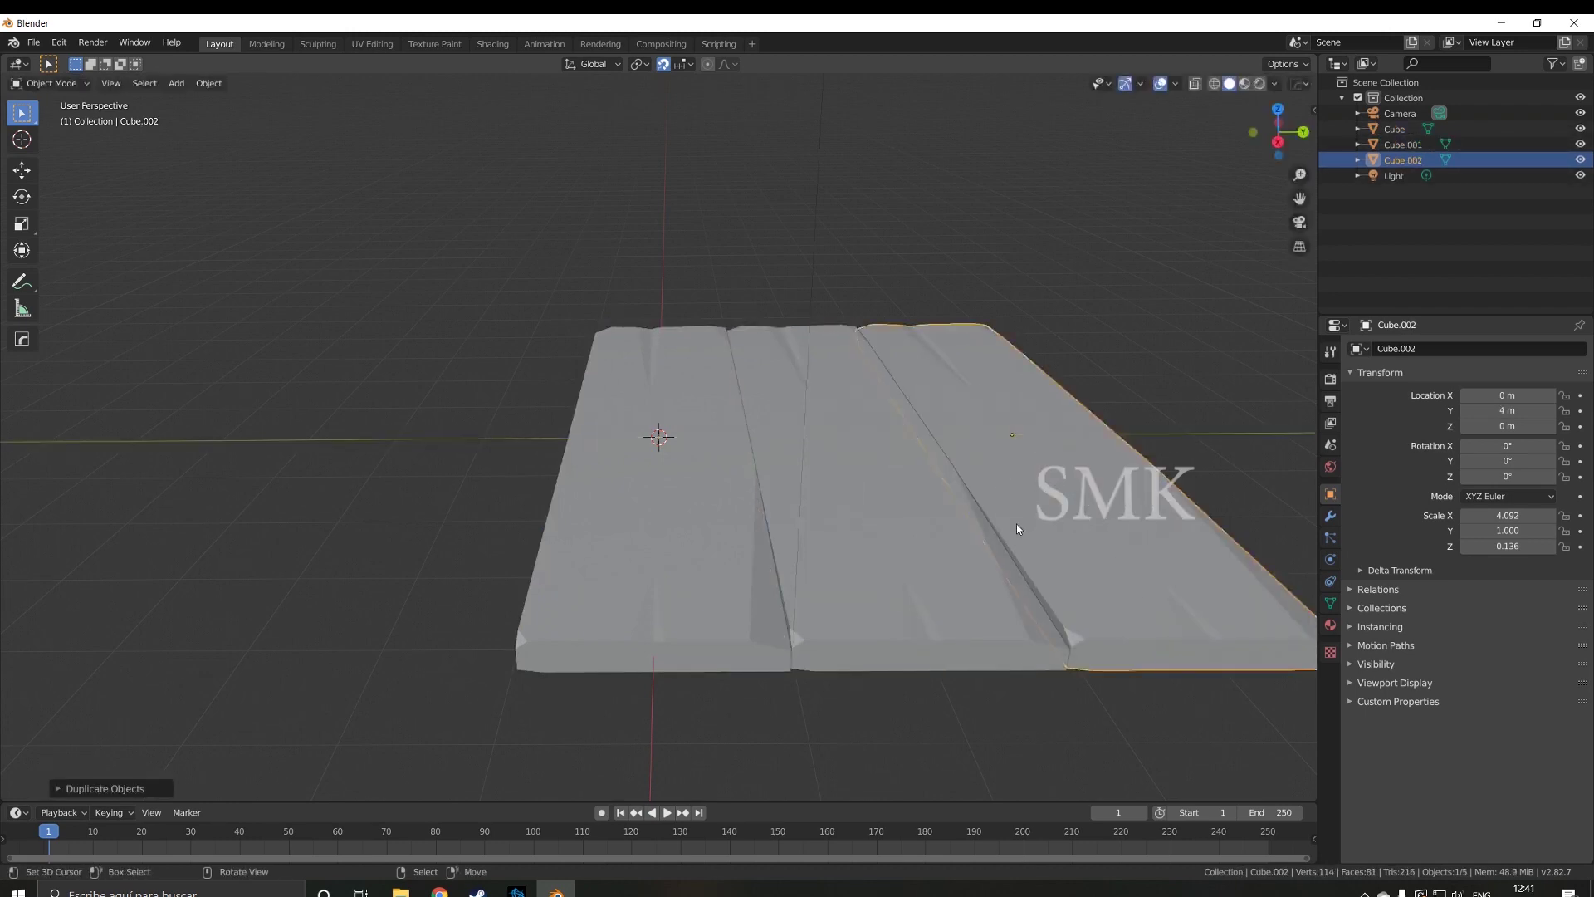
pyautogui.keyDown('shift'); pyautogui.moveTo(1016, 524); pyautogui.dragTo(710, 506, button='middle'); pyautogui.keyUp('shift')
pyautogui.hotkey('shift', 'd')
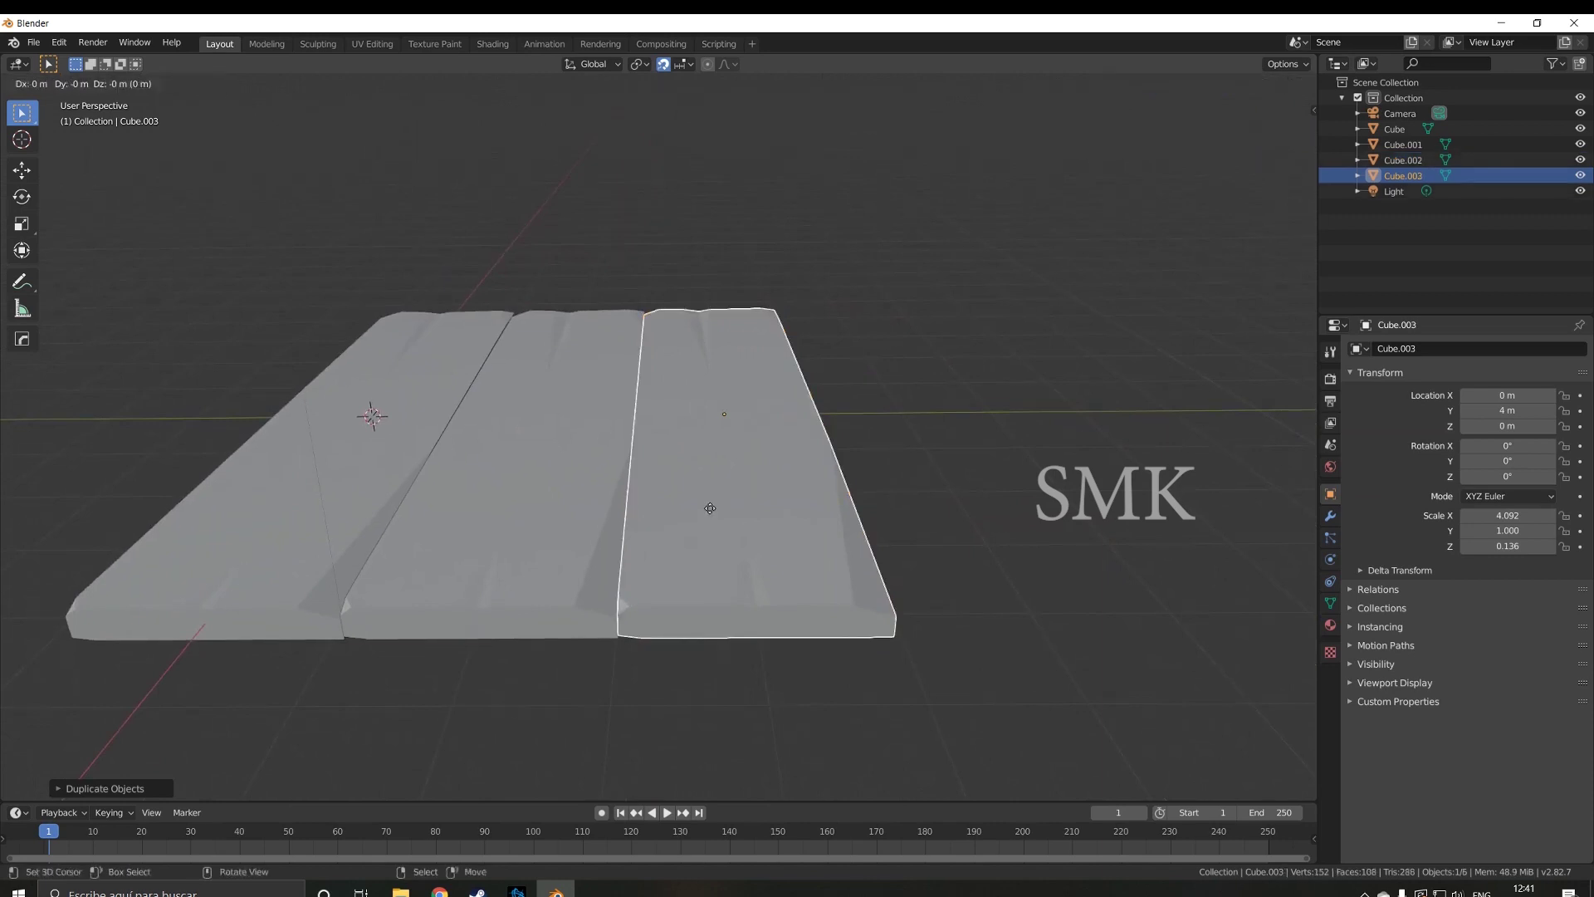
pyautogui.press('y')
pyautogui.click(865, 524)
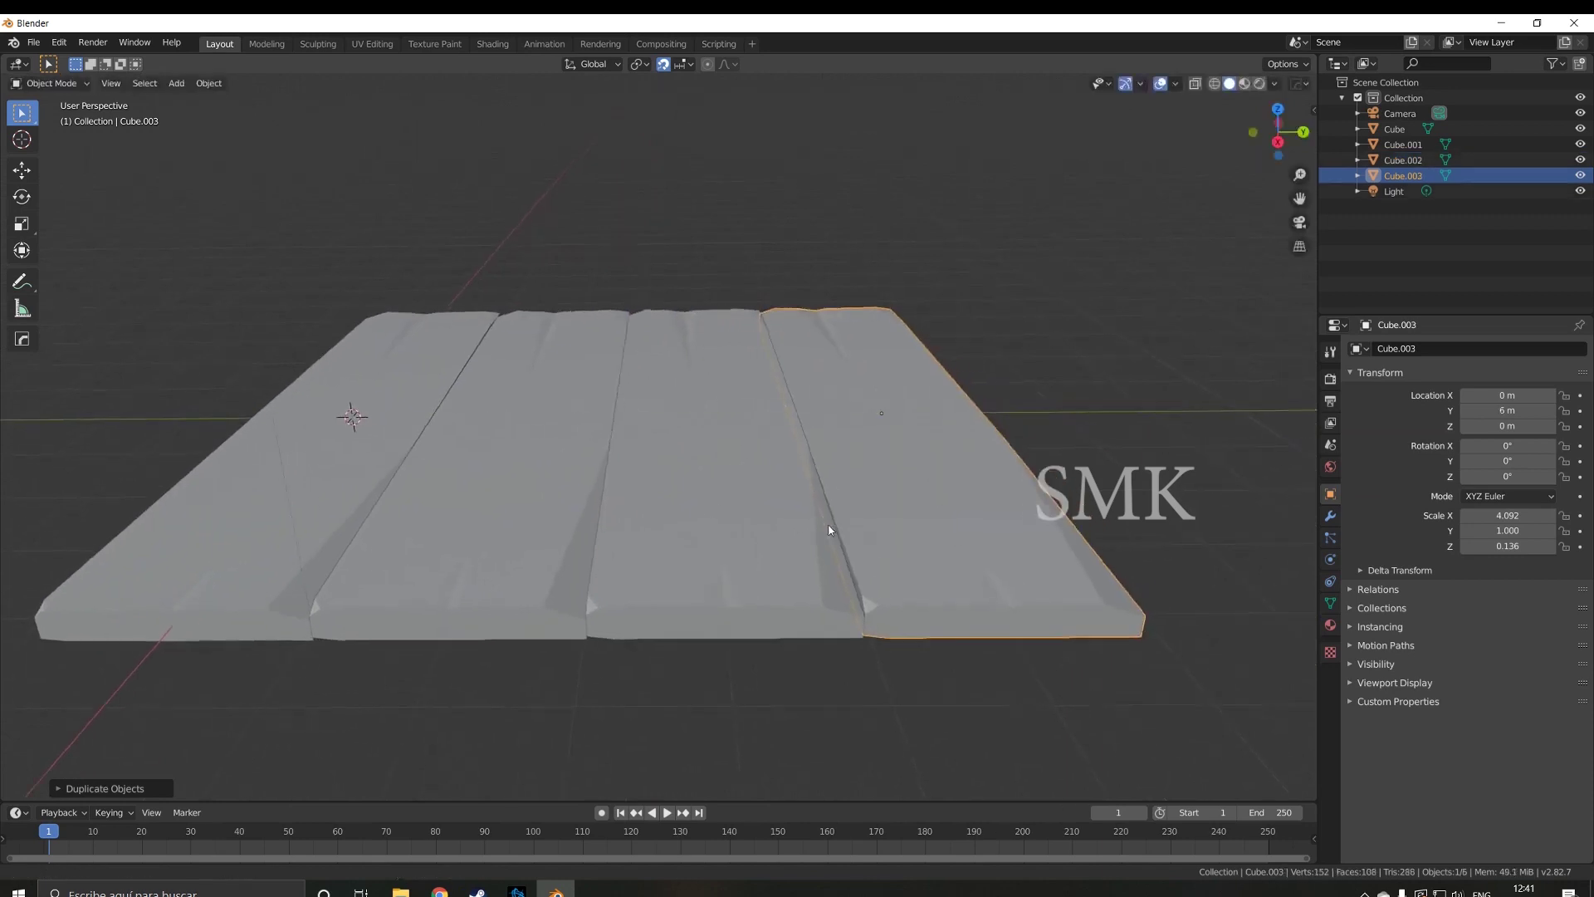
pyautogui.keyDown('shift'); pyautogui.moveTo(865, 521); pyautogui.dragTo(775, 530, button='middle'); pyautogui.keyUp('shift')
# - Add three more Y-constrained copies at 8, 10 and 12 m, ending with Cube.006
pyautogui.hotkey('shift', 'd')
pyautogui.press('y')
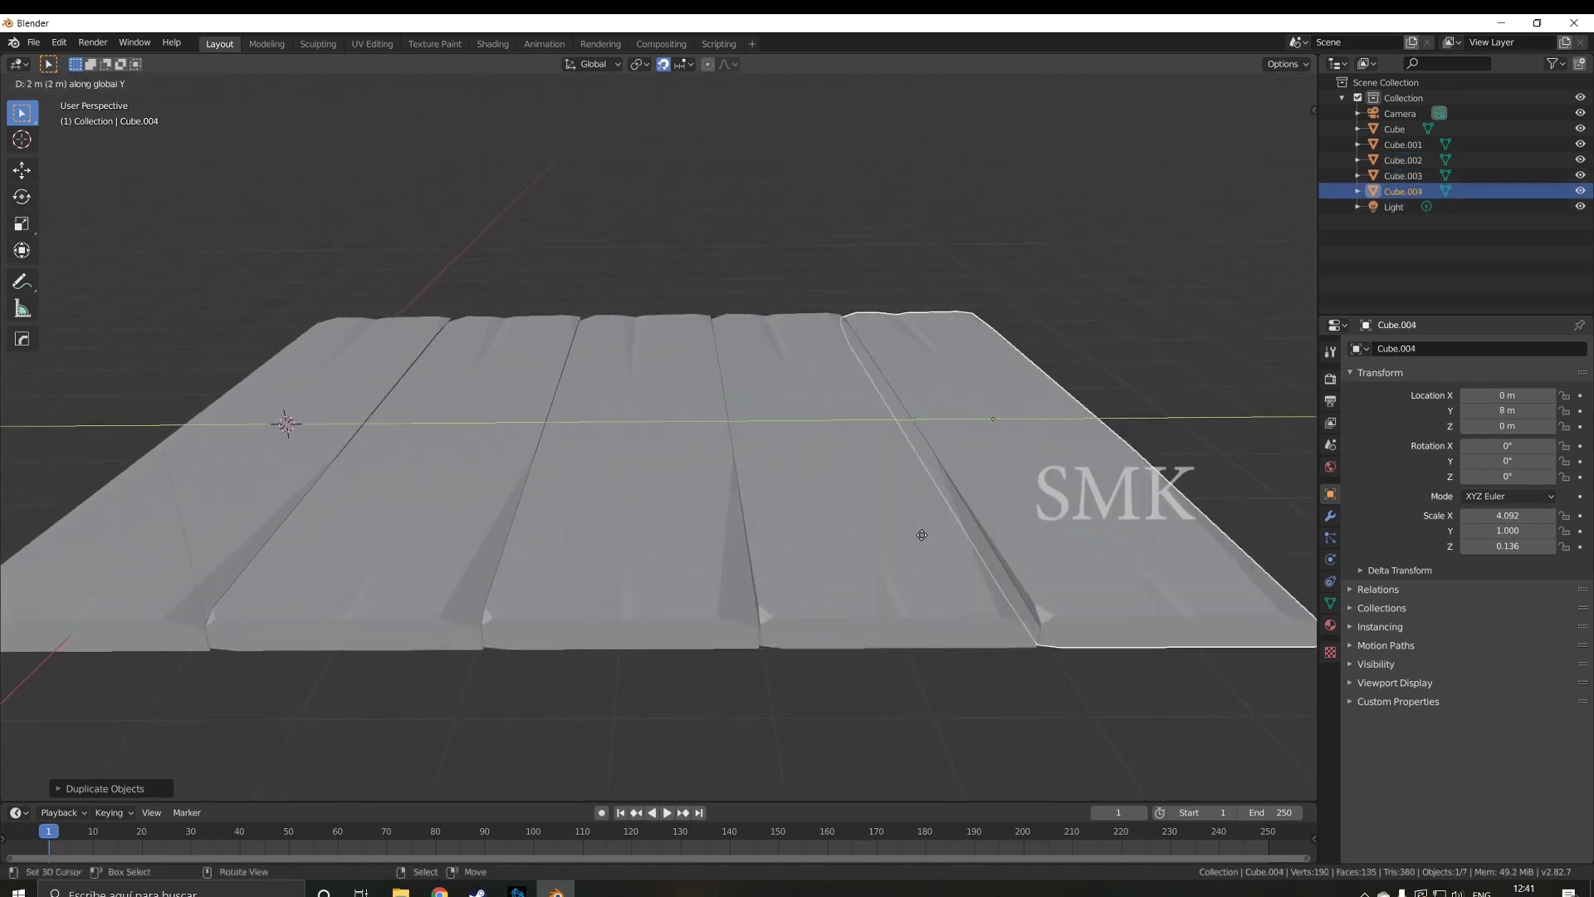
pyautogui.click(940, 536)
pyautogui.scroll(-2, 900, 544)
pyautogui.scroll(-1, 900, 544)
pyautogui.hotkey('shift', 'd')
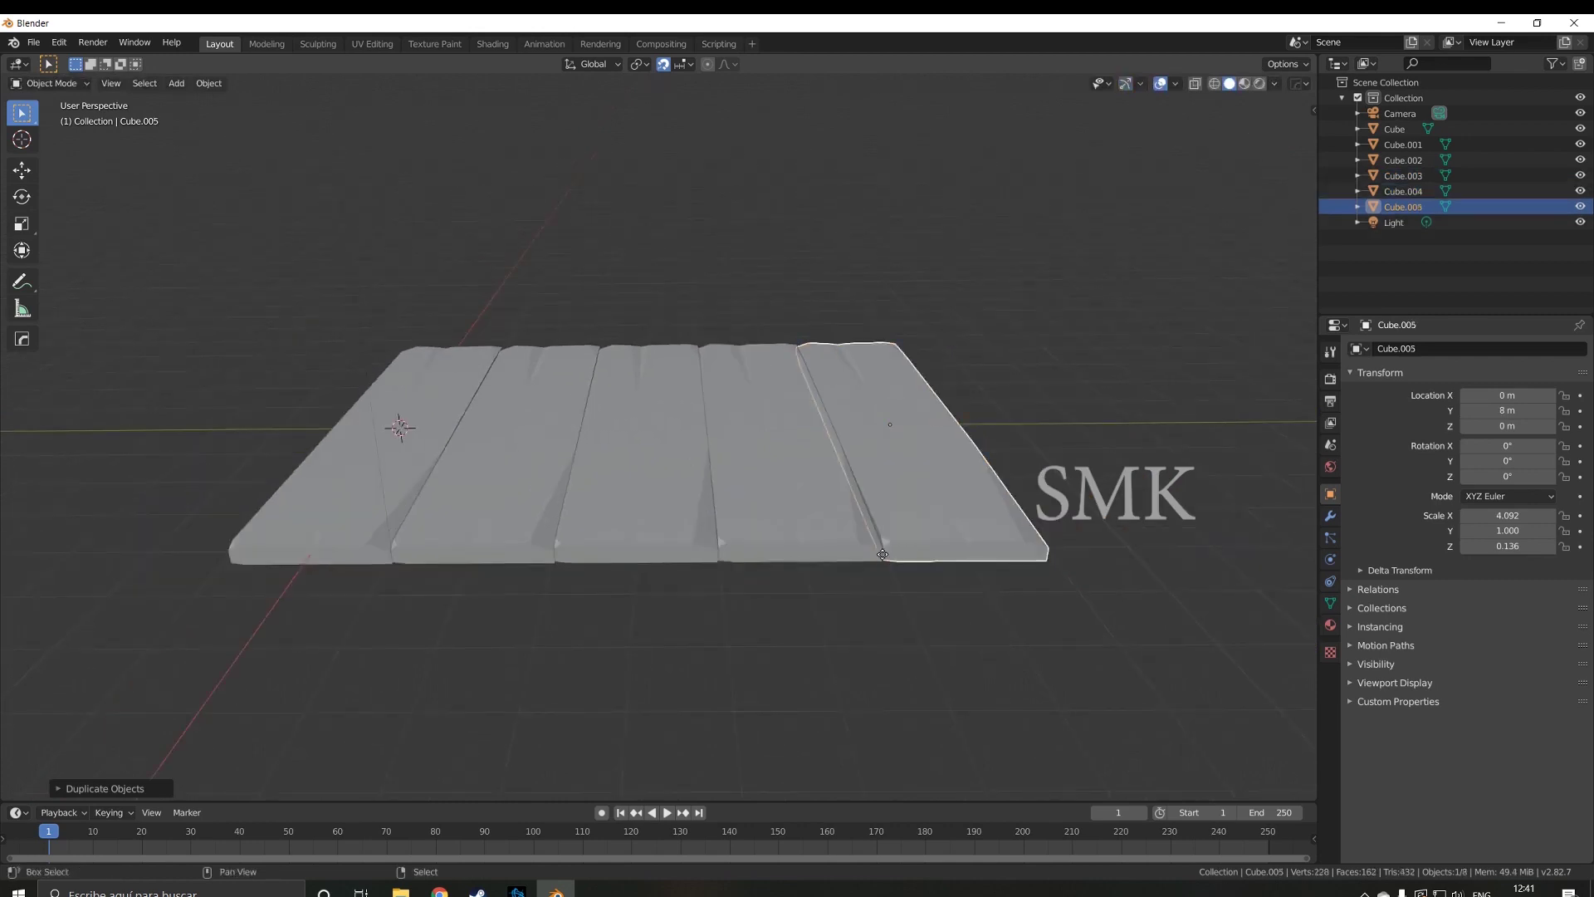
pyautogui.press('y')
pyautogui.click(997, 540)
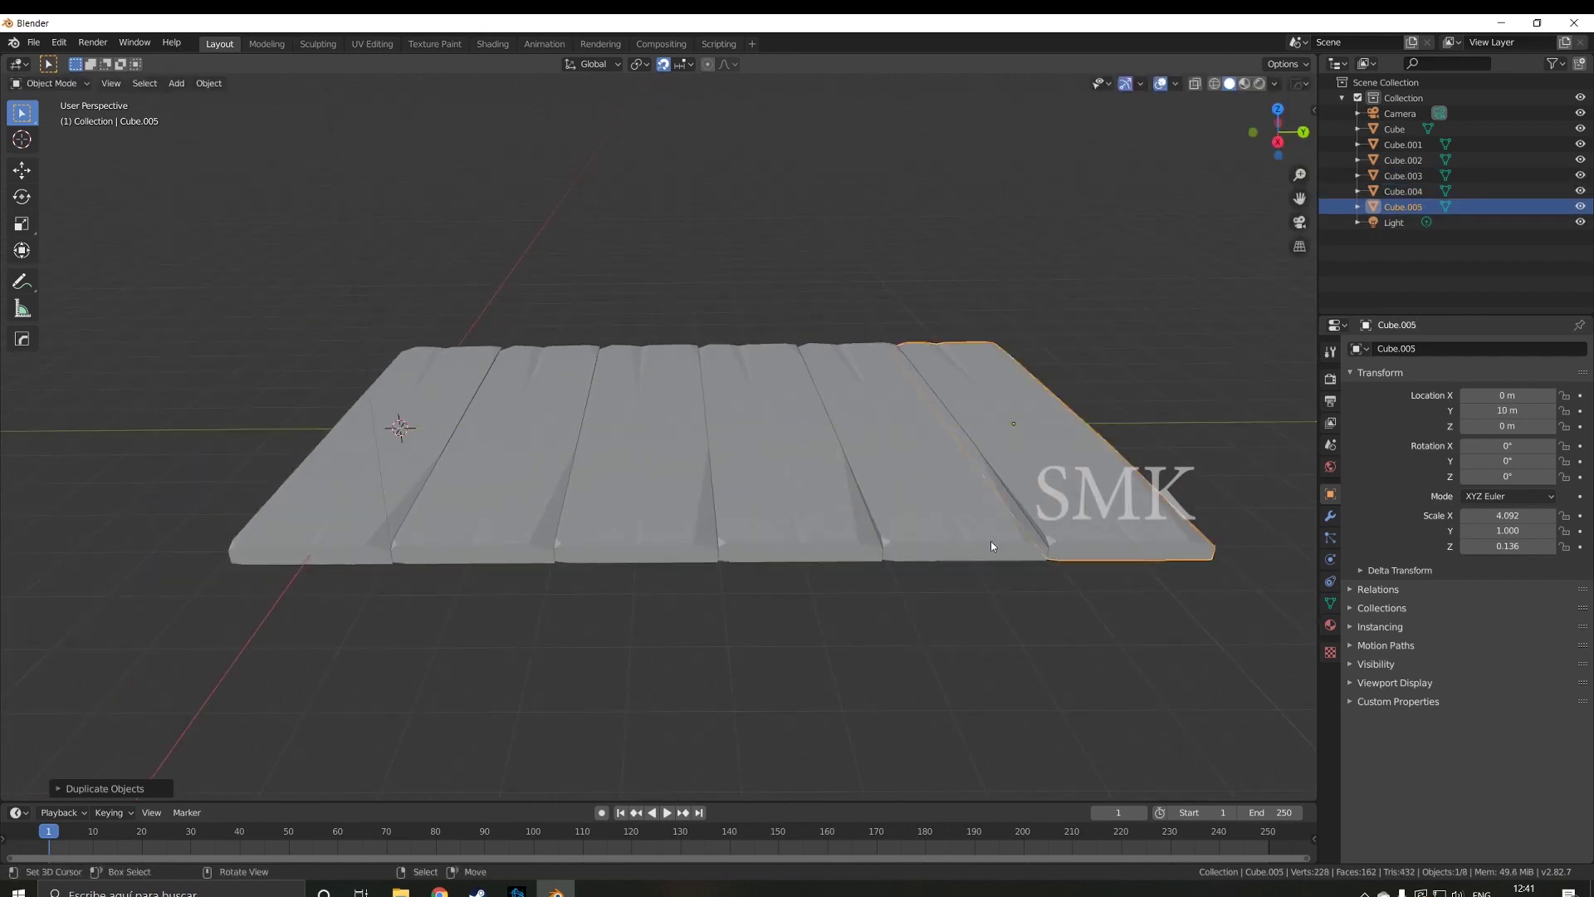
pyautogui.hotkey('shift', 'd')
pyautogui.press('y')
pyautogui.click(1088, 541)
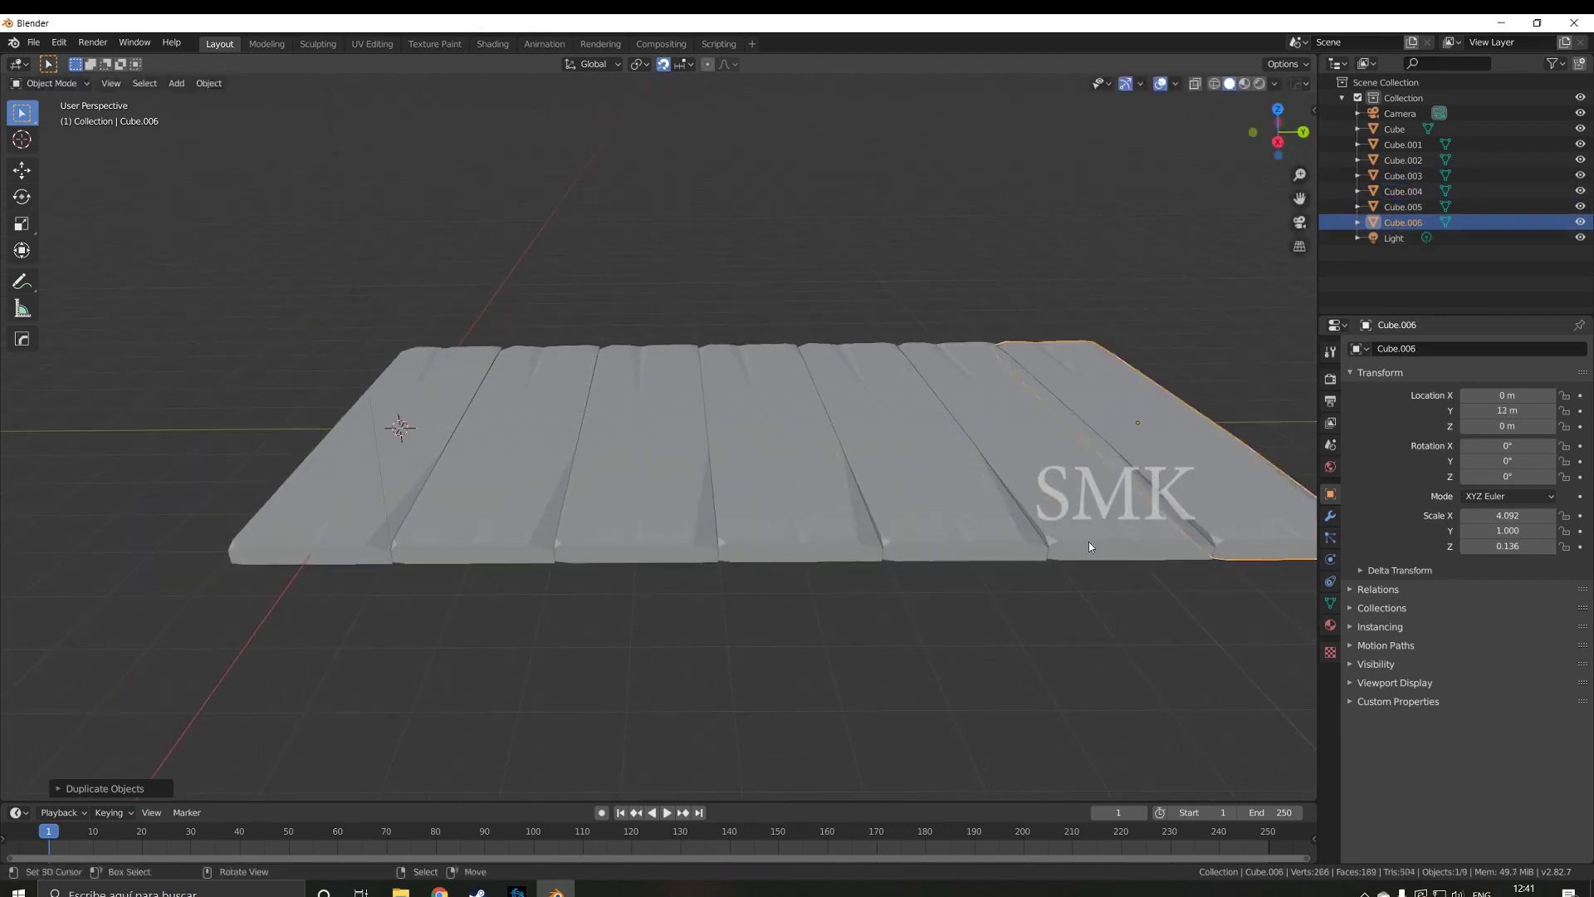
pyautogui.keyDown('shift'); pyautogui.moveTo(1082, 545); pyautogui.dragTo(993, 563, button='middle'); pyautogui.keyUp('shift')
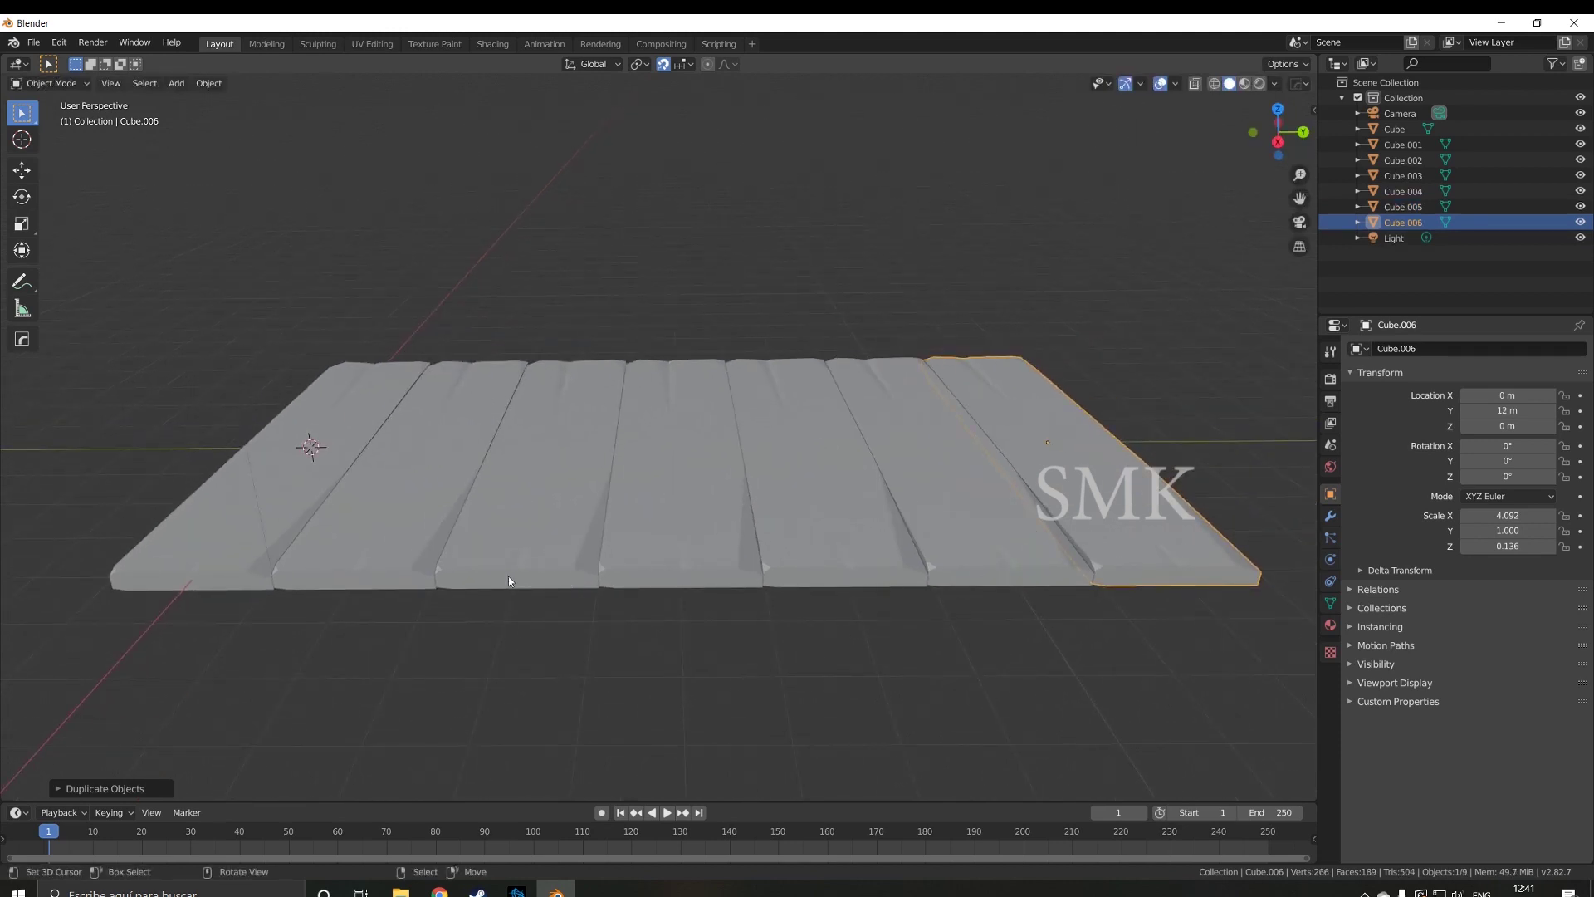
# - Shift the three left planks outward along Y by about 0.1 m
pyautogui.click(304, 500)
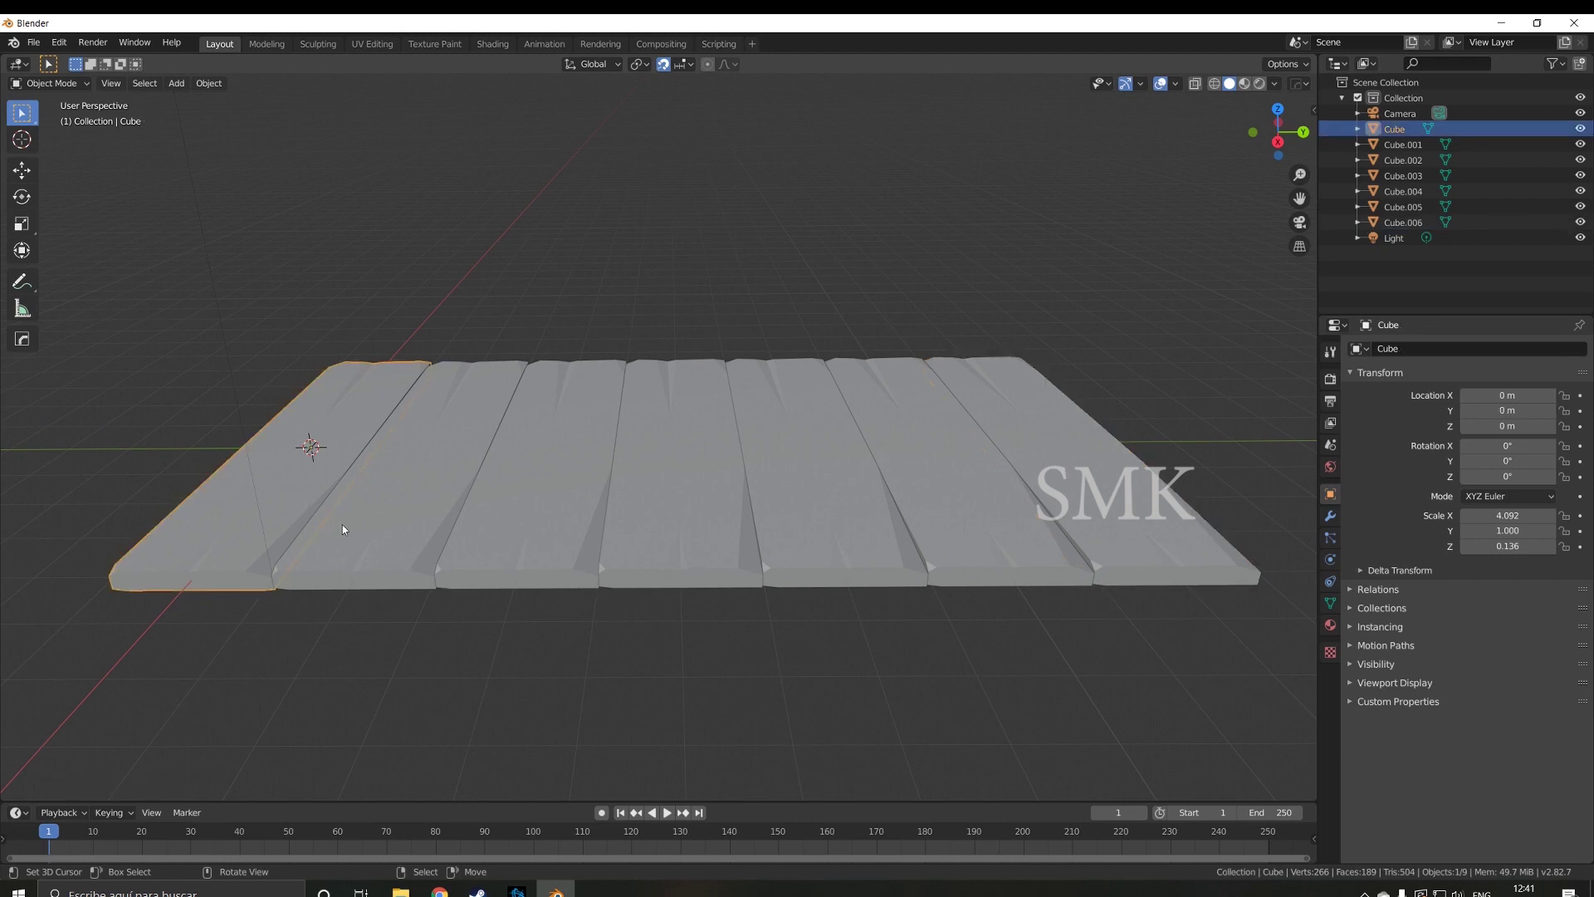
pyautogui.keyDown('shift'); pyautogui.click(372, 526); pyautogui.keyUp('shift')
pyautogui.keyDown('shift'); pyautogui.click(565, 530); pyautogui.keyUp('shift')
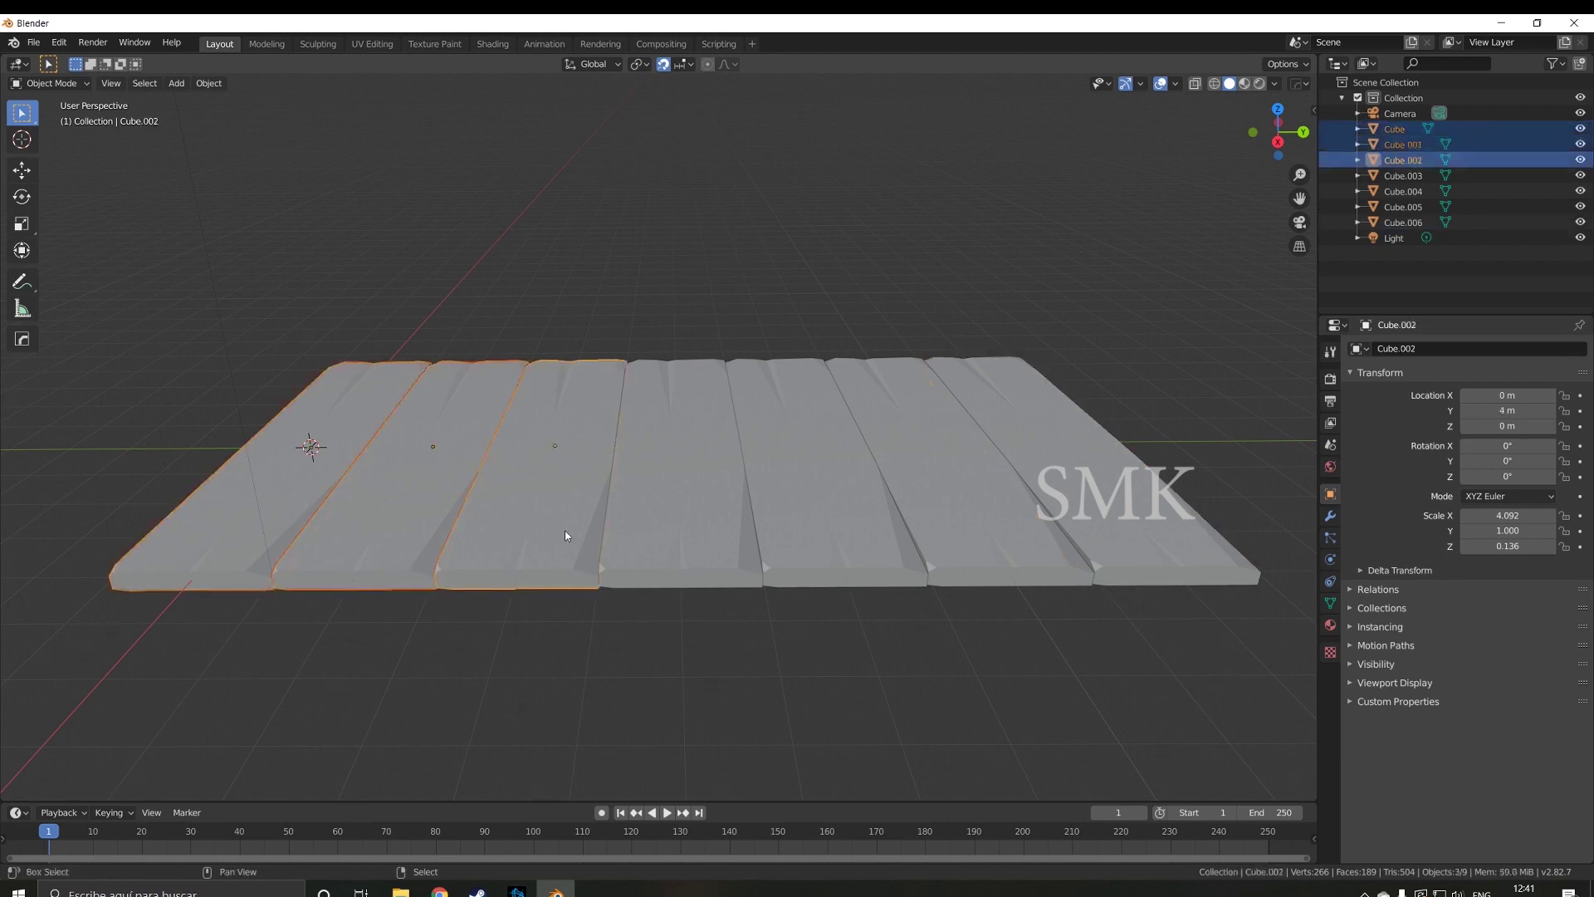
pyautogui.press('g')
pyautogui.press('y')
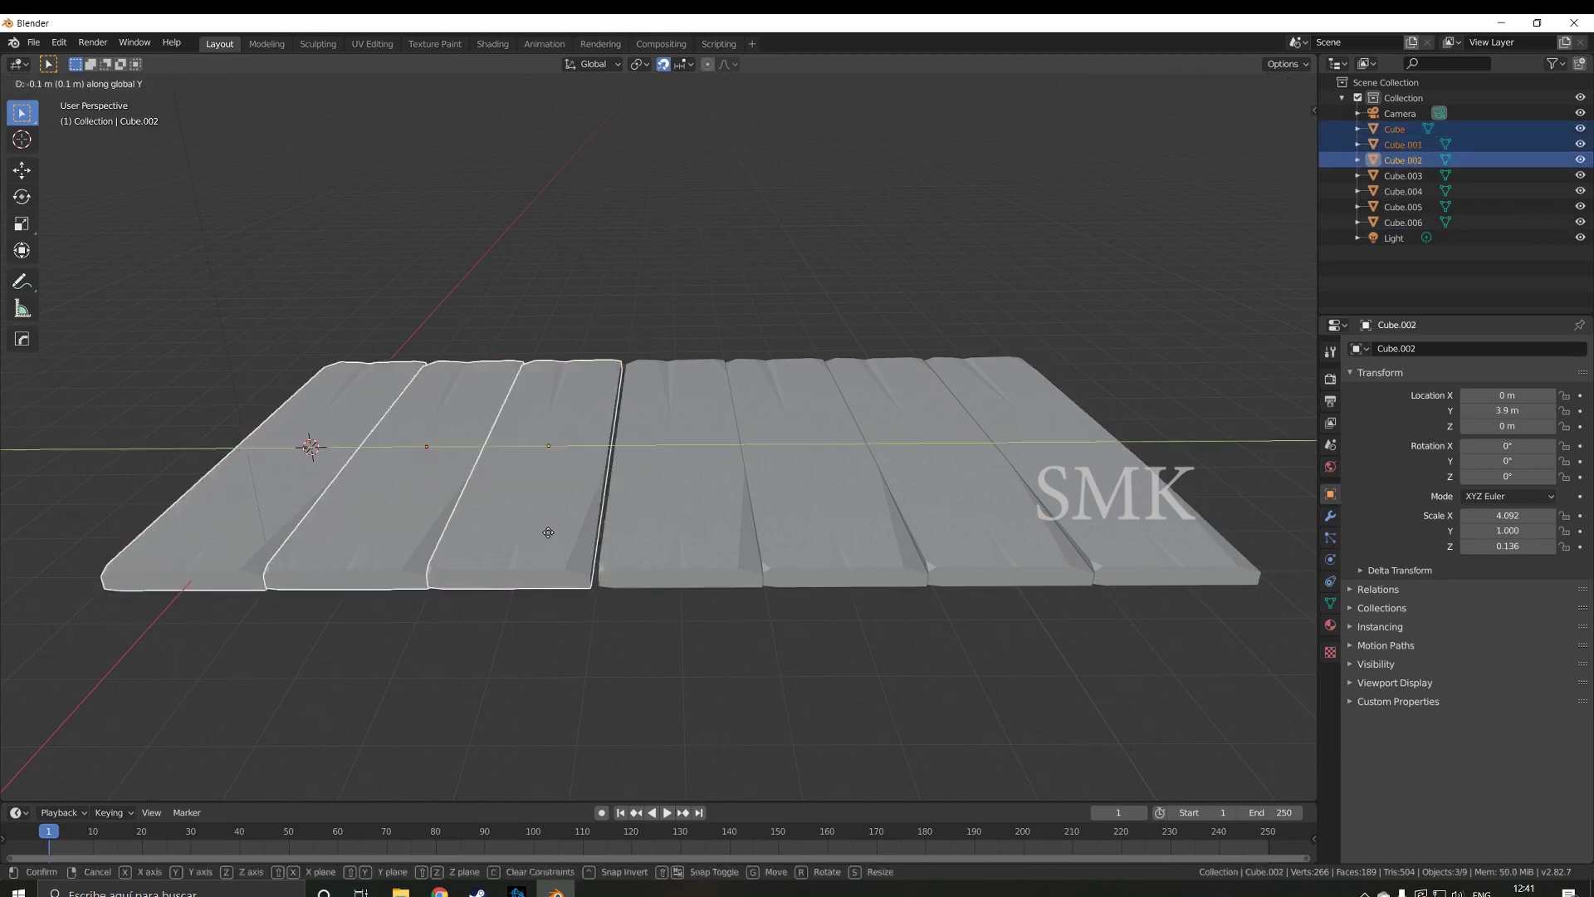
pyautogui.click(541, 533)
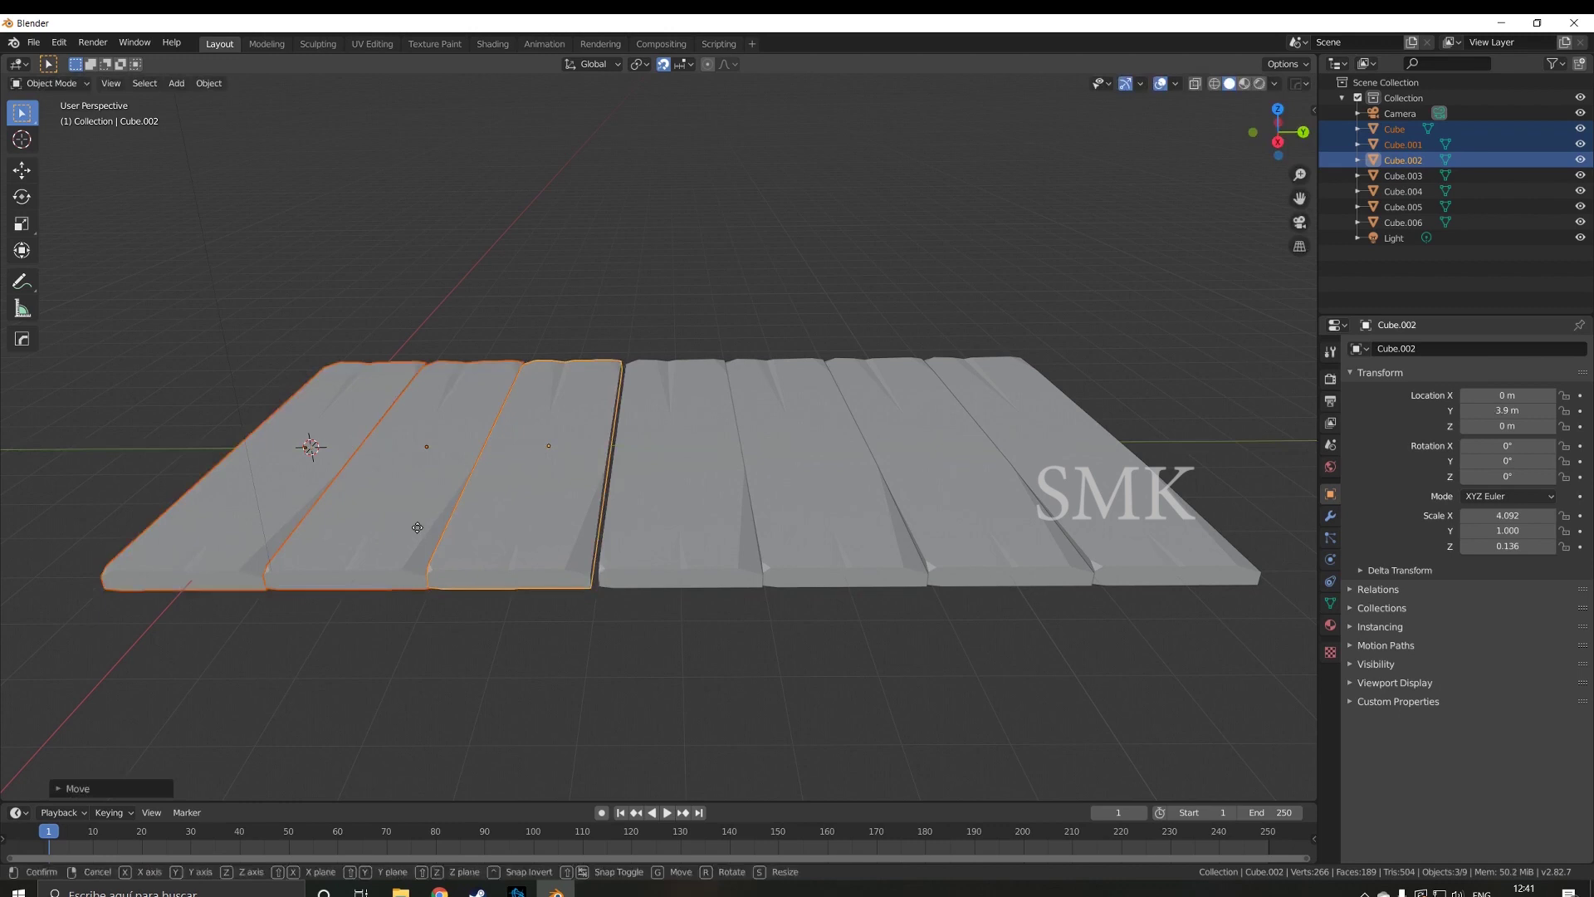
pyautogui.press('g')
pyautogui.press('y')
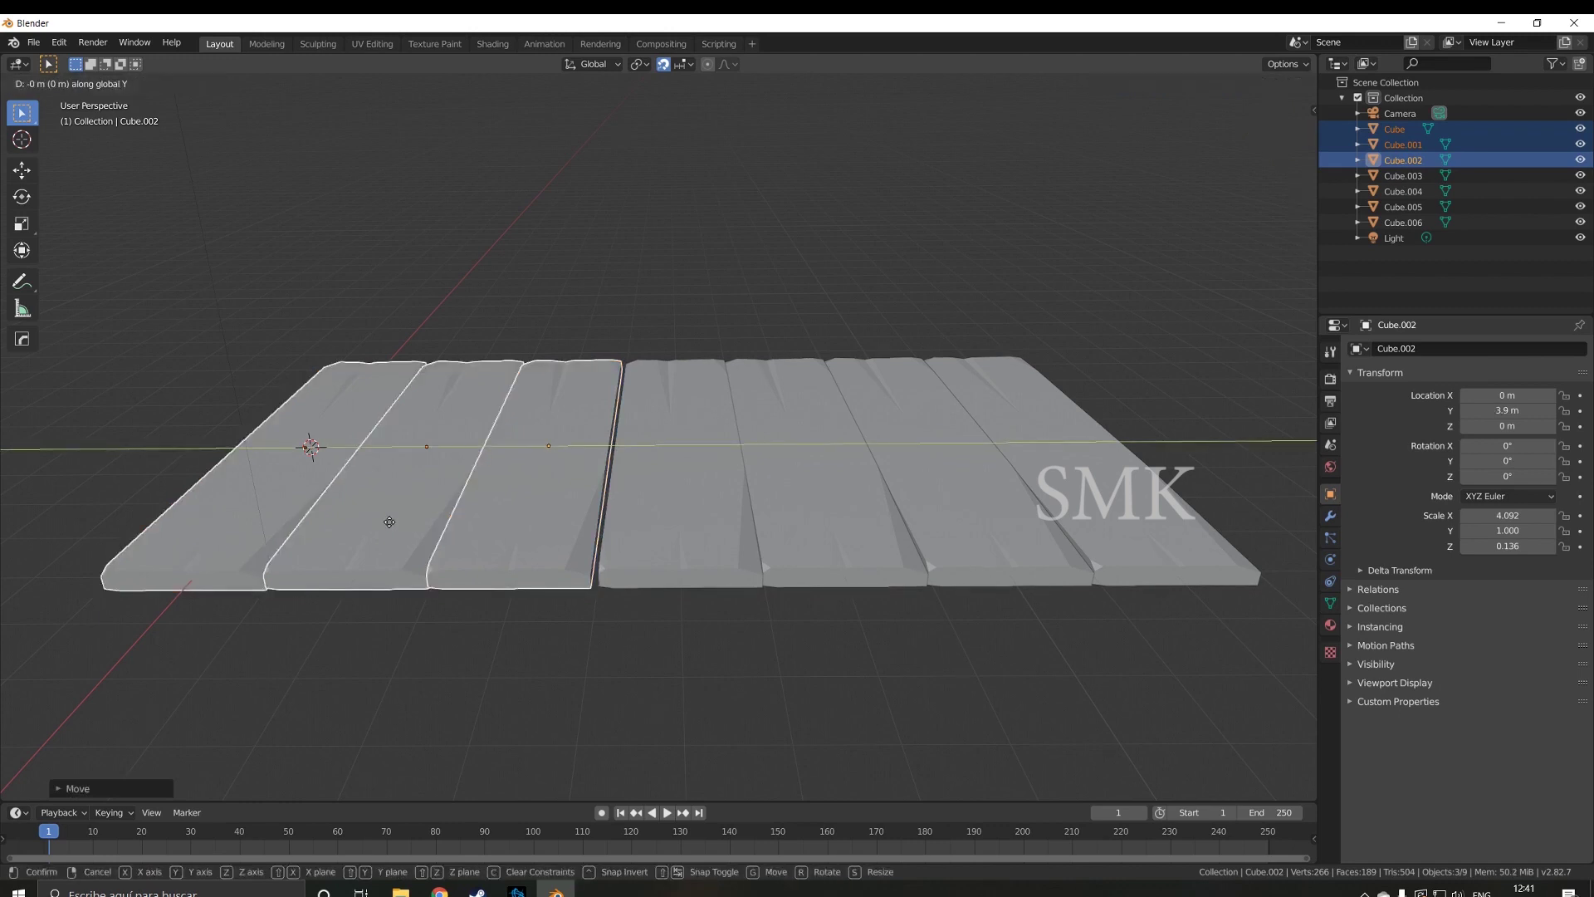
pyautogui.click(581, 536)
# - Shift the three right planks (fifth to seventh) outward along Y
pyautogui.click(882, 545)
pyautogui.keyDown('shift'); pyautogui.click(992, 513); pyautogui.keyUp('shift')
pyautogui.keyDown('shift'); pyautogui.click(1048, 505); pyautogui.keyUp('shift')
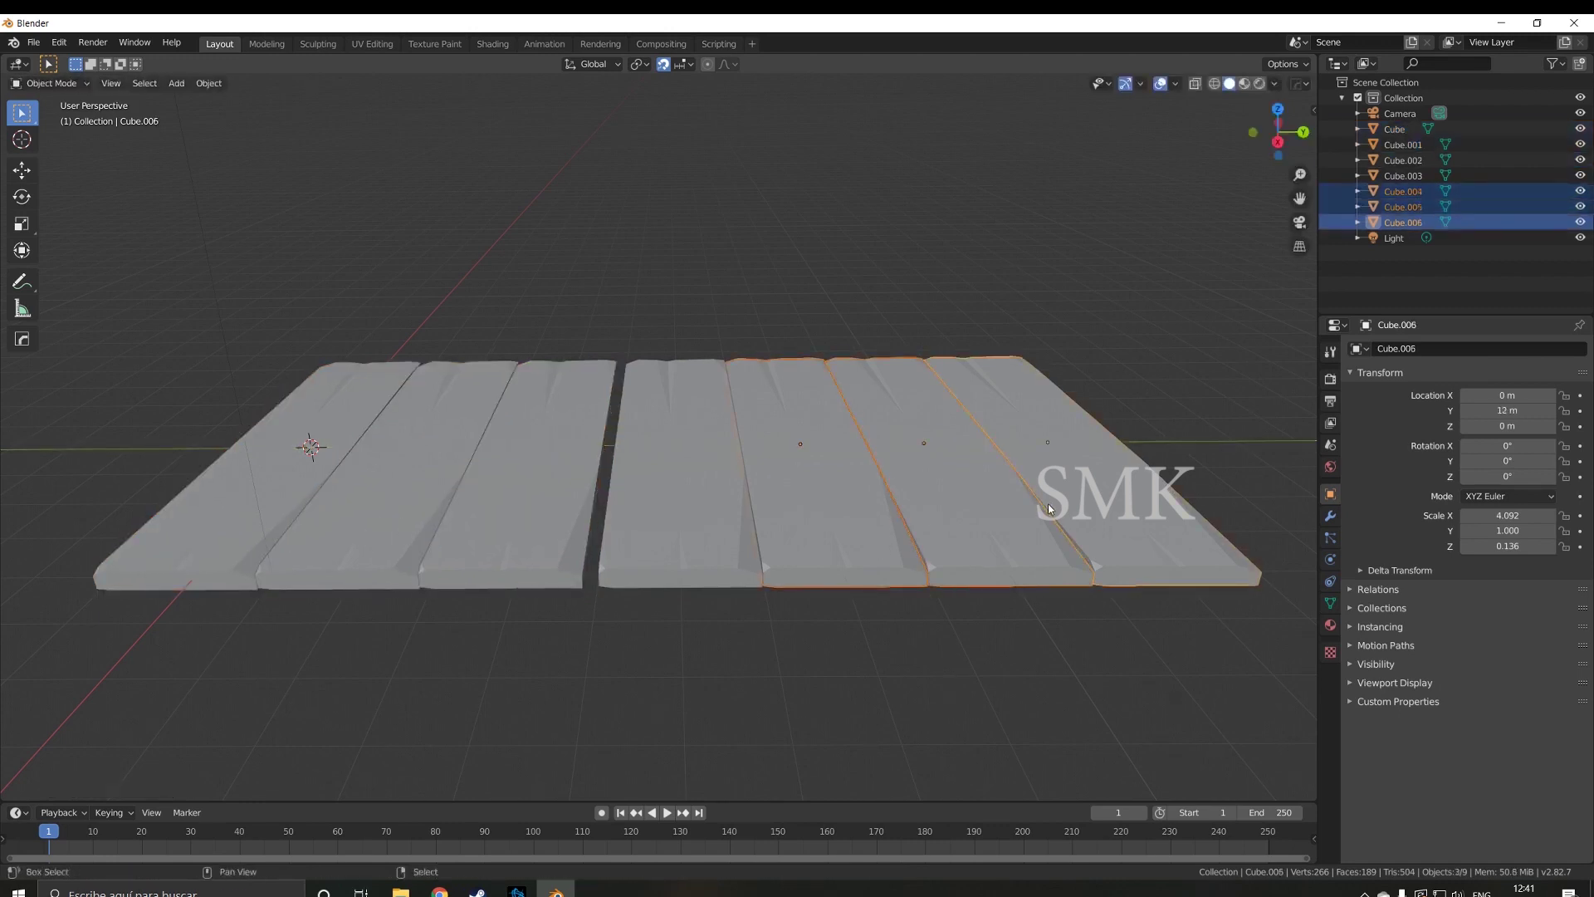
pyautogui.press('g')
pyautogui.press('y')
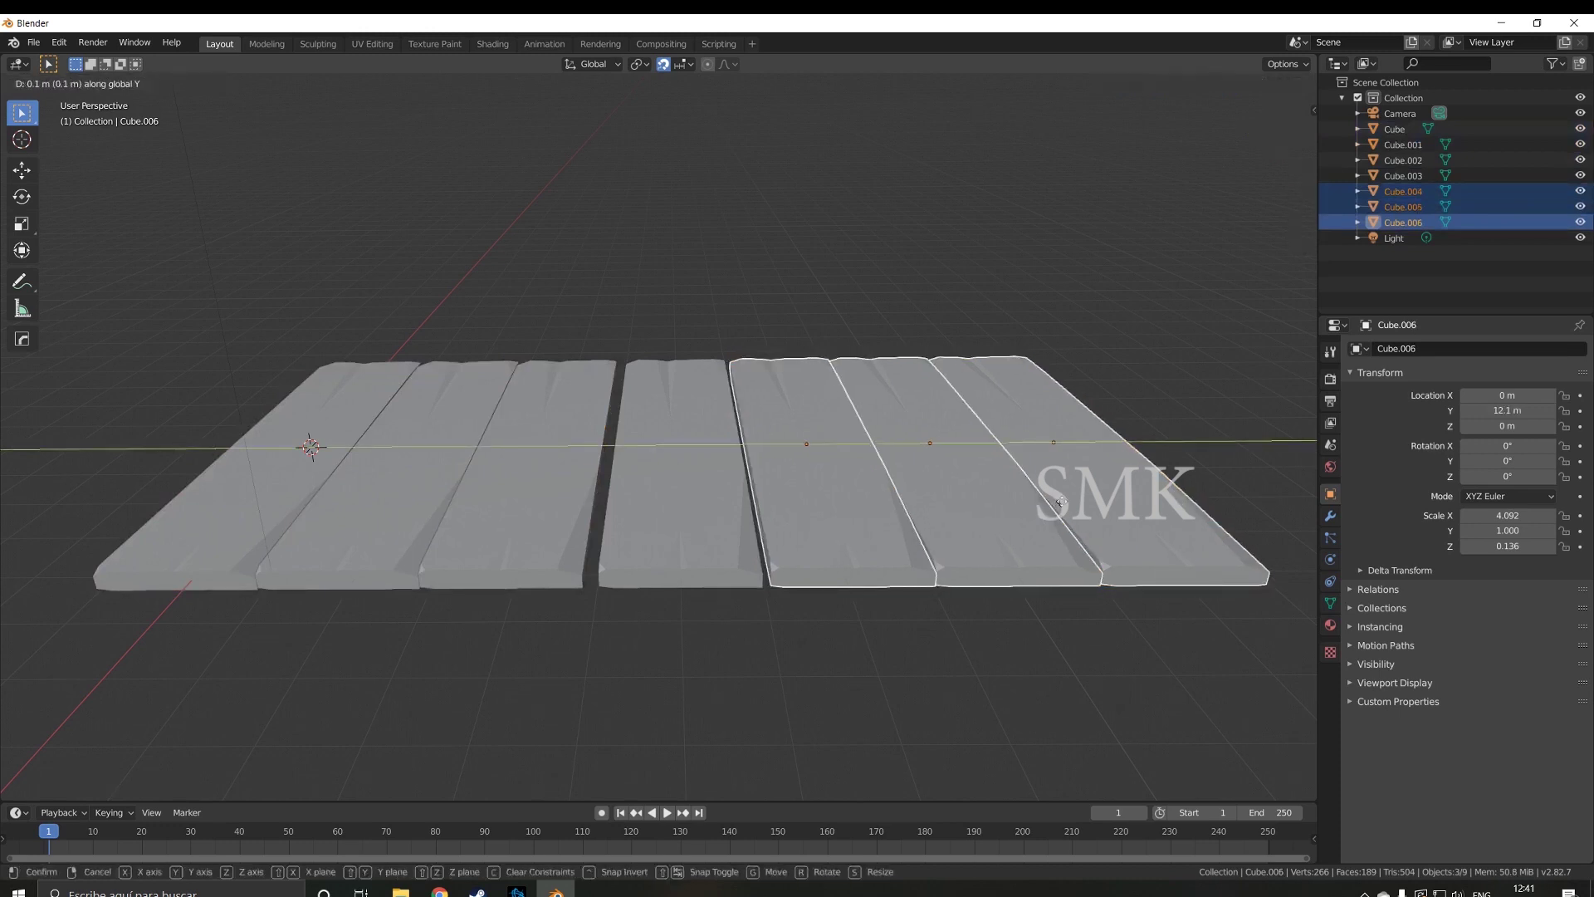
pyautogui.click(1077, 502)
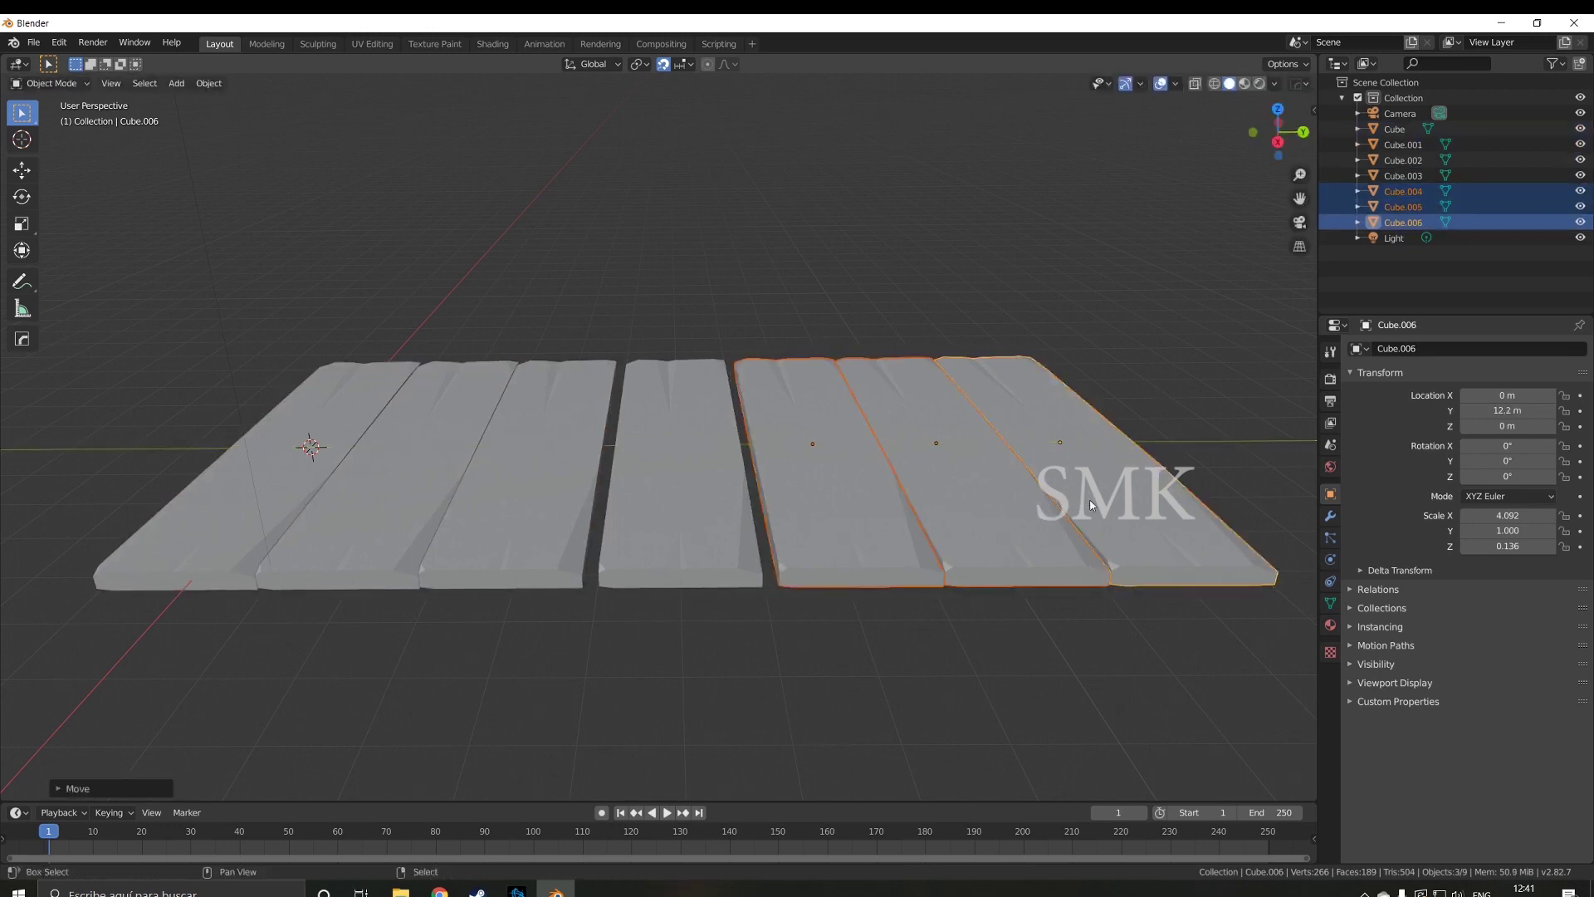
# - Nudge the first and second planks further outward along Y
pyautogui.click(466, 500)
pyautogui.keyDown('shift'); pyautogui.click(251, 465); pyautogui.keyUp('shift')
pyautogui.press('g')
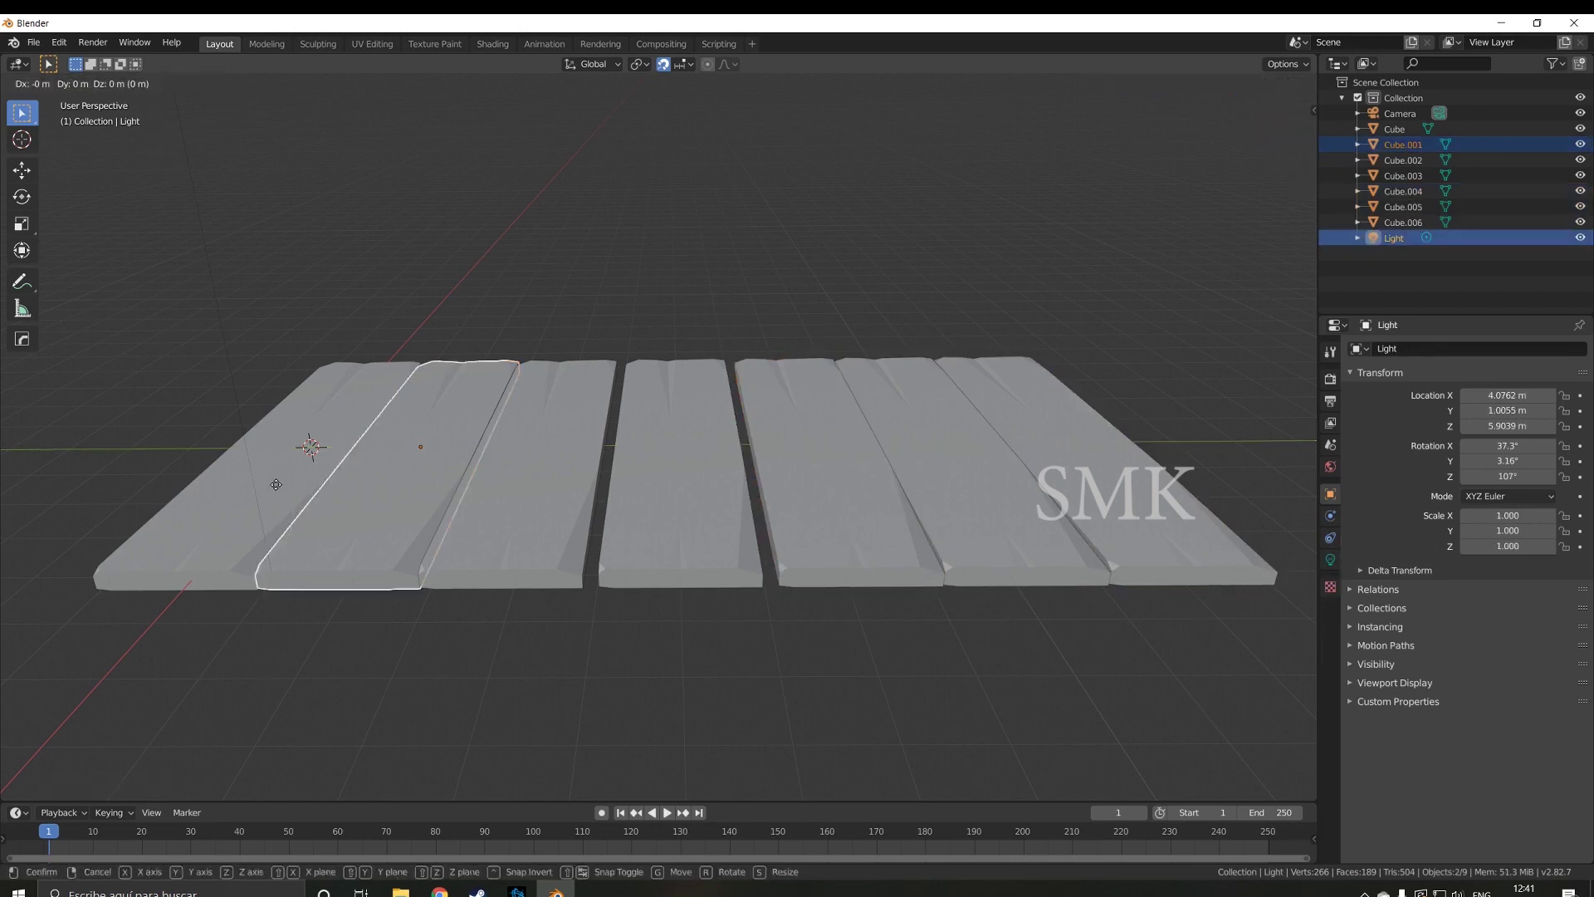
pyautogui.press('y')
pyautogui.click(265, 483)
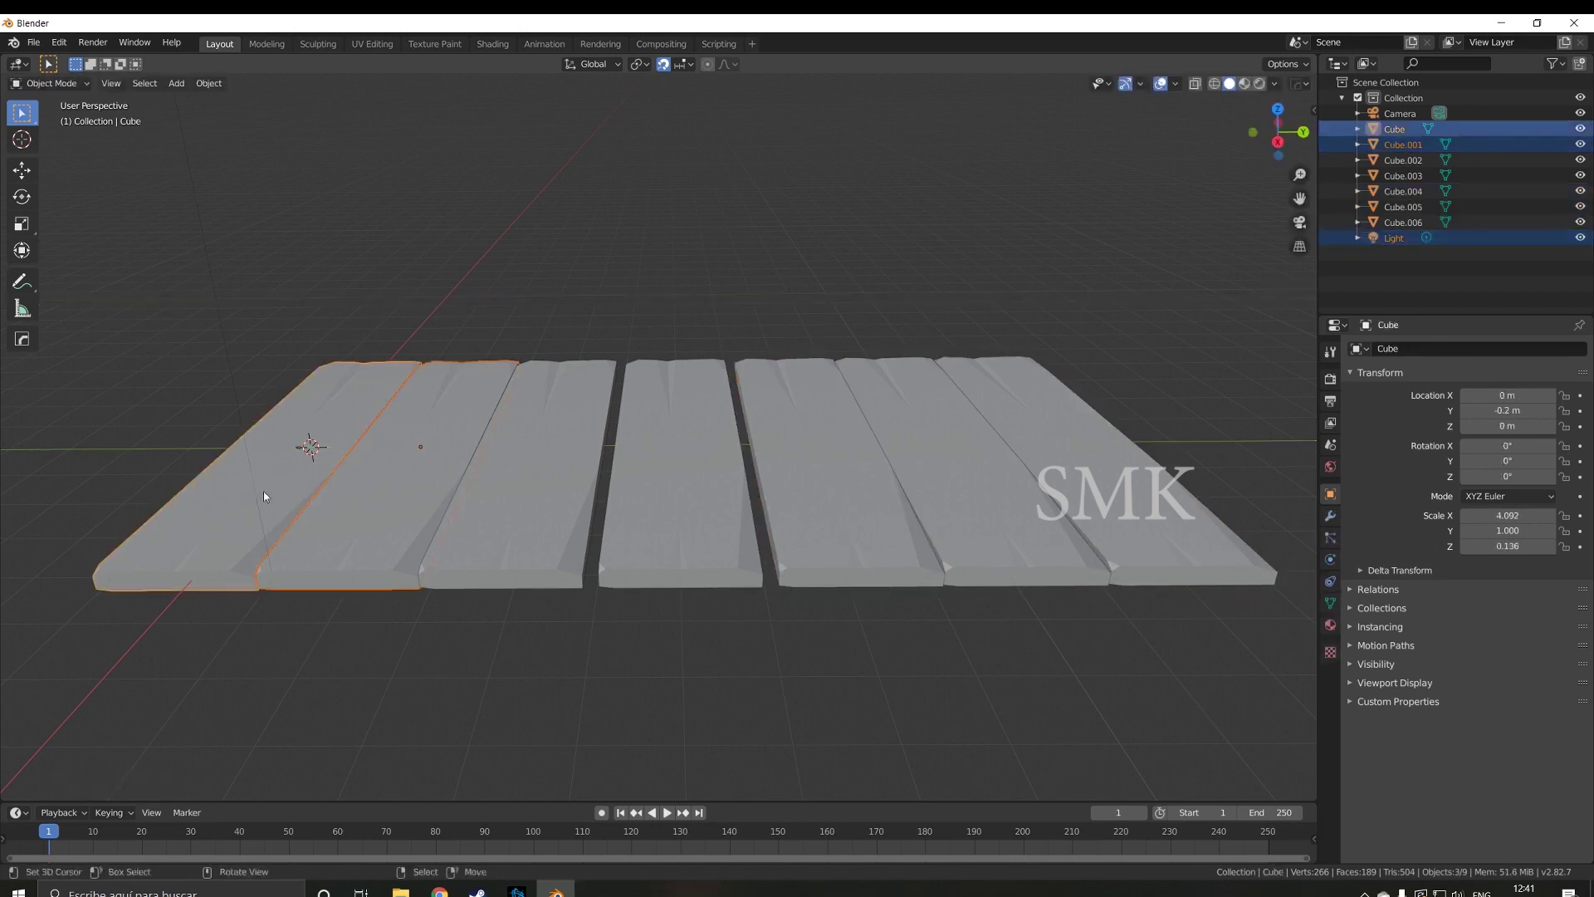
pyautogui.press('g')
pyautogui.press('y')
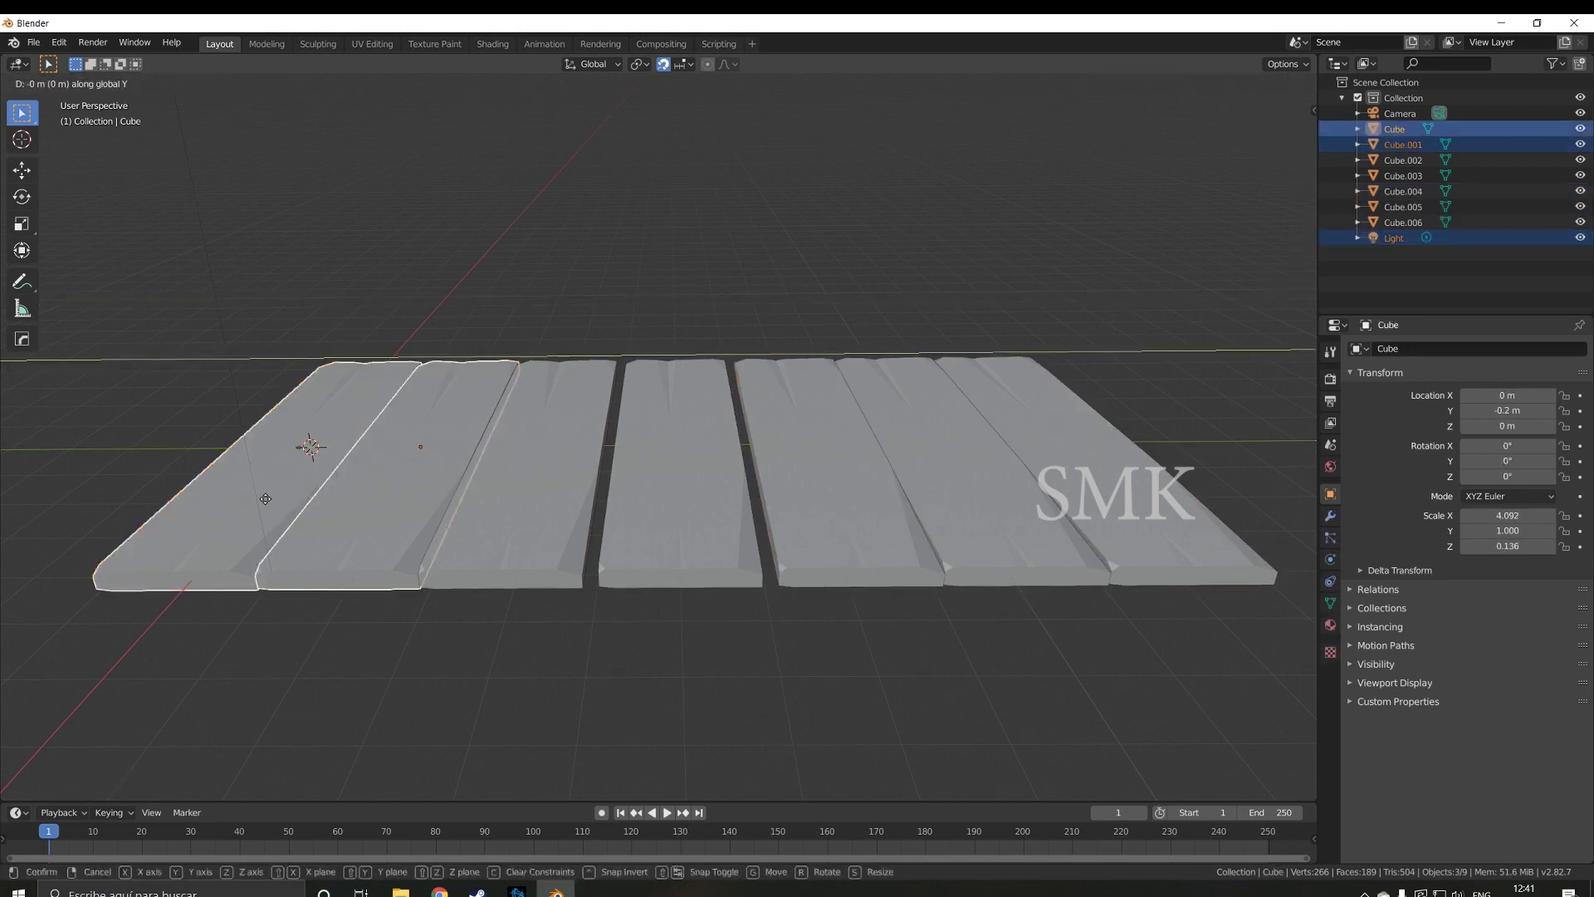
pyautogui.click(184, 481)
# - Move the first plank alone along Y to -0.6 m
pyautogui.click(238, 499)
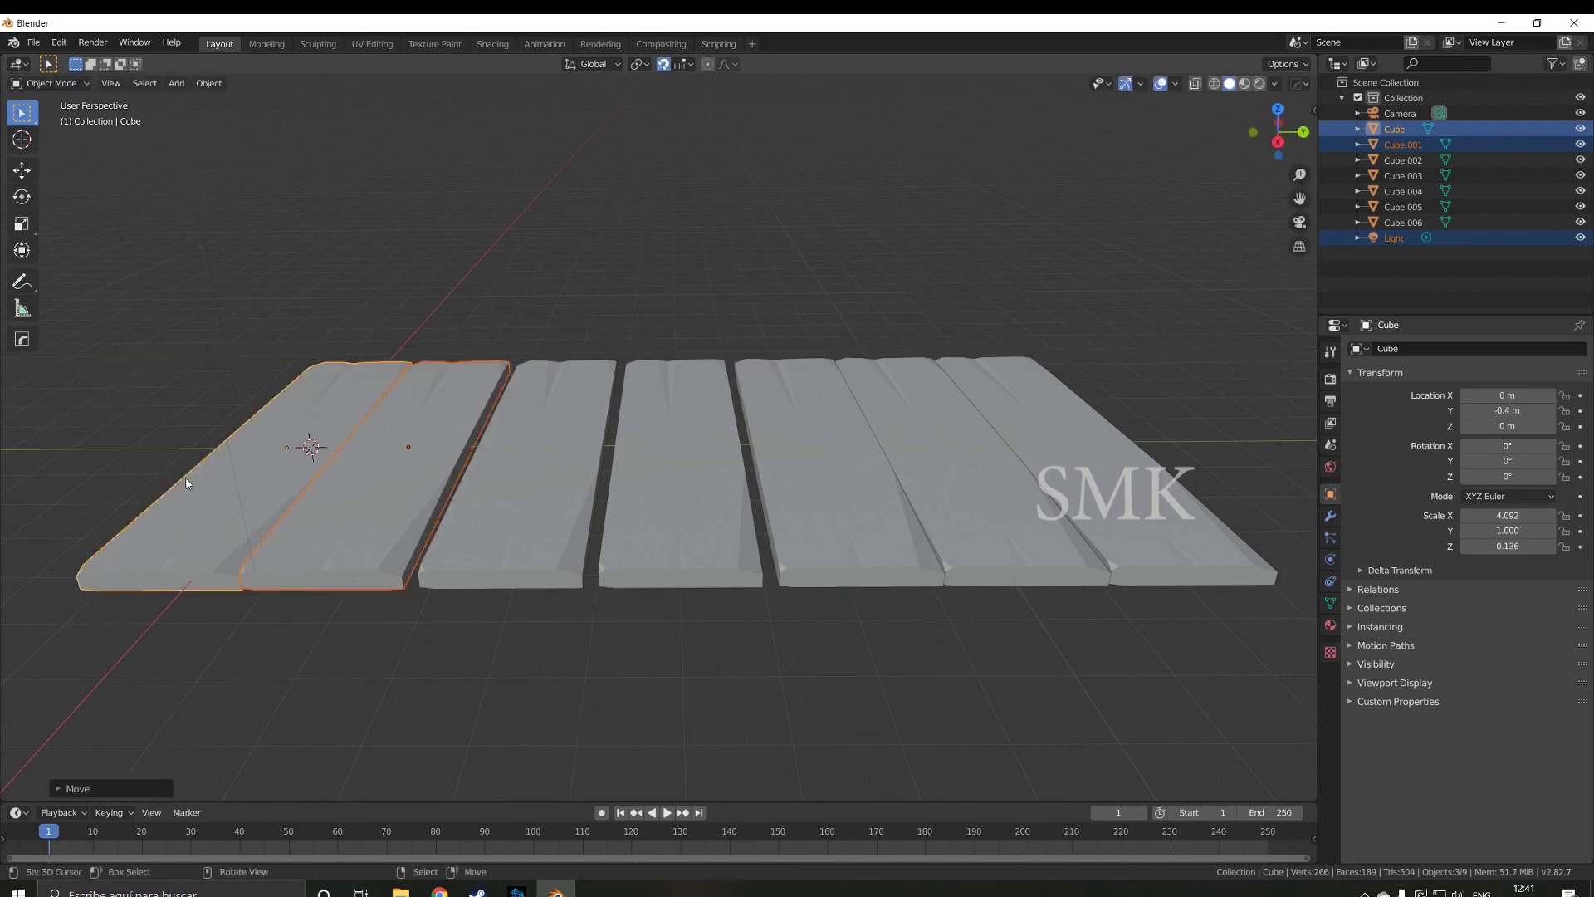
pyautogui.press('g')
pyautogui.press('y')
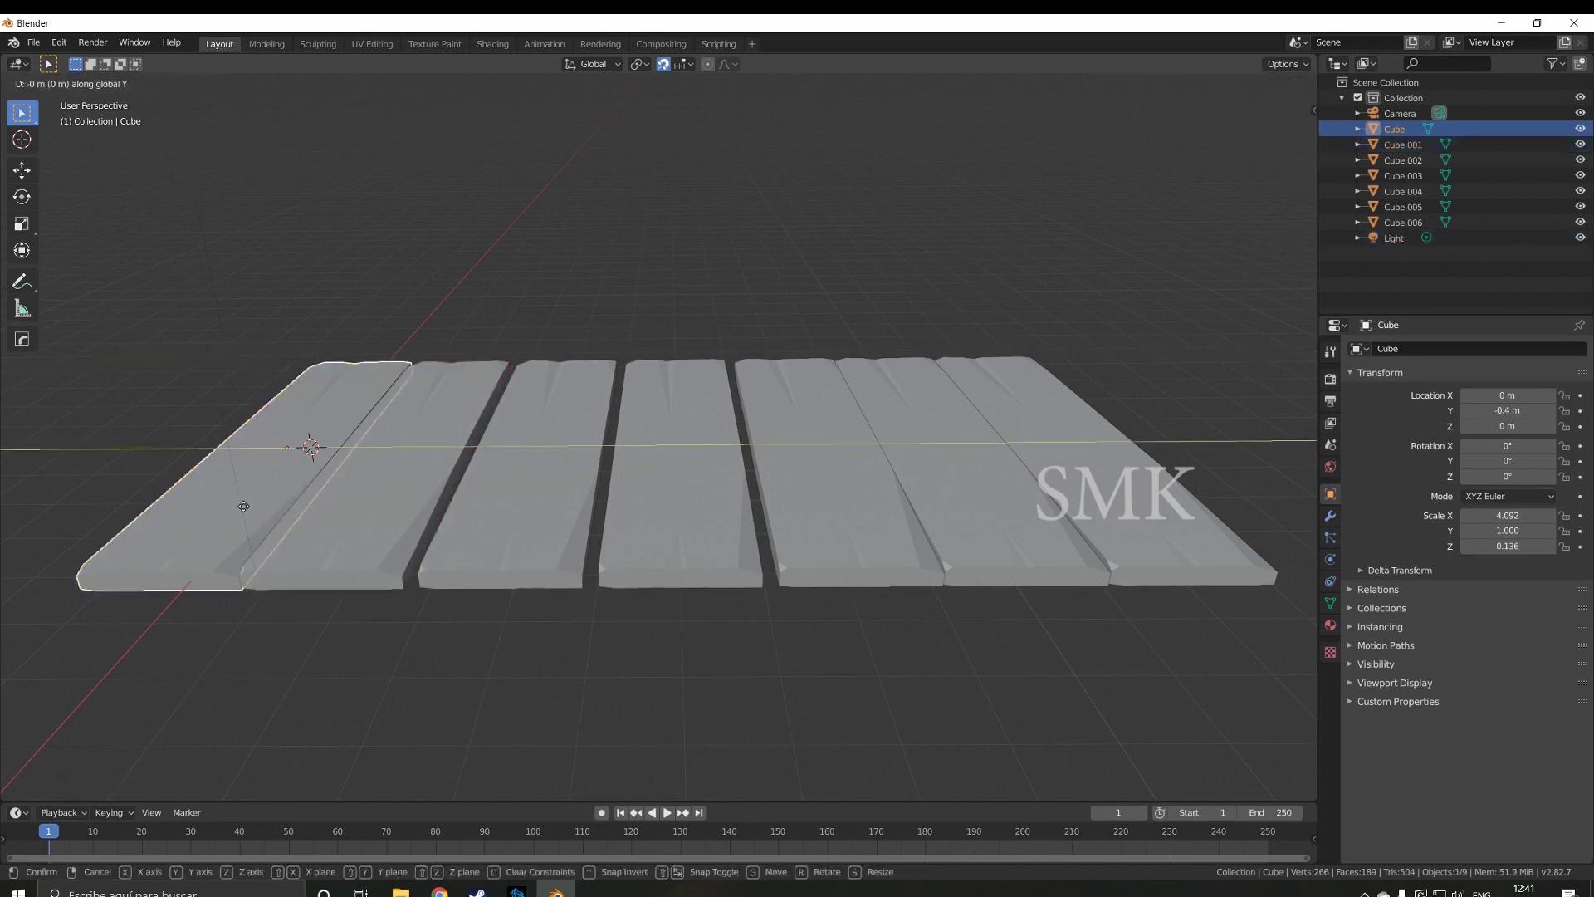
pyautogui.click(175, 492)
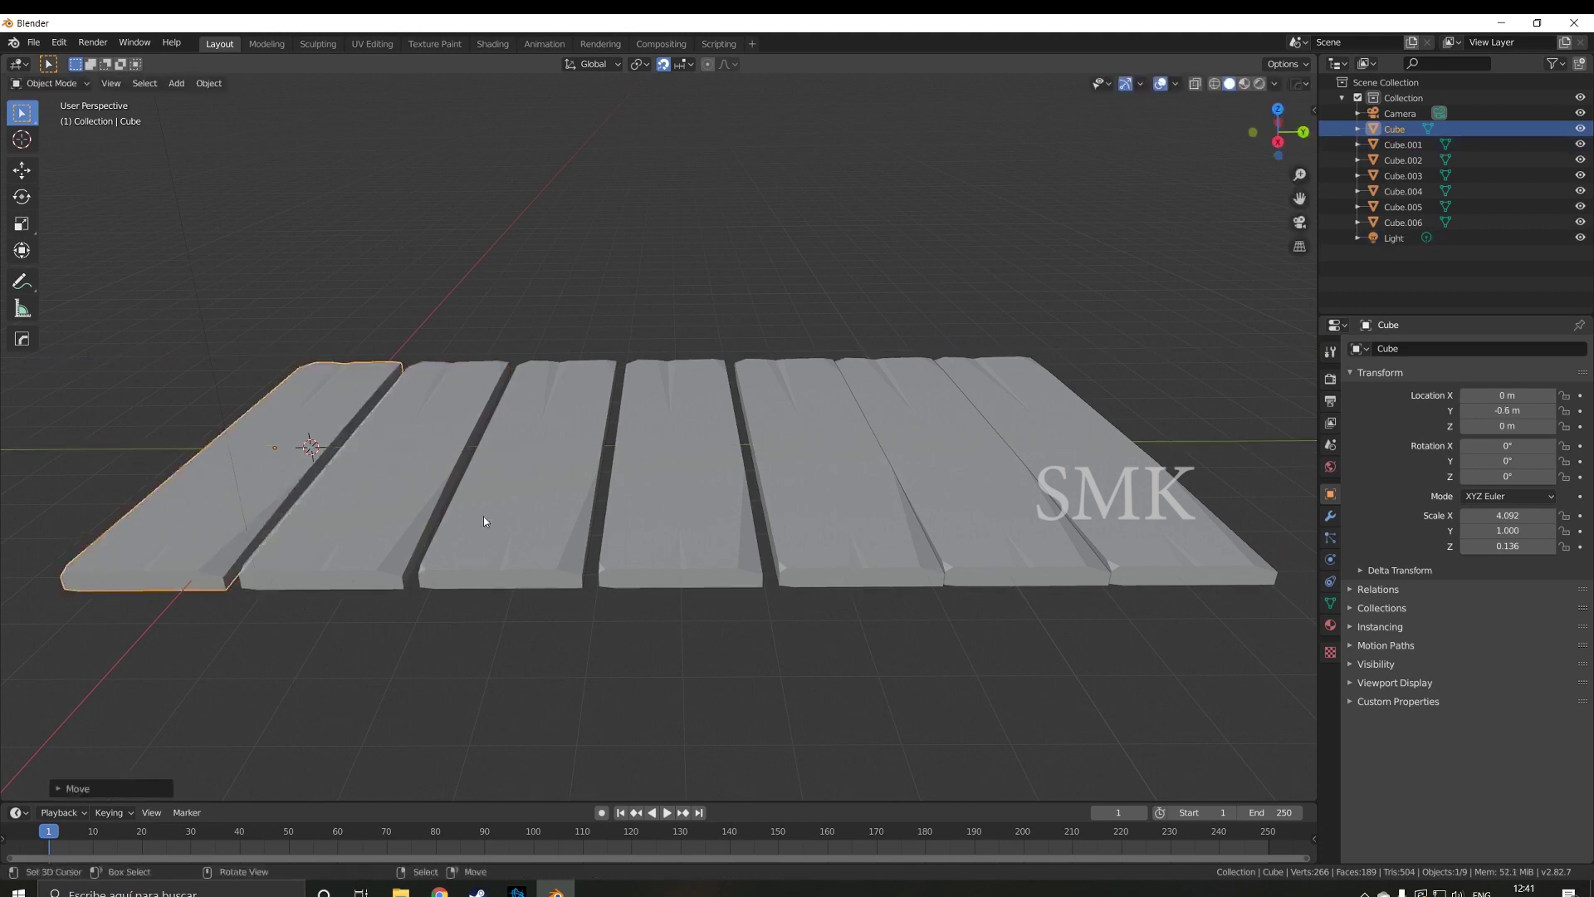
# - Shift the fifth, sixth and last planks outward along Y
pyautogui.click(858, 540)
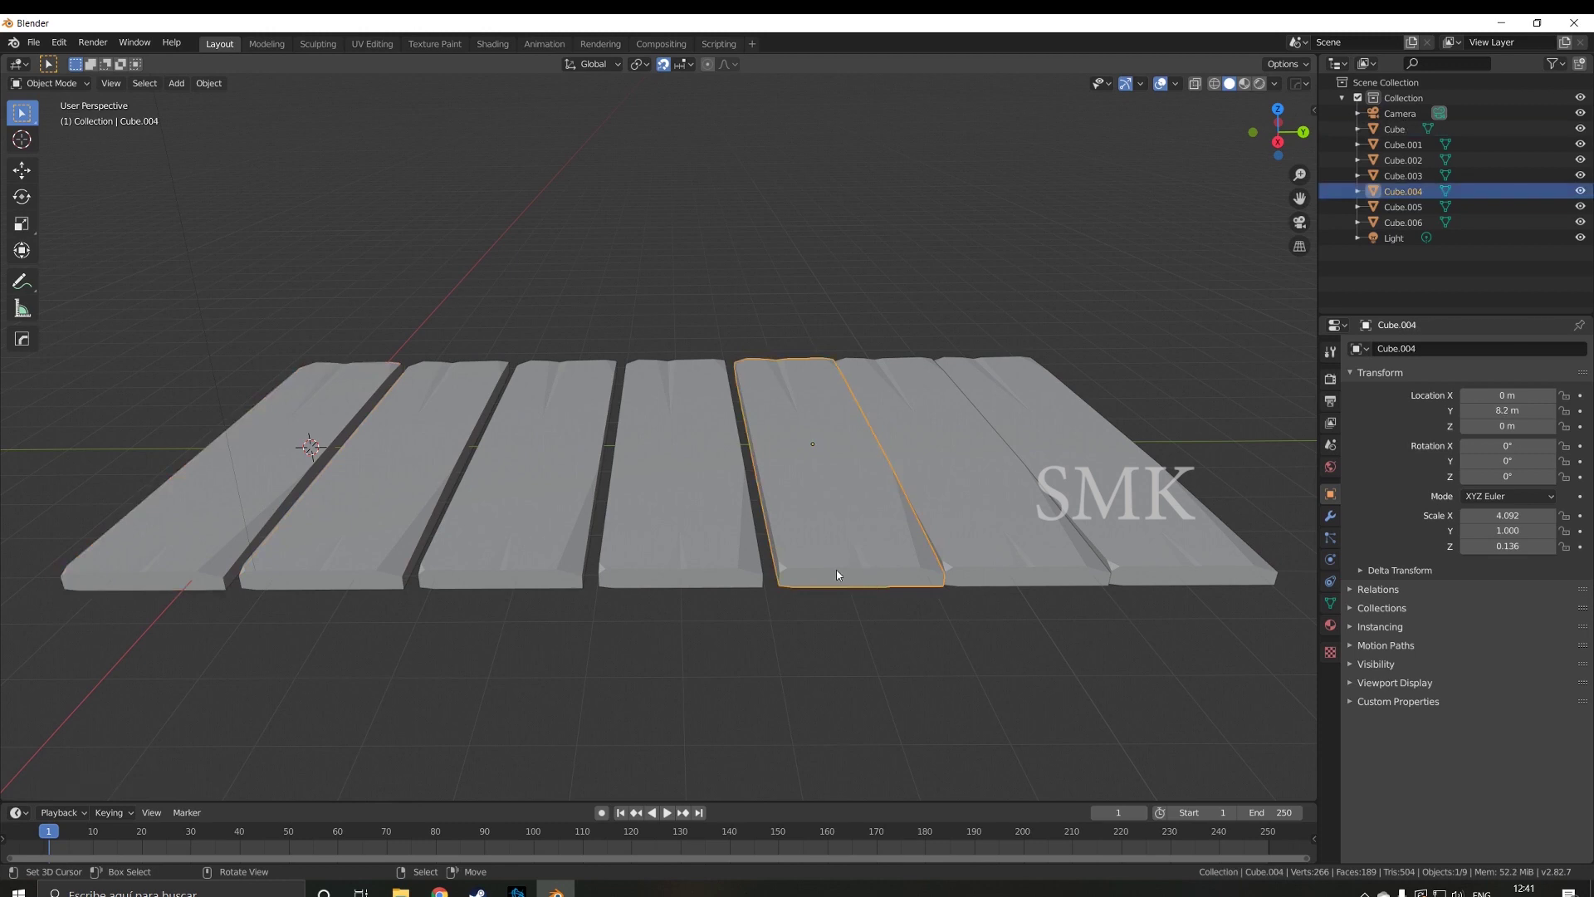
pyautogui.keyDown('shift'); pyautogui.moveTo(878, 566); pyautogui.dragTo(800, 625, button='middle'); pyautogui.keyUp('shift')
pyautogui.click(780, 559)
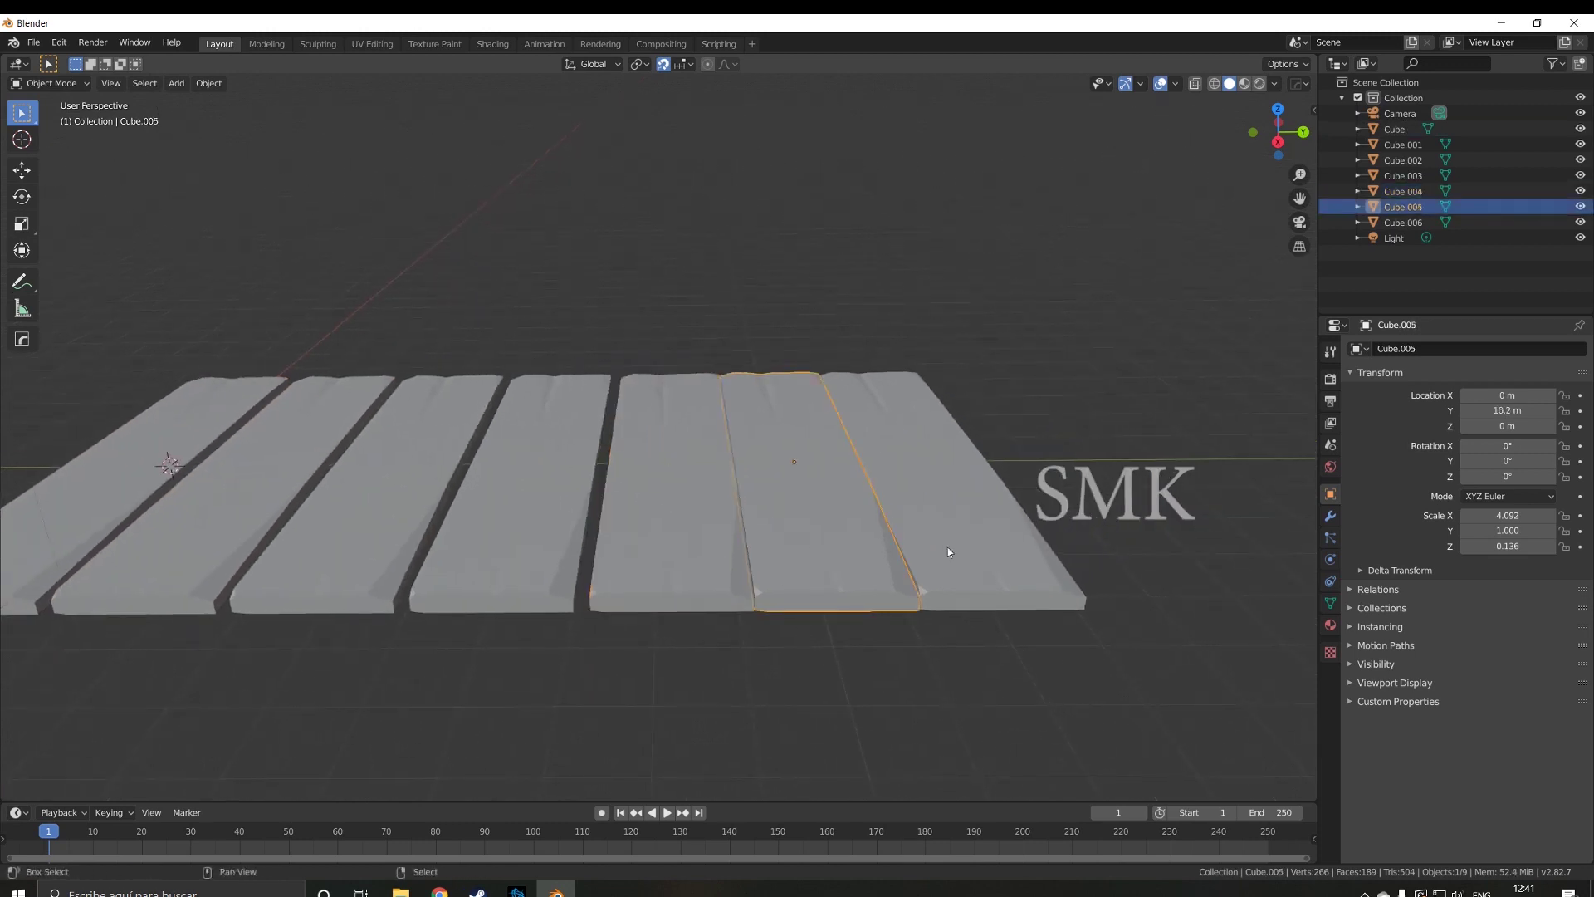
pyautogui.keyDown('shift'); pyautogui.click(948, 547); pyautogui.keyUp('shift')
pyautogui.press('g')
pyautogui.press('y')
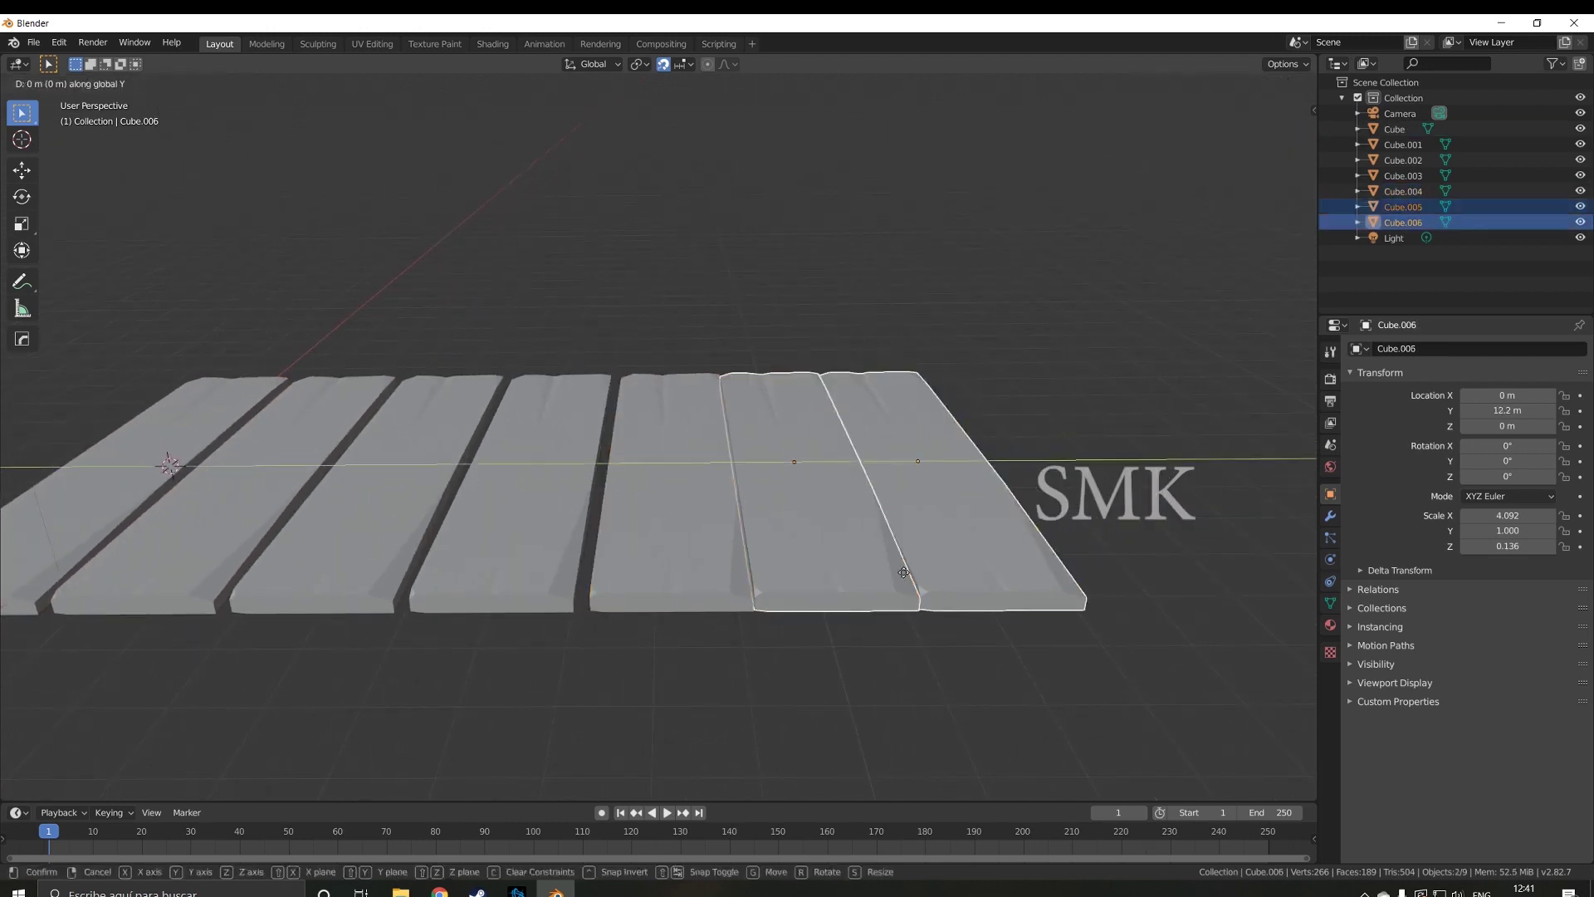
pyautogui.click(1059, 598)
# - Move the last plank alone to Y 12.6 m and view the whole deck
pyautogui.click(1020, 558)
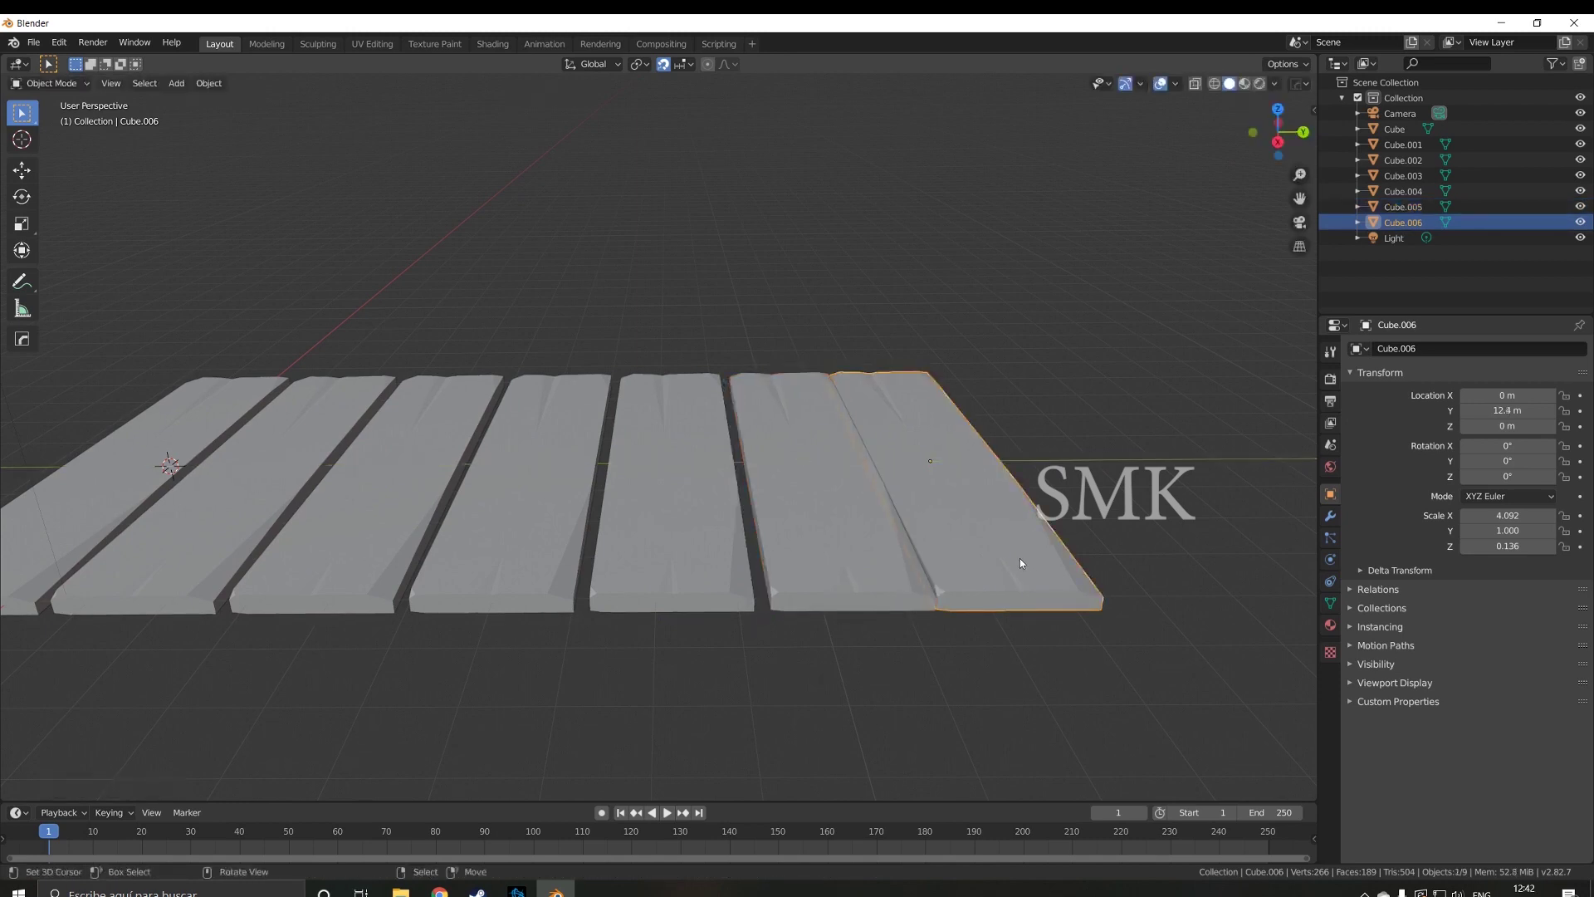
pyautogui.press('g')
pyautogui.press('y')
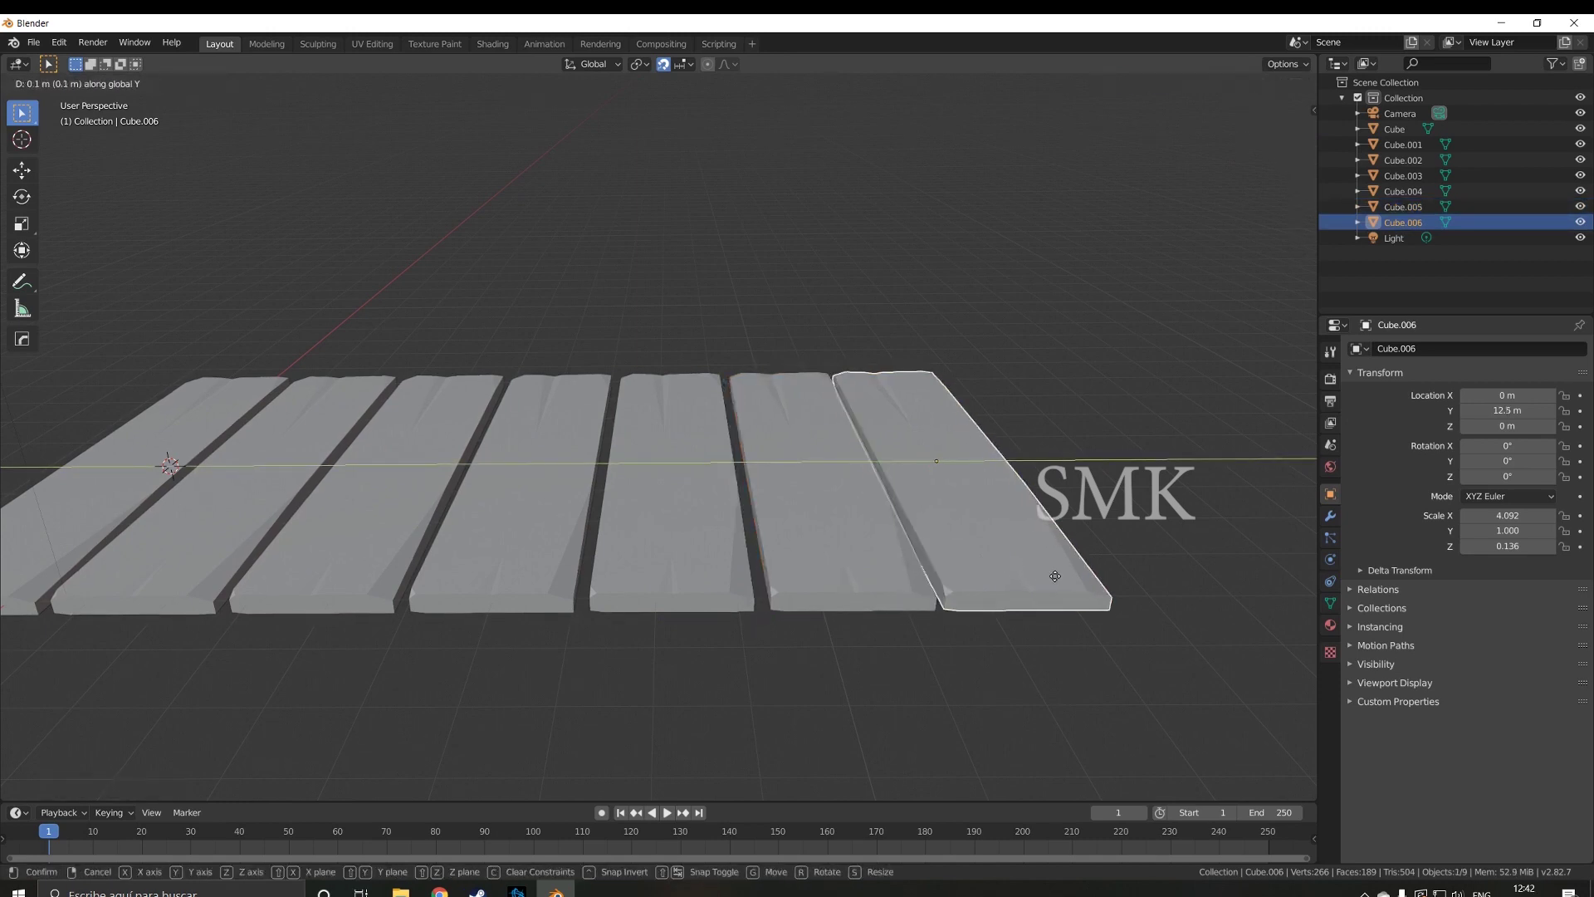
pyautogui.click(1092, 575)
pyautogui.moveTo(551, 645); pyautogui.dragTo(640, 594, button='middle')
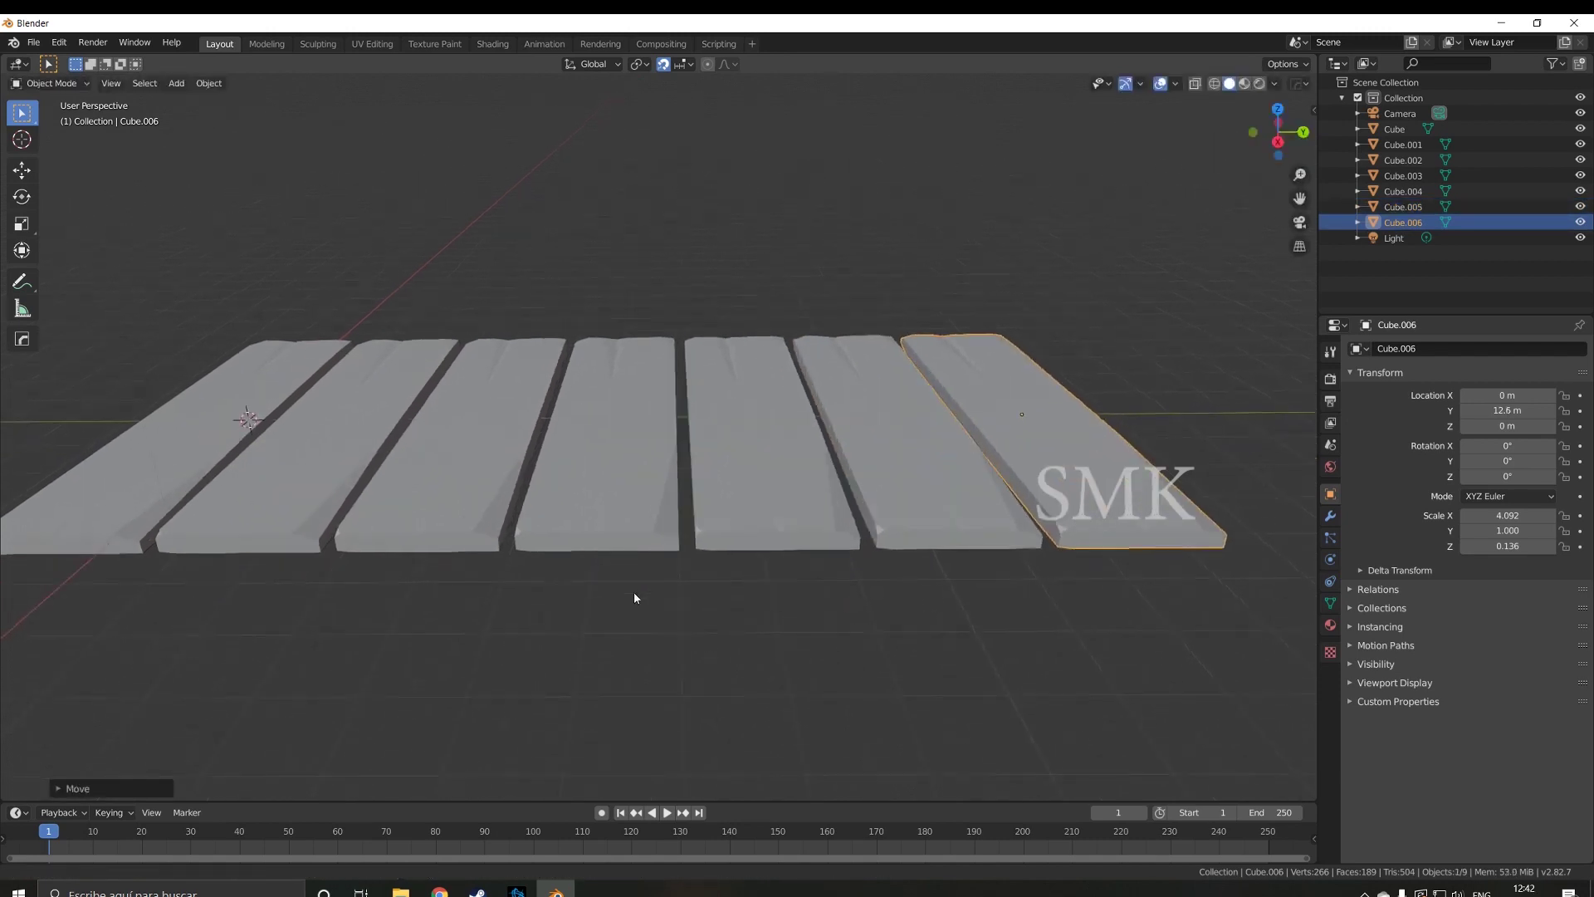
pyautogui.click(610, 488)
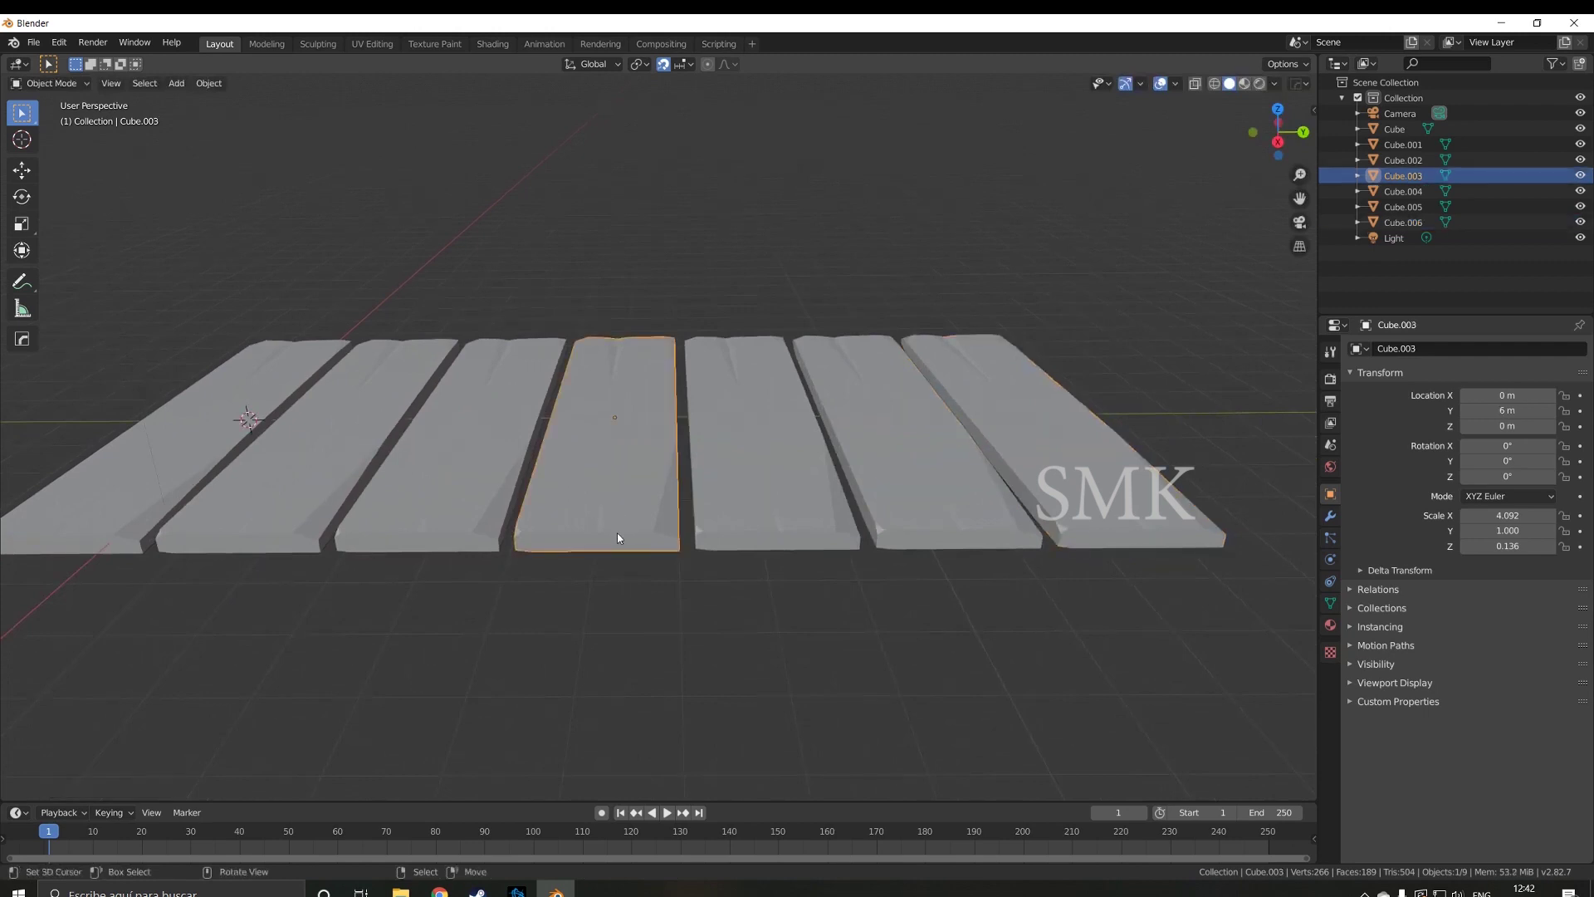
# - Lower the centre plank to Z -1 m and its two neighbours to -0.8 m
pyautogui.press('g')
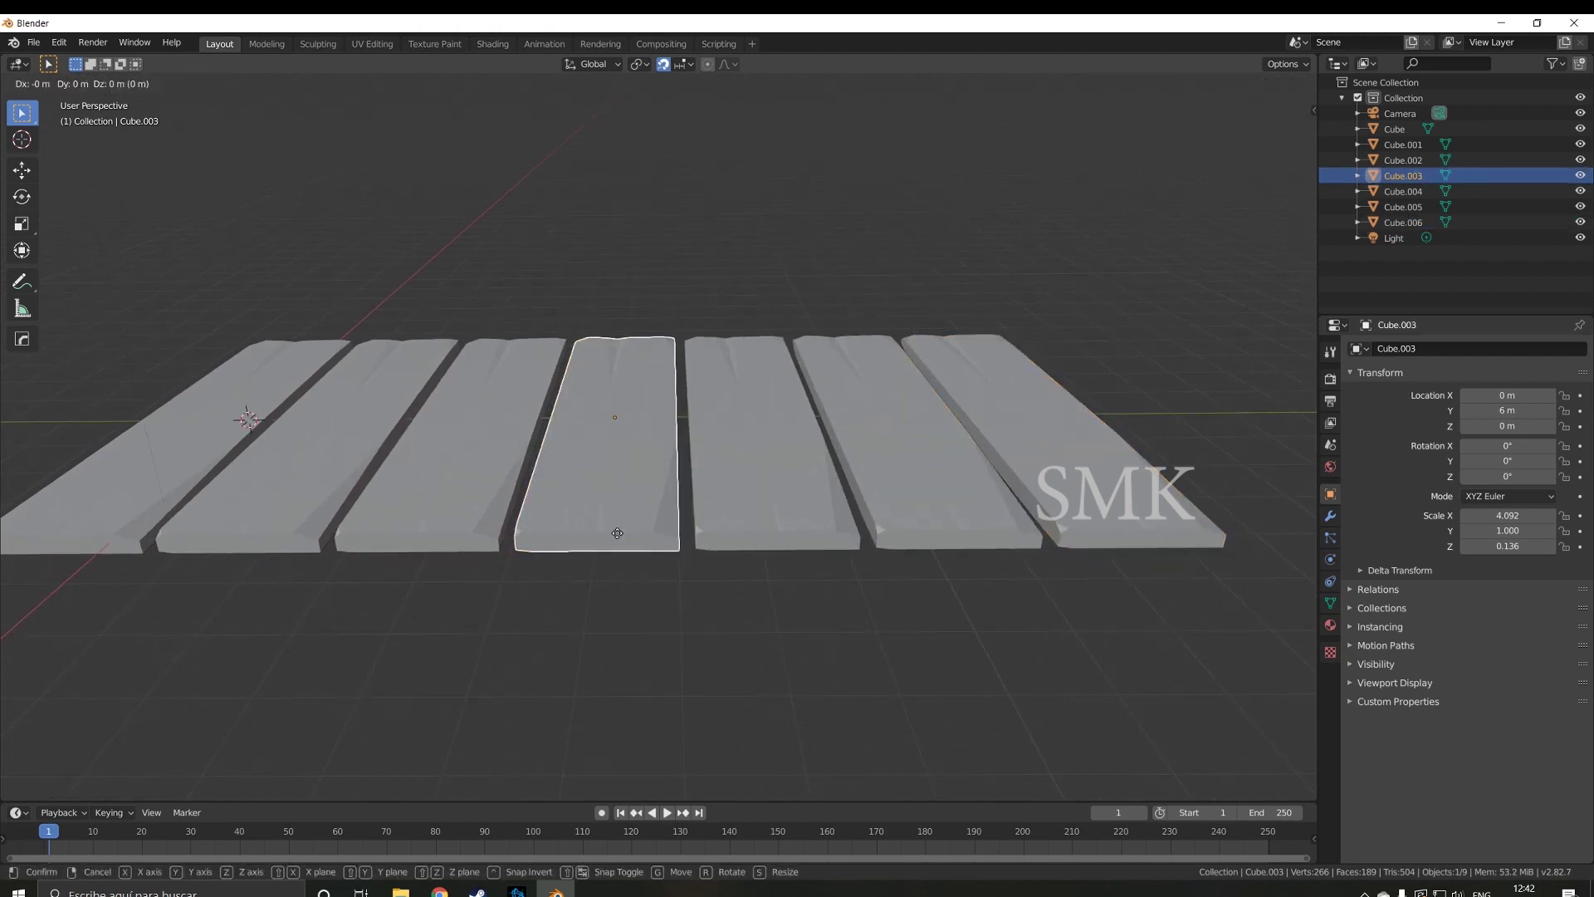
pyautogui.press('z')
pyautogui.click(614, 576)
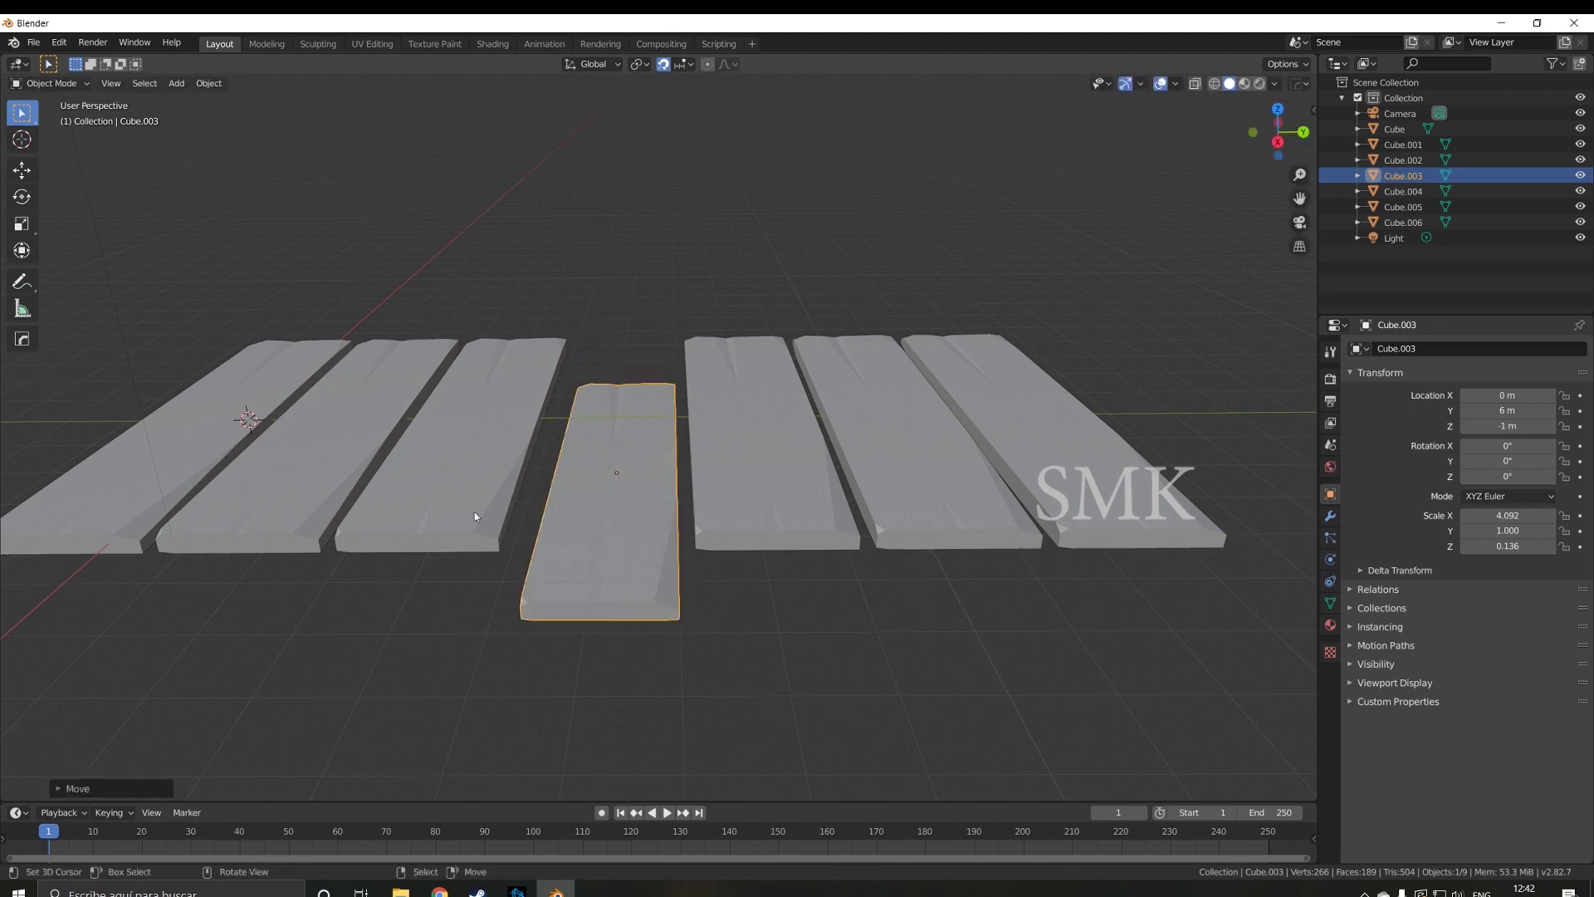
pyautogui.click(475, 512)
pyautogui.keyDown('shift'); pyautogui.click(720, 491); pyautogui.keyUp('shift')
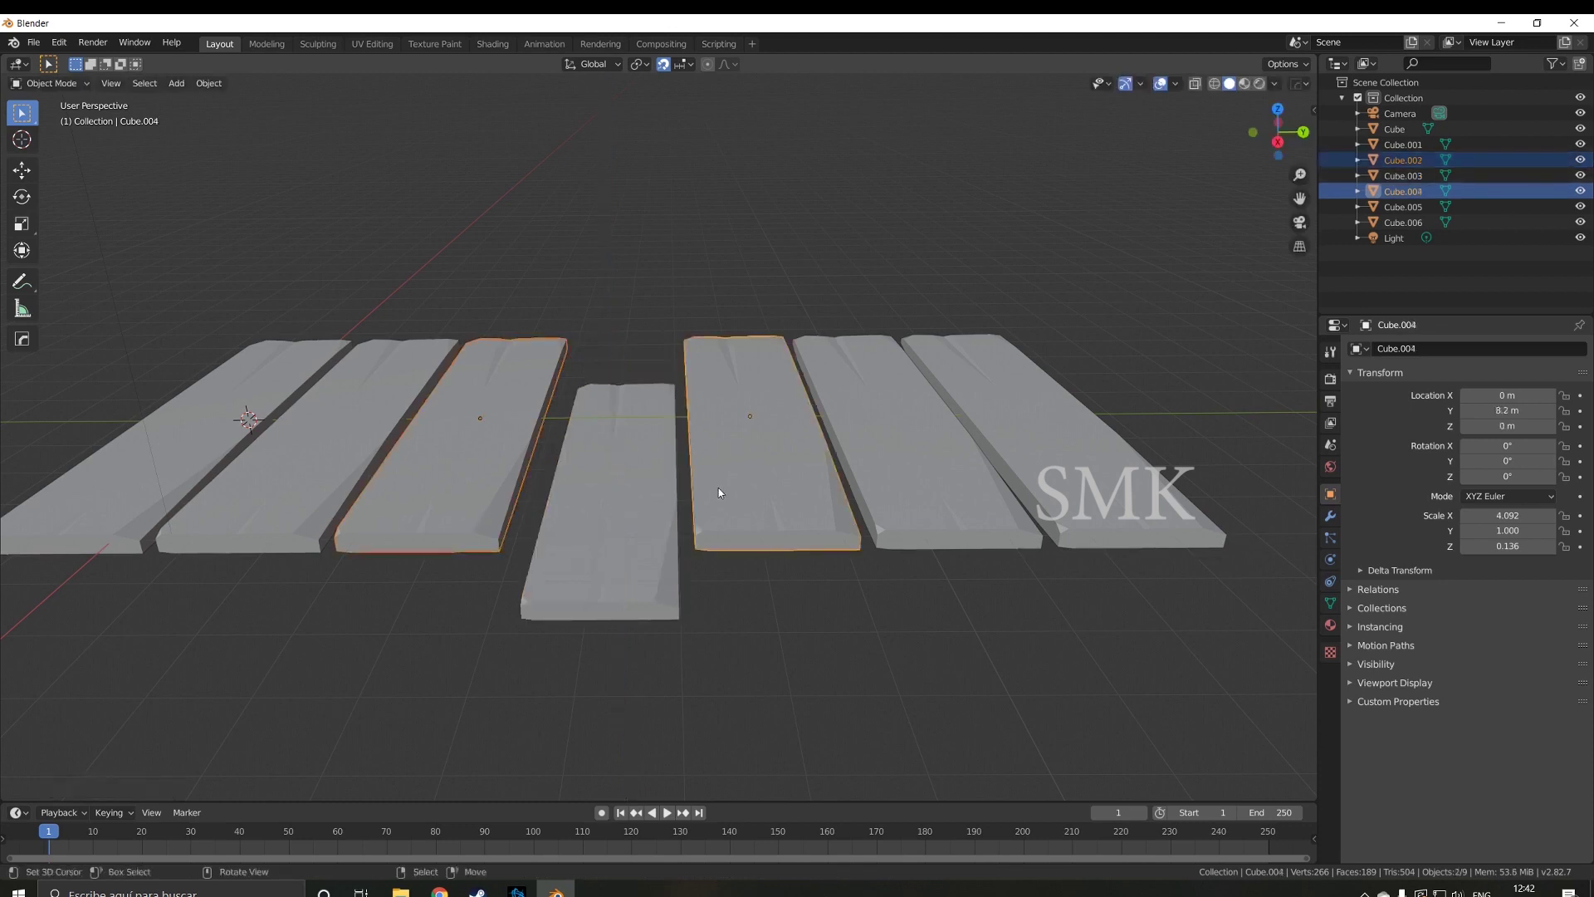
pyautogui.press('g')
pyautogui.press('z')
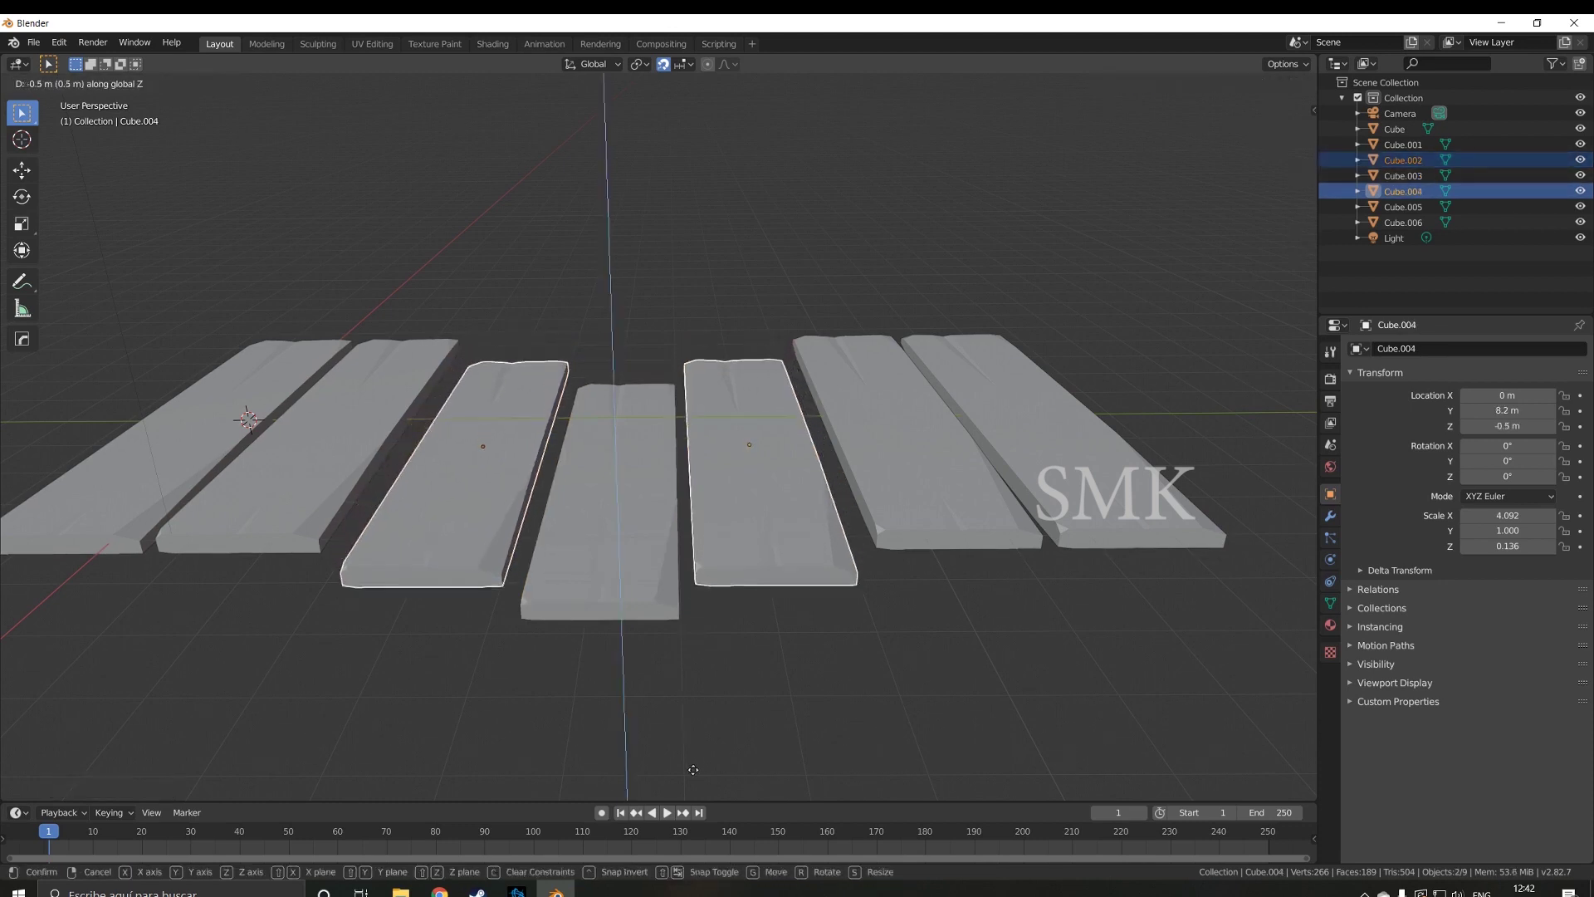
pyautogui.click(680, 714)
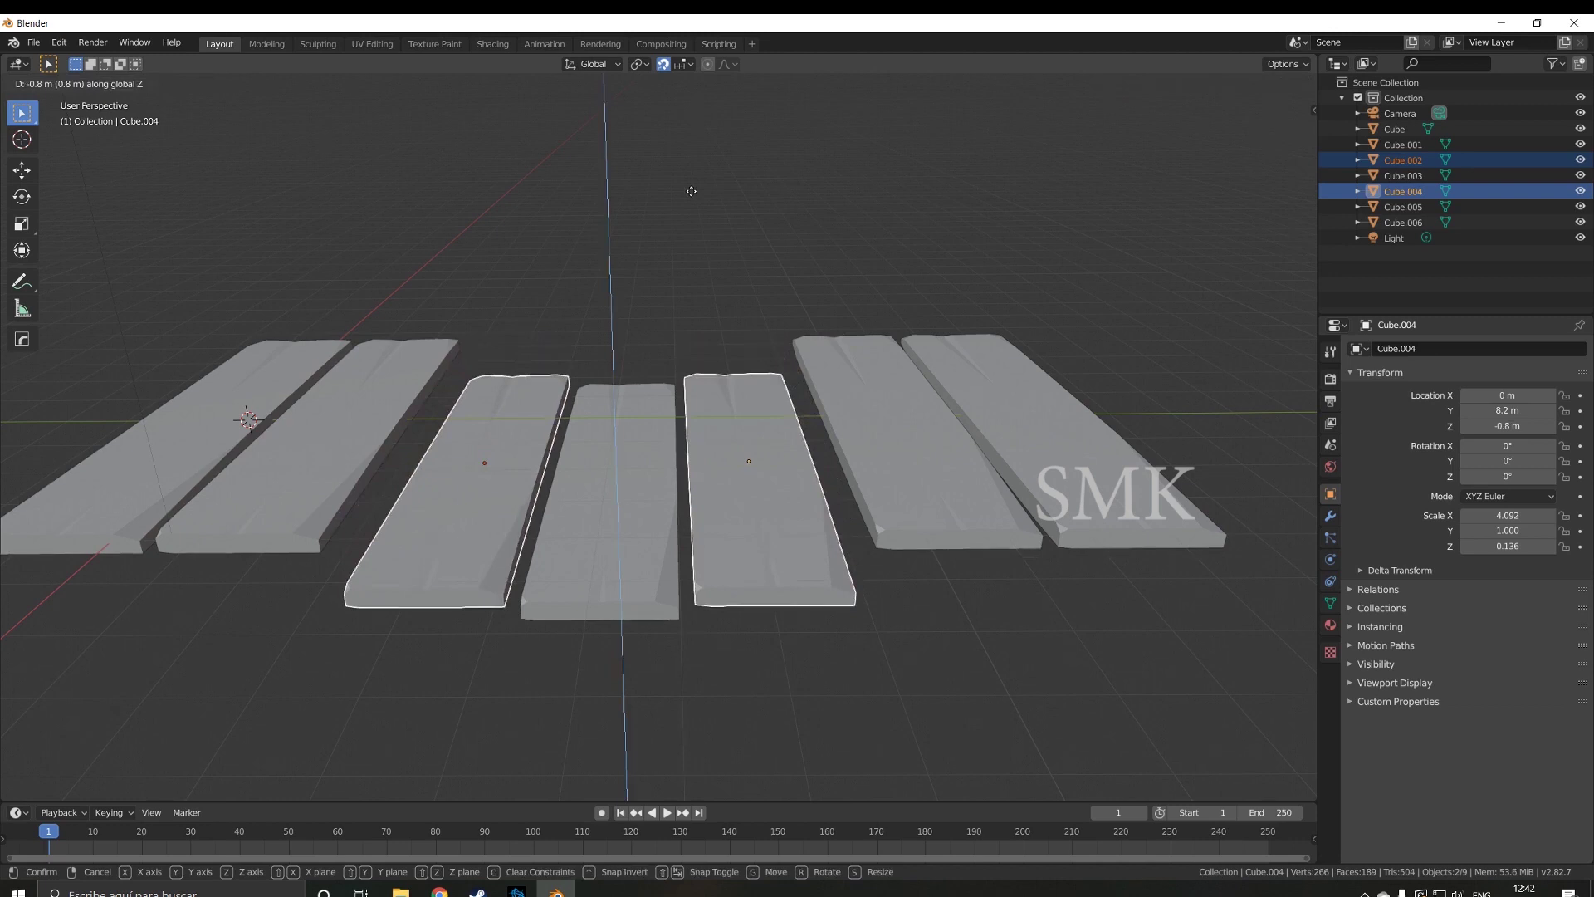
# - Lower the second and sixth planks to Z -0.6 m
pyautogui.click(345, 428)
pyautogui.keyDown('shift'); pyautogui.click(909, 469); pyautogui.keyUp('shift')
pyautogui.press('g')
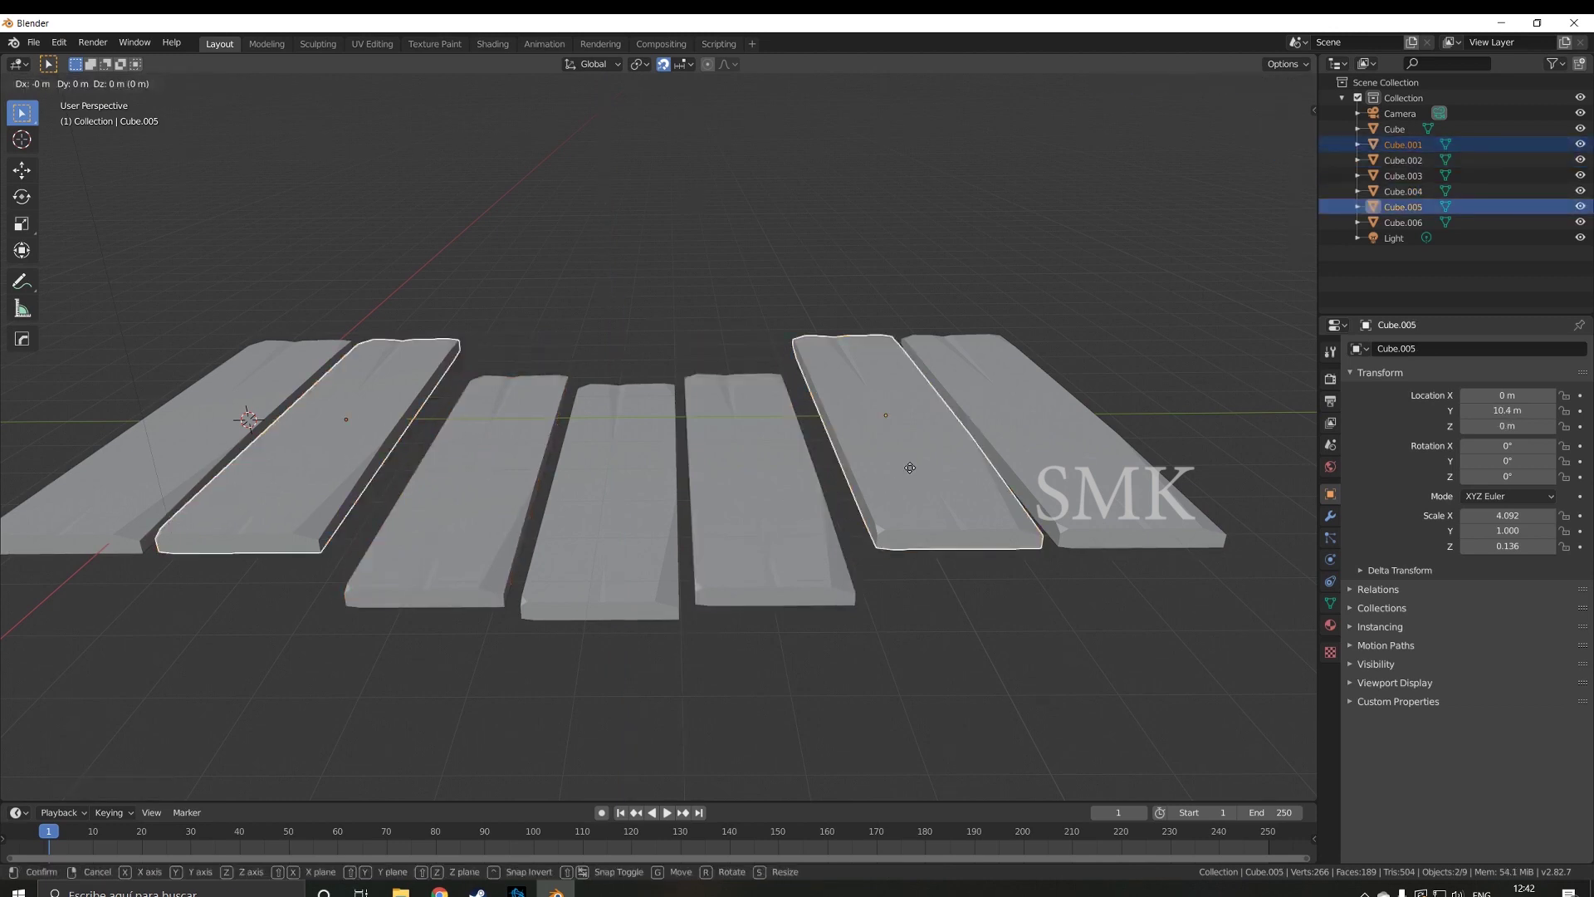
pyautogui.press('z')
pyautogui.click(816, 673)
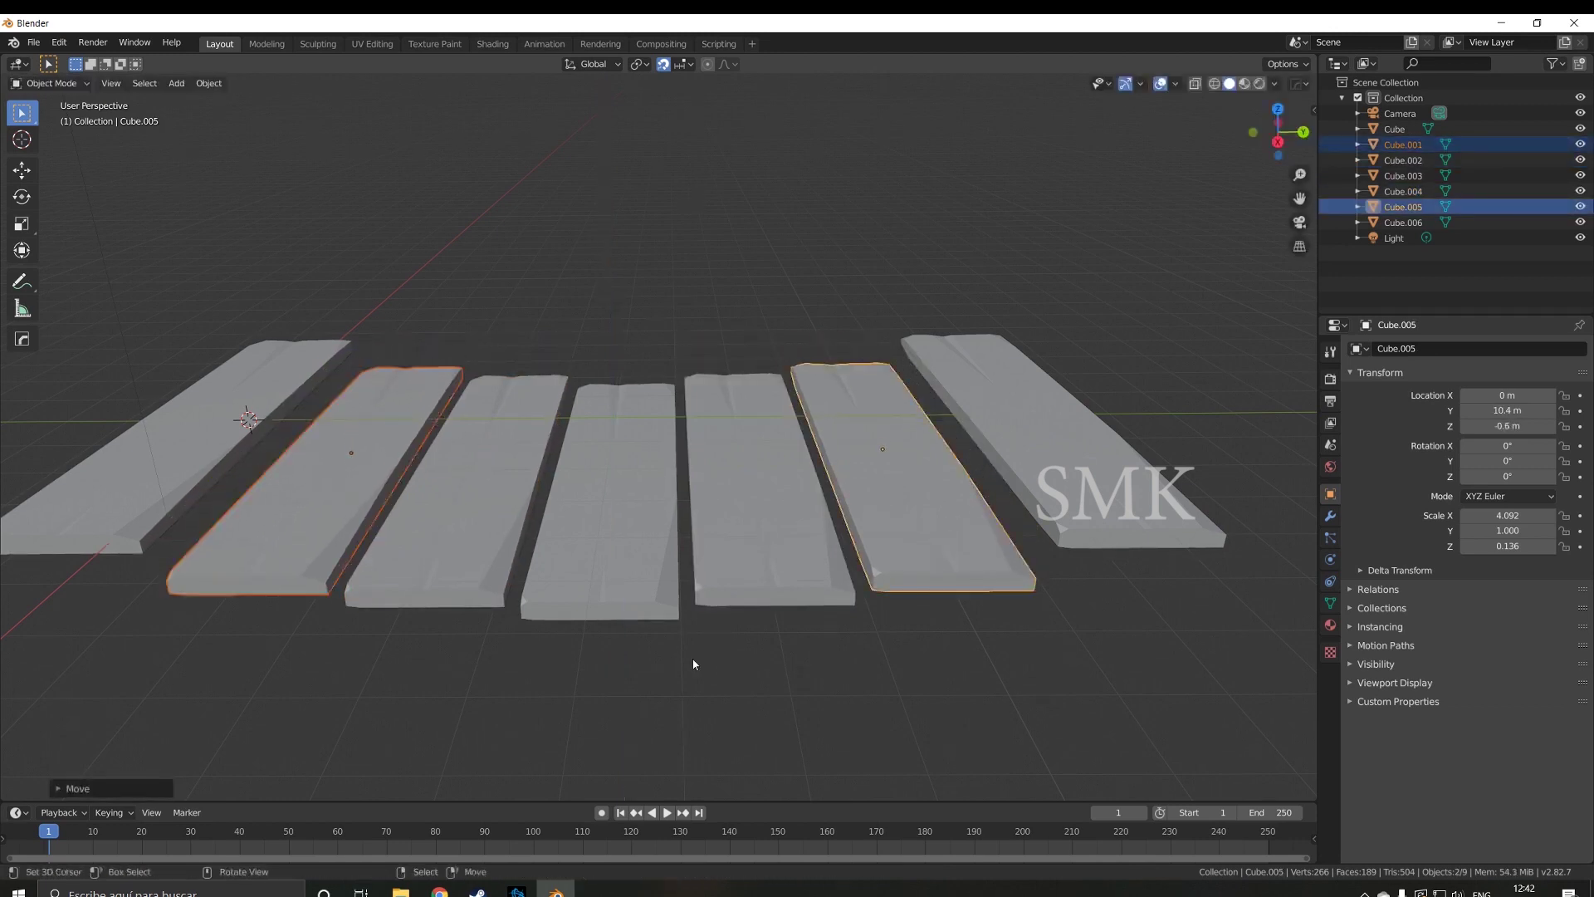
# - Lower the two end planks to Z -0.2 m and check the sag from above
pyautogui.moveTo(694, 658); pyautogui.dragTo(686, 626, button='middle')
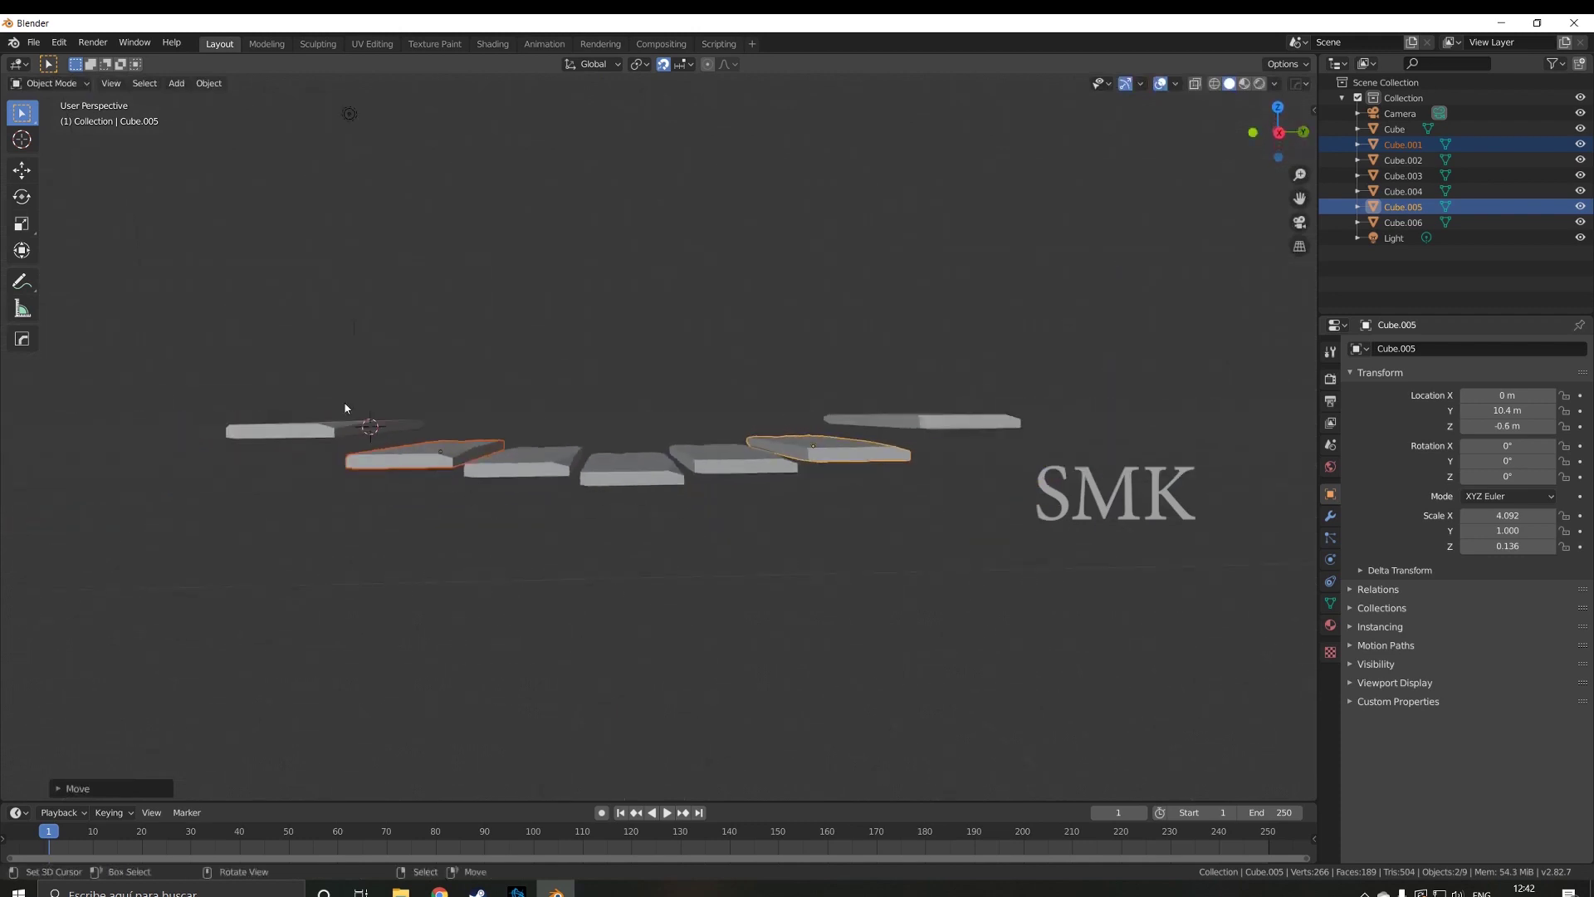
pyautogui.click(345, 407)
pyautogui.click(282, 430)
pyautogui.click(902, 427)
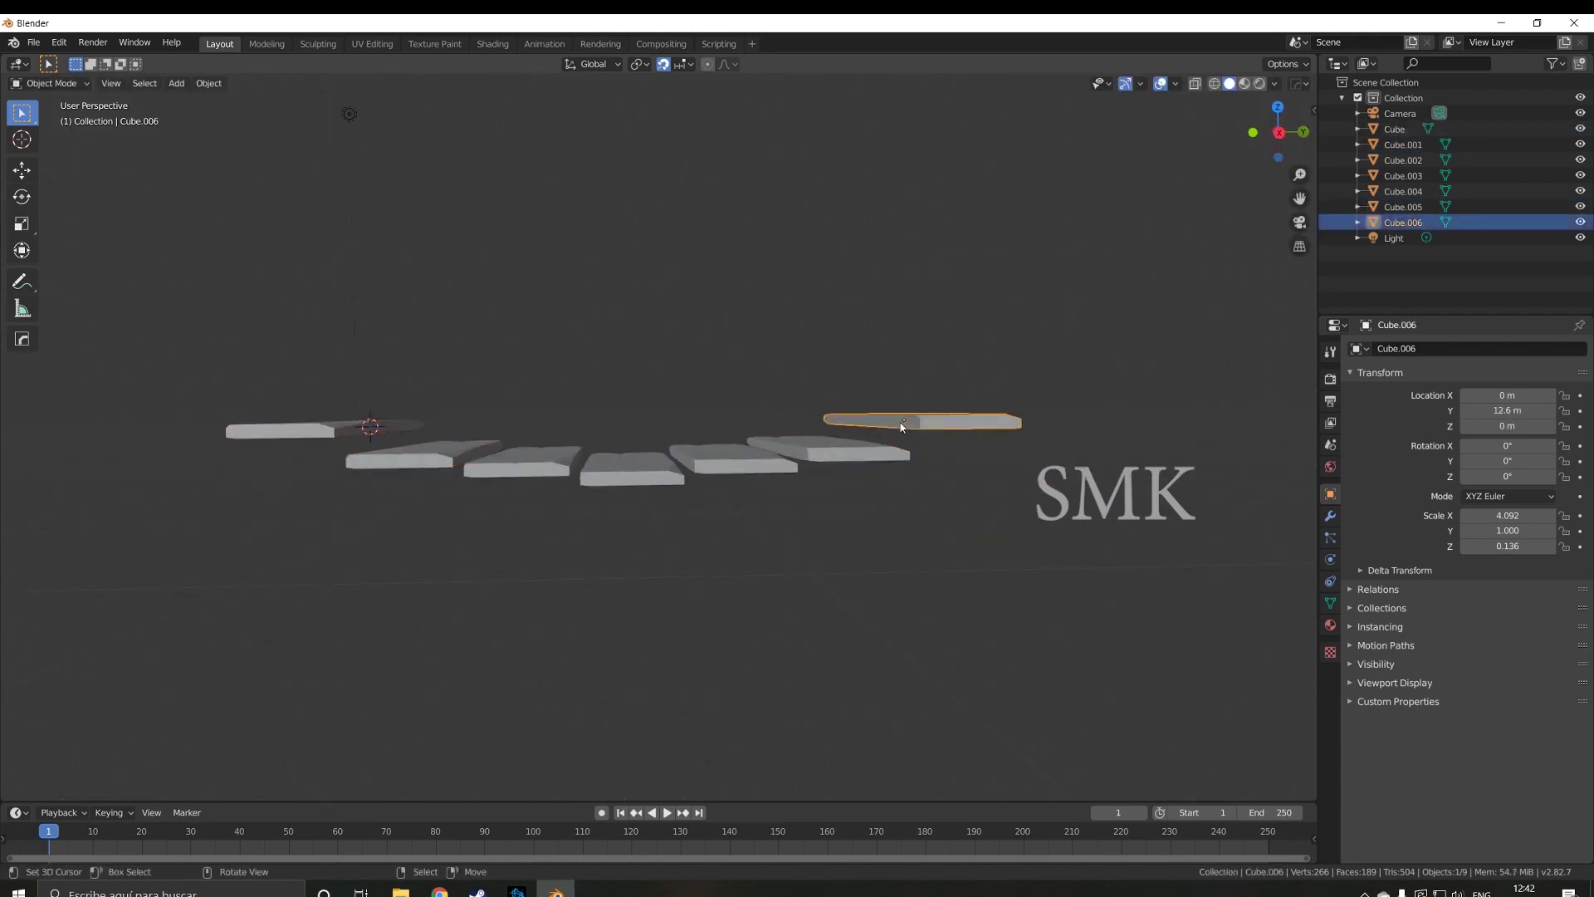
pyautogui.keyDown('shift'); pyautogui.click(319, 425); pyautogui.keyUp('shift')
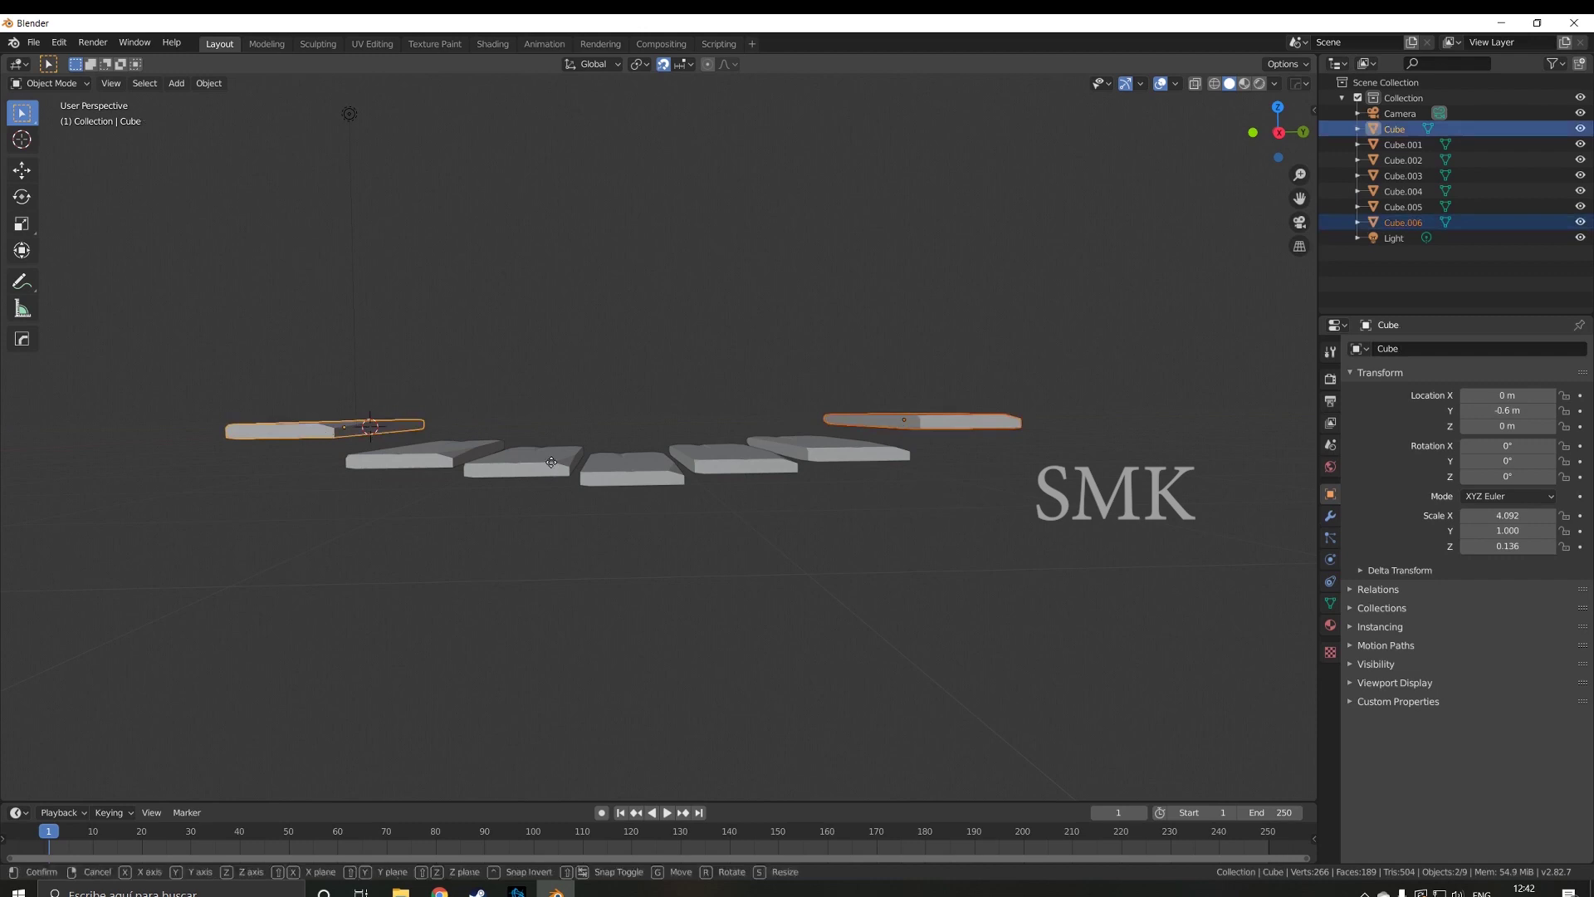
pyautogui.press('g')
pyautogui.press('z')
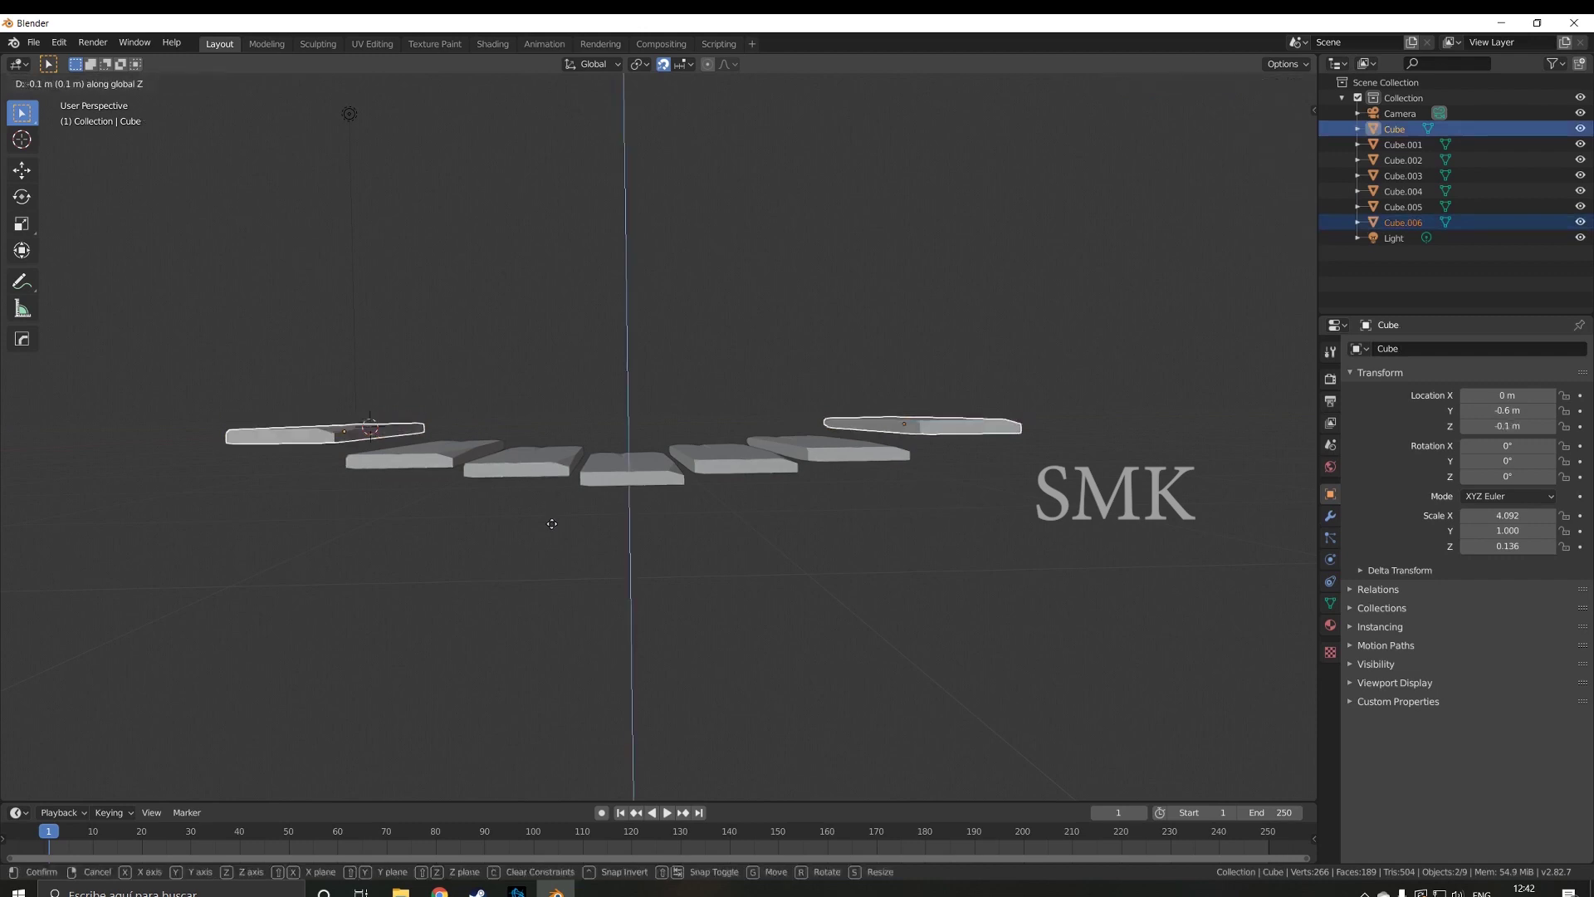
pyautogui.click(552, 533)
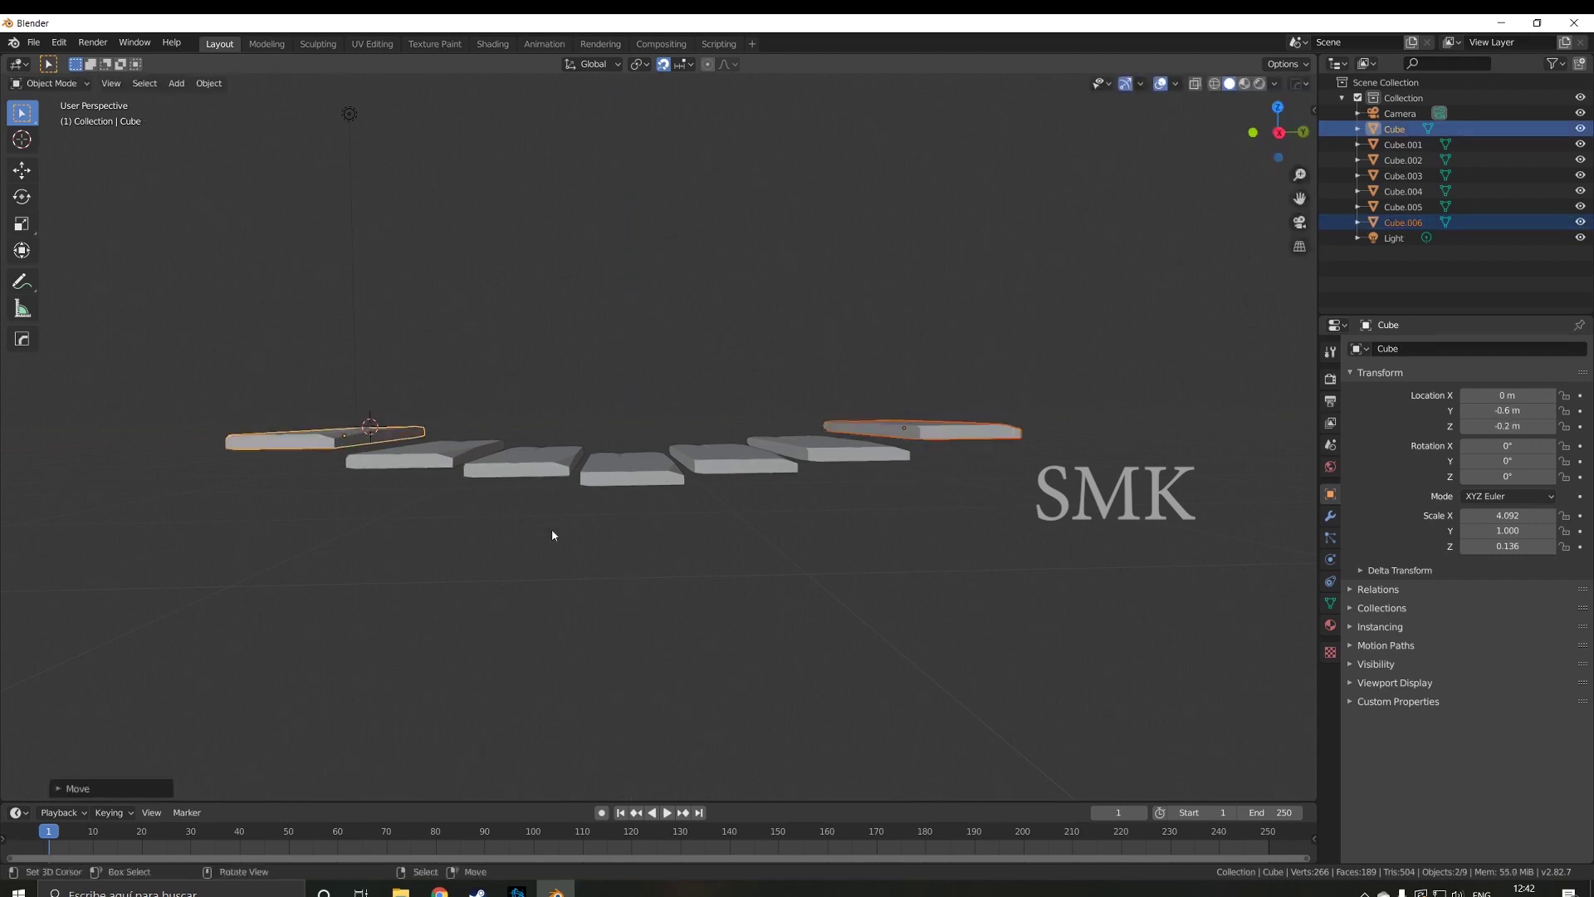
pyautogui.press('Tab')
pyautogui.moveTo(569, 528)
pyautogui.mouseDown(button='middle')
pyautogui.moveTo(579, 546)
pyautogui.moveTo(514, 554)
pyautogui.moveTo(300, 458)
pyautogui.mouseUp(button='middle')
pyautogui.press('Tab')
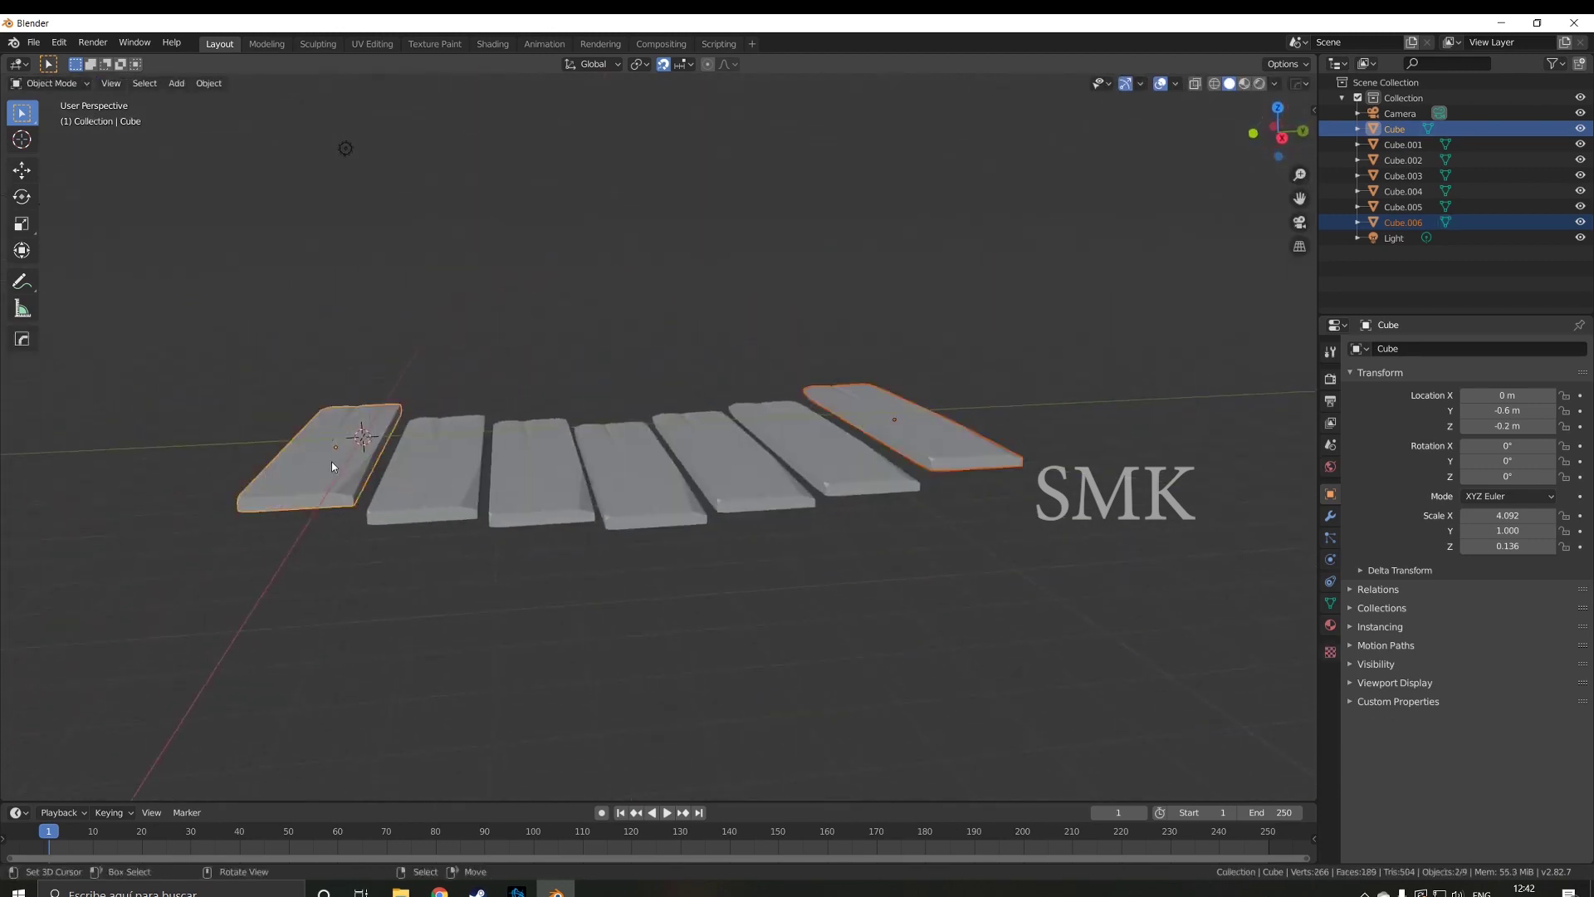
# - Cancel a trial X rotation of the leftmost plank, then tilt the second plank about X
pyautogui.click(332, 461)
pyautogui.press('r')
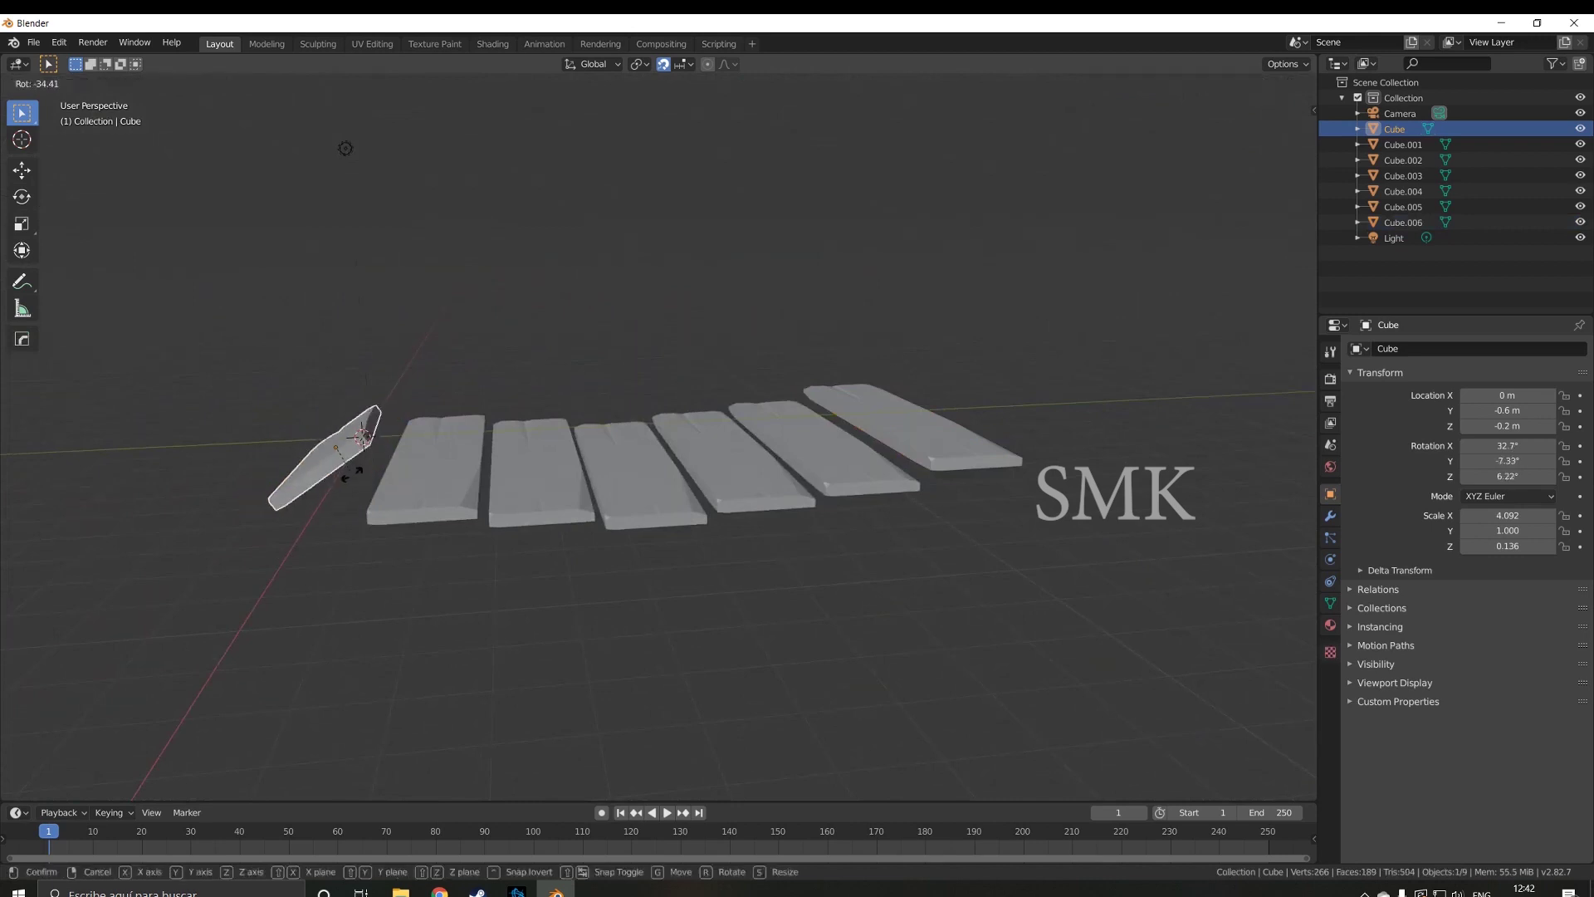
pyautogui.press('x')
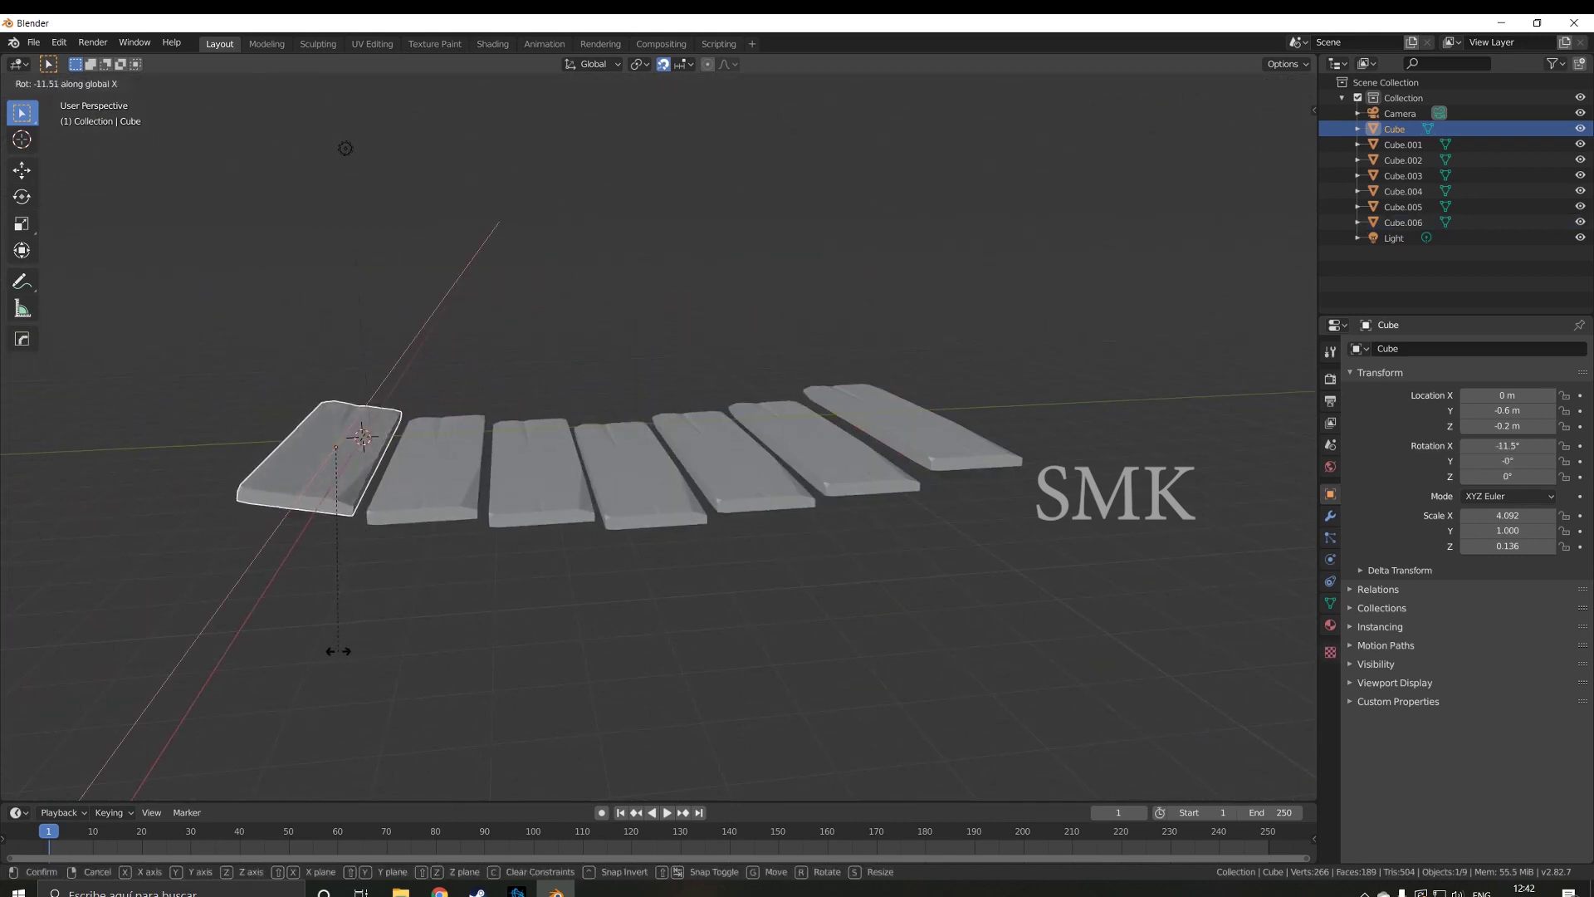
pyautogui.press('Escape')
pyautogui.click(454, 501)
pyautogui.moveTo(467, 500); pyautogui.dragTo(499, 488, button='middle')
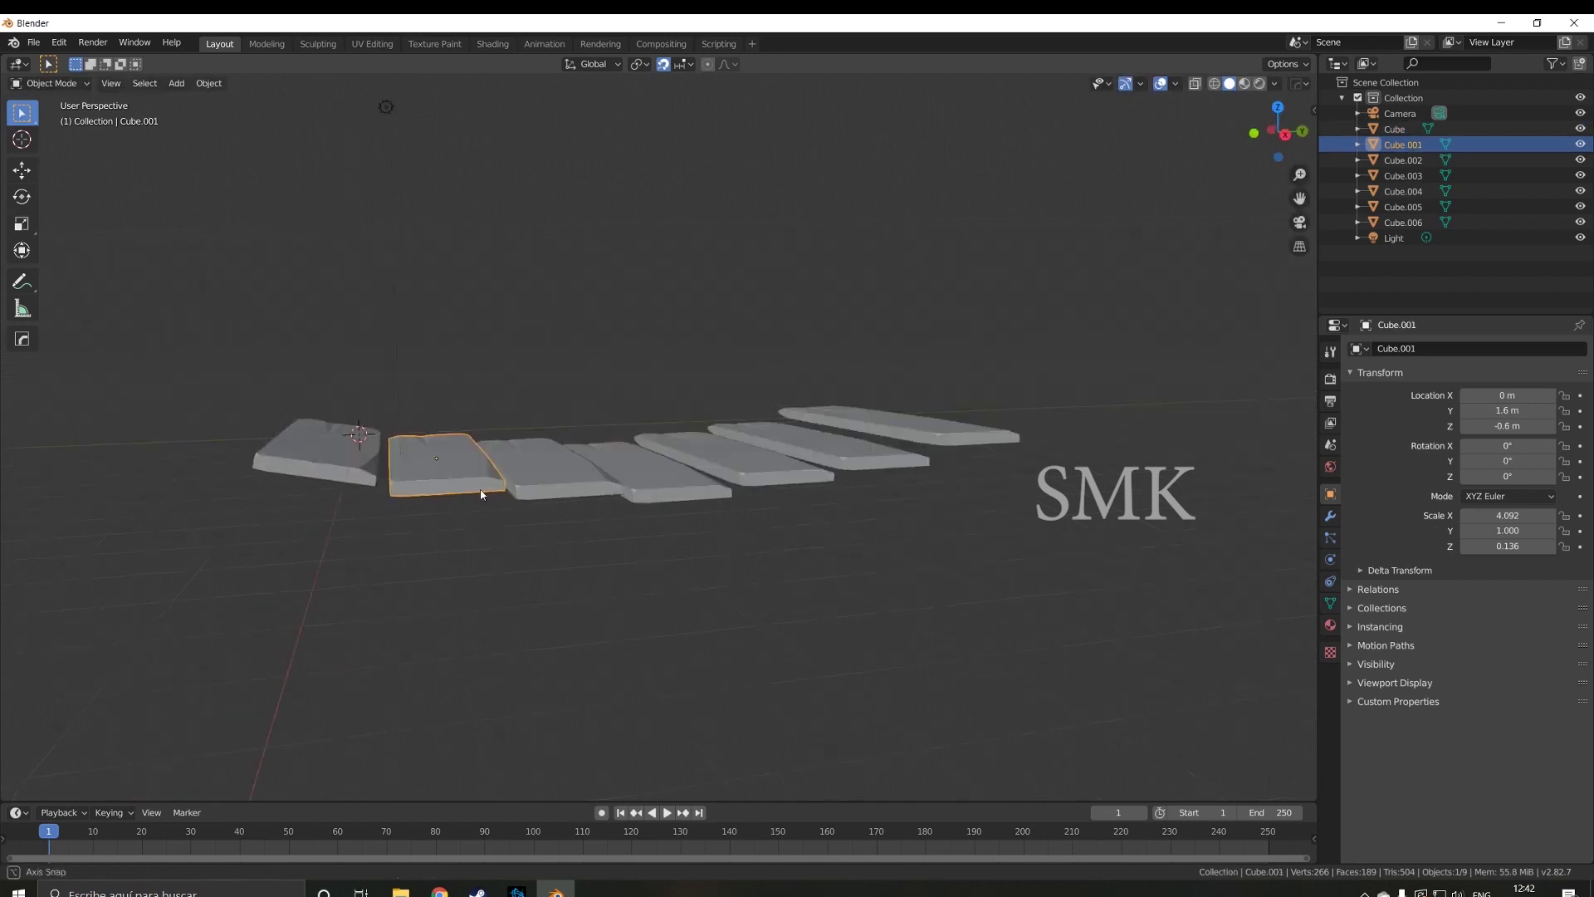
pyautogui.press('r')
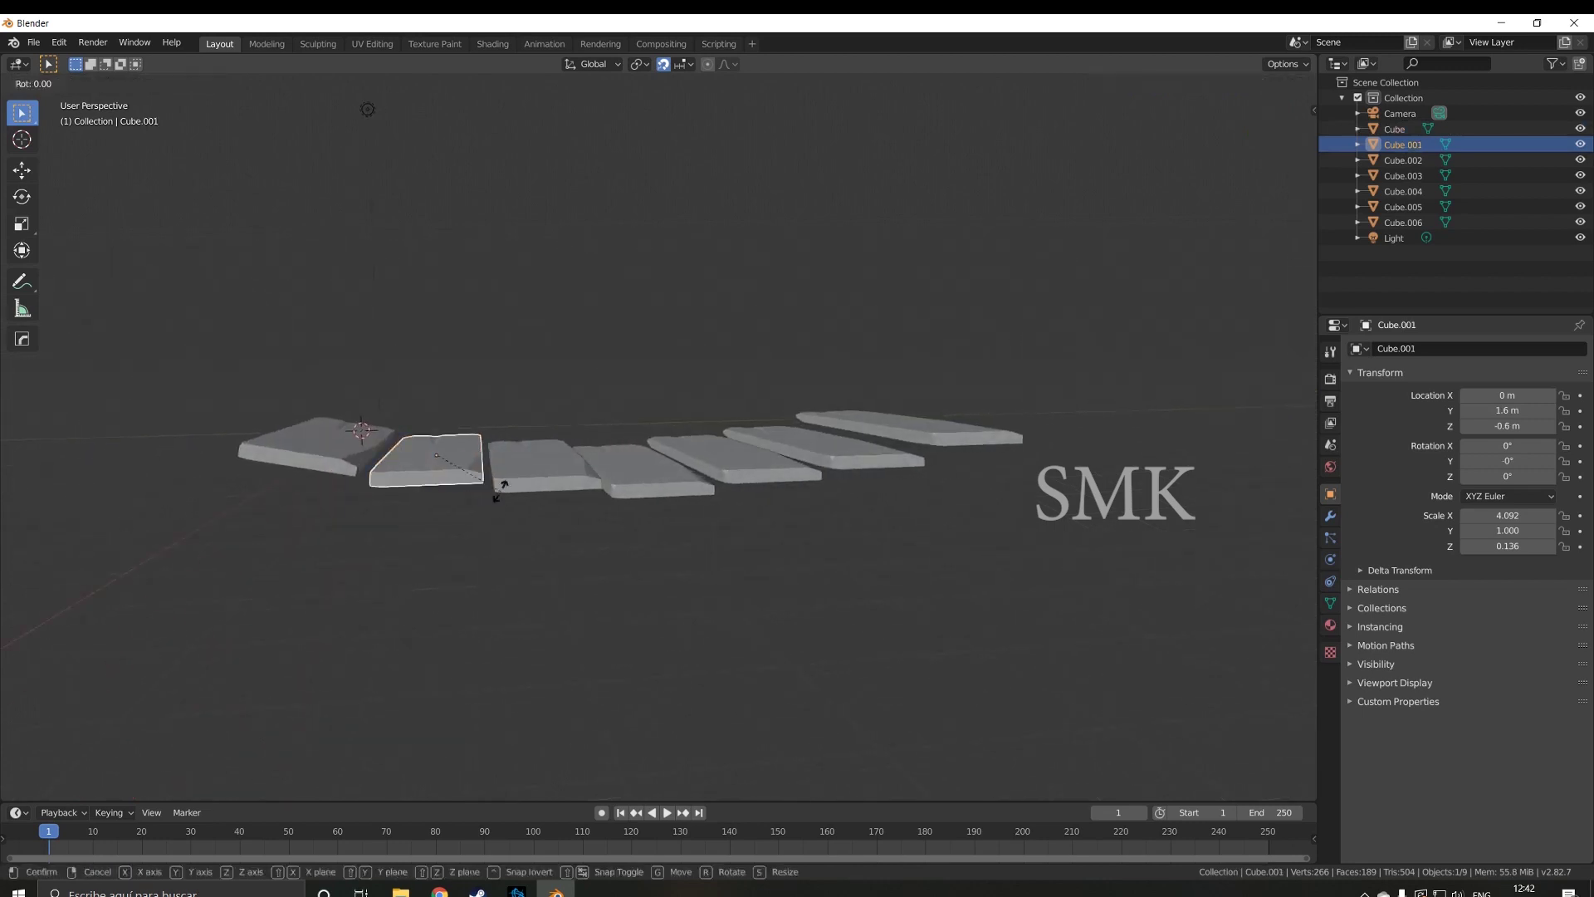
pyautogui.press('x')
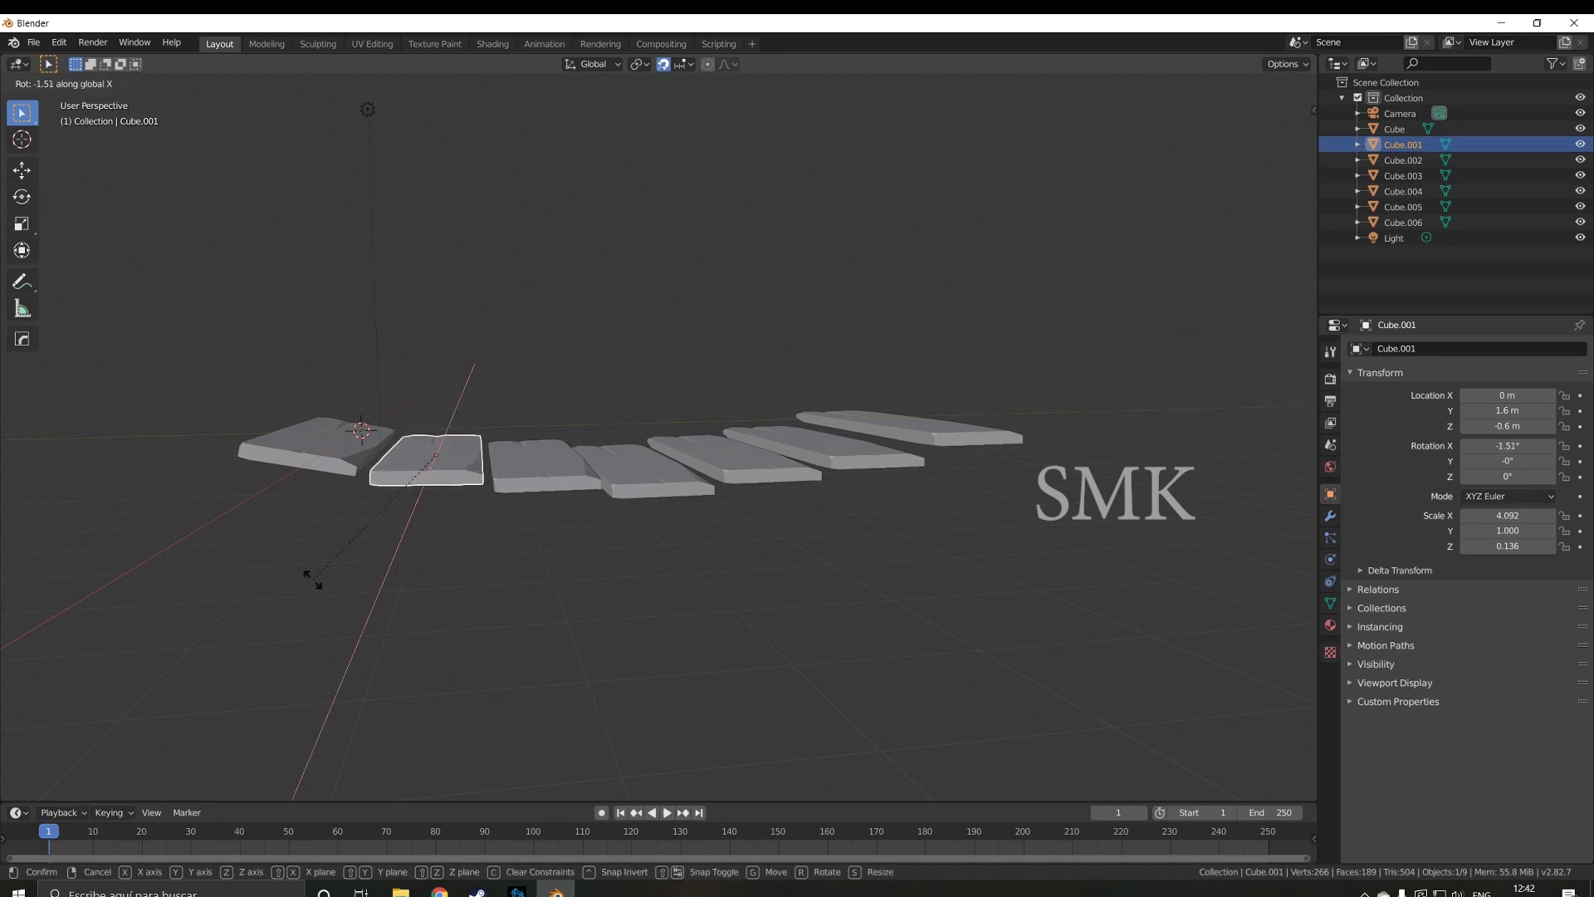
# - In Right Orthographic view, give the second plank a steeper tilt about X
pyautogui.click(285, 552)
pyautogui.press('KP_1')
pyautogui.press('KP_3')
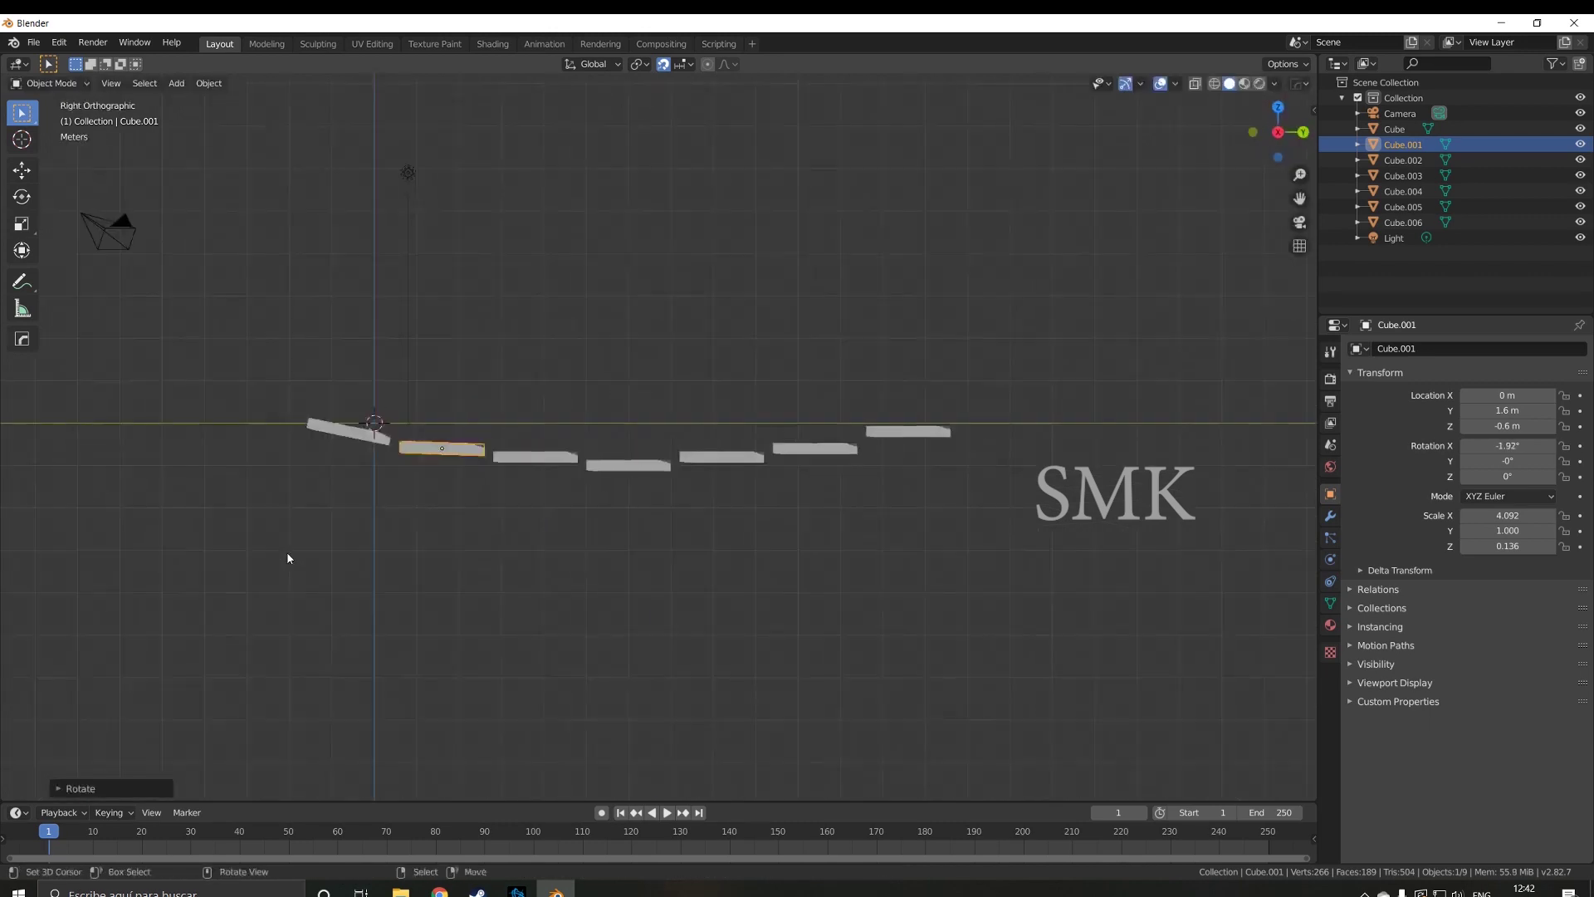
pyautogui.click(504, 459)
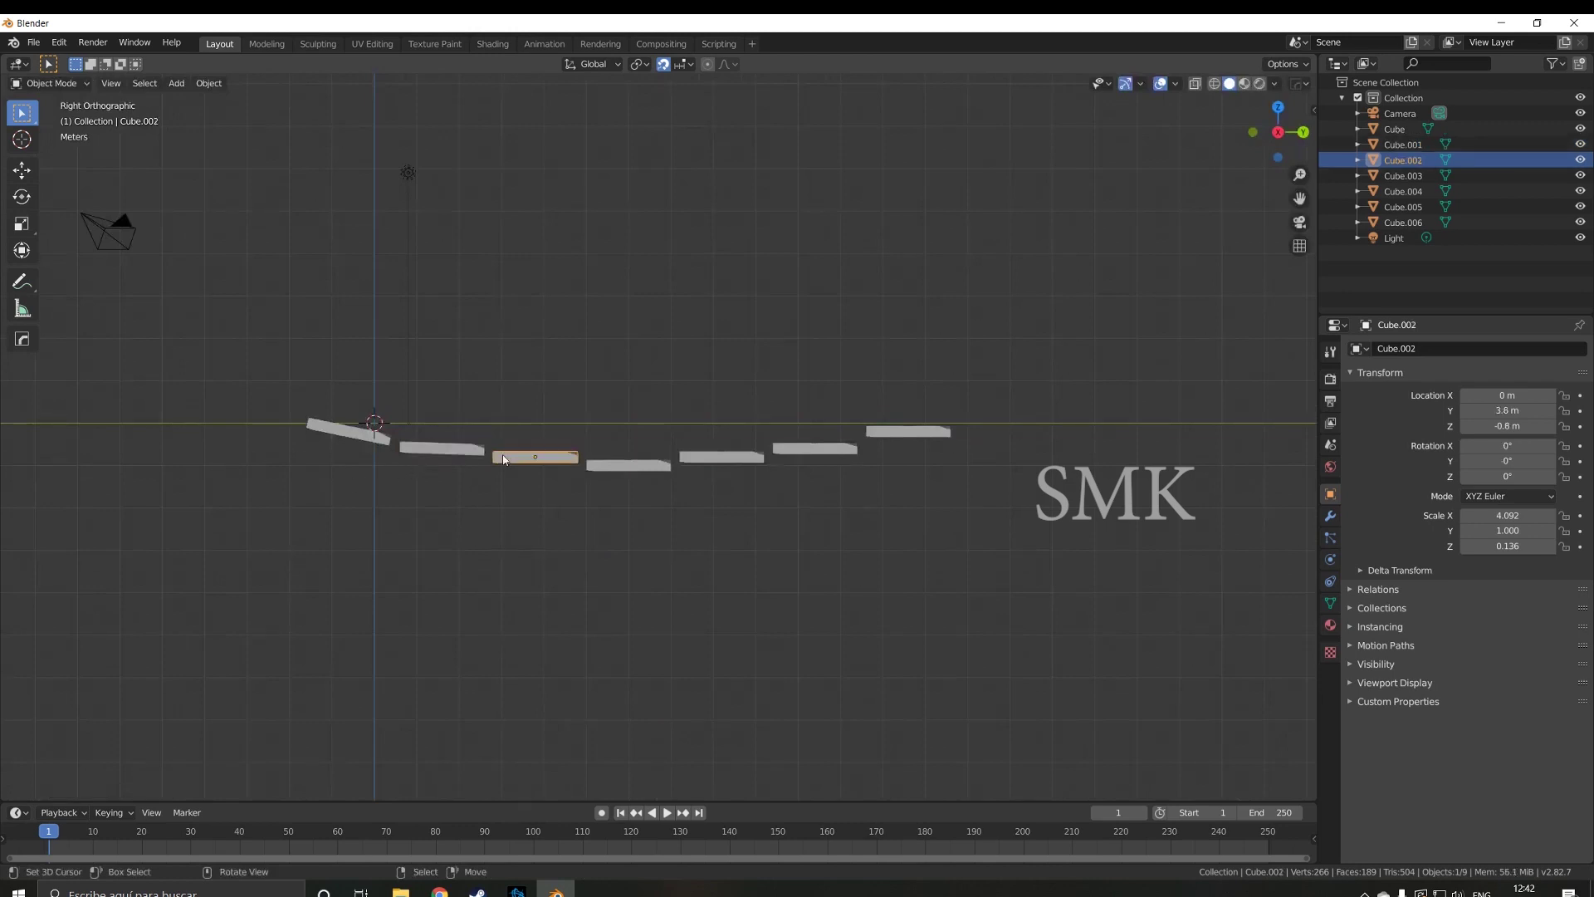
pyautogui.click(440, 468)
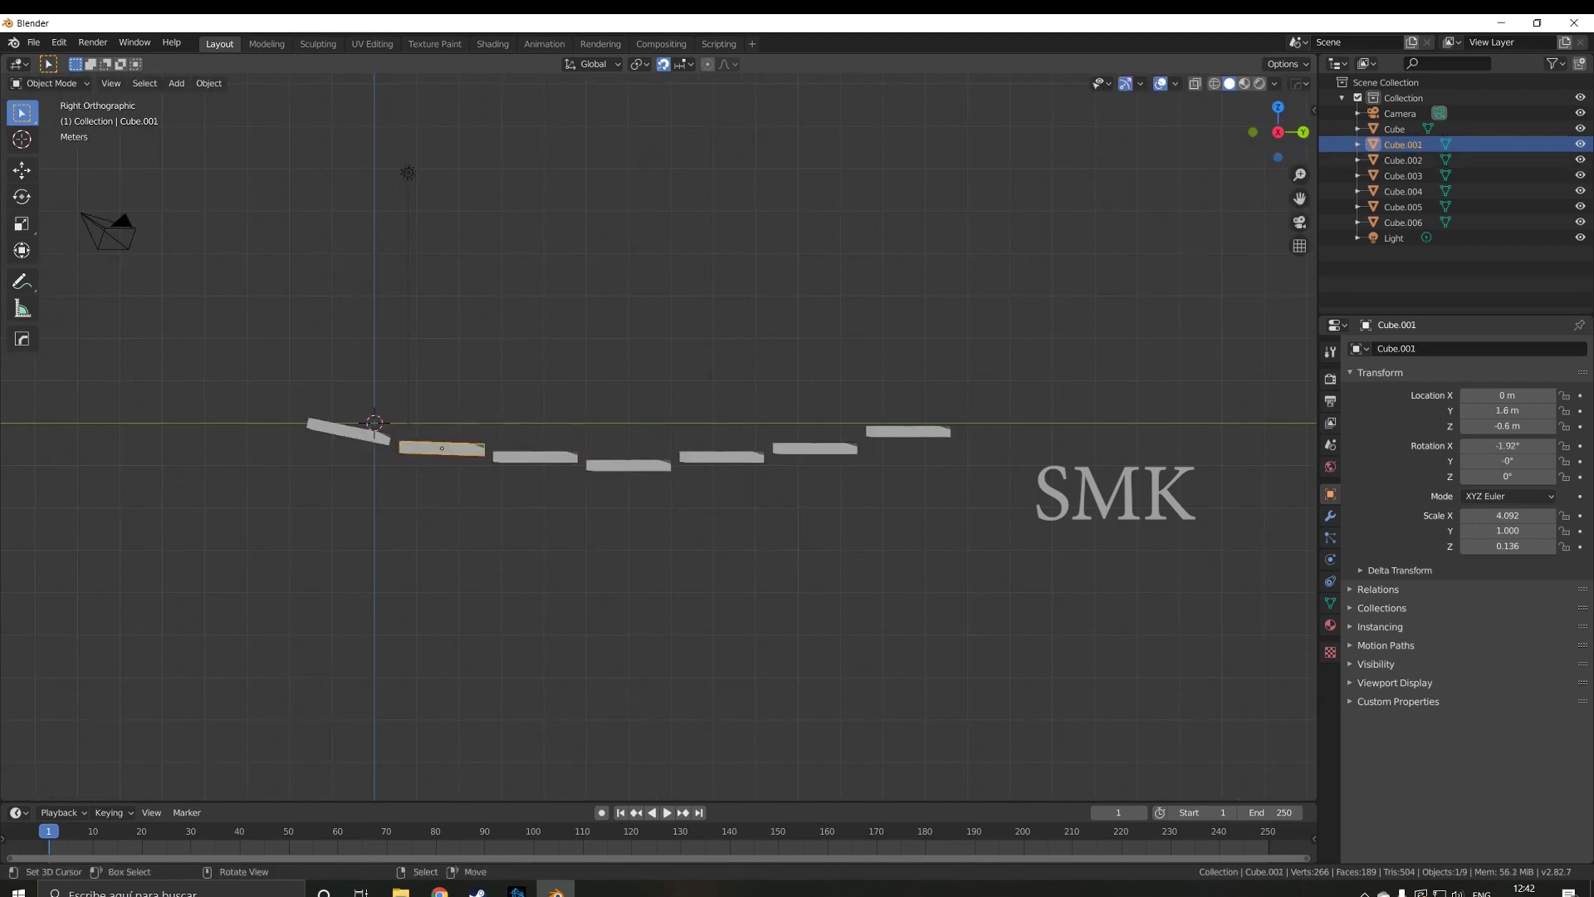
pyautogui.press('r')
pyautogui.press('x')
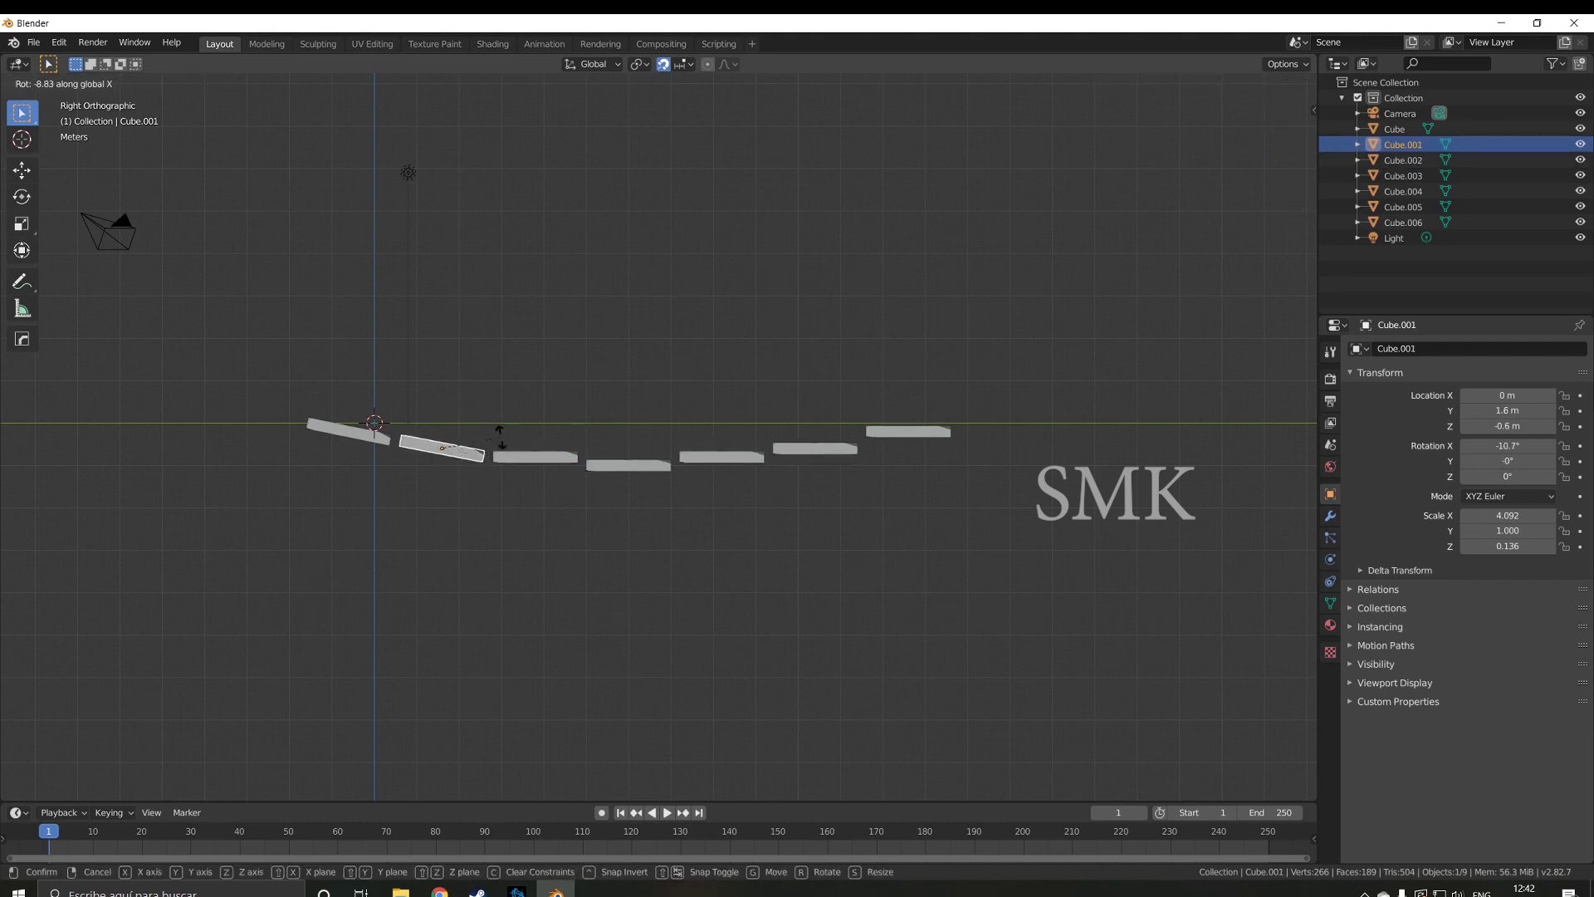
pyautogui.click(470, 295)
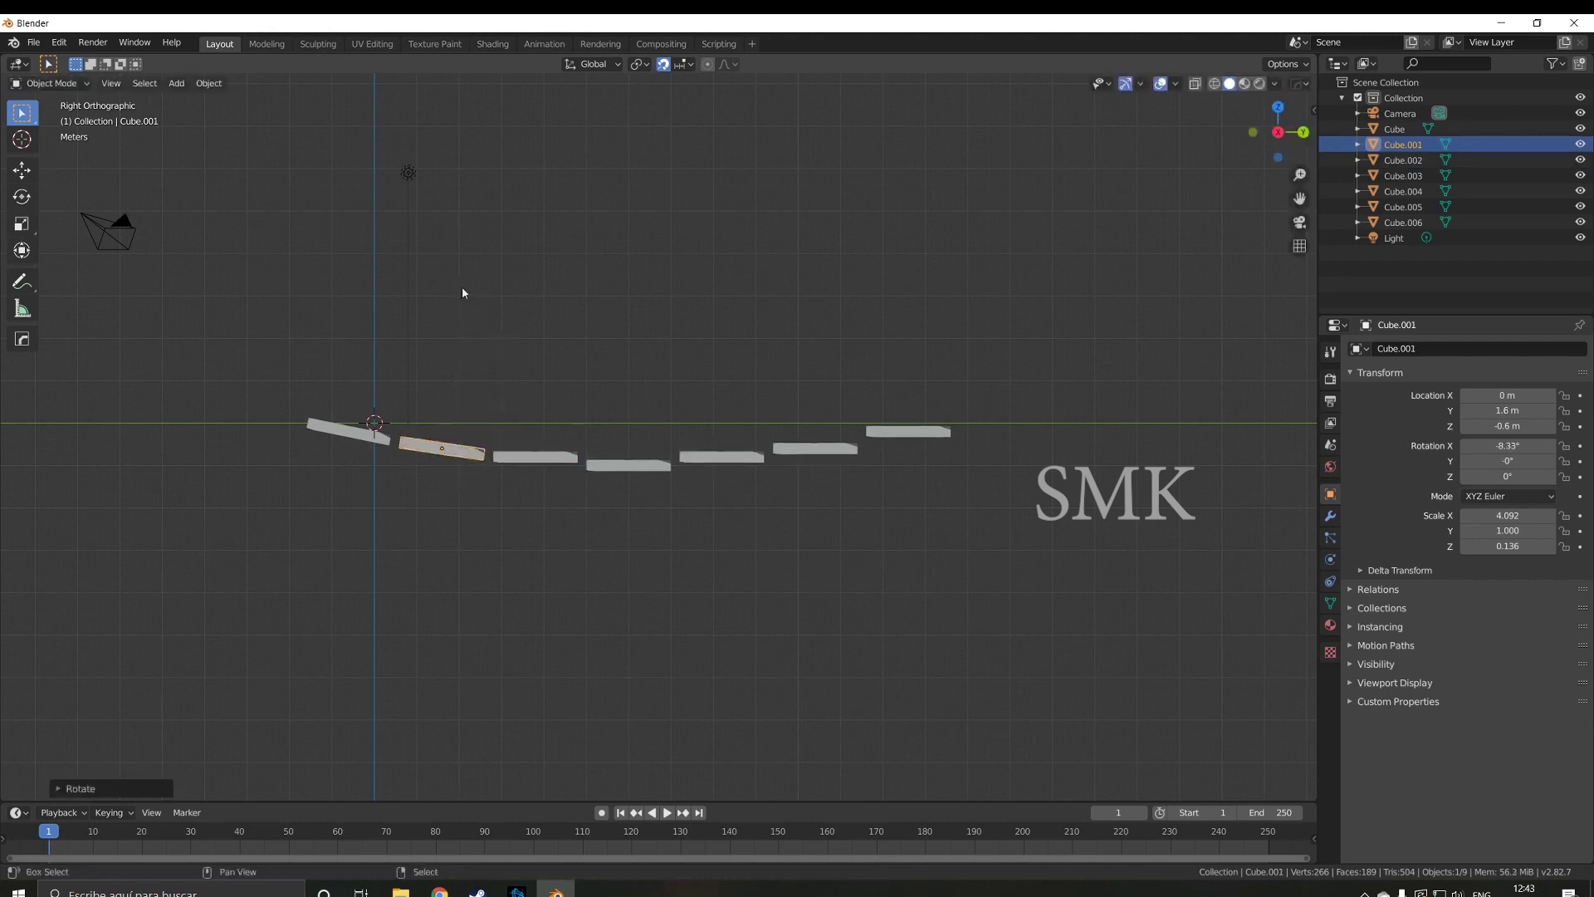
# - Tilt the third and fifth planks about the X axis to follow the sag
pyautogui.click(538, 456)
pyautogui.press('r')
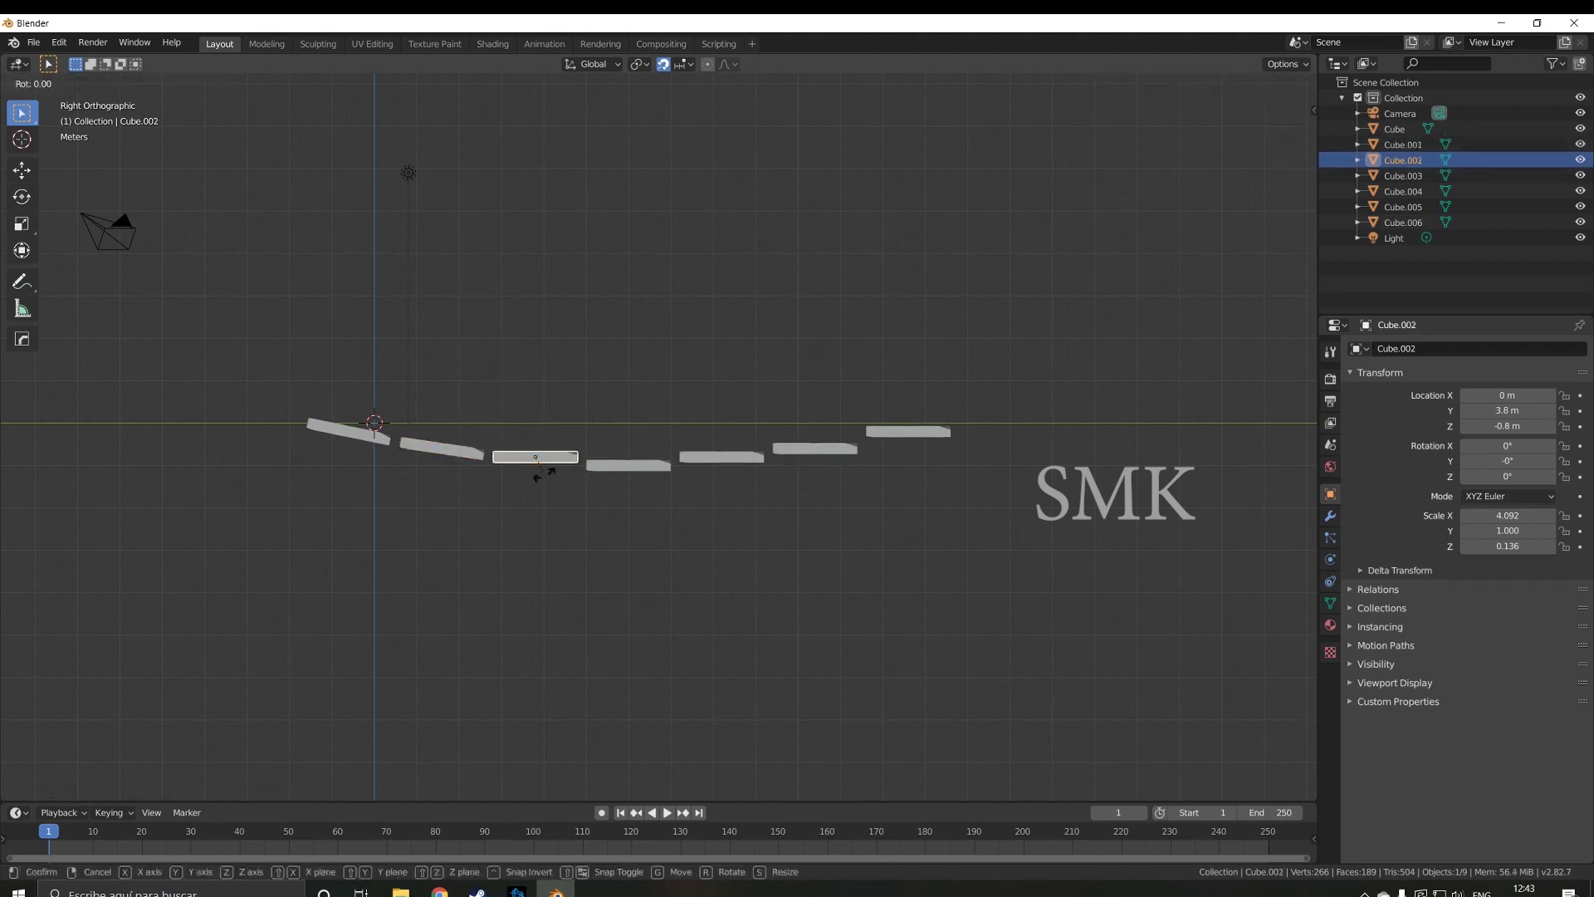
pyautogui.press('x')
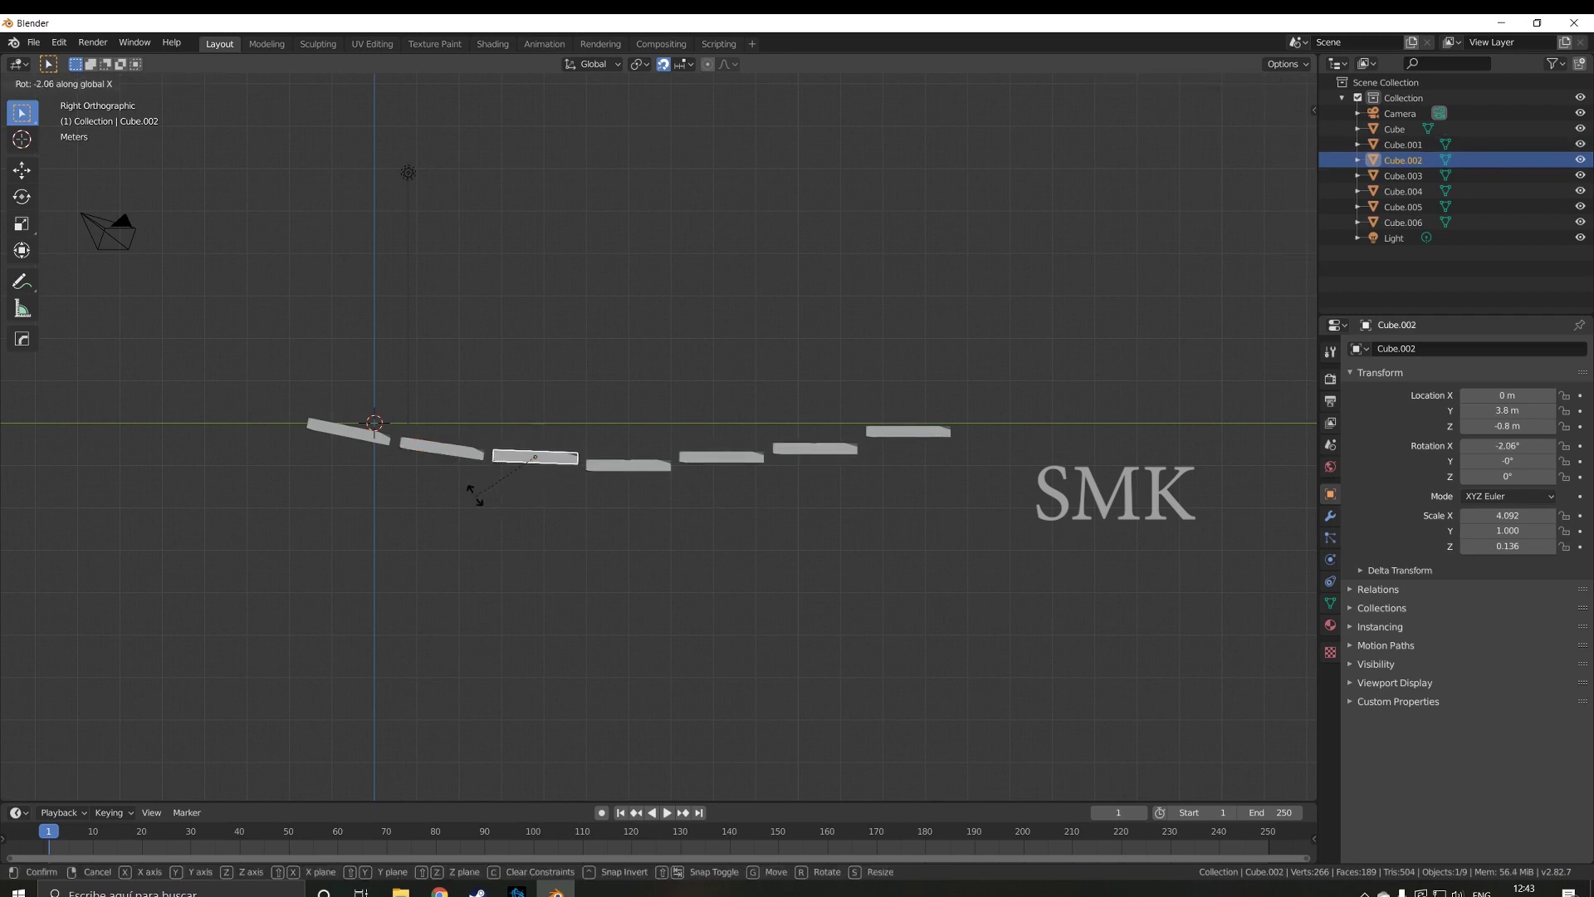
pyautogui.click(415, 460)
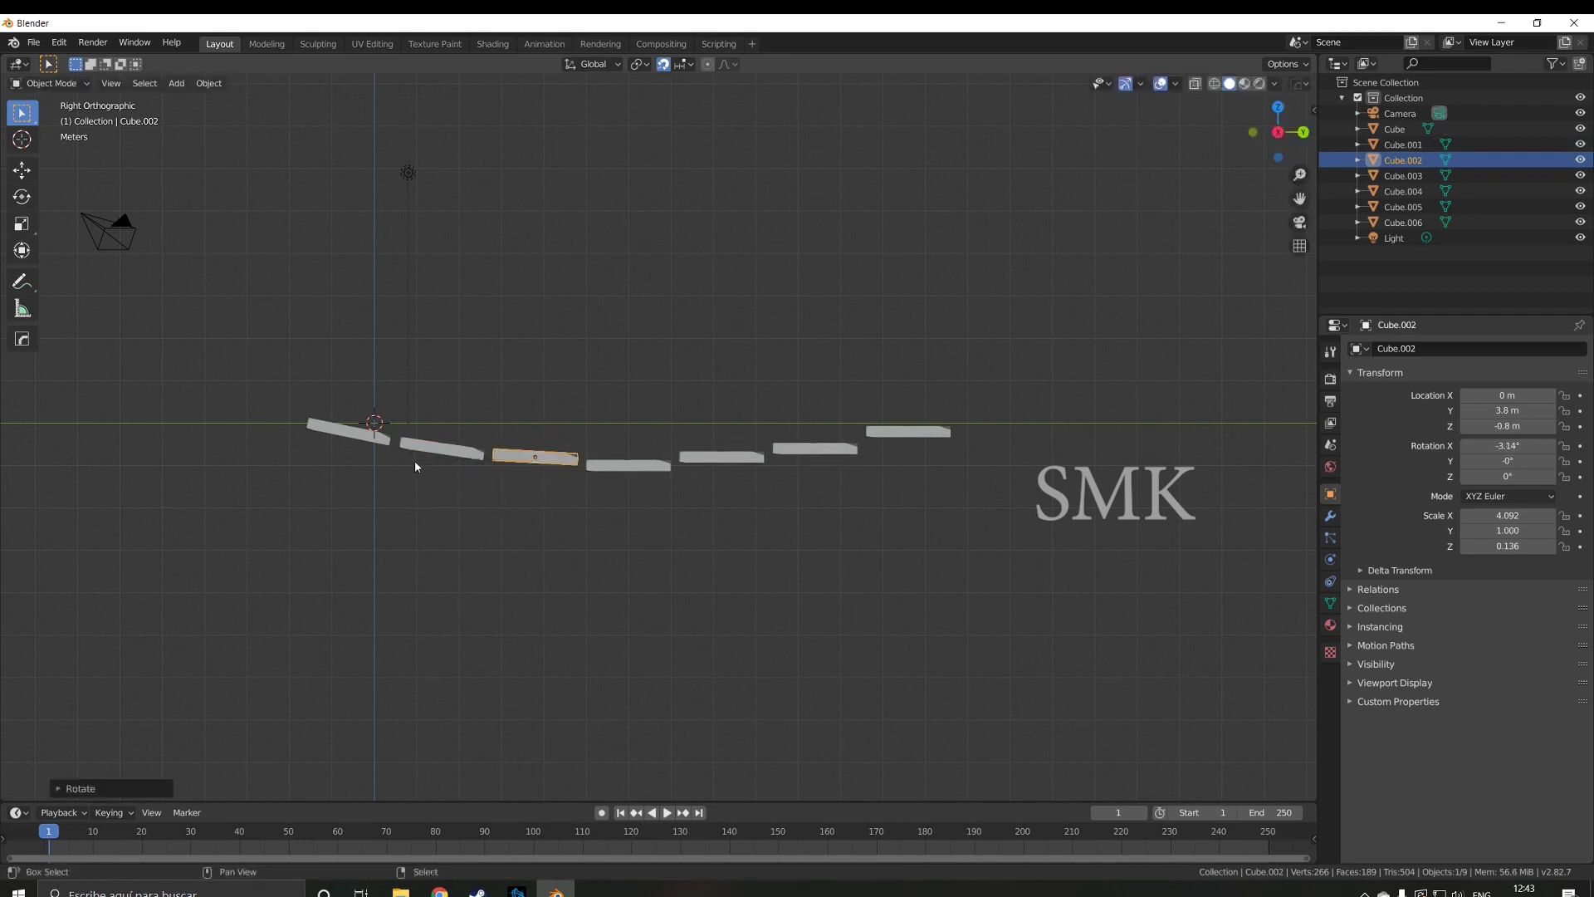
pyautogui.keyDown('shift'); pyautogui.moveTo(652, 505); pyautogui.dragTo(559, 520, button='middle'); pyautogui.keyUp('shift')
pyautogui.click(585, 463)
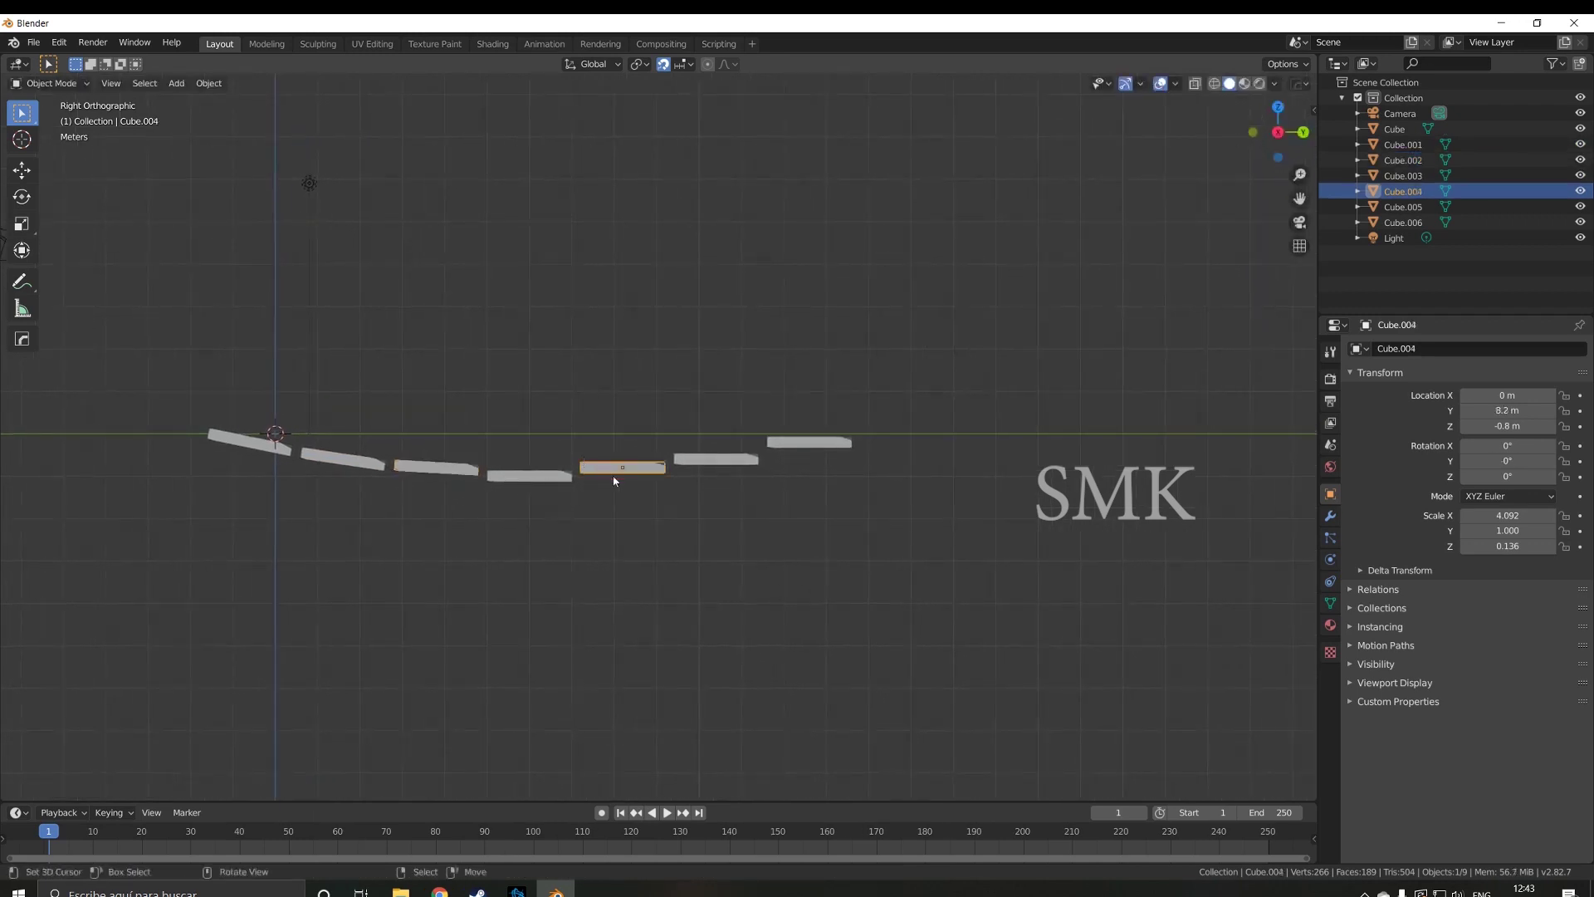
pyautogui.press('r')
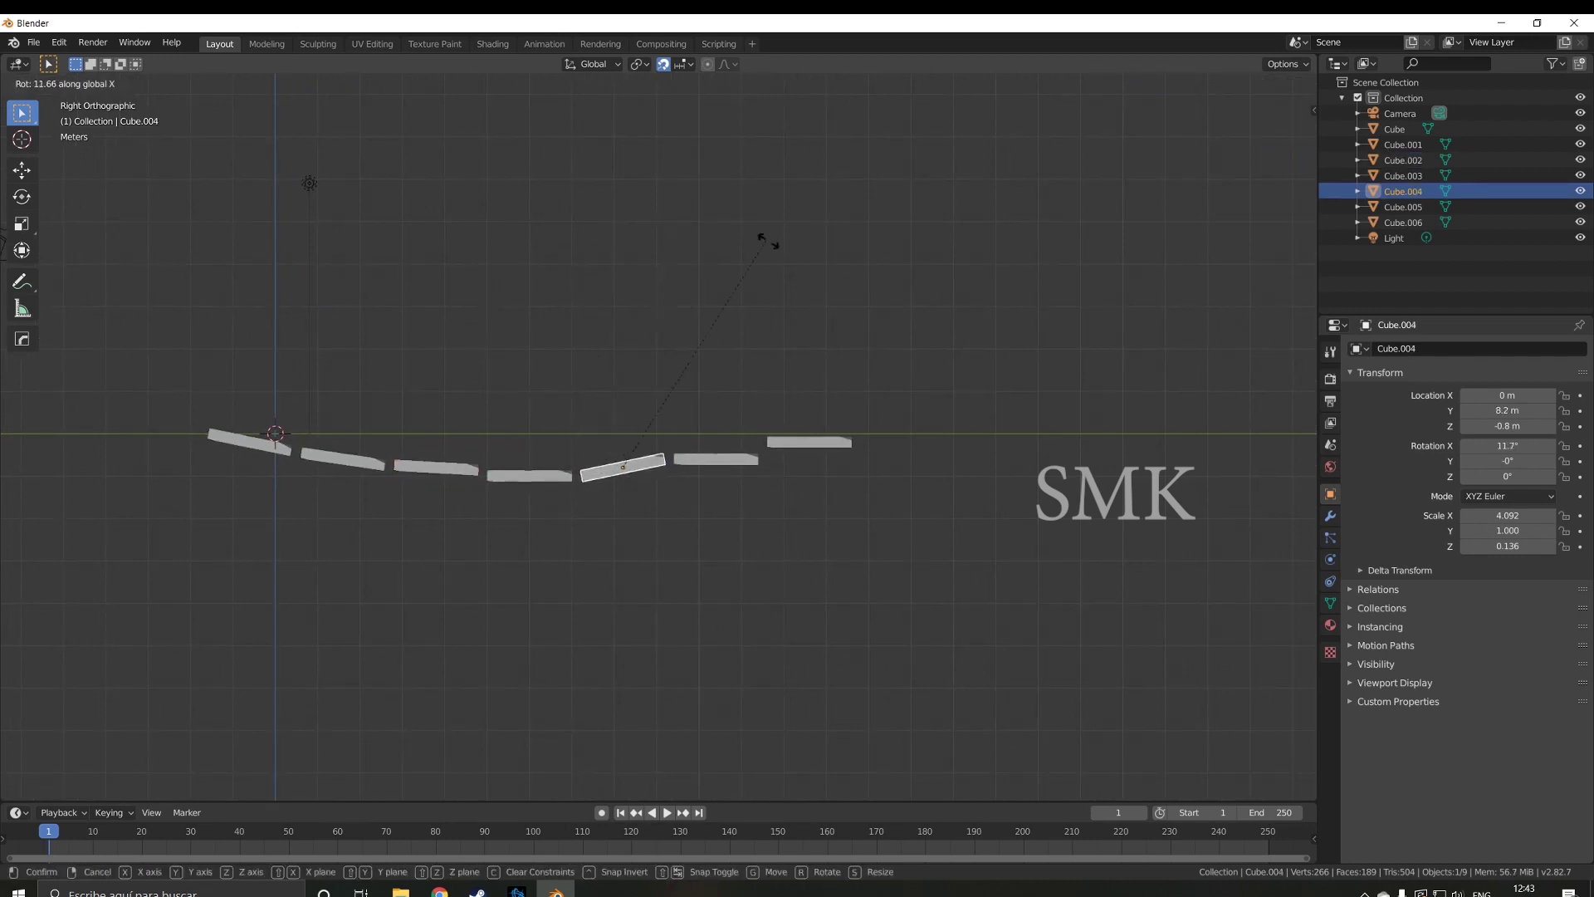
pyautogui.click(920, 423)
# - Tilt the sixth plank about X and adjust its height along Z
pyautogui.click(752, 461)
pyautogui.press('r')
pyautogui.press('z')
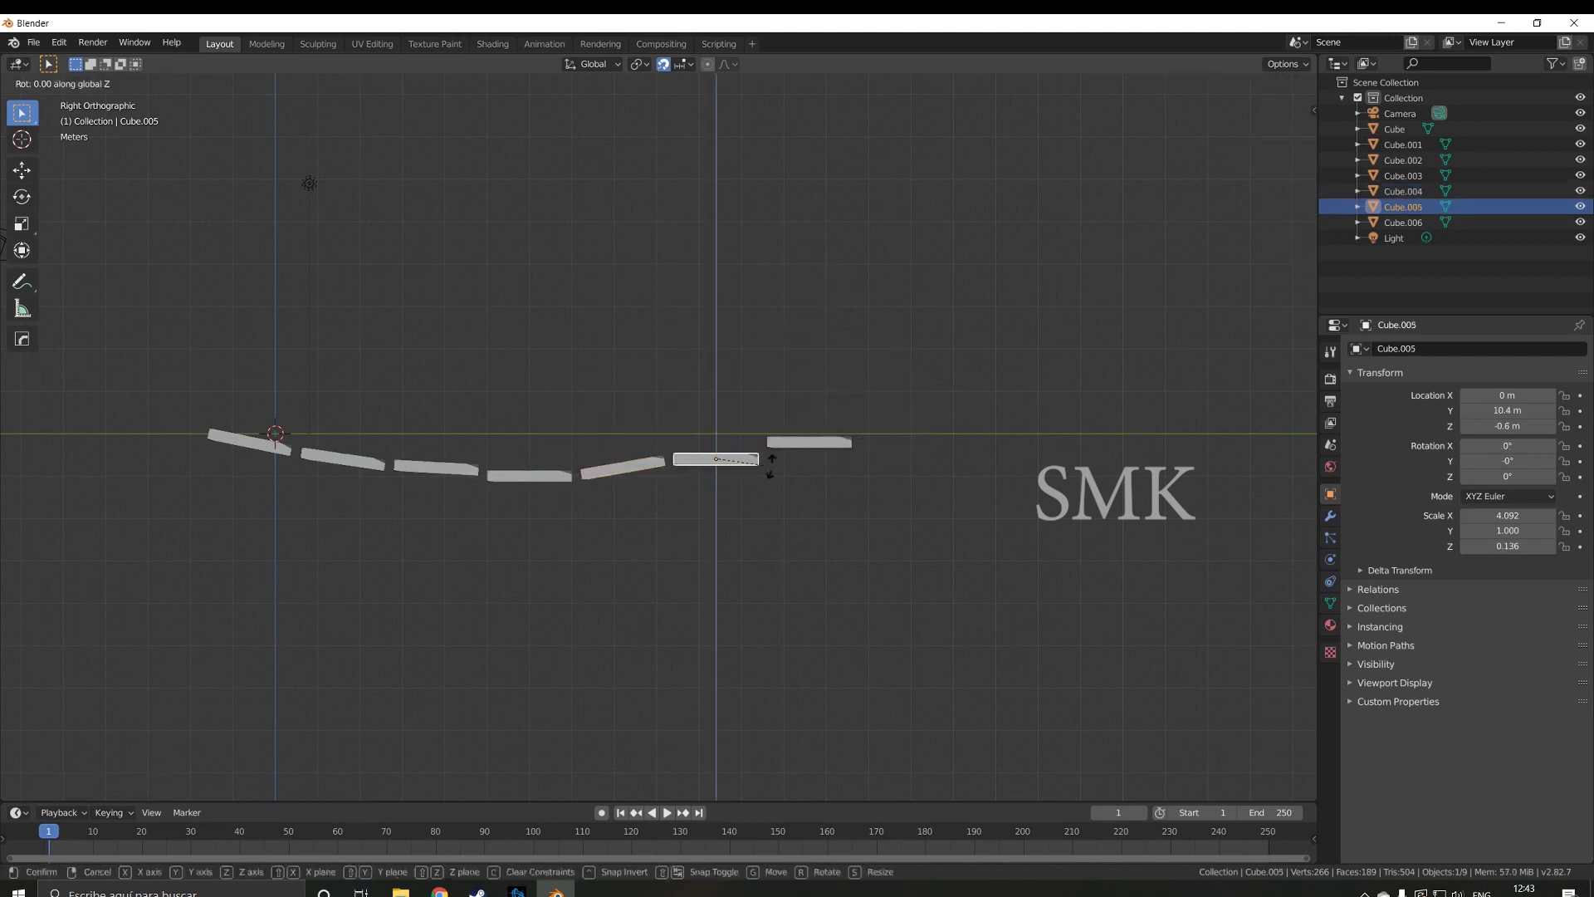
pyautogui.press('x')
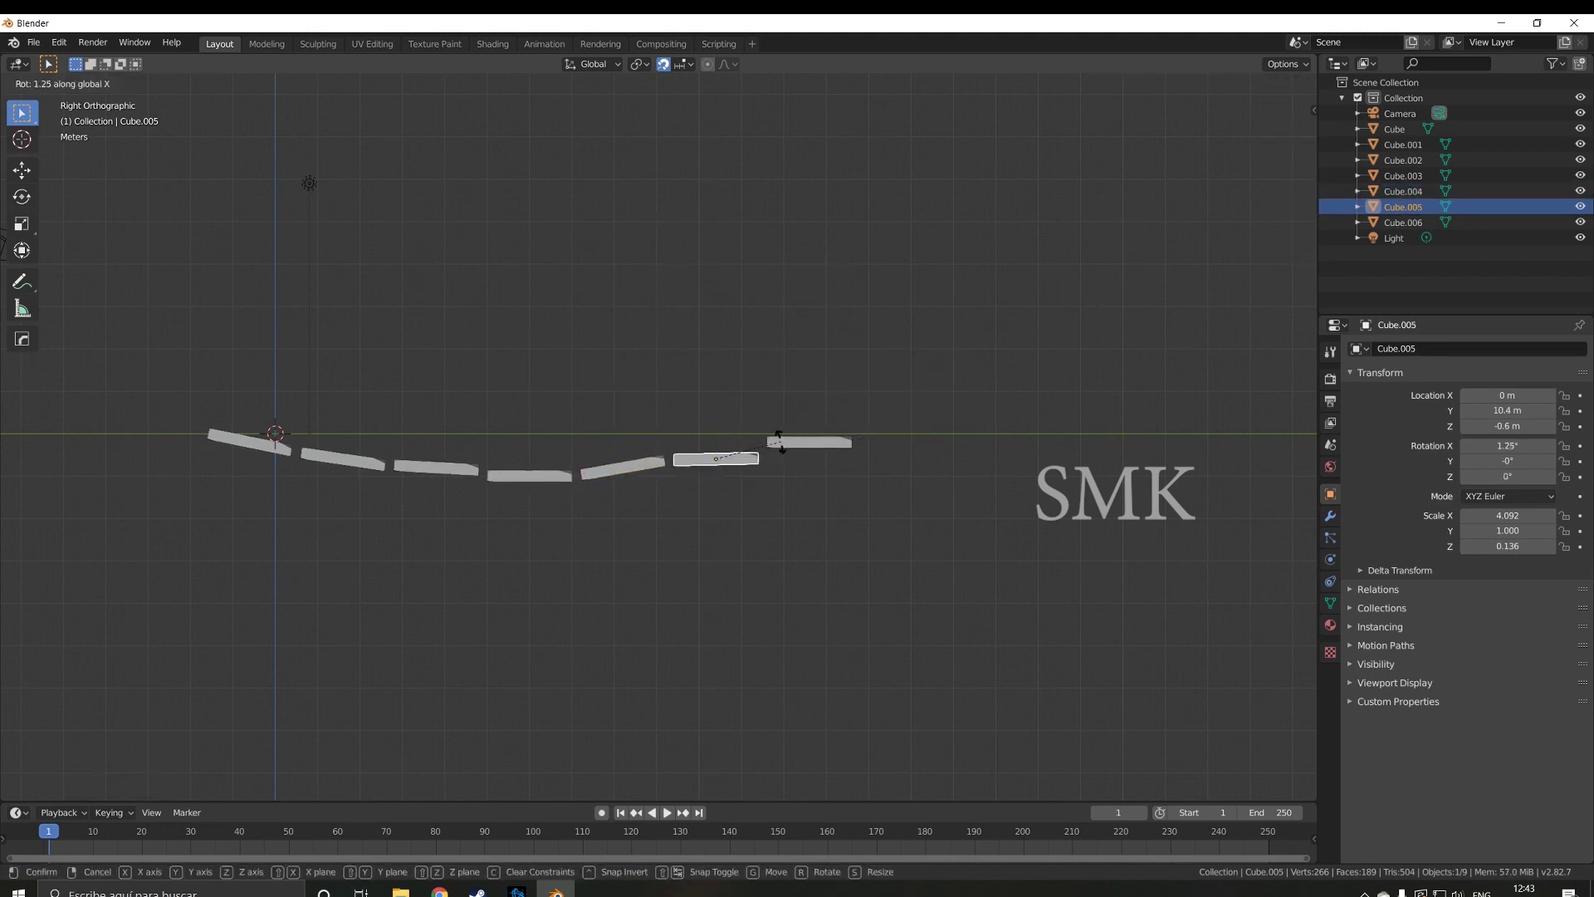
pyautogui.click(668, 369)
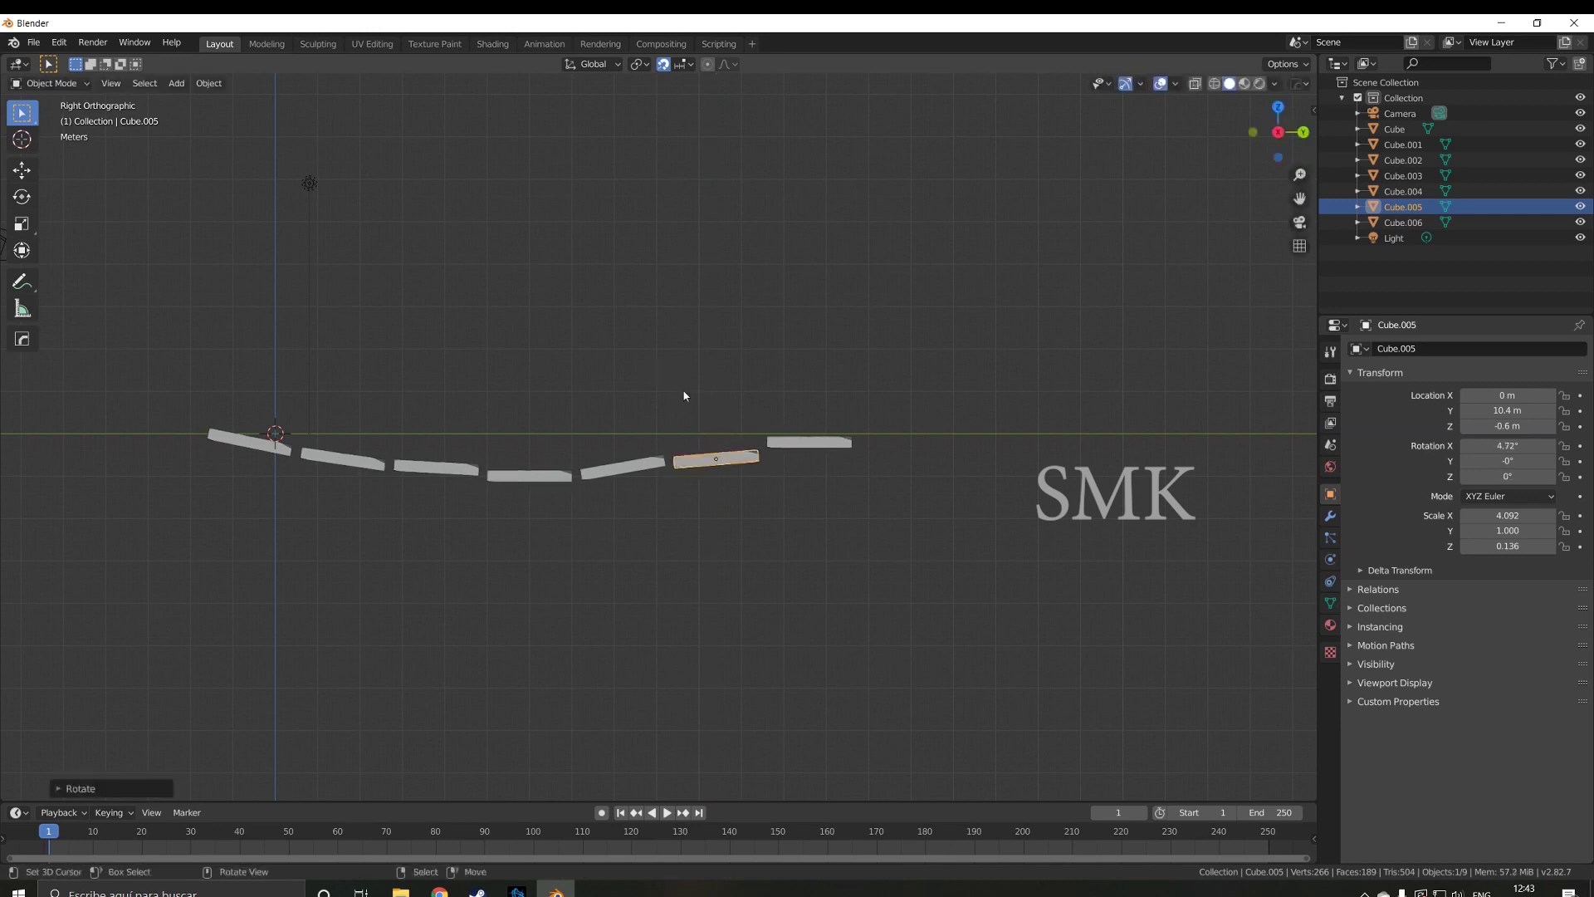
pyautogui.press('g')
pyautogui.press('z')
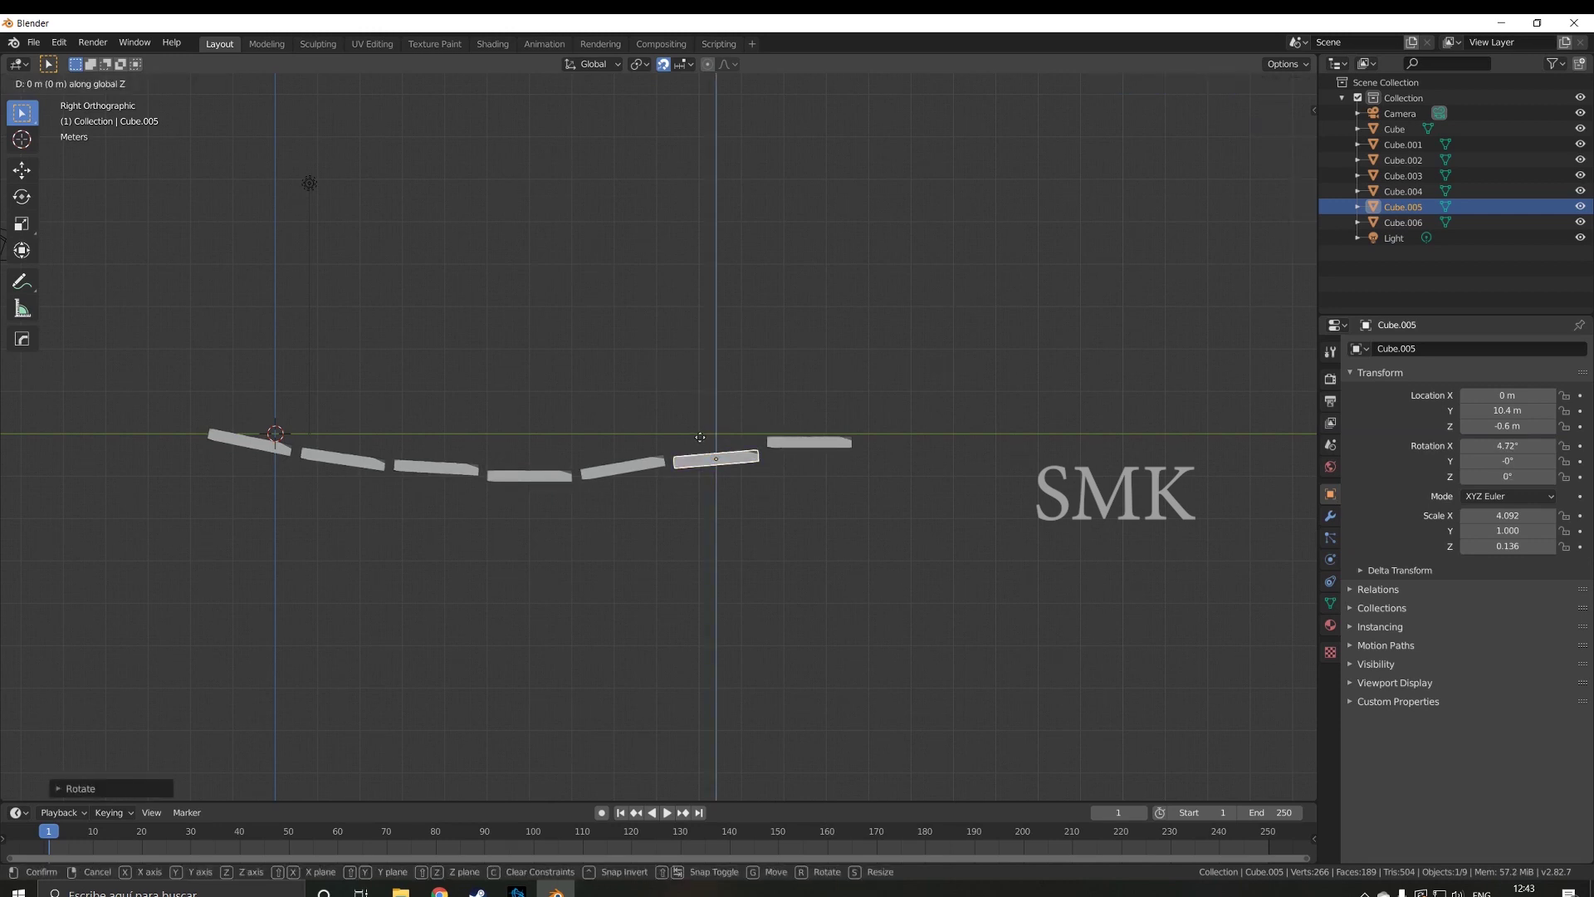
pyautogui.click(699, 420)
# - Tilt the last plank to 11.2° about X and orbit to check the curved deck
pyautogui.click(785, 435)
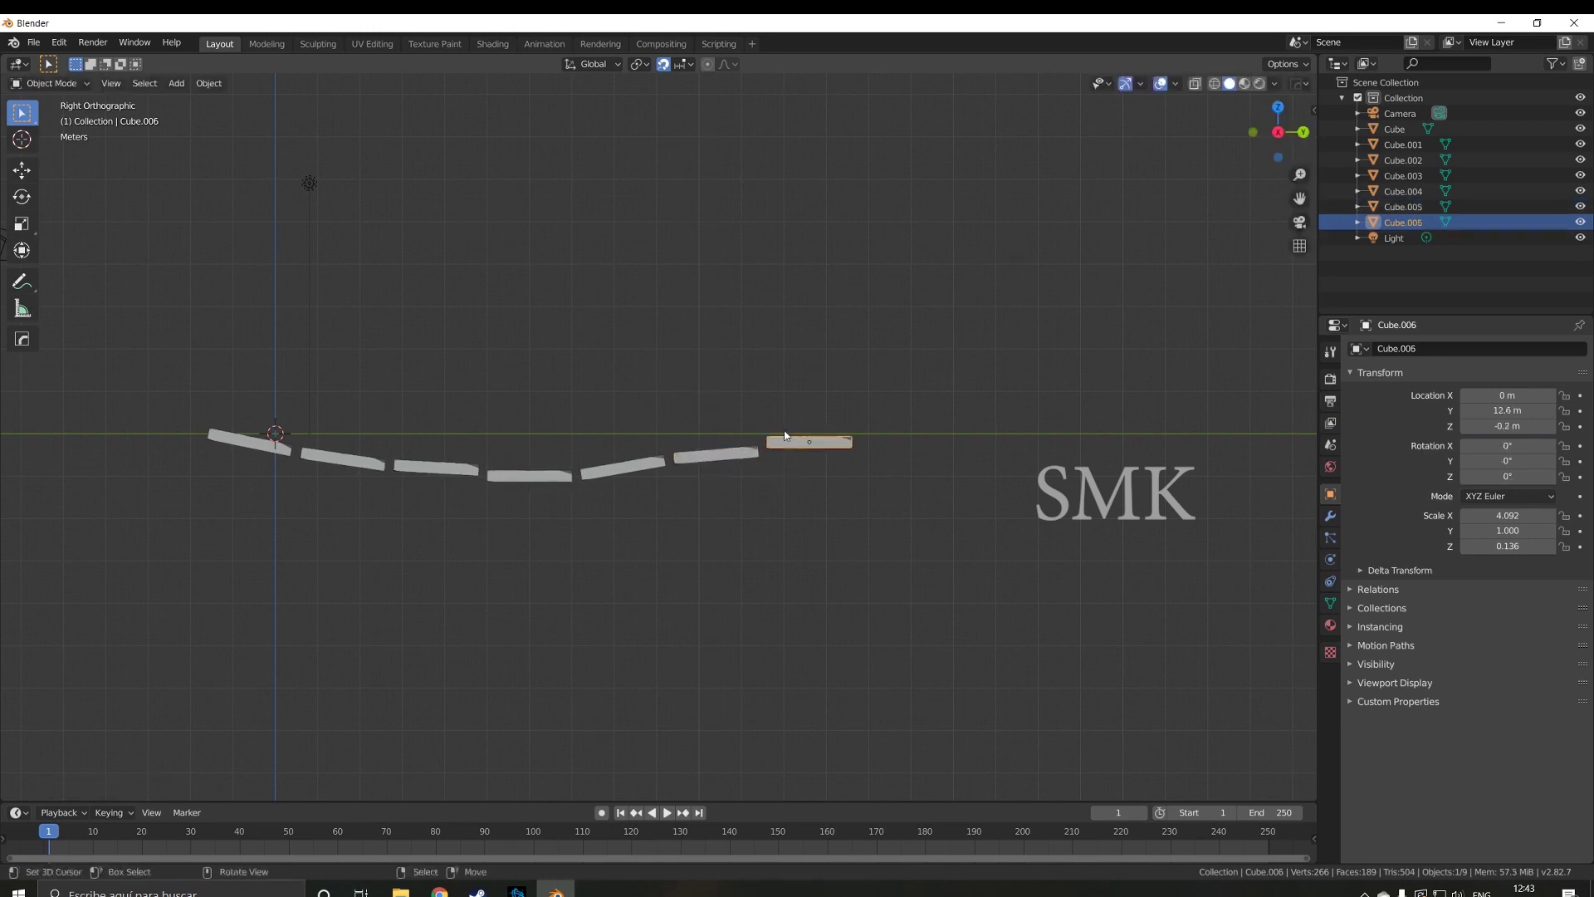
pyautogui.press('r')
pyautogui.press('x')
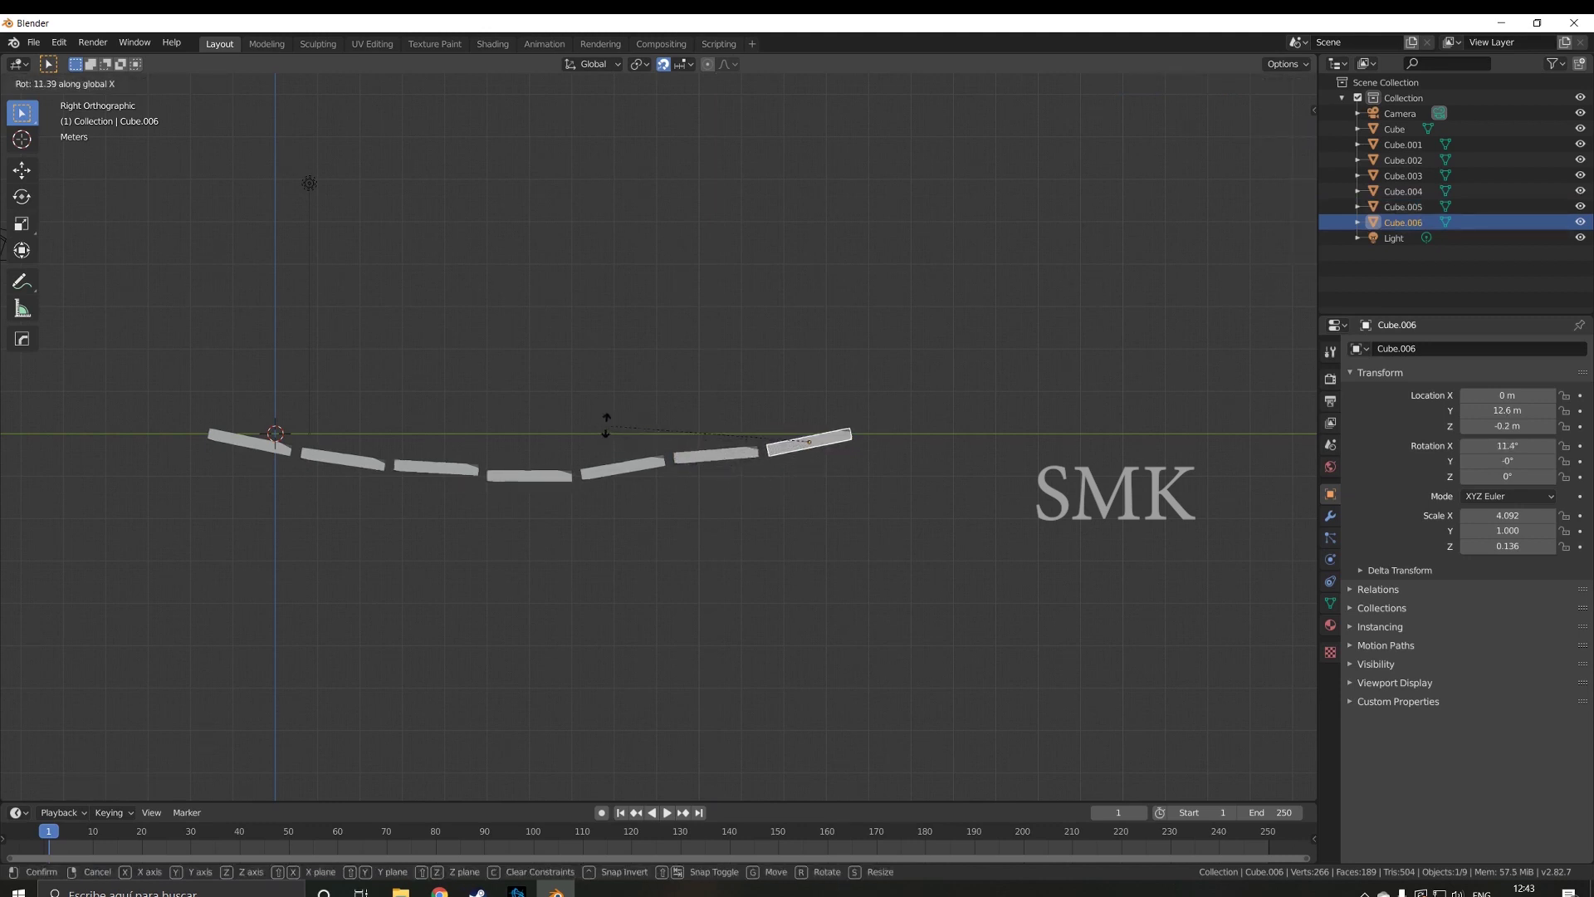
pyautogui.click(569, 401)
pyautogui.press('Tab')
pyautogui.moveTo(570, 401)
pyautogui.mouseDown(button='middle')
pyautogui.moveTo(615, 519)
pyautogui.moveTo(621, 499)
pyautogui.moveTo(570, 541)
pyautogui.moveTo(503, 552)
pyautogui.moveTo(479, 590)
pyautogui.moveTo(620, 526)
pyautogui.moveTo(607, 479)
pyautogui.moveTo(626, 484)
pyautogui.mouseUp(button='middle')
pyautogui.scroll(-3, 621, 499)
pyautogui.press('Tab')
pyautogui.scroll(3, 502, 594)
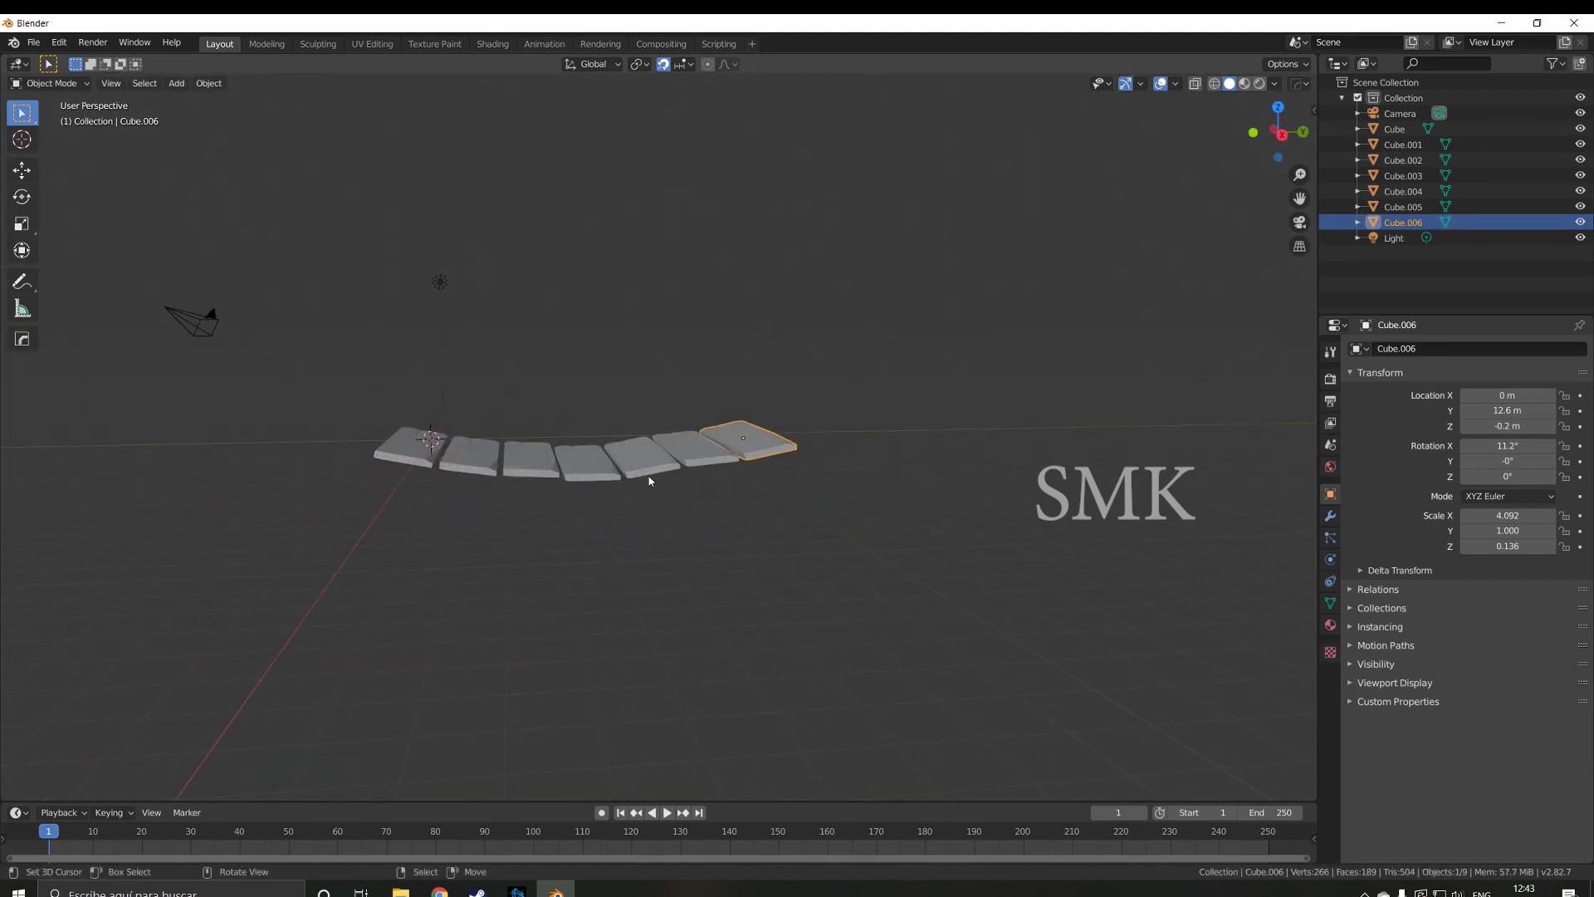
pyautogui.moveTo(693, 495); pyautogui.dragTo(490, 574, button='middle')
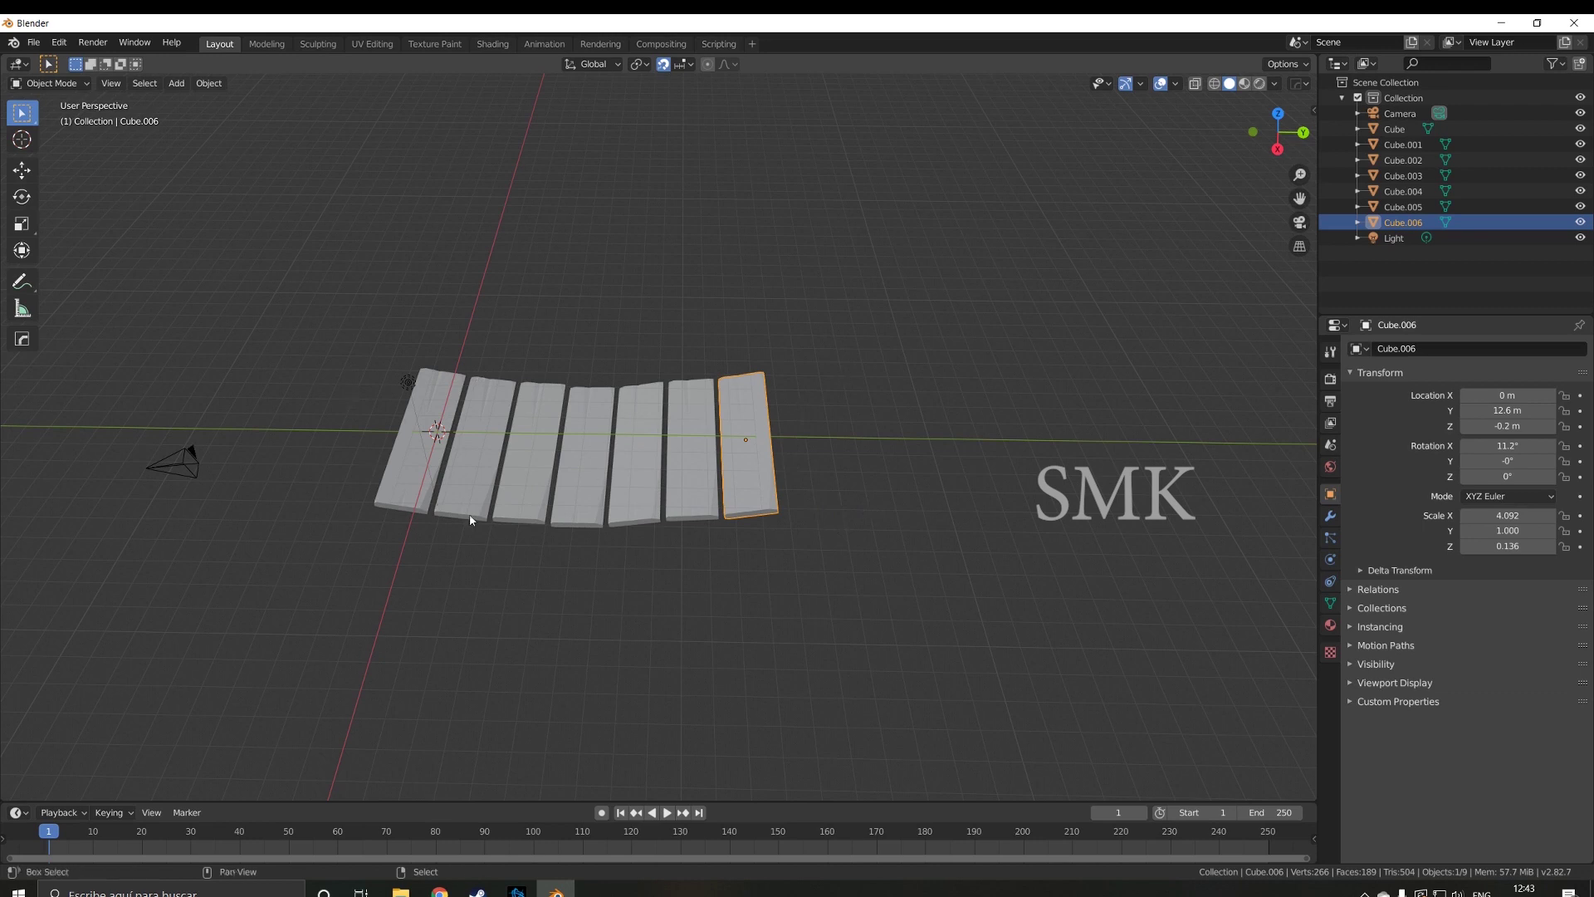
pyautogui.hotkey('shift', 'a')
# - Add a new cube and shrink it uniformly to 0.082
pyautogui.click(551, 532)
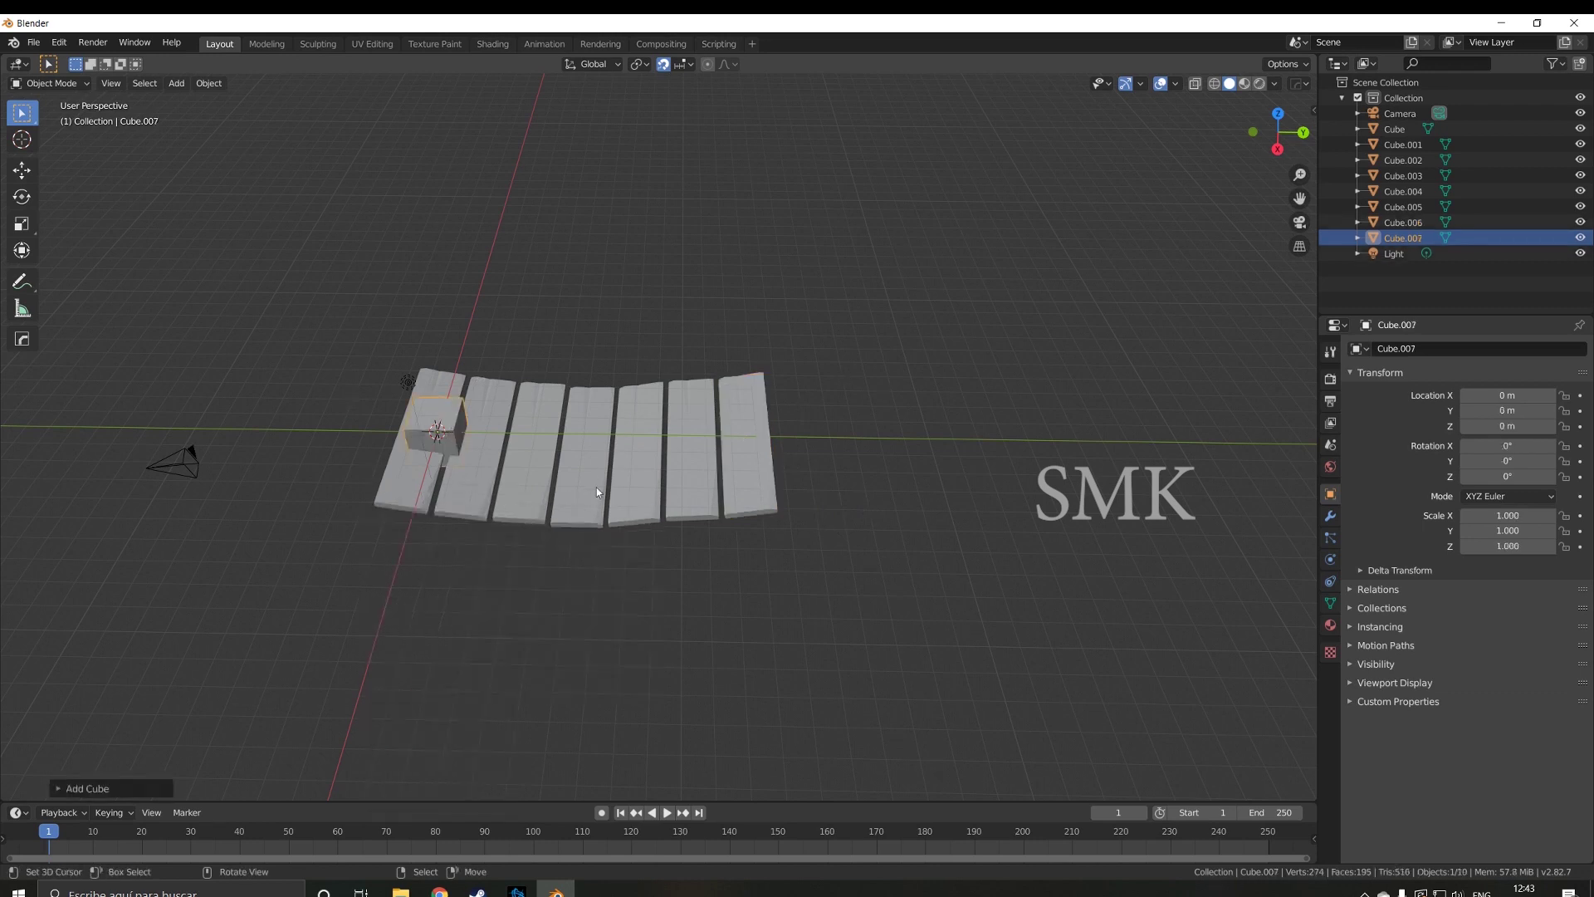
pyautogui.press('s')
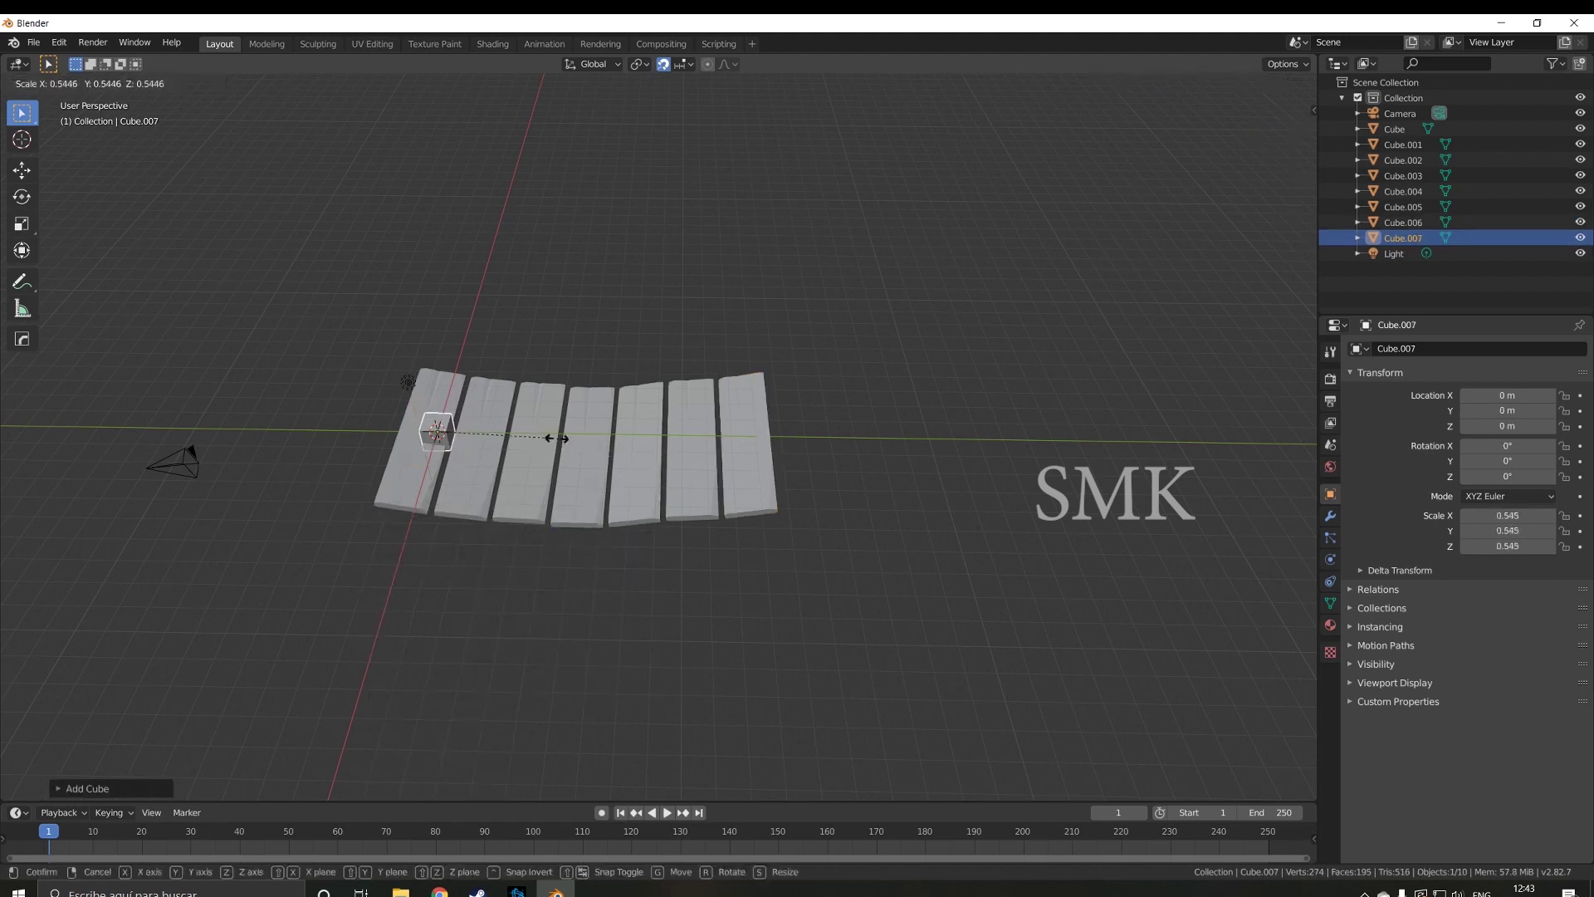
pyautogui.click(456, 431)
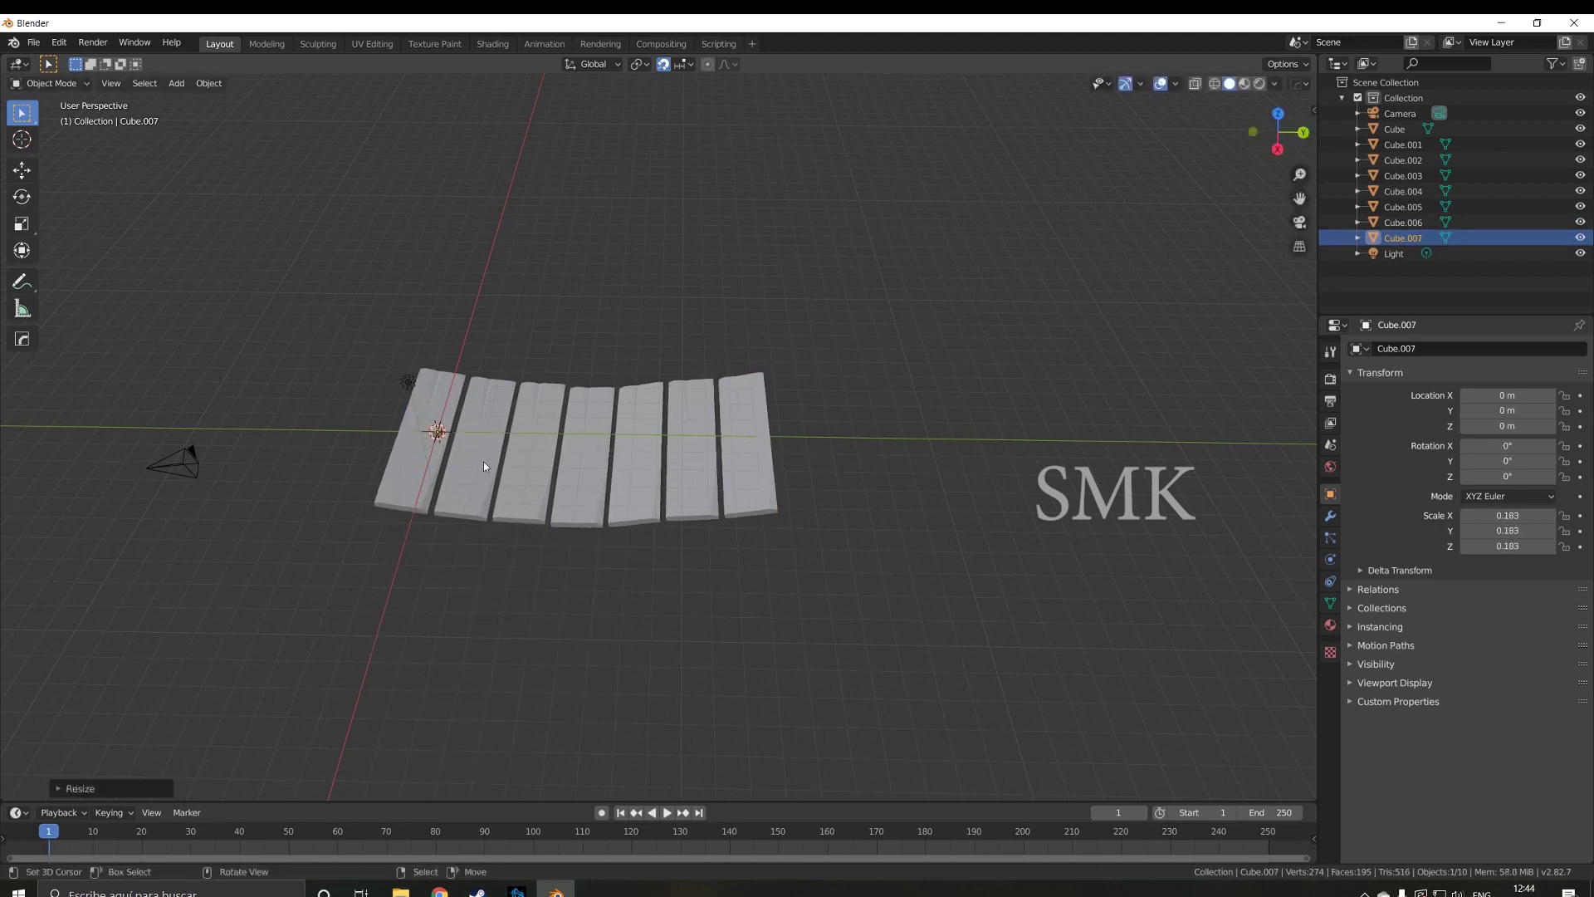
pyautogui.scroll(4, 483, 461)
pyautogui.scroll(-2, 542, 402)
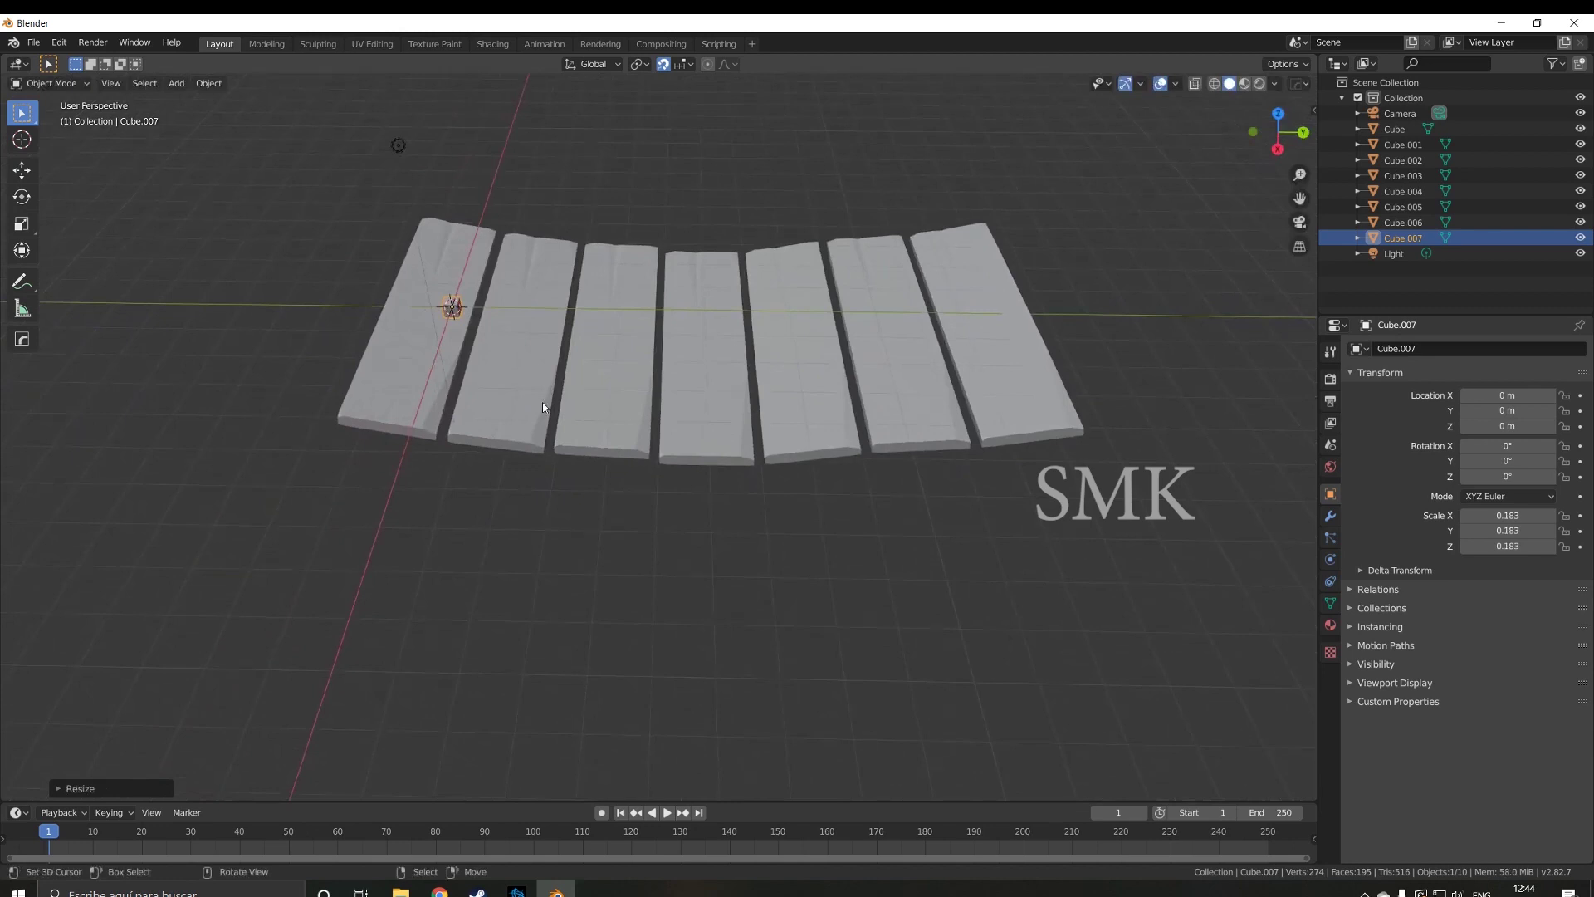
pyautogui.press('KP_3')
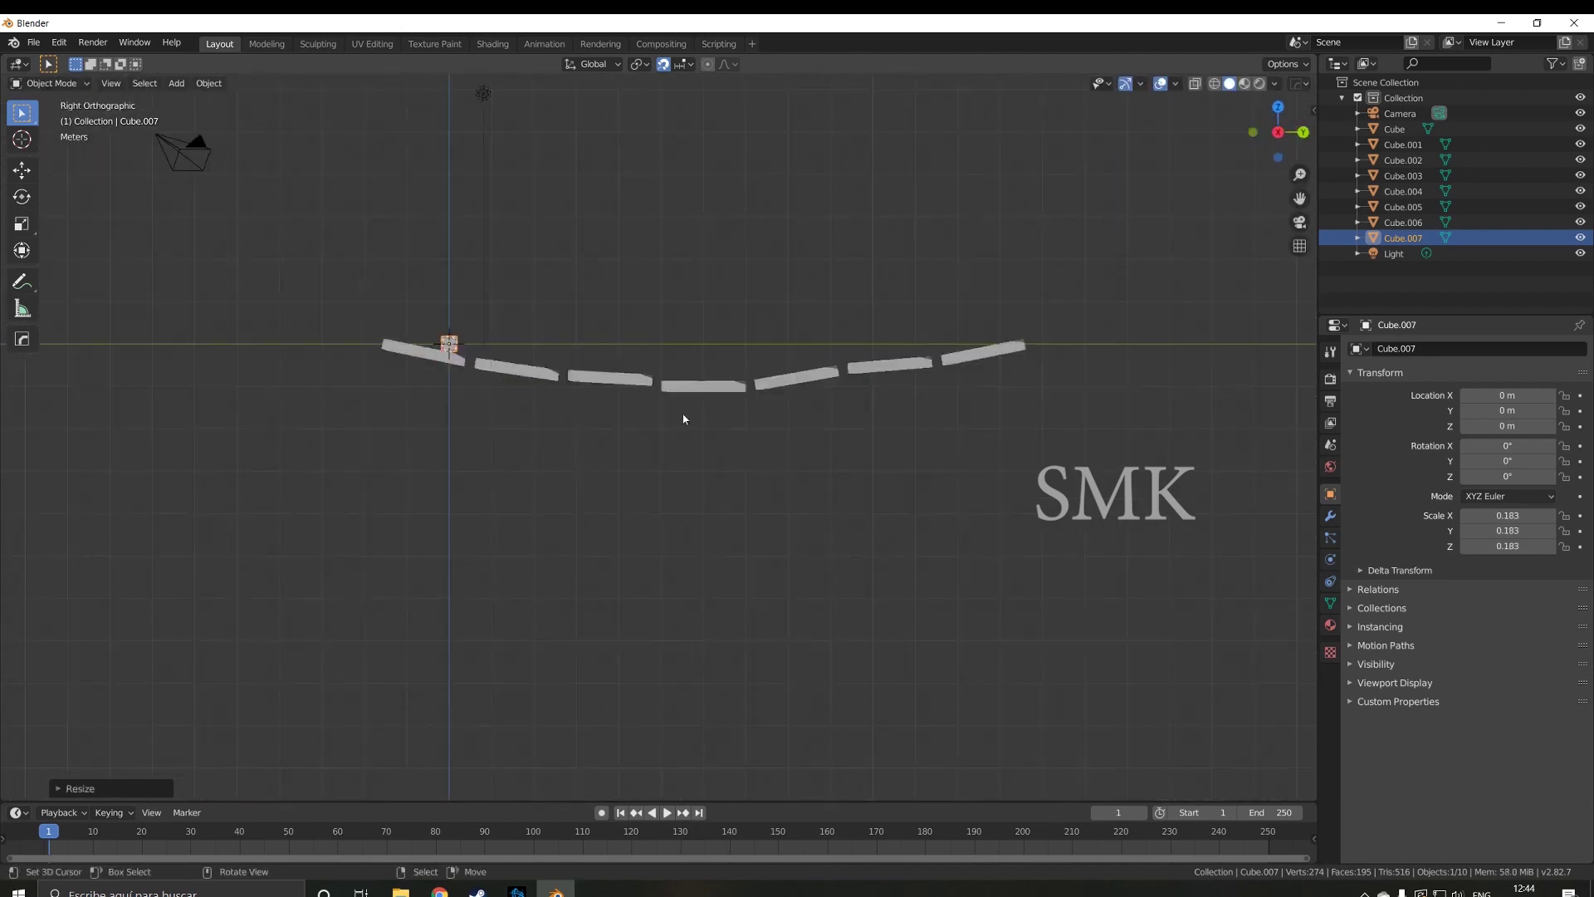
pyautogui.press('s')
pyautogui.click(552, 381)
# - Stretch the cube along Y to 7.427, centre it at Y 6.1 m, and enter Edit Mode
pyautogui.press('s')
pyautogui.press('y')
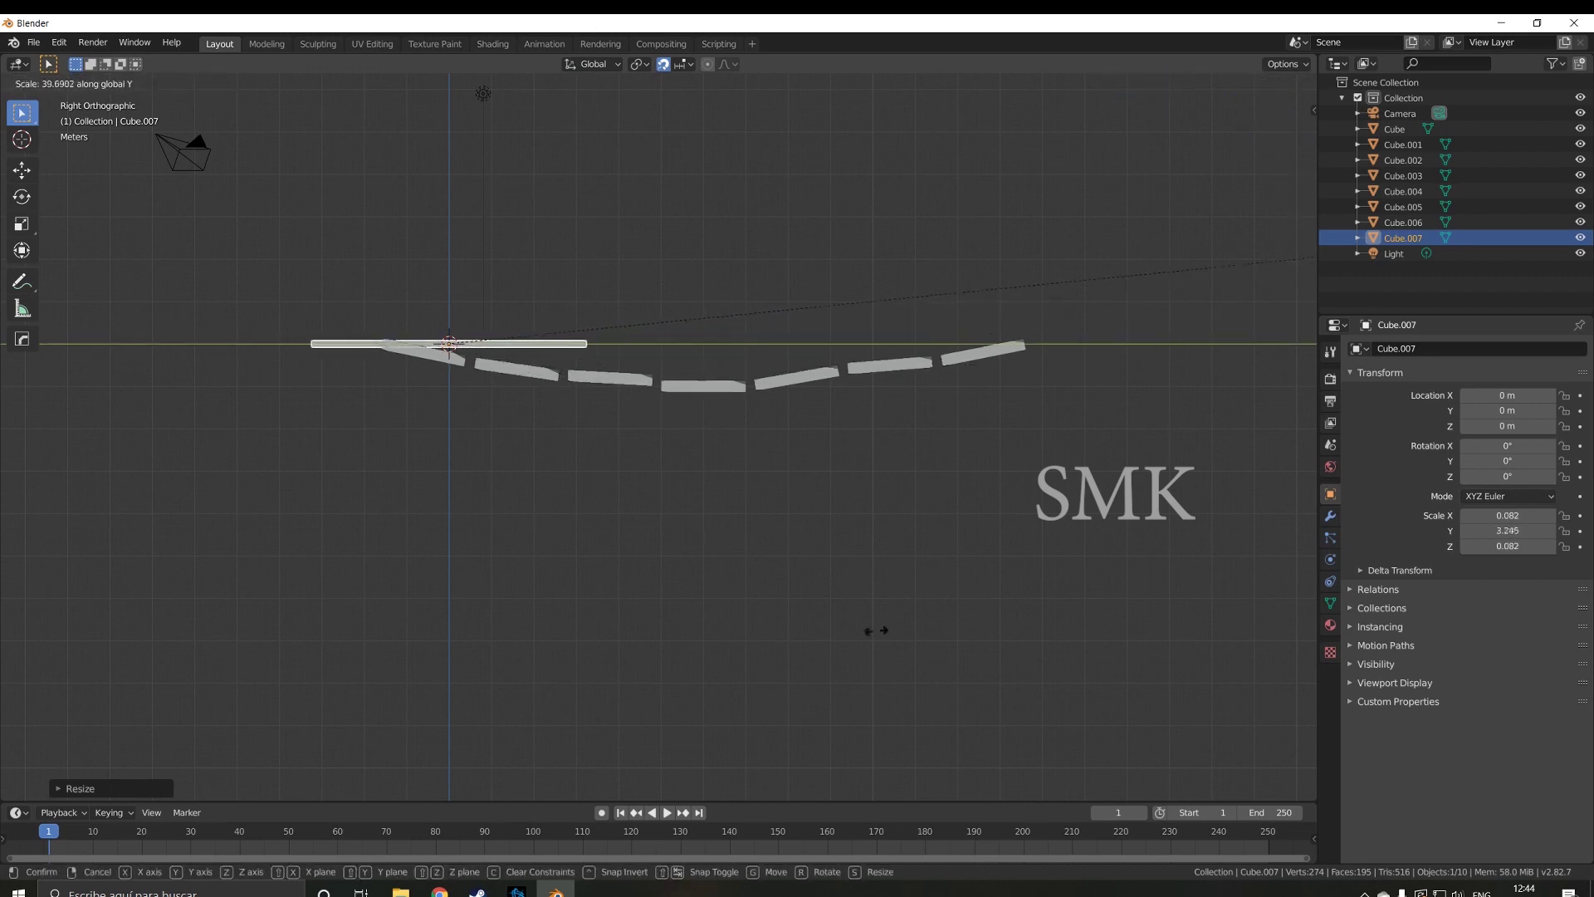
pyautogui.click(1270, 284)
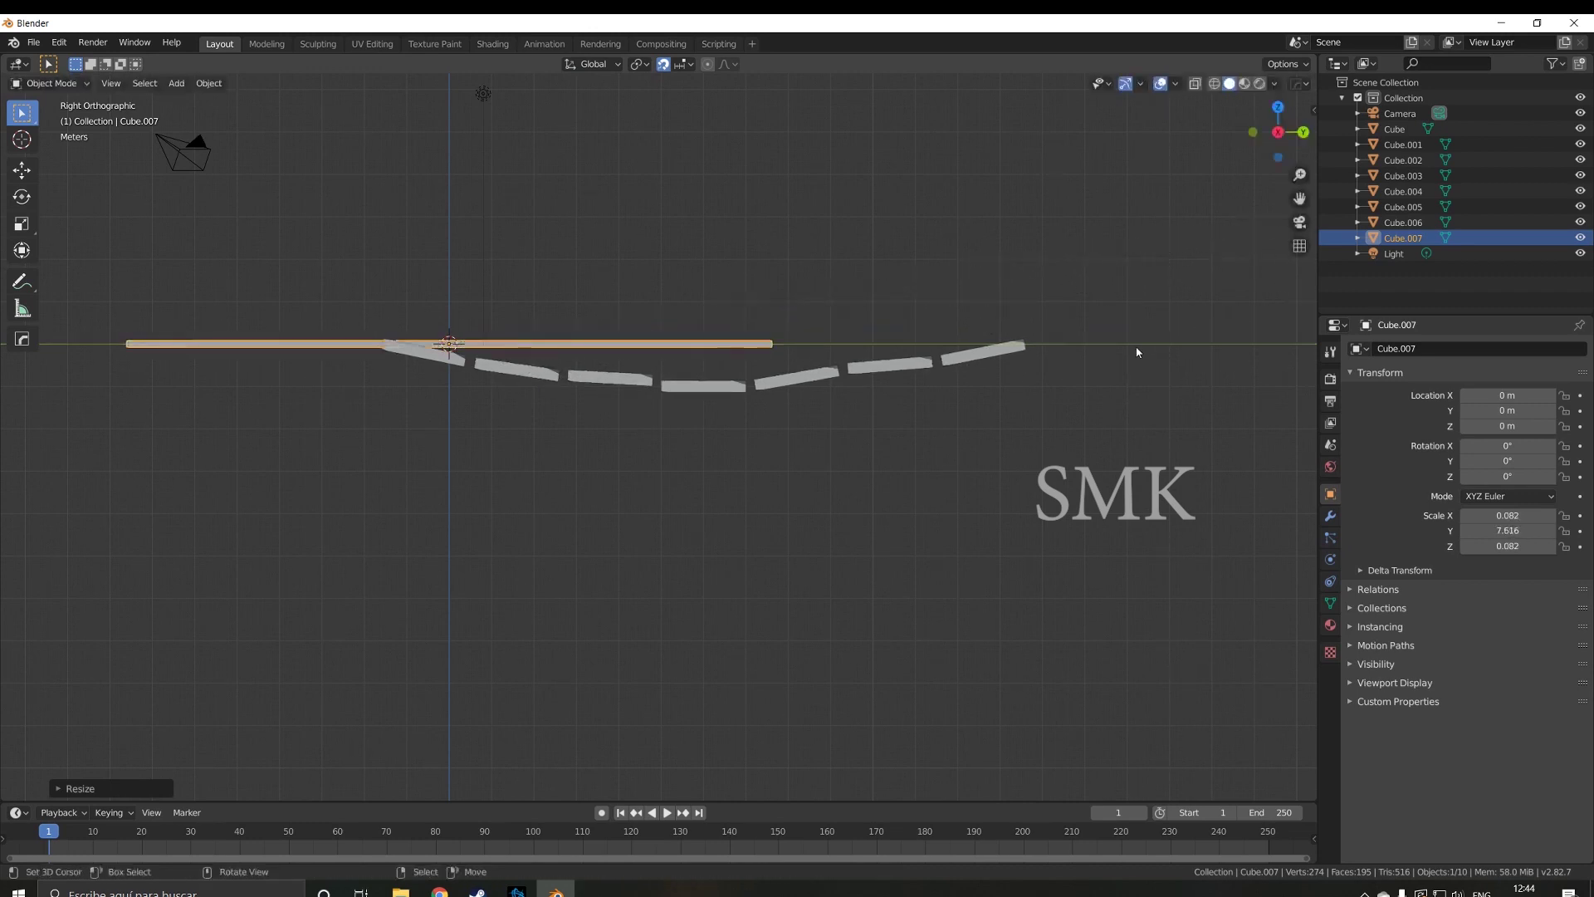
pyautogui.press('g')
pyautogui.press('y')
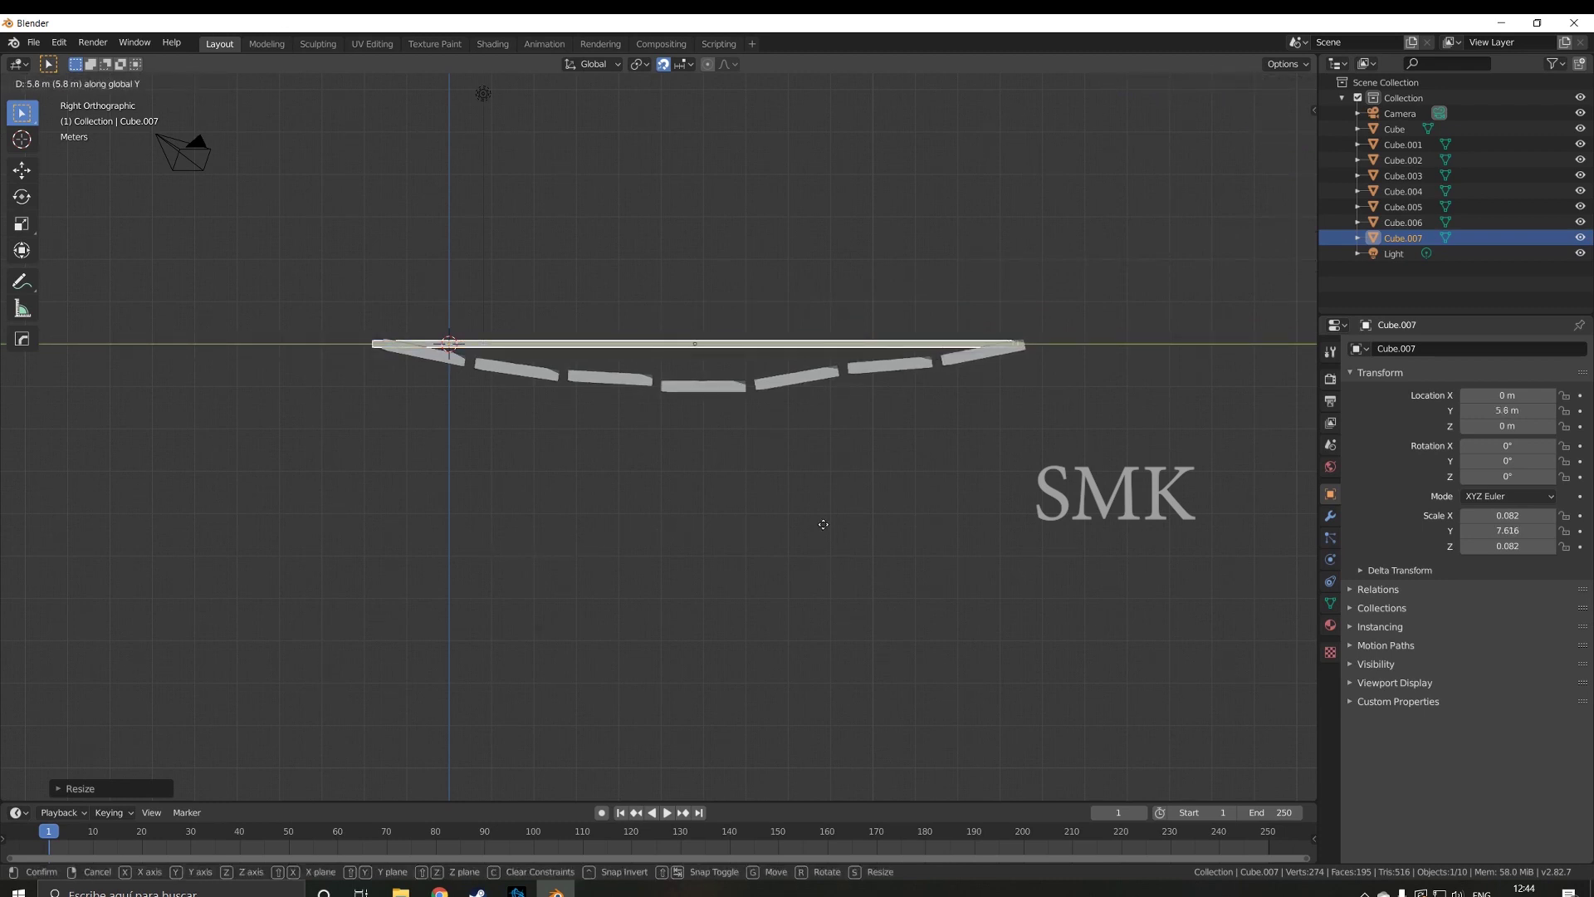
pyautogui.click(950, 520)
pyautogui.press('s')
pyautogui.press('y')
pyautogui.click(869, 520)
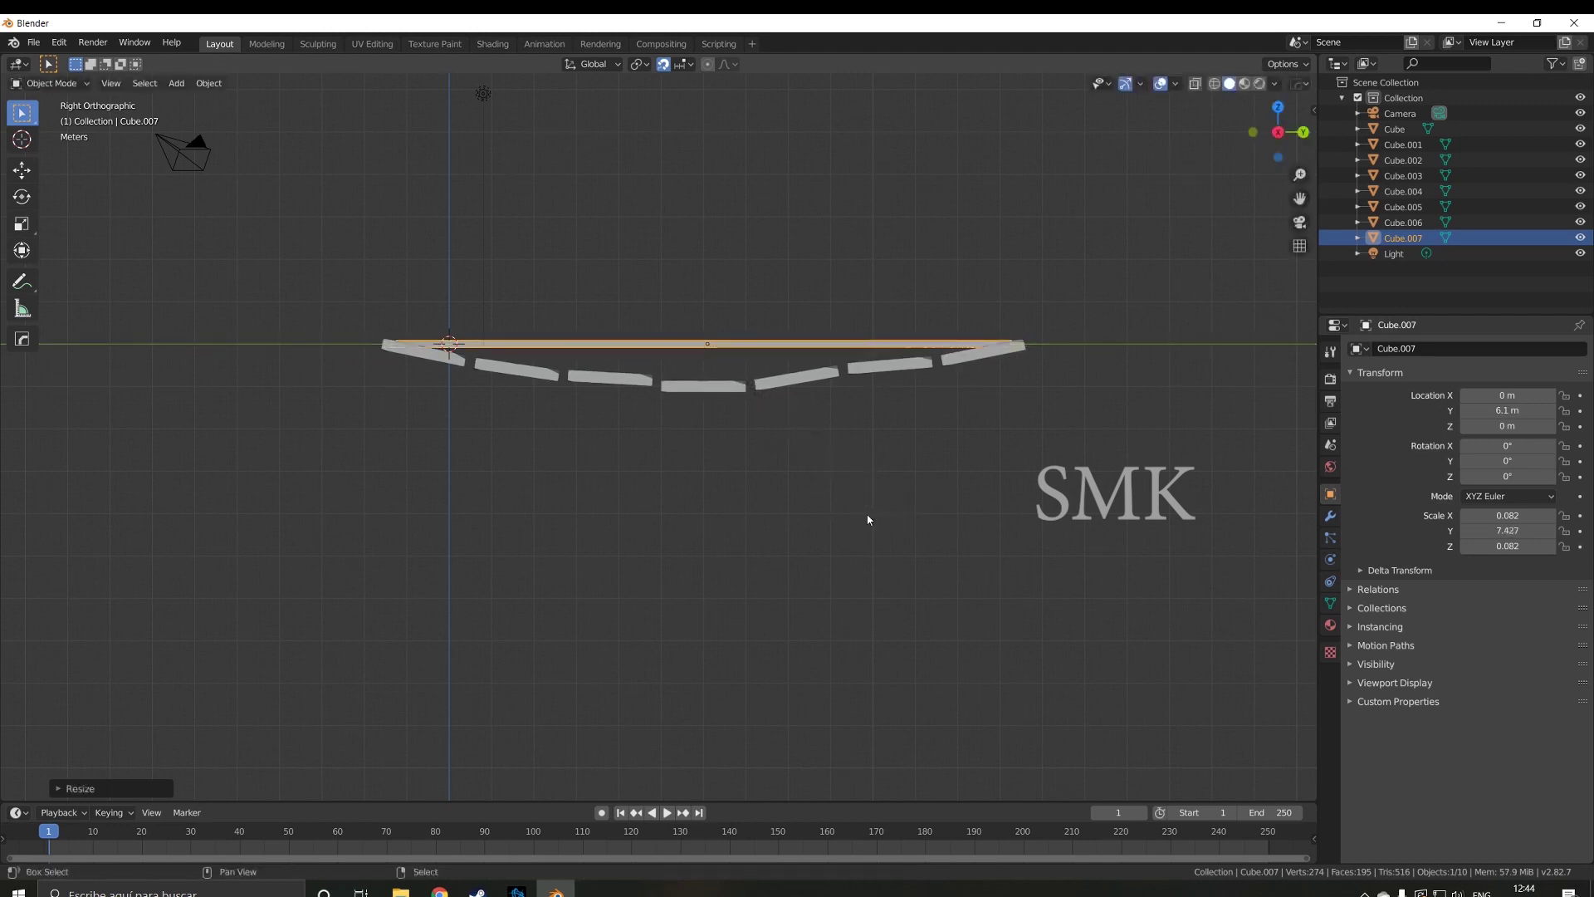
pyautogui.keyDown('shift'); pyautogui.moveTo(868, 519); pyautogui.dragTo(795, 505, button='middle'); pyautogui.keyUp('shift')
pyautogui.press('Tab')
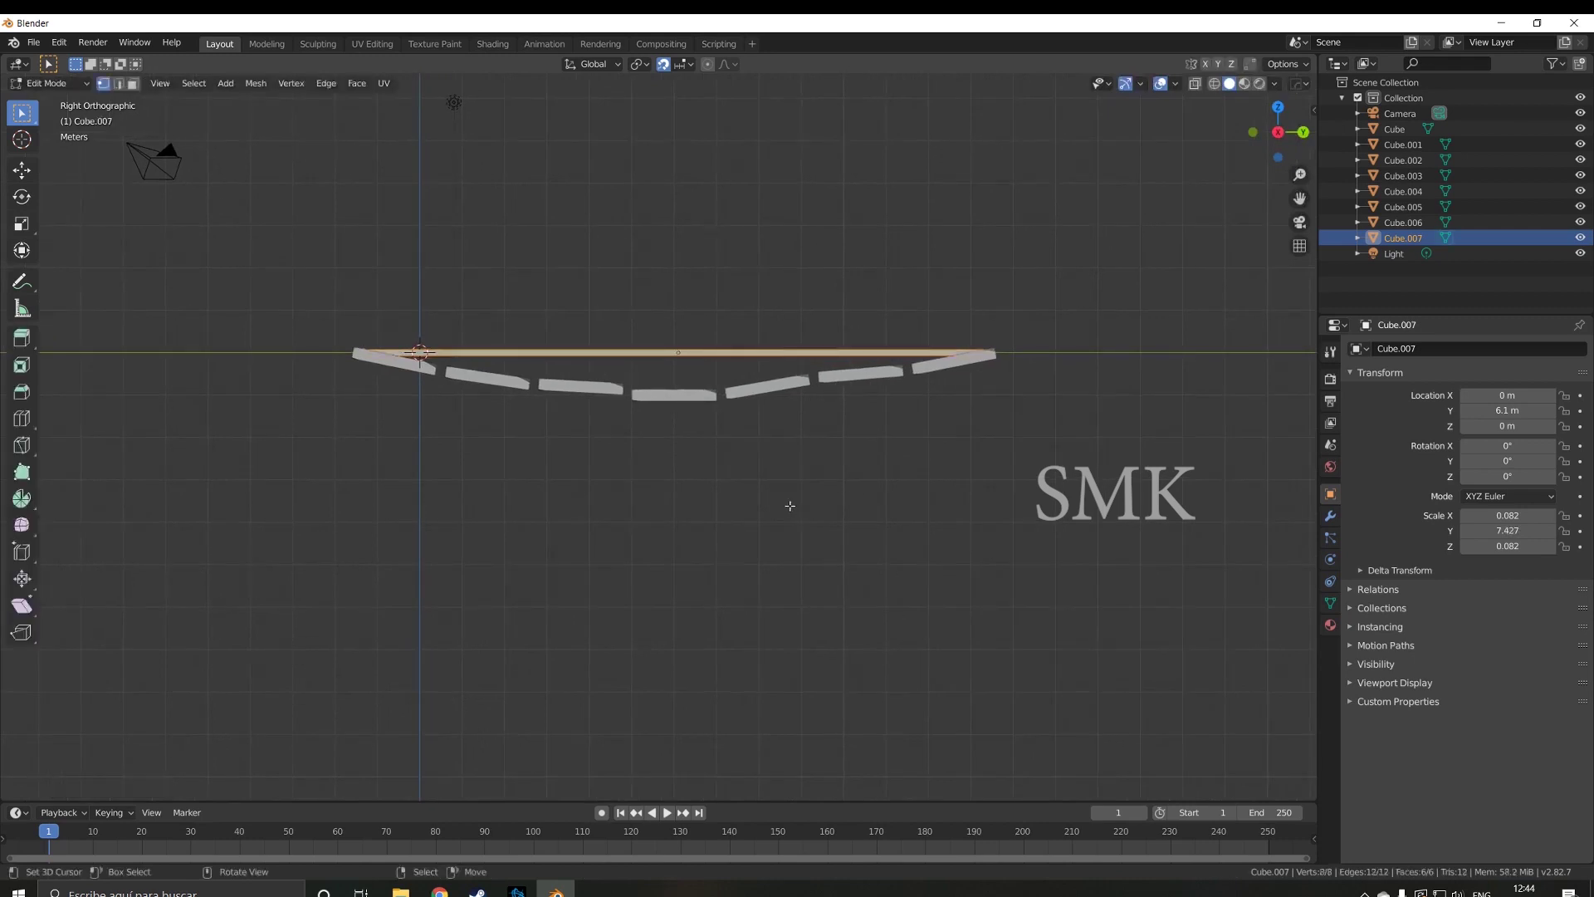
# - Add evenly spaced loop cuts along the rail, giving it 108 vertices
pyautogui.hotkey('ctrl', 'r')
pyautogui.scroll(2, 691, 361)
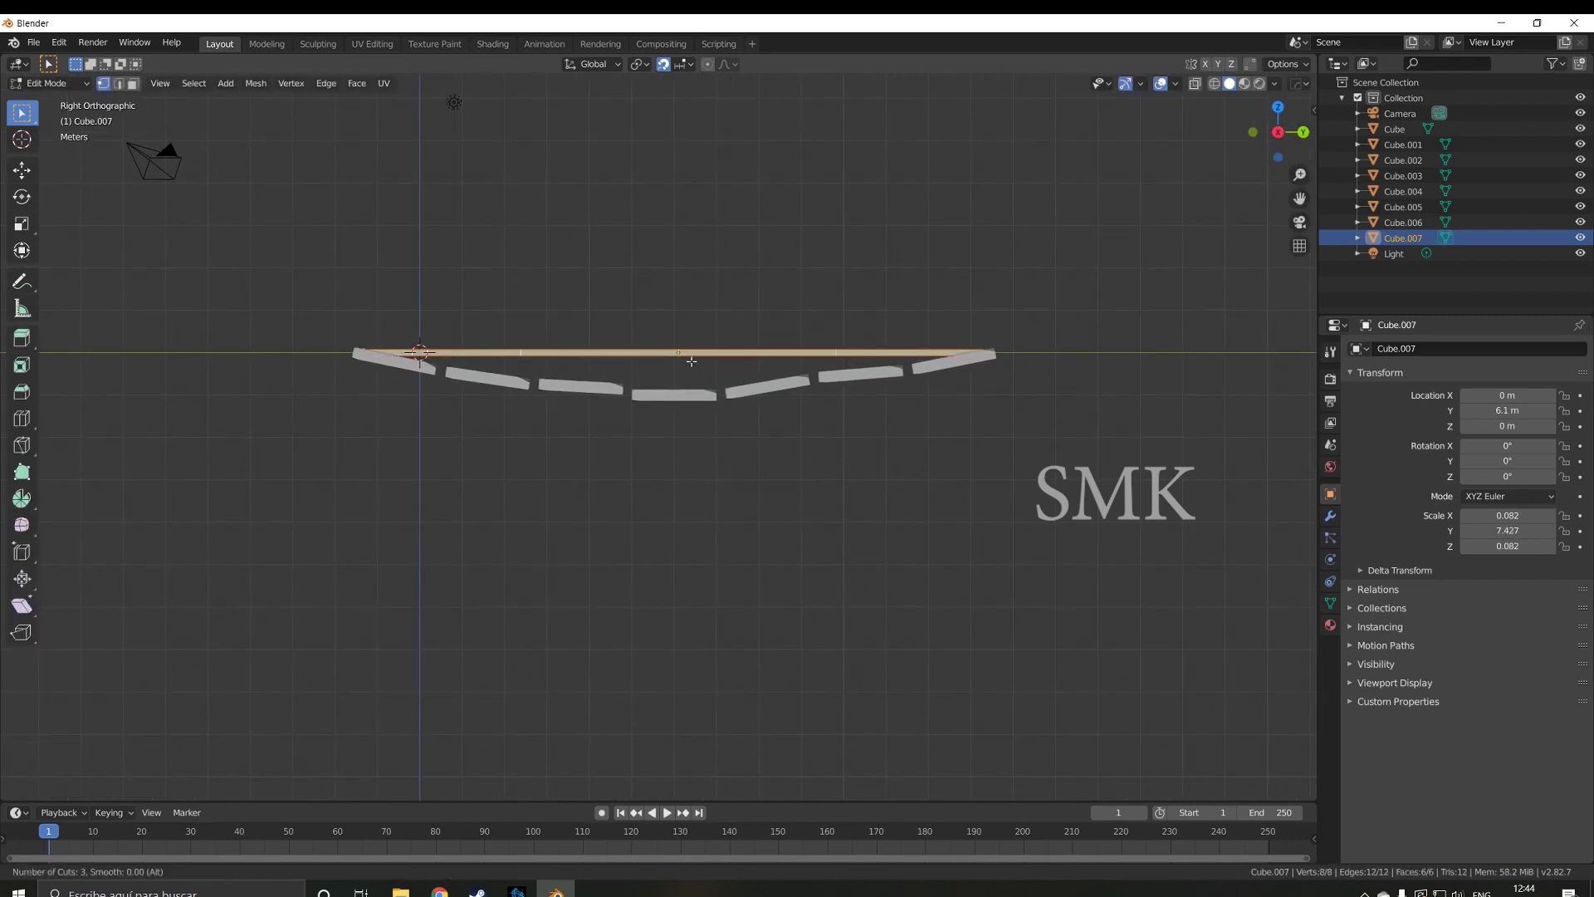
pyautogui.scroll(6, 691, 361)
pyautogui.click(691, 361)
pyautogui.rightClick(691, 361)
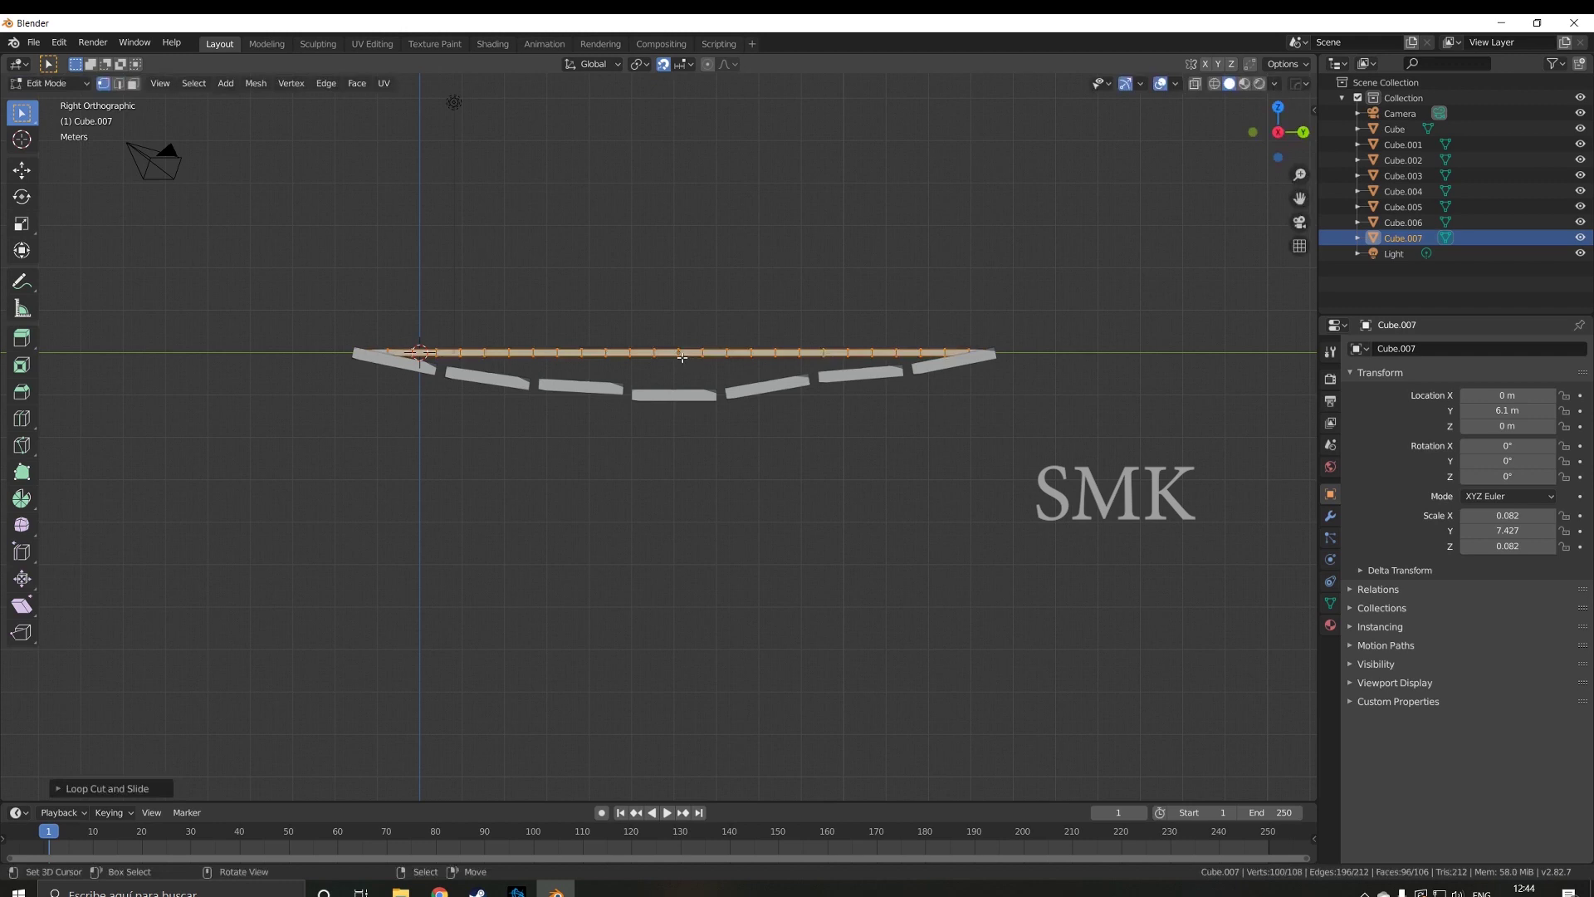
# - Select the rail's middle loop, enable proportional editing, and switch to front orthographic view
pyautogui.keyDown('alt'); pyautogui.click(681, 357); pyautogui.keyUp('alt')
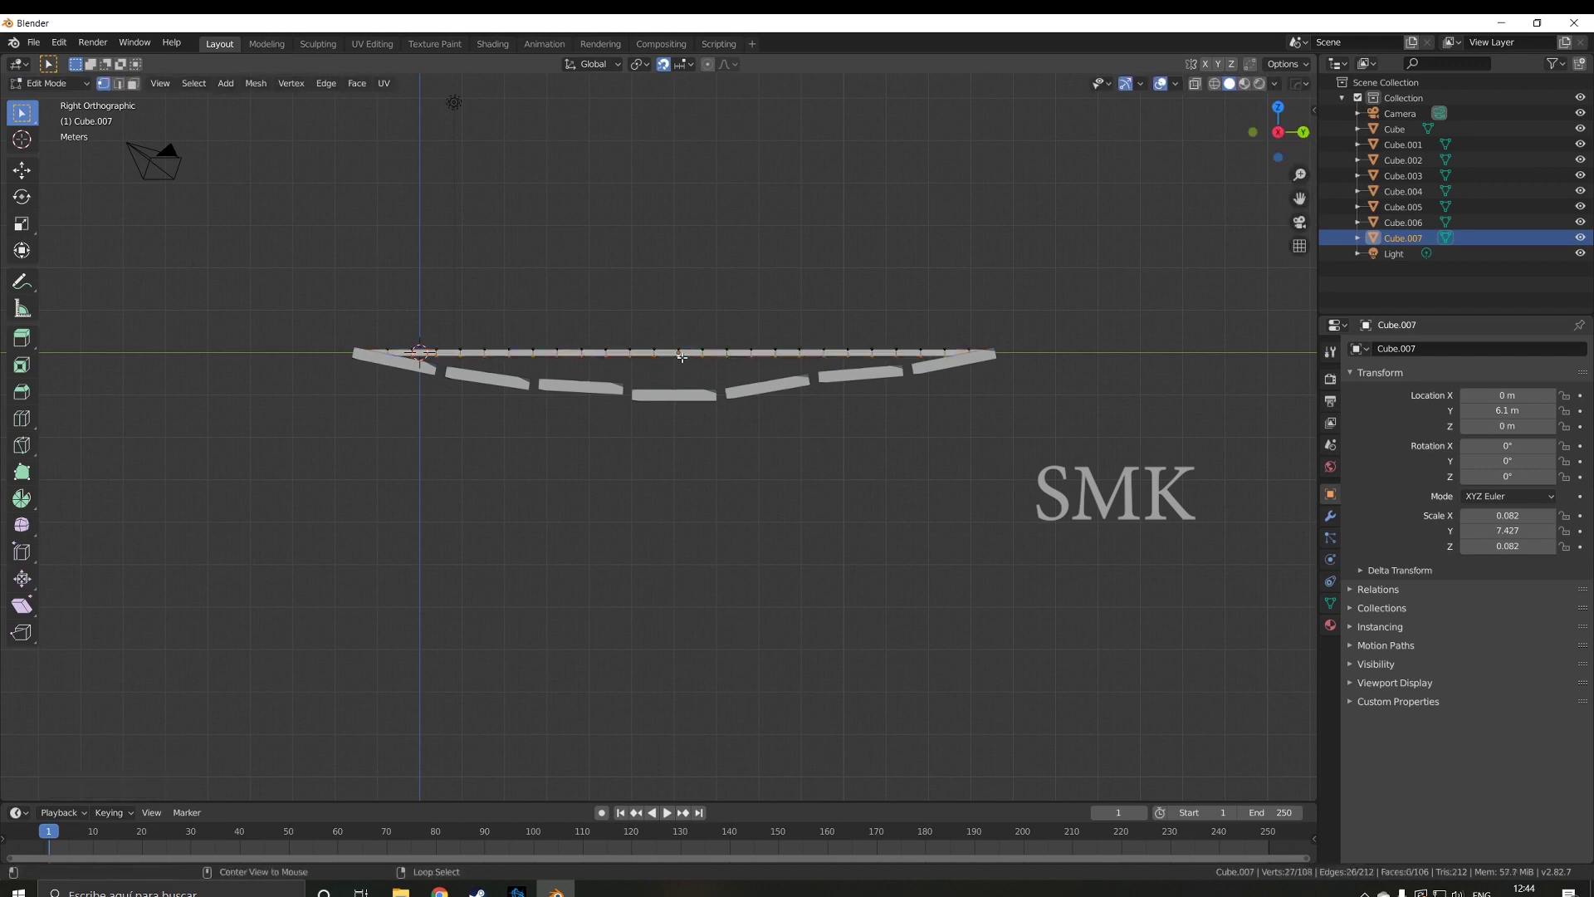
pyautogui.moveTo(682, 357)
pyautogui.mouseDown(button='middle')
pyautogui.moveTo(683, 385)
pyautogui.moveTo(688, 364)
pyautogui.mouseUp(button='middle')
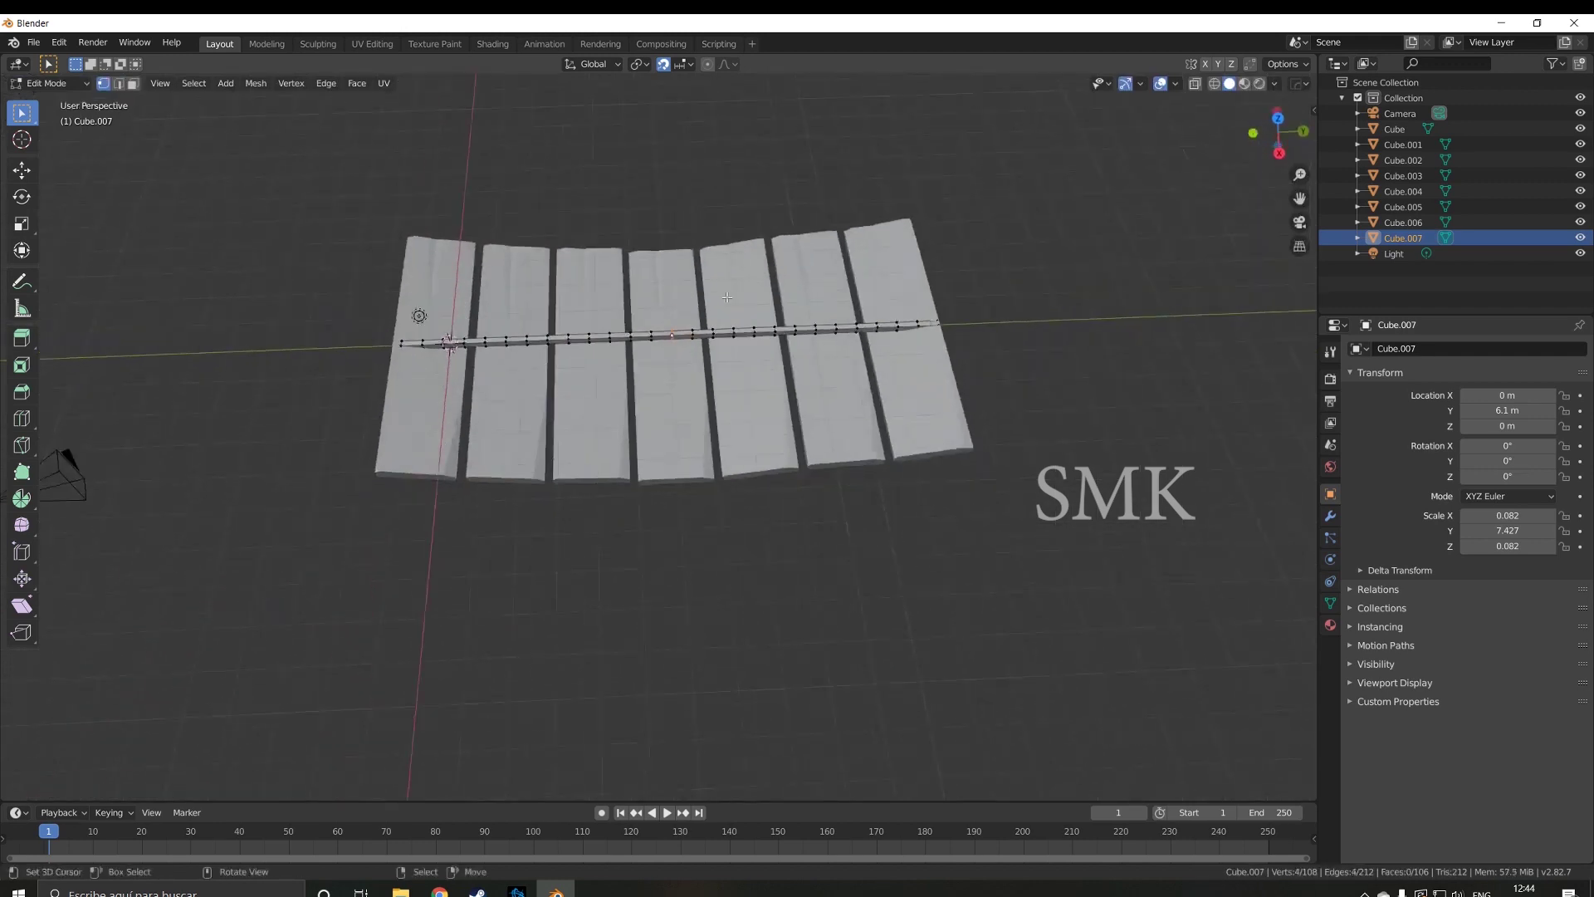
pyautogui.scroll(4, 688, 364)
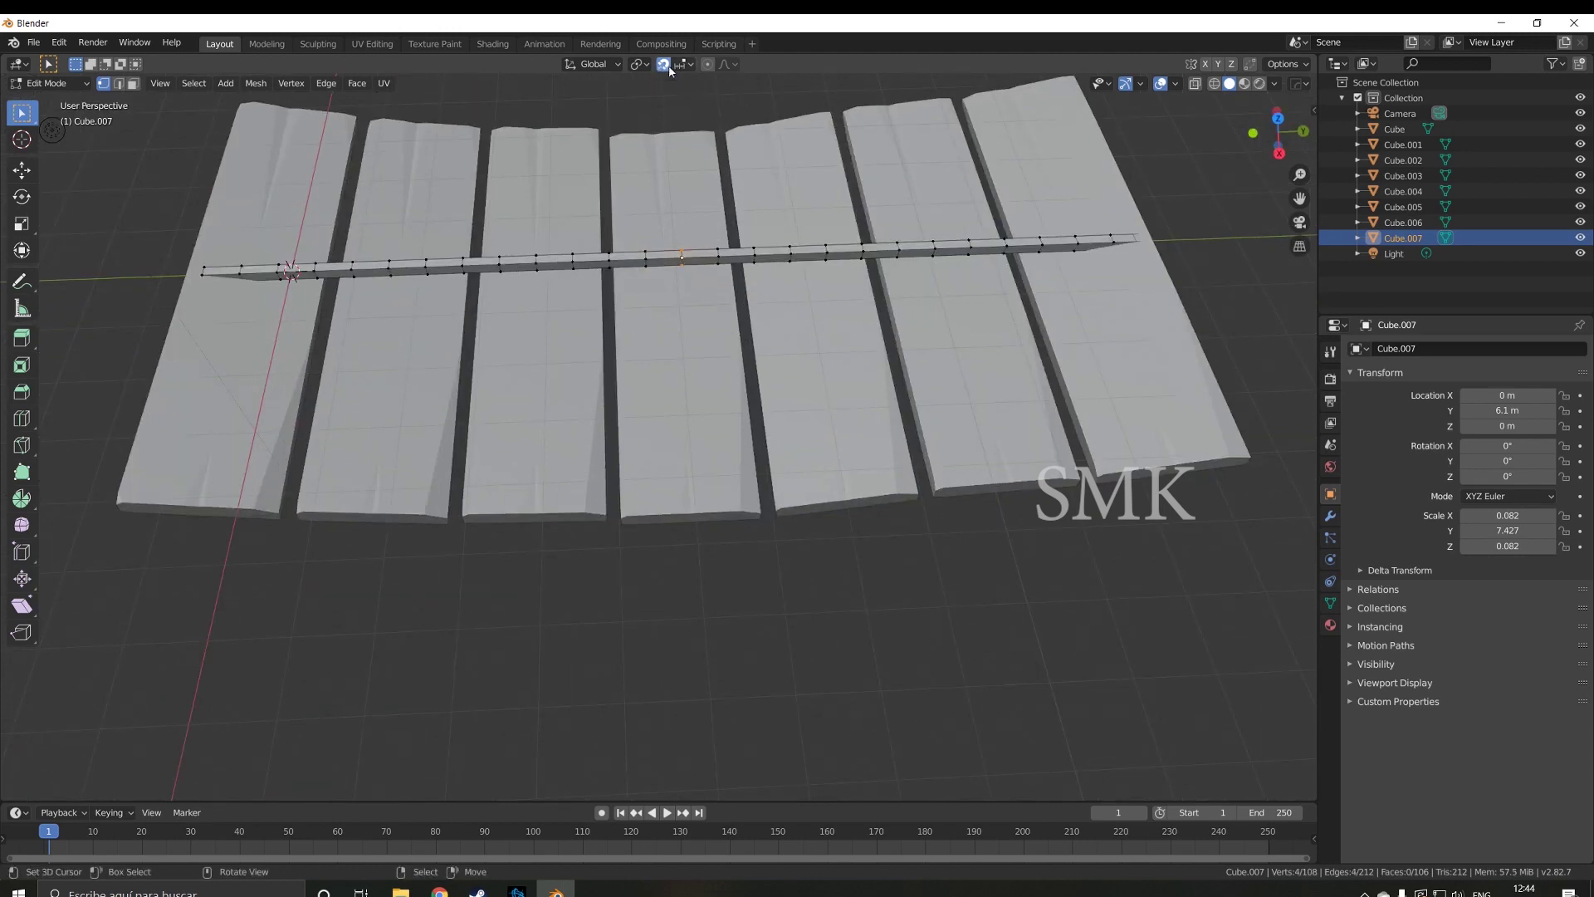
pyautogui.click(667, 66)
pyautogui.press('KP_5')
pyautogui.press('KP_1')
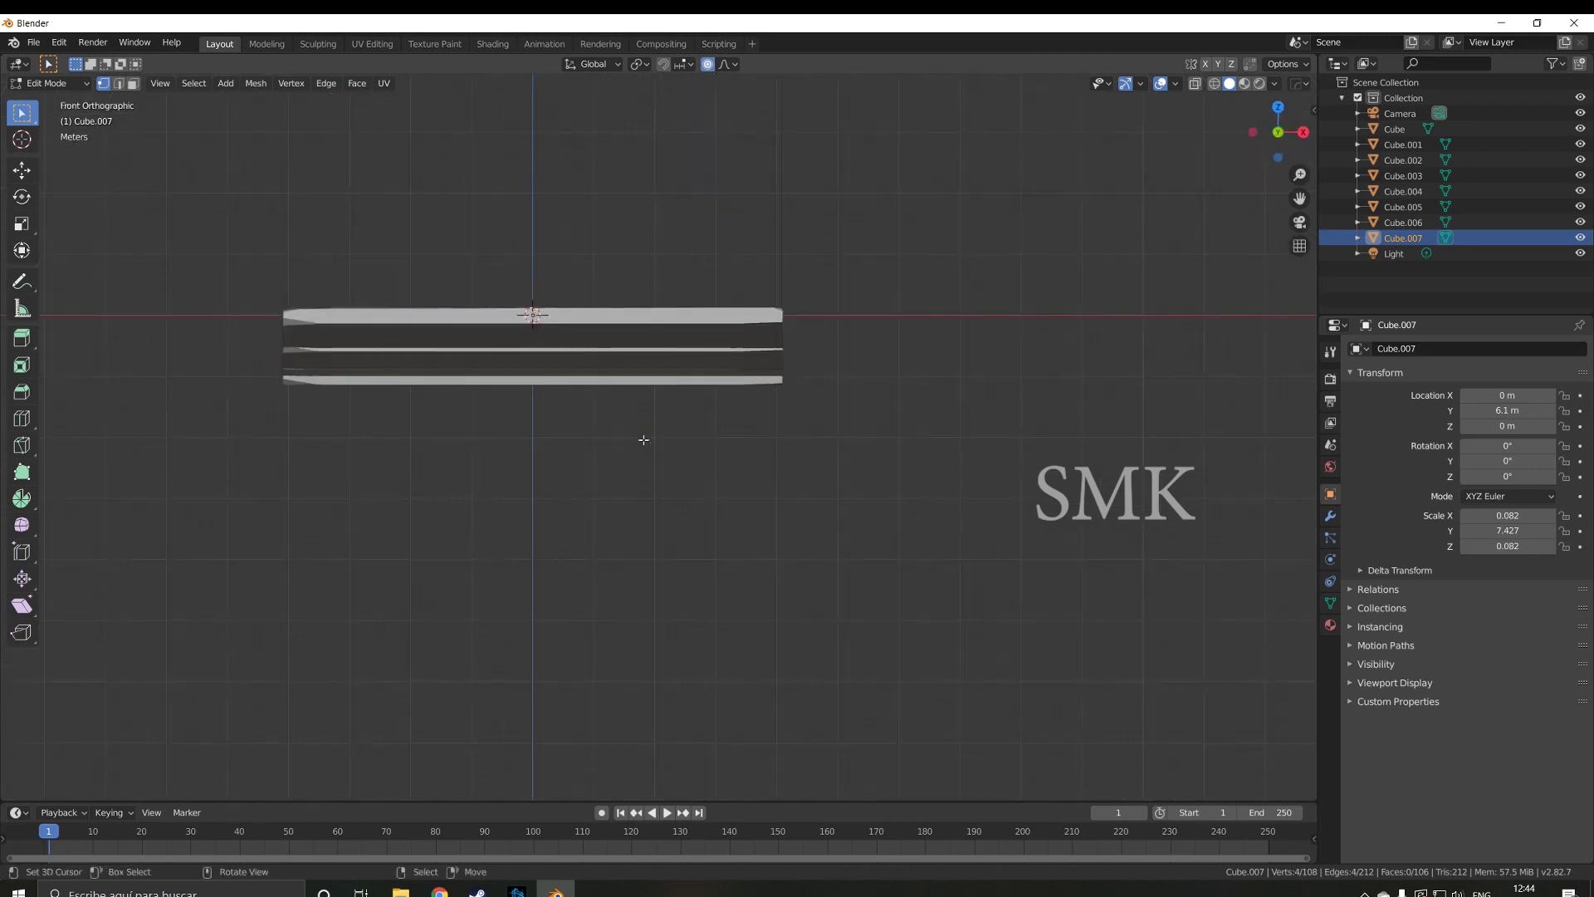
# - Switch to the right side view and set the proportional falloff to Sphere
pyautogui.press('KP_3')
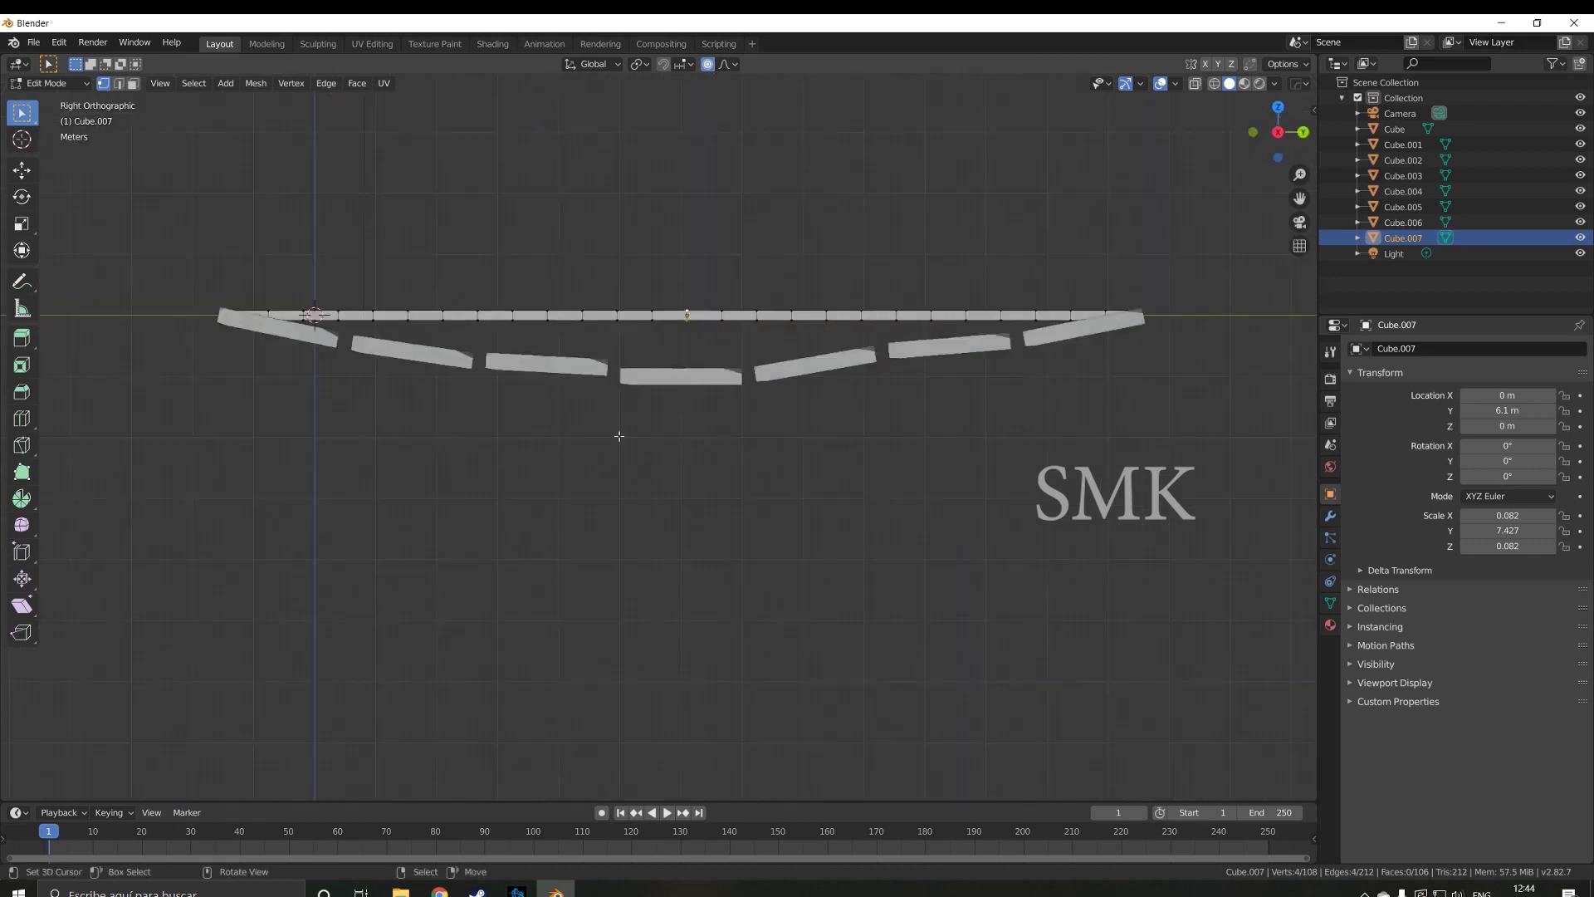
pyautogui.click(734, 65)
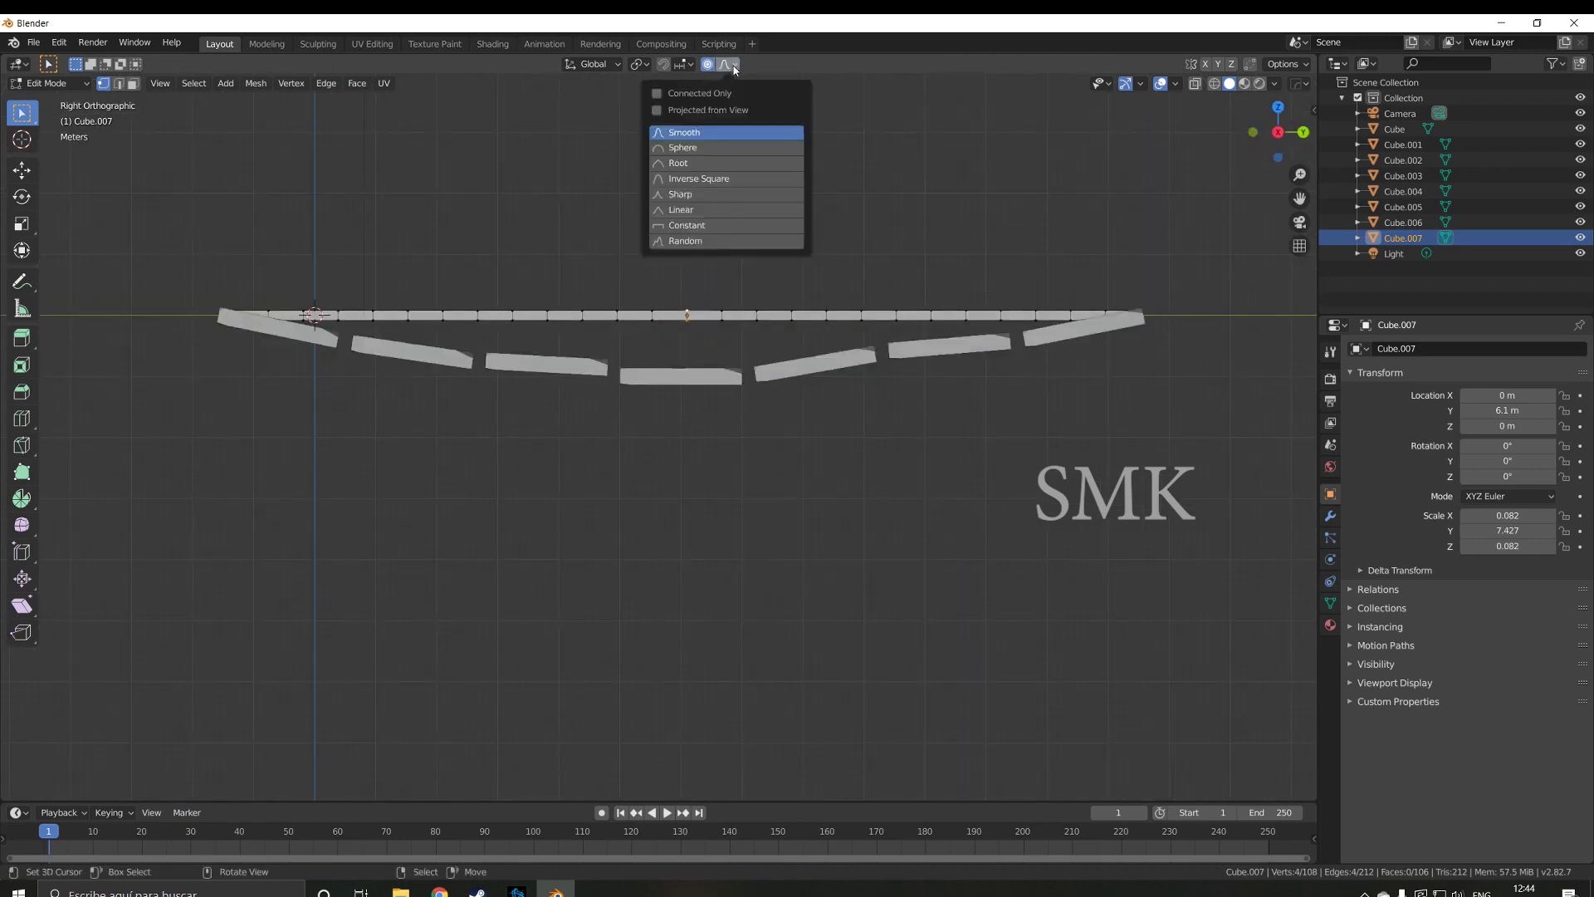
pyautogui.click(695, 153)
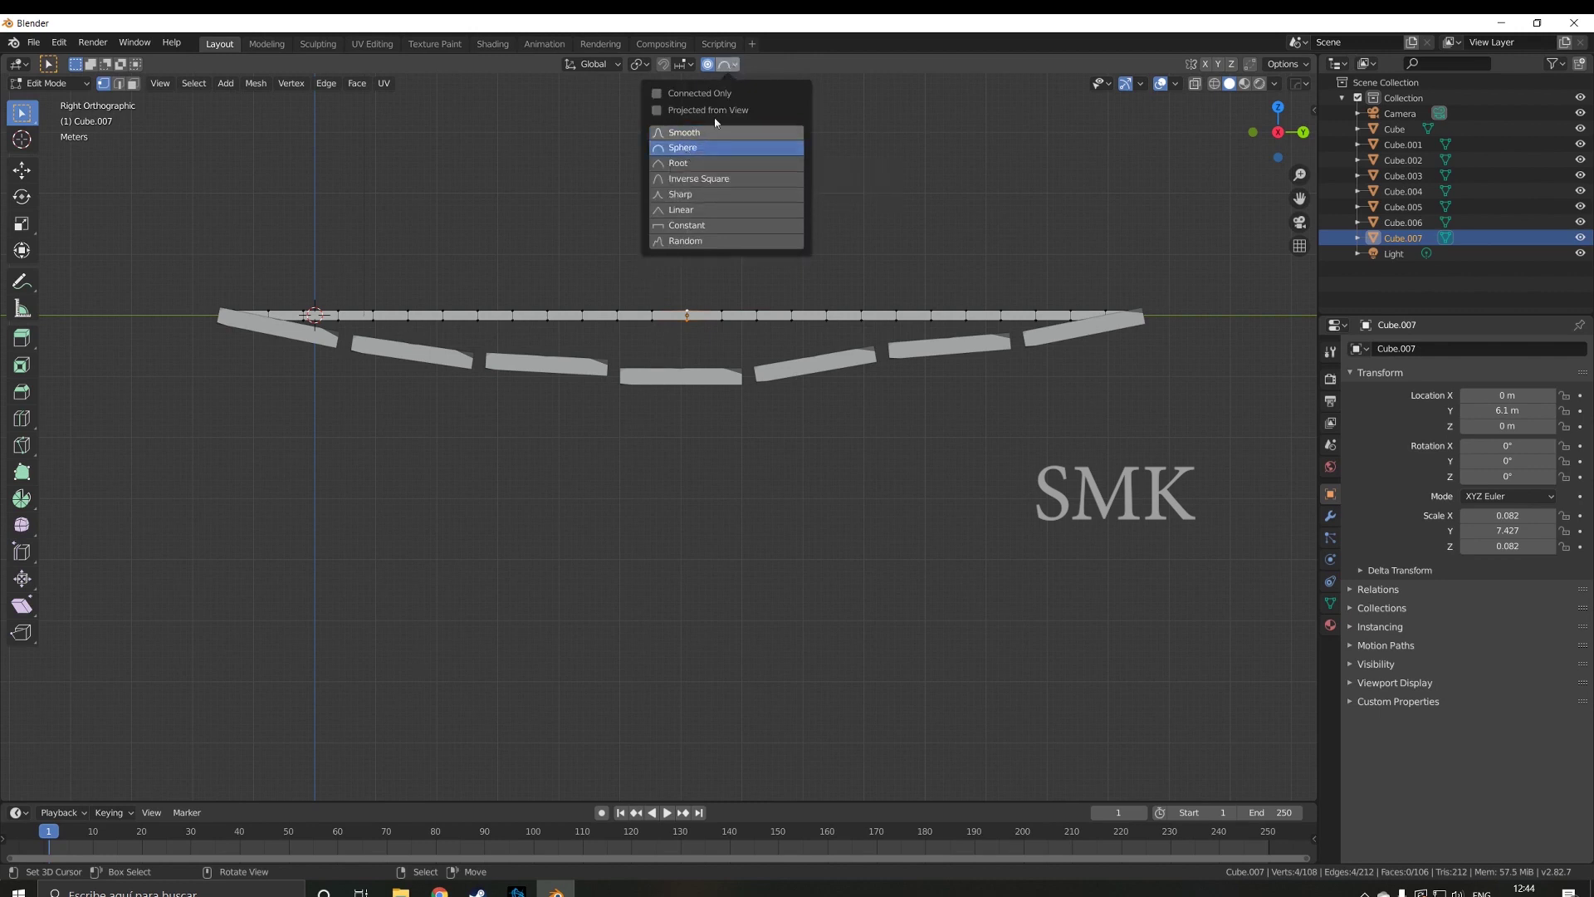
# - Lower the rail's middle about 0.98 m along Z, tuning the proportional size
pyautogui.press('g')
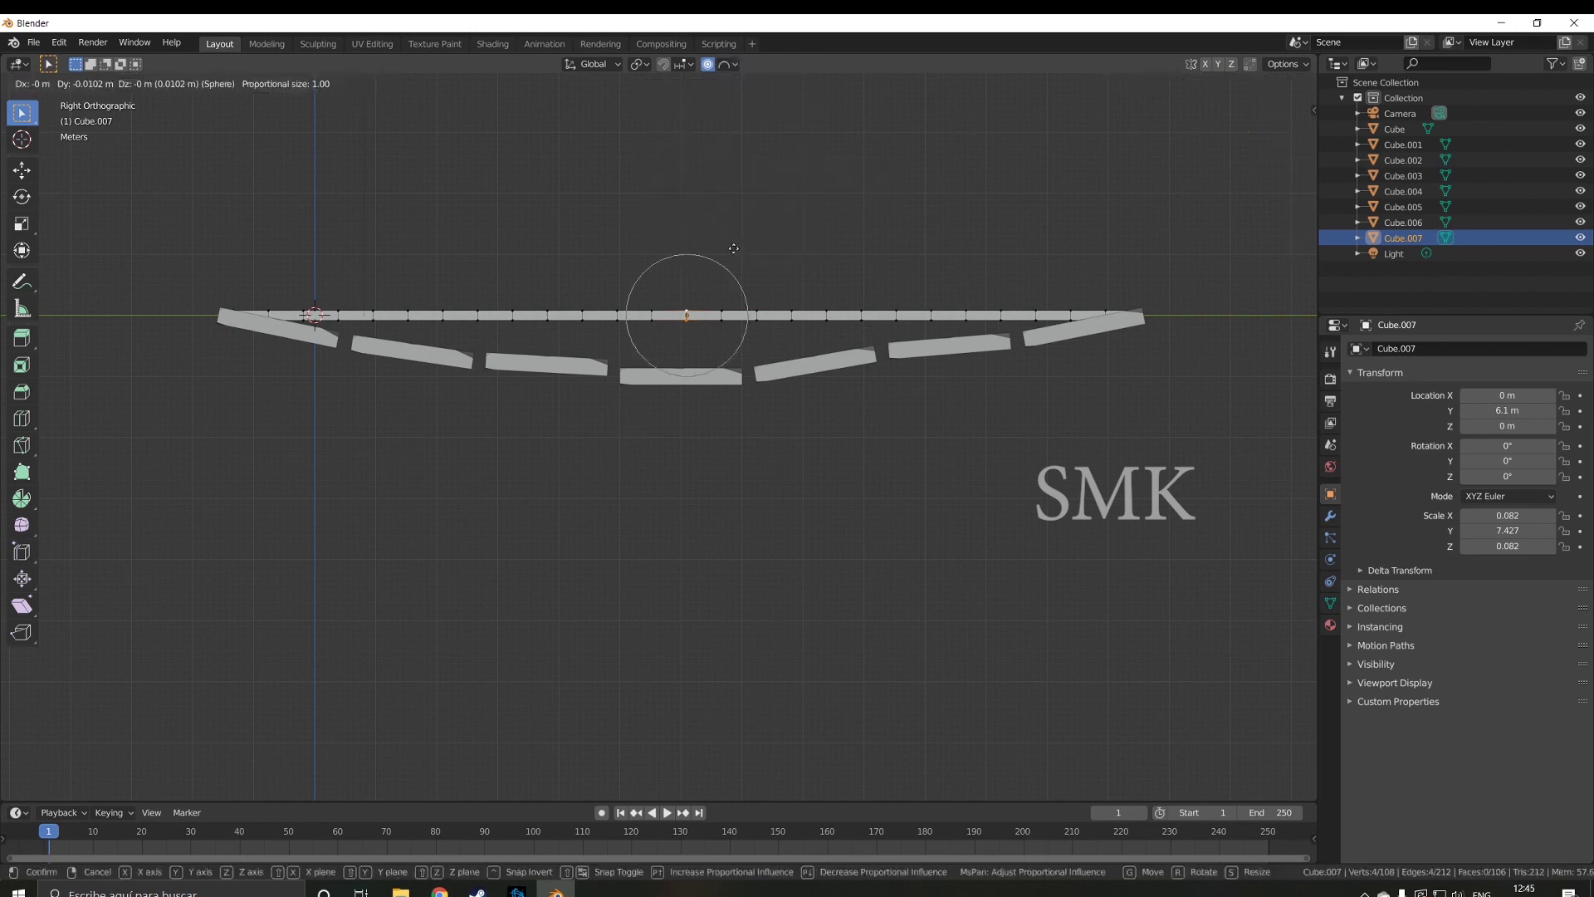
pyautogui.press('z')
pyautogui.scroll(-2, 723, 299)
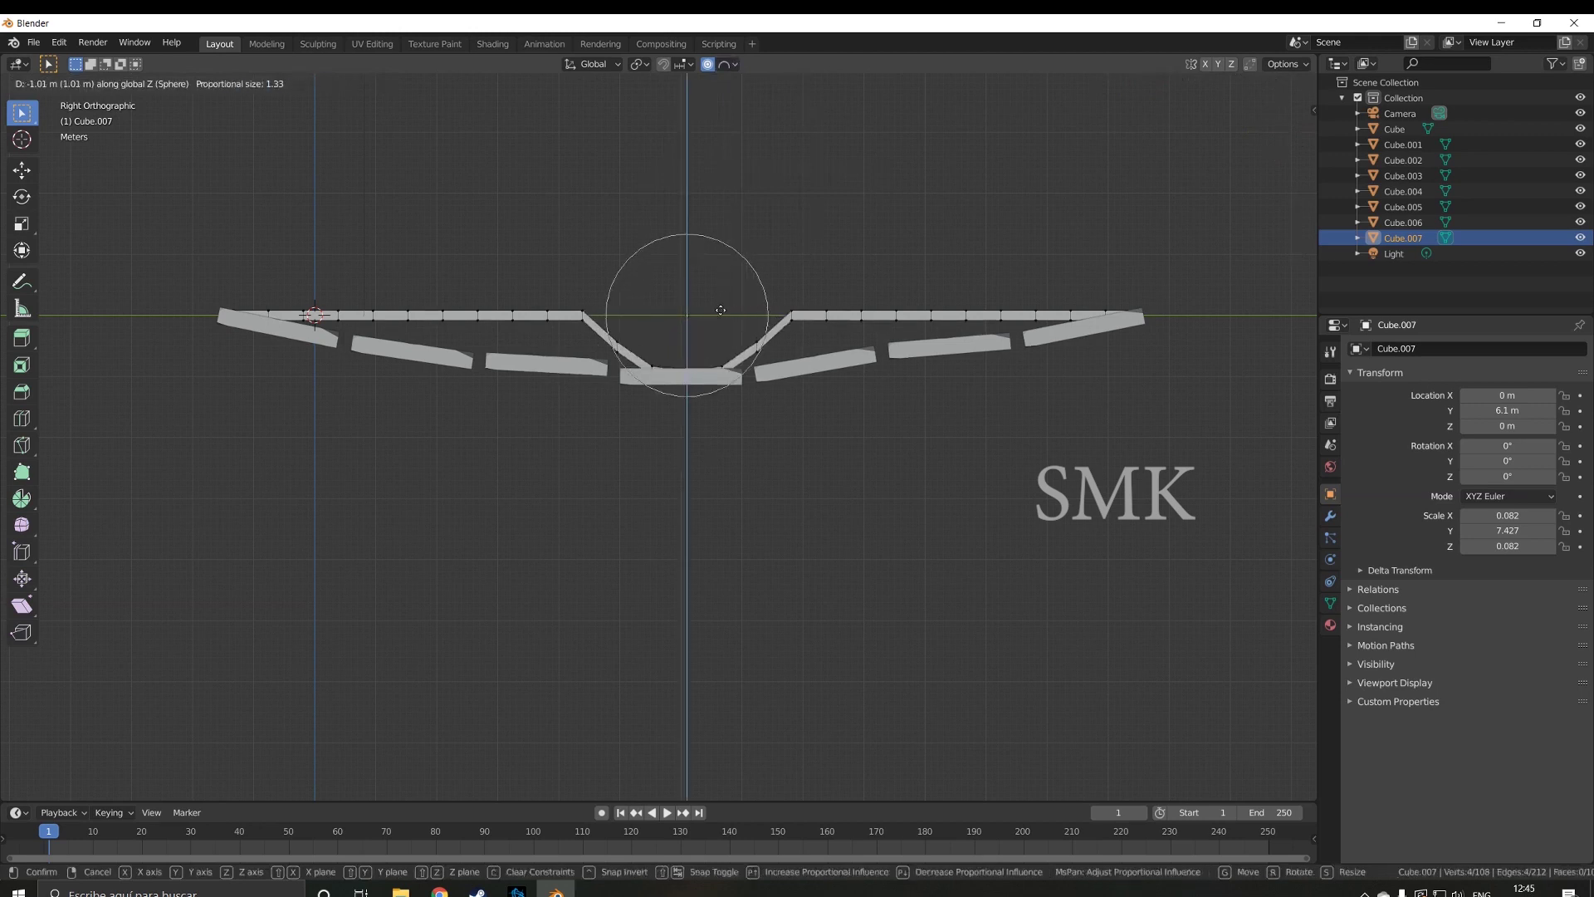
pyautogui.scroll(-3, 719, 309)
pyautogui.scroll(-1, 720, 310)
pyautogui.scroll(-2, 720, 309)
pyautogui.scroll(-2, 719, 310)
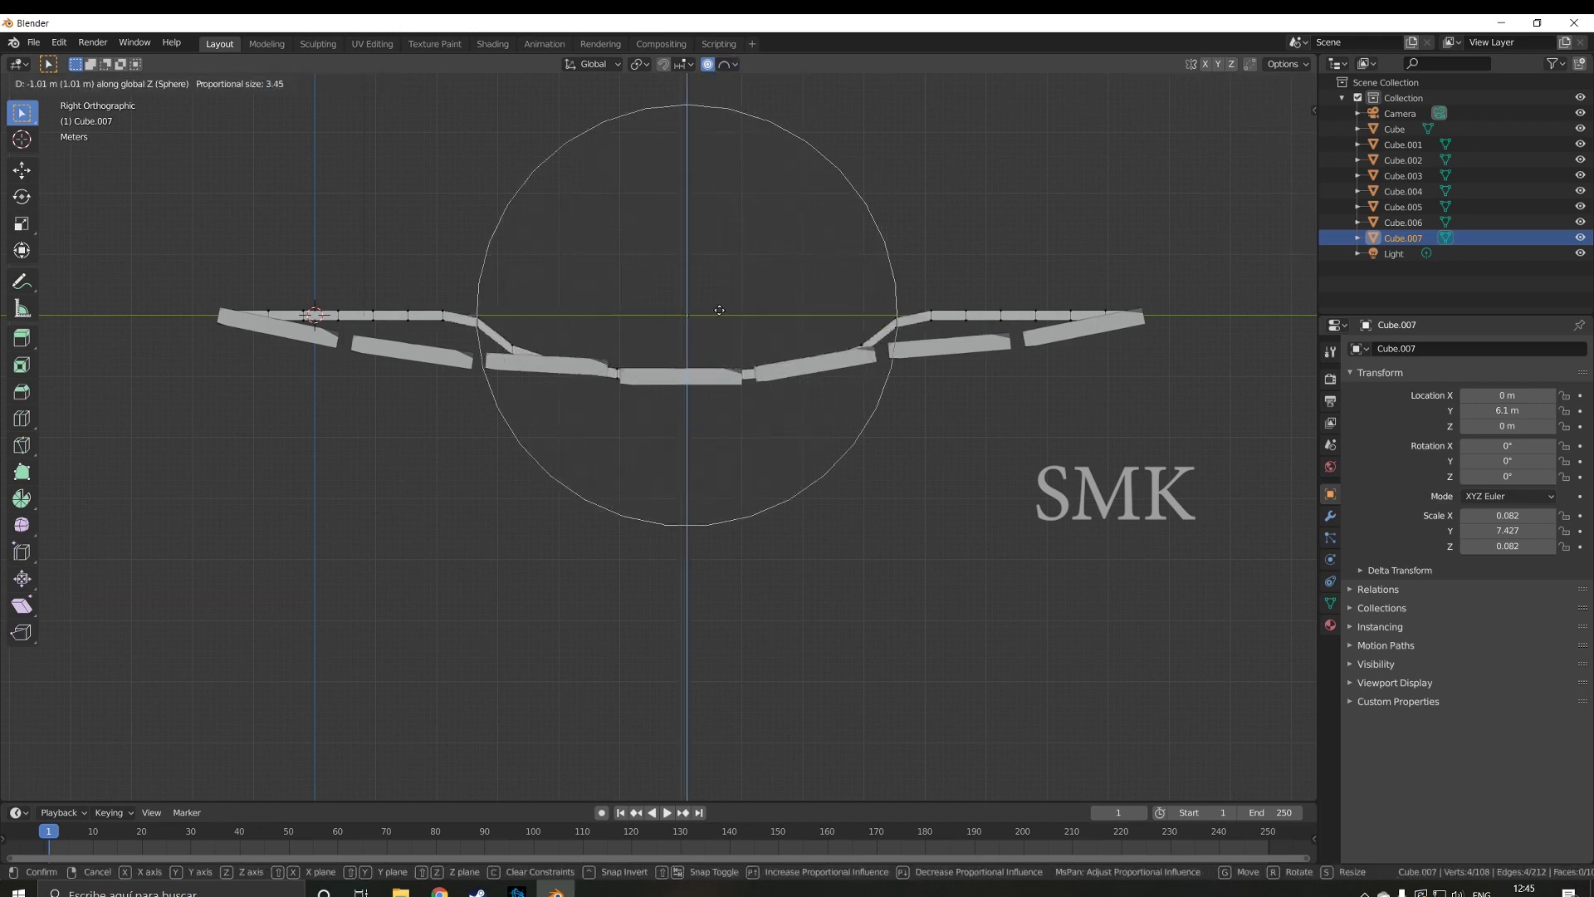
pyautogui.scroll(-6, 719, 310)
pyautogui.scroll(-1, 719, 310)
pyautogui.scroll(-2, 719, 309)
pyautogui.scroll(-1, 718, 309)
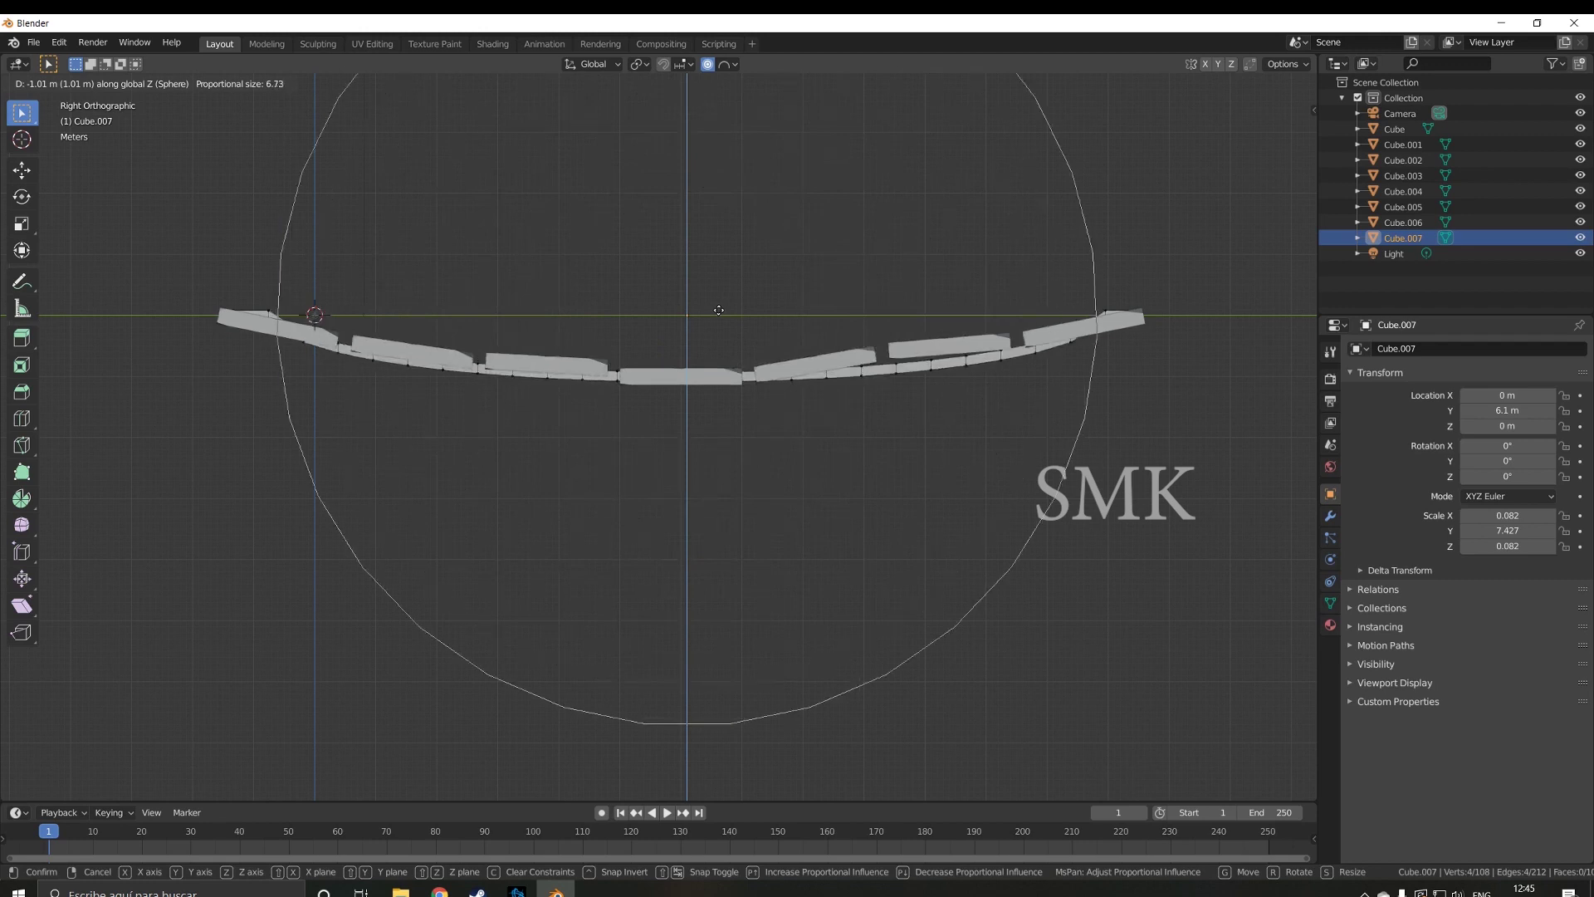
pyautogui.scroll(-1, 717, 308)
pyautogui.scroll(-1, 713, 305)
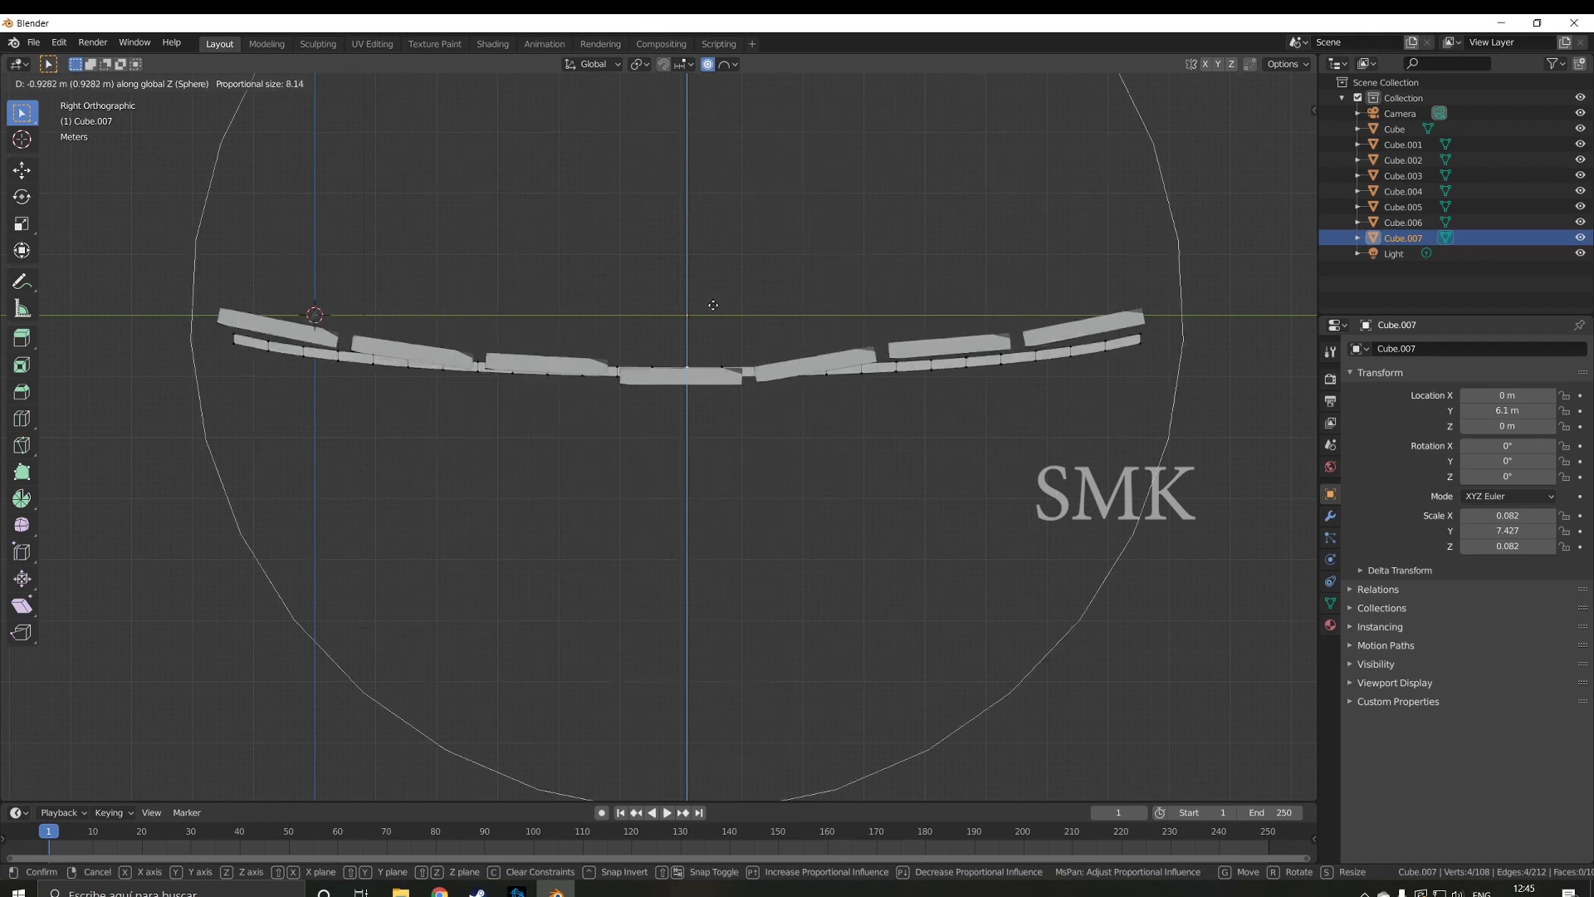
pyautogui.scroll(1, 712, 308)
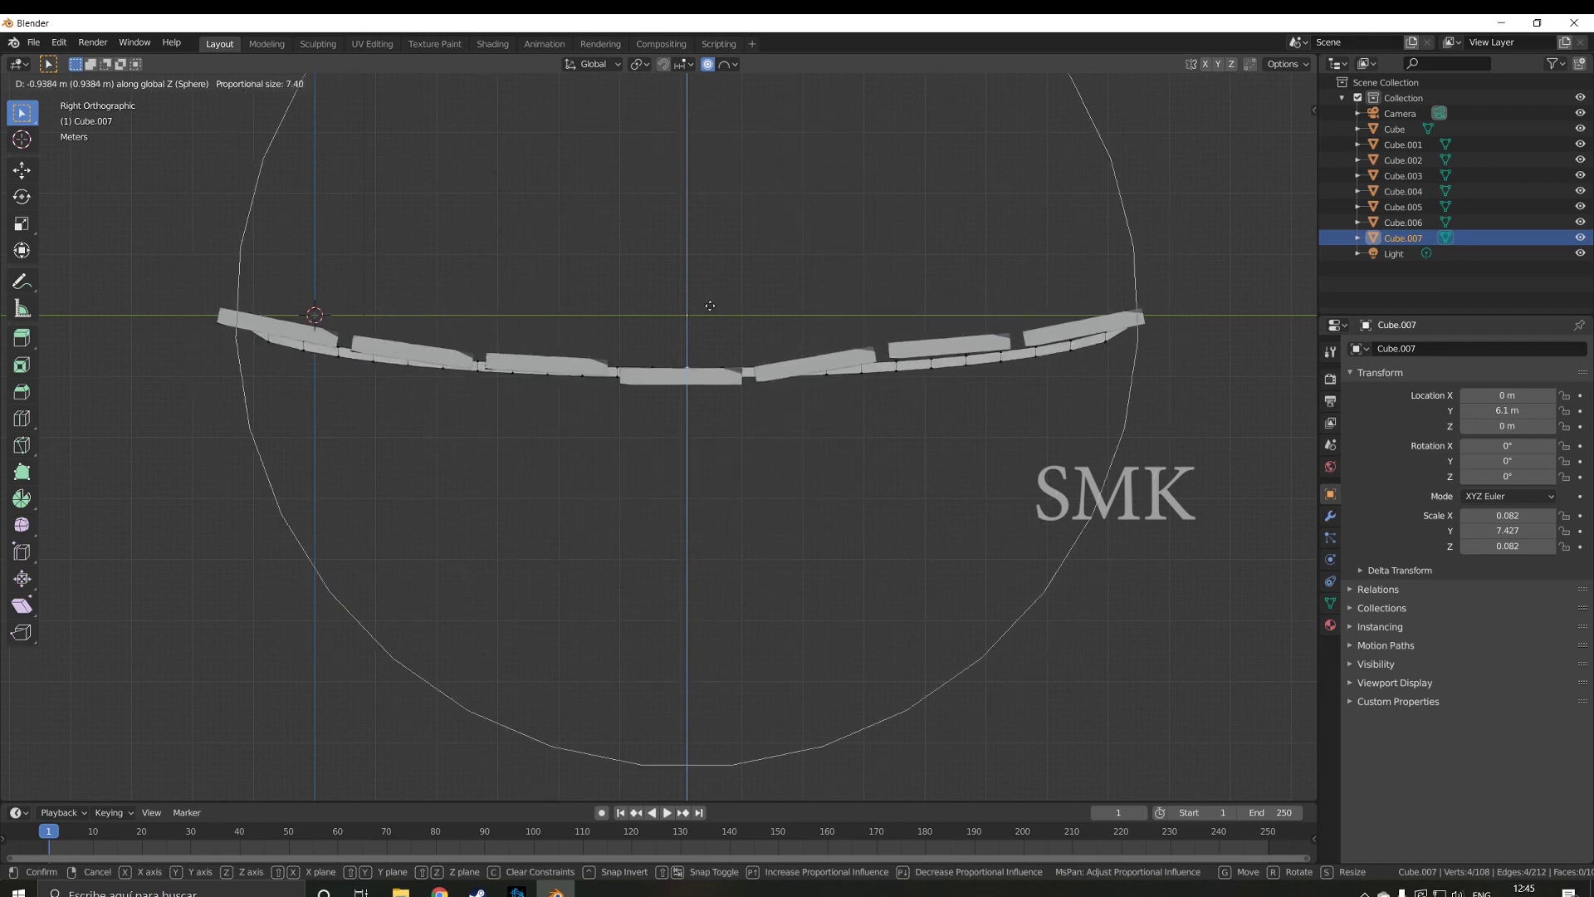
pyautogui.scroll(1, 710, 306)
pyautogui.scroll(1, 709, 305)
pyautogui.scroll(-1, 710, 306)
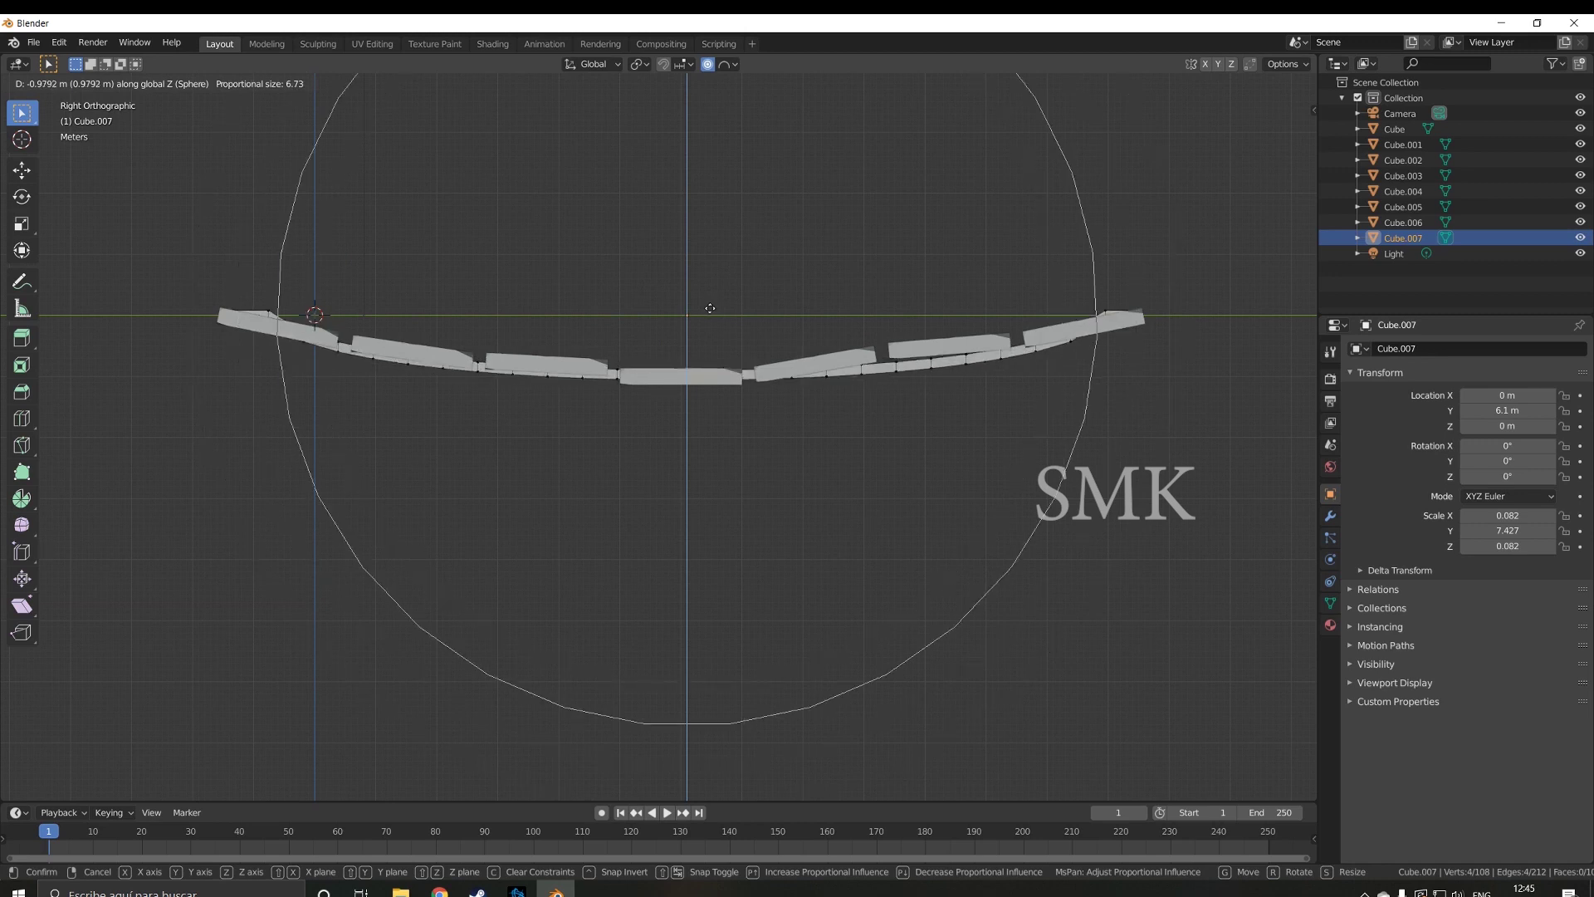
pyautogui.scroll(-1, 710, 308)
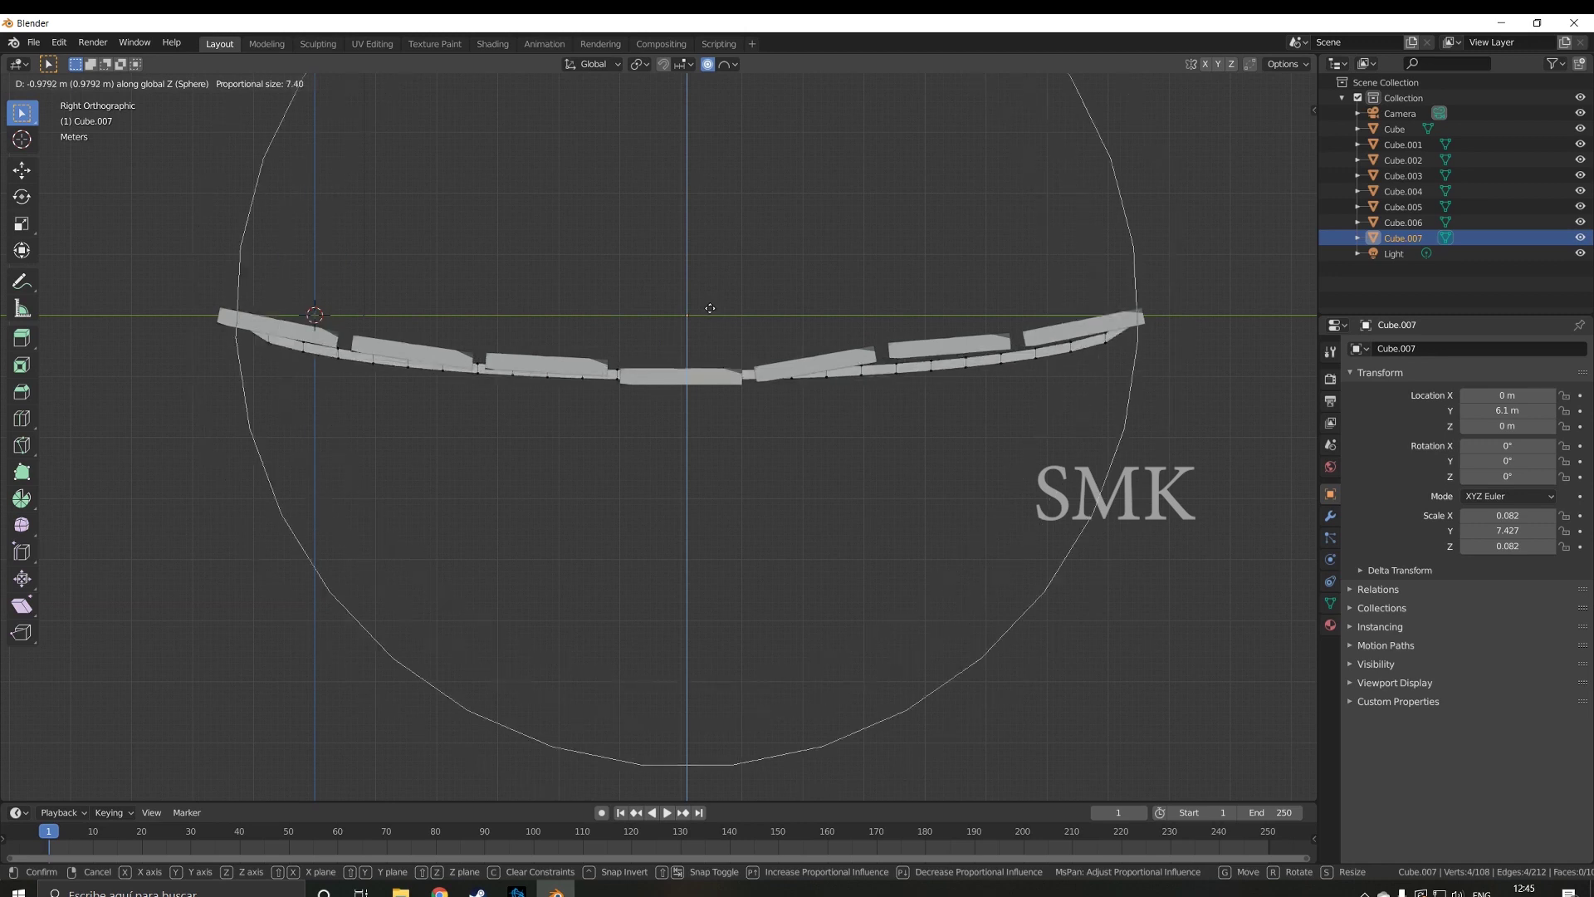
pyautogui.scroll(1, 710, 308)
pyautogui.scroll(1, 710, 308)
pyautogui.scroll(1, 710, 308)
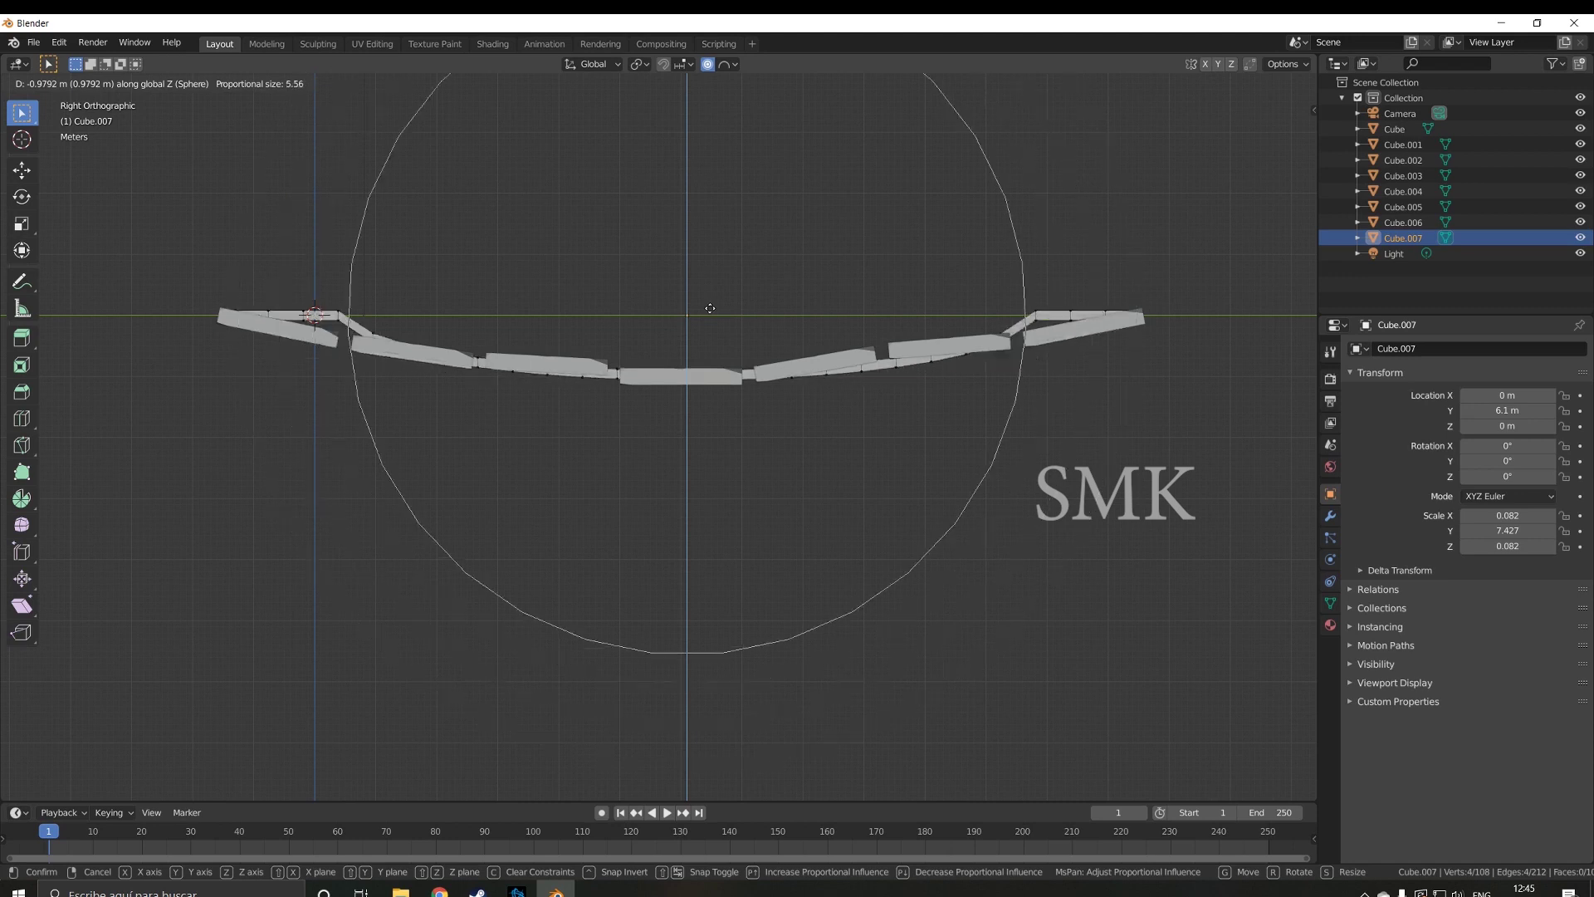
pyautogui.scroll(5, 710, 308)
pyautogui.scroll(4, 710, 308)
pyautogui.scroll(3, 708, 308)
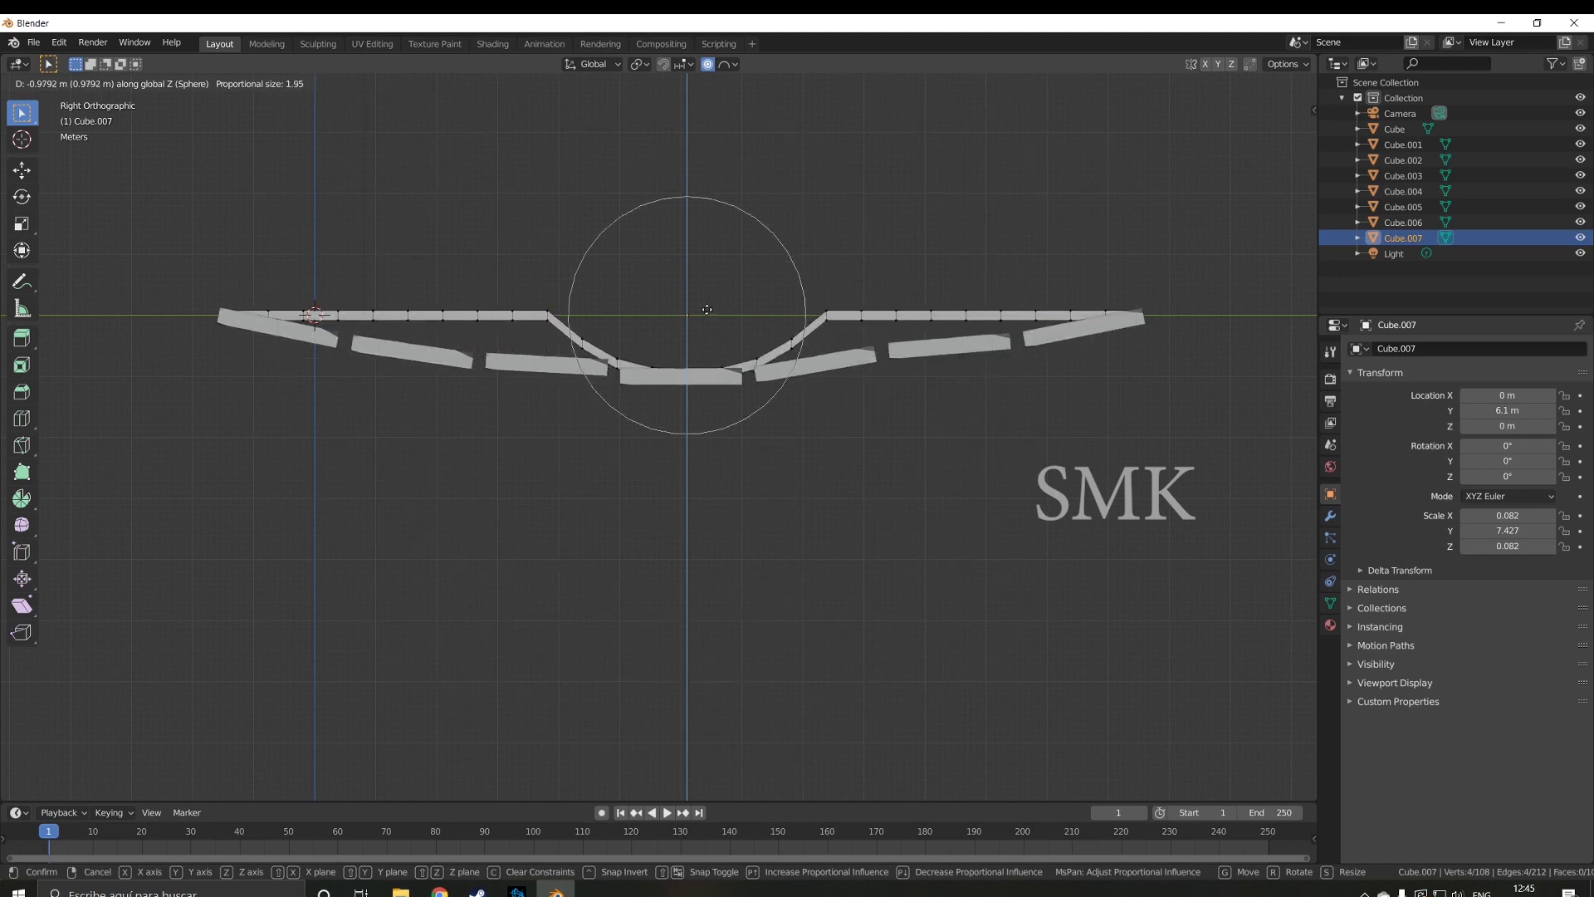
pyautogui.click(707, 310)
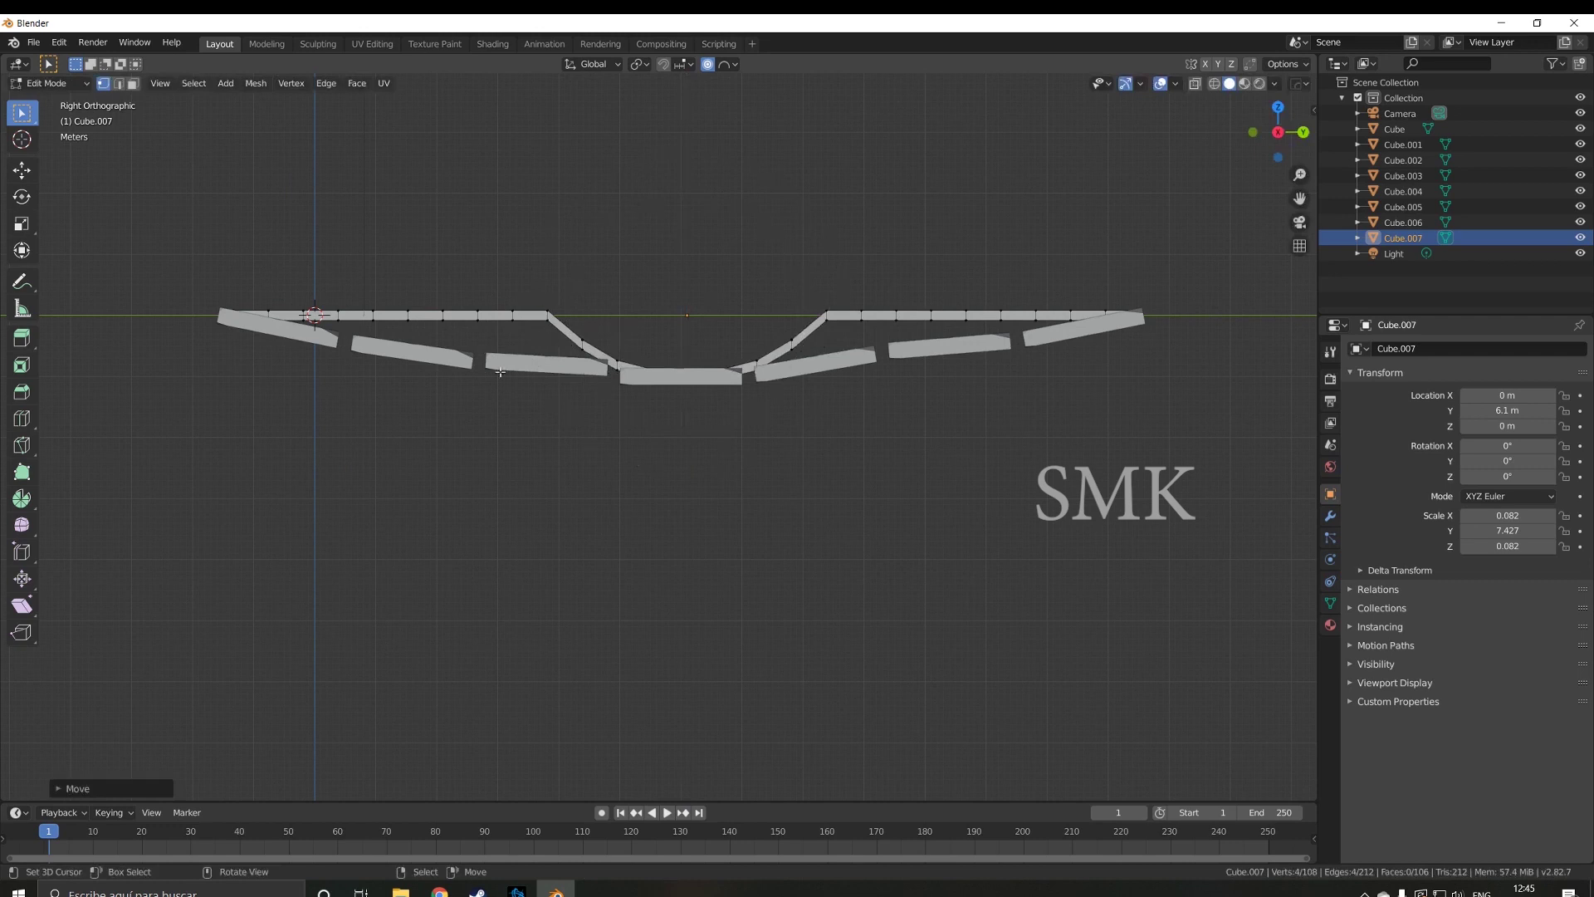
# - Select the rail's left and right top edge loops and angle the view slightly
pyautogui.keyDown('alt'); pyautogui.click(548, 316); pyautogui.keyUp('alt')
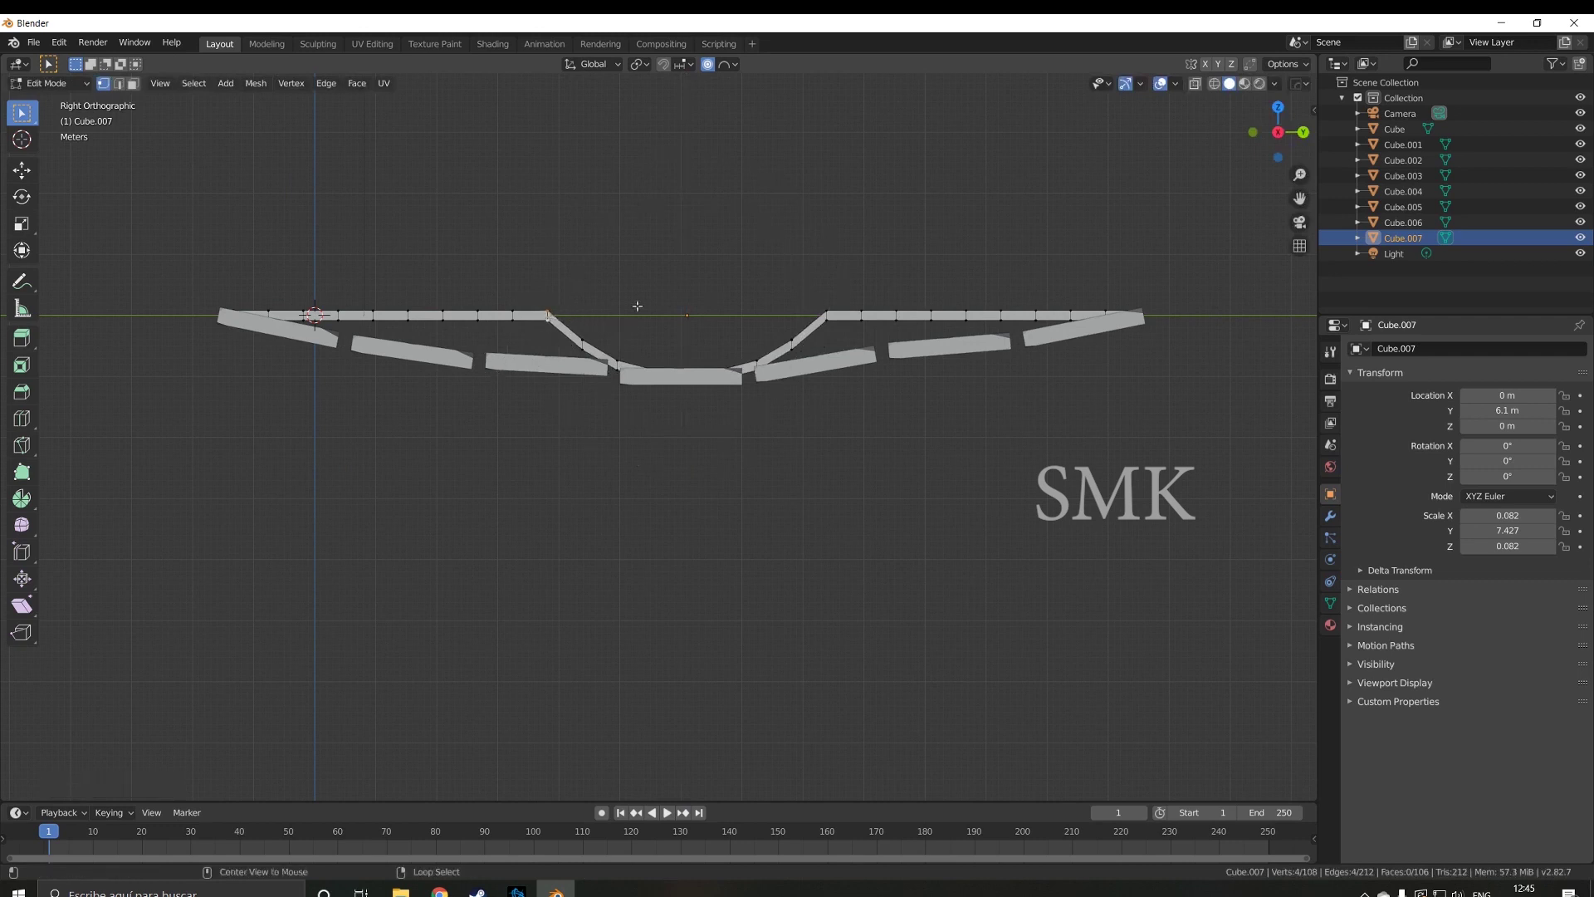
pyautogui.keyDown('alt'); pyautogui.keyDown('shift'); pyautogui.click(827, 320); pyautogui.keyUp('shift'); pyautogui.keyUp('alt')
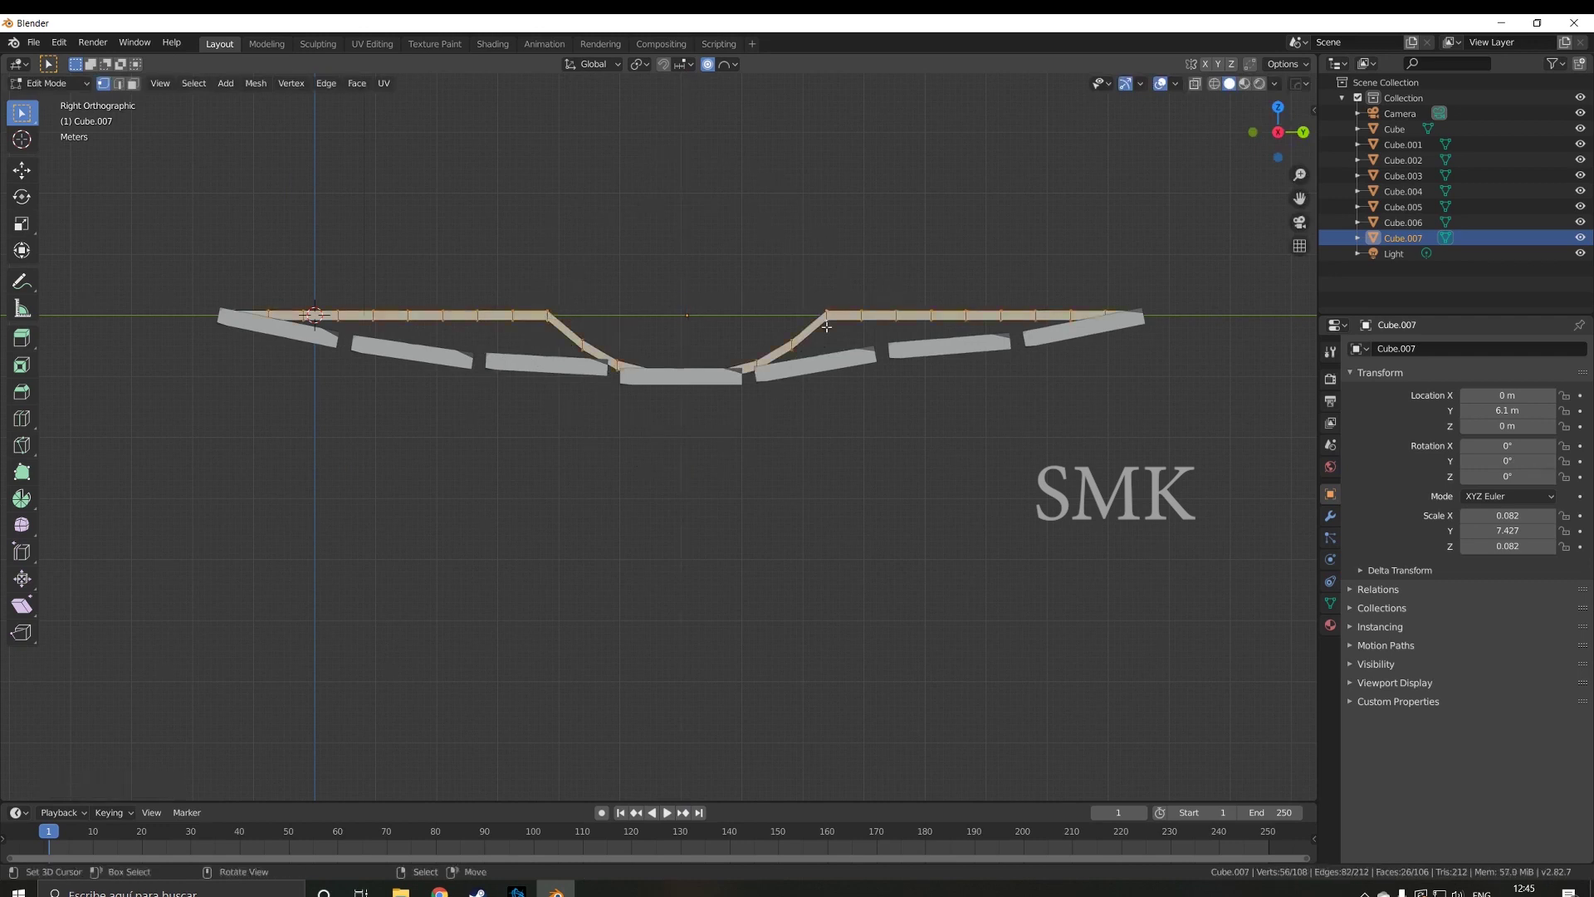
pyautogui.hotkey('ctrl', 'shift', 's')
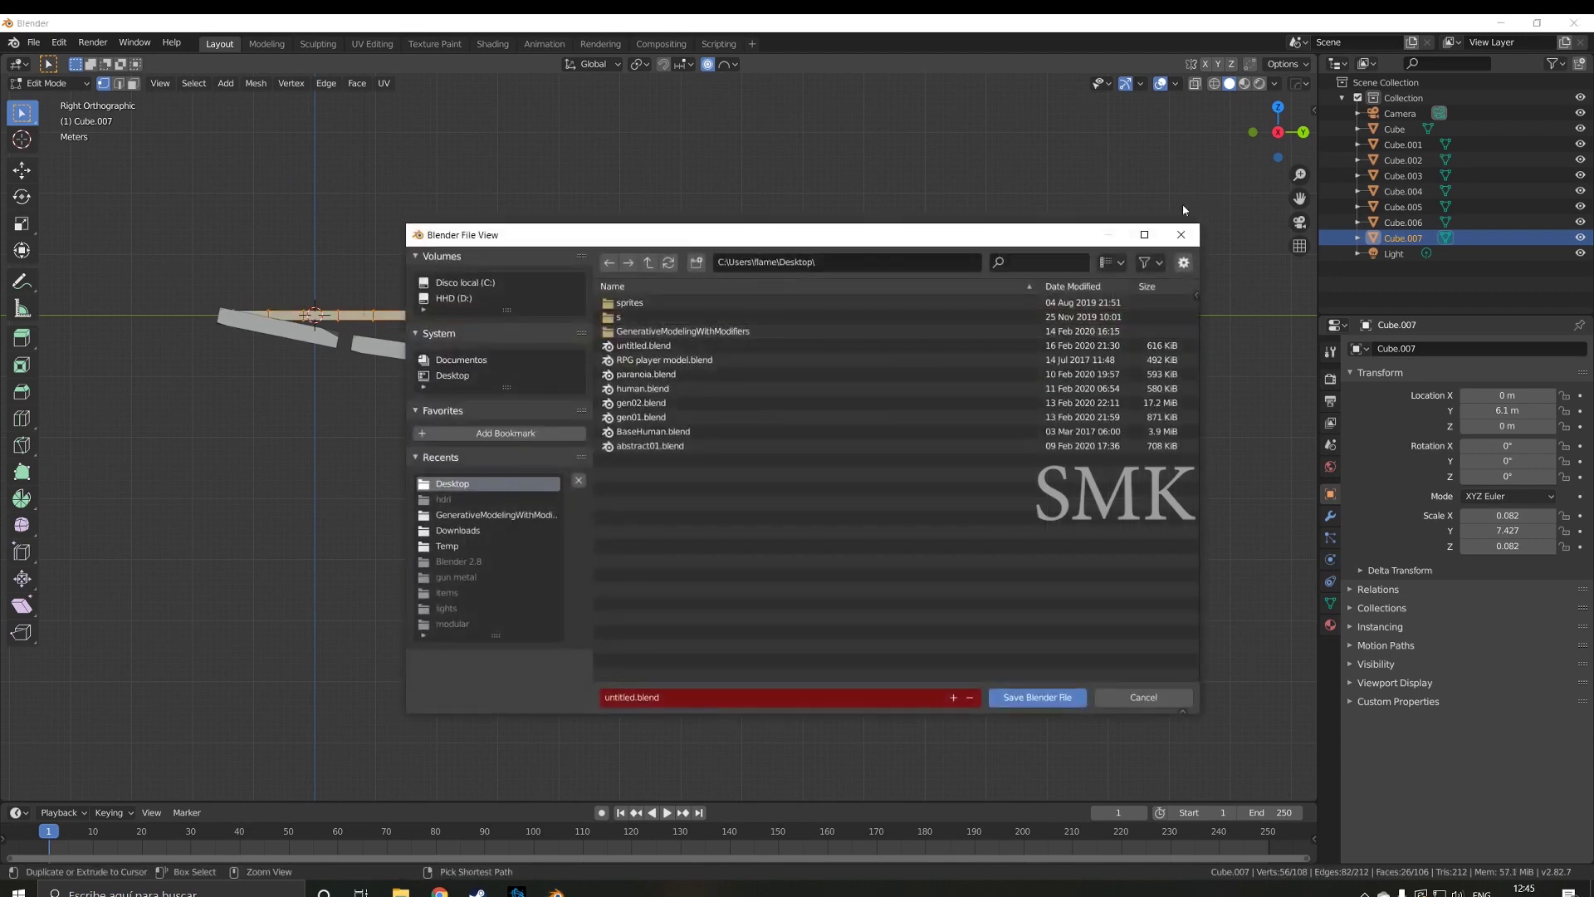
pyautogui.click(1181, 234)
pyautogui.press('z')
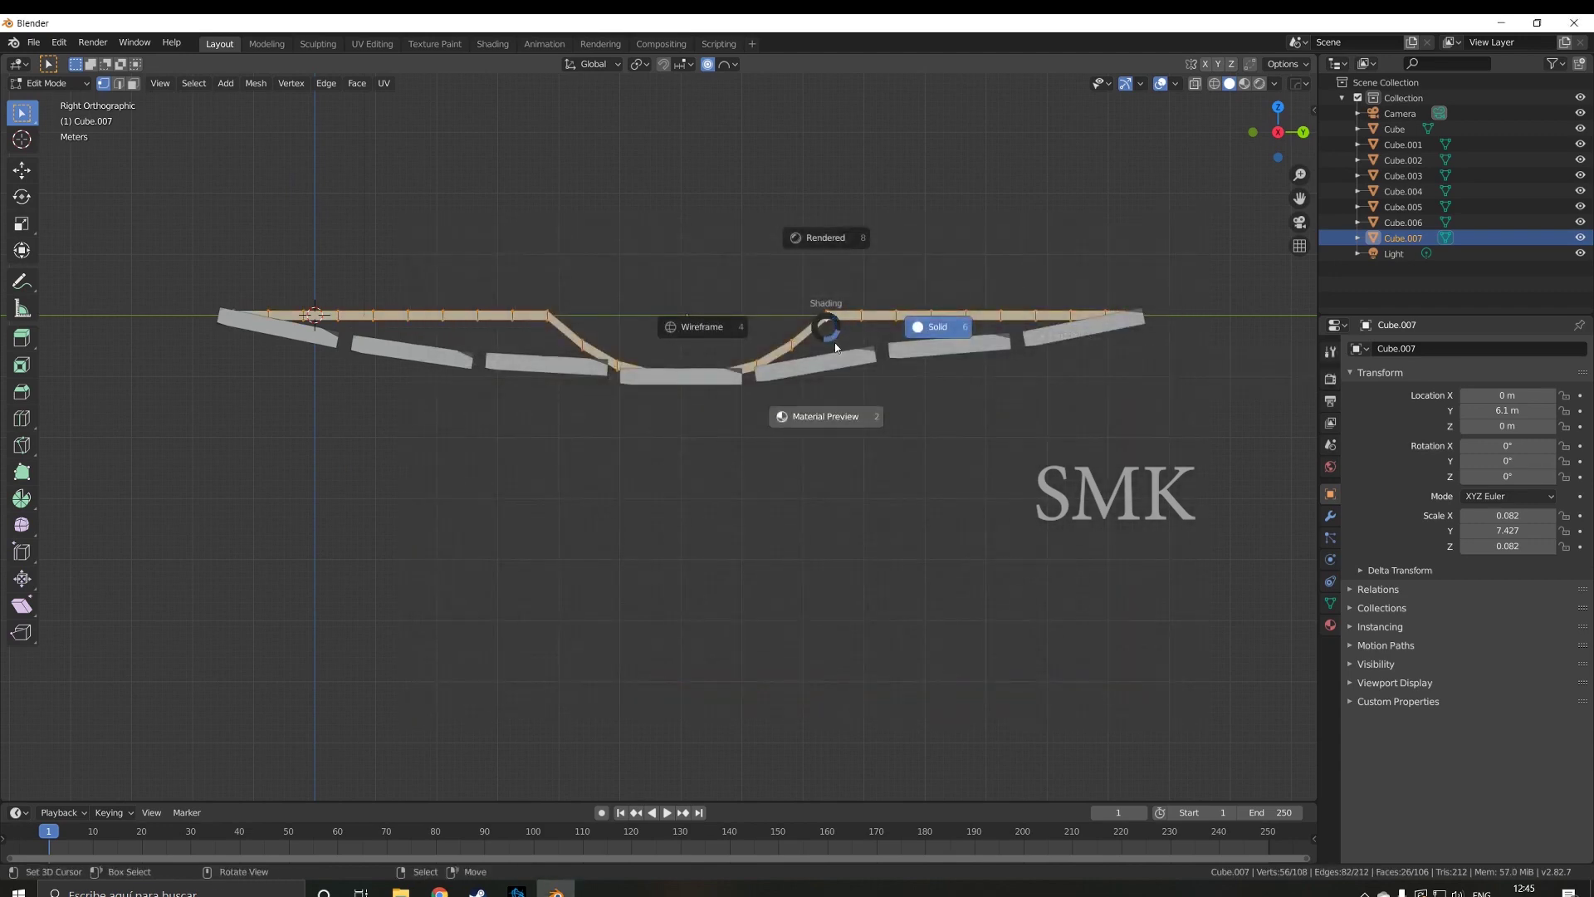
pyautogui.click(838, 342)
pyautogui.moveTo(835, 343); pyautogui.dragTo(834, 351, button='middle')
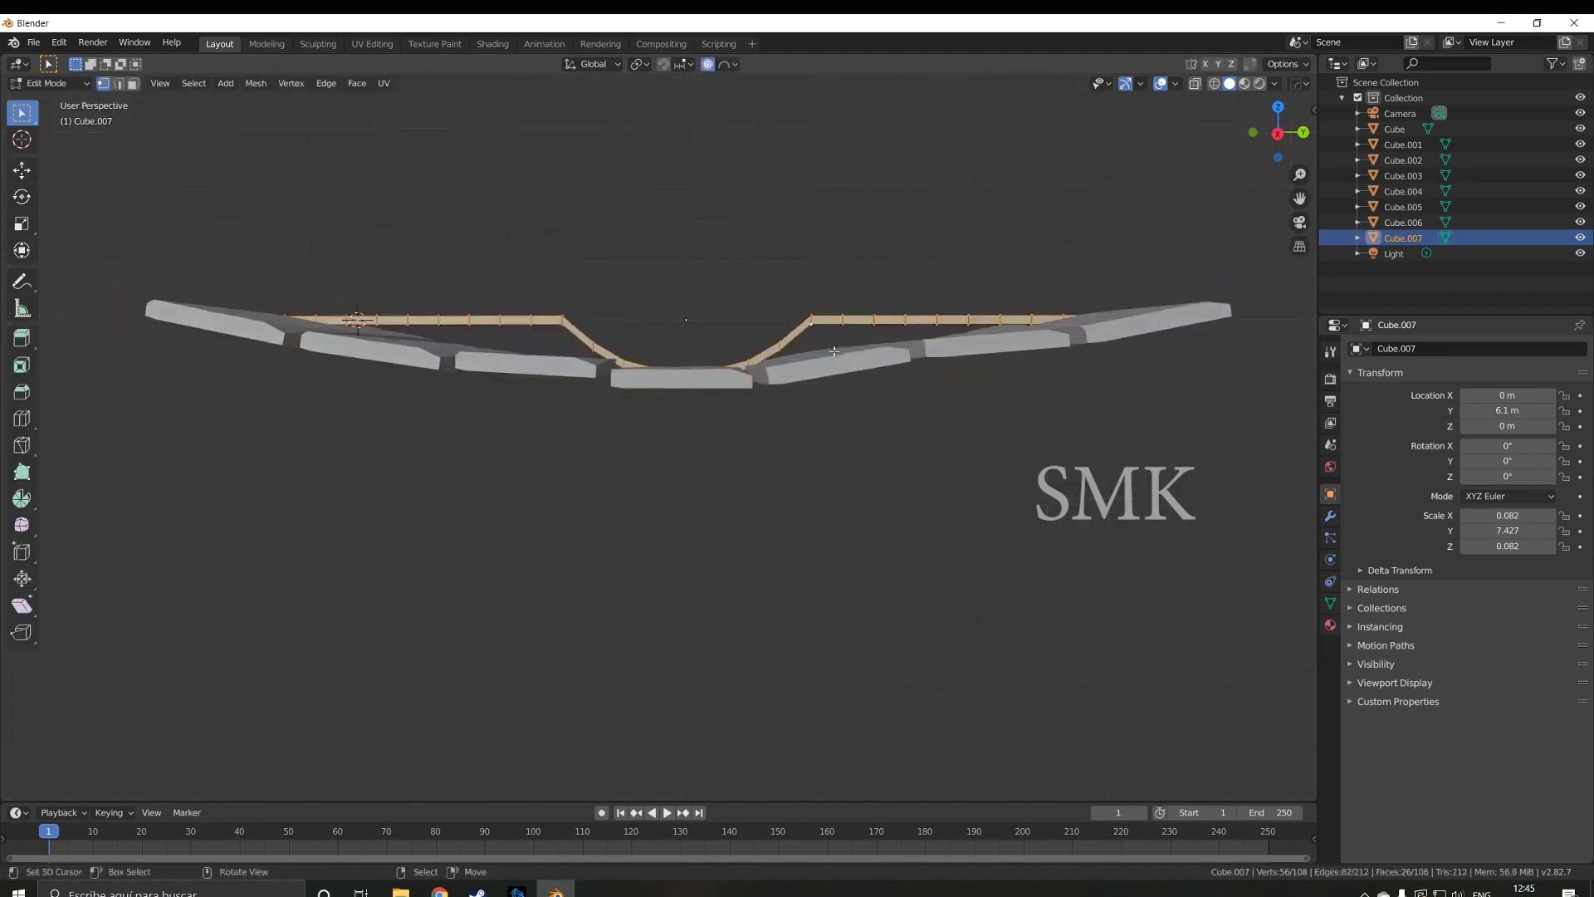
# - Lower the vertices around the middle dip about 0.57 m with smaller proportional influence
pyautogui.keyDown('alt'); pyautogui.click(811, 321); pyautogui.keyUp('alt')
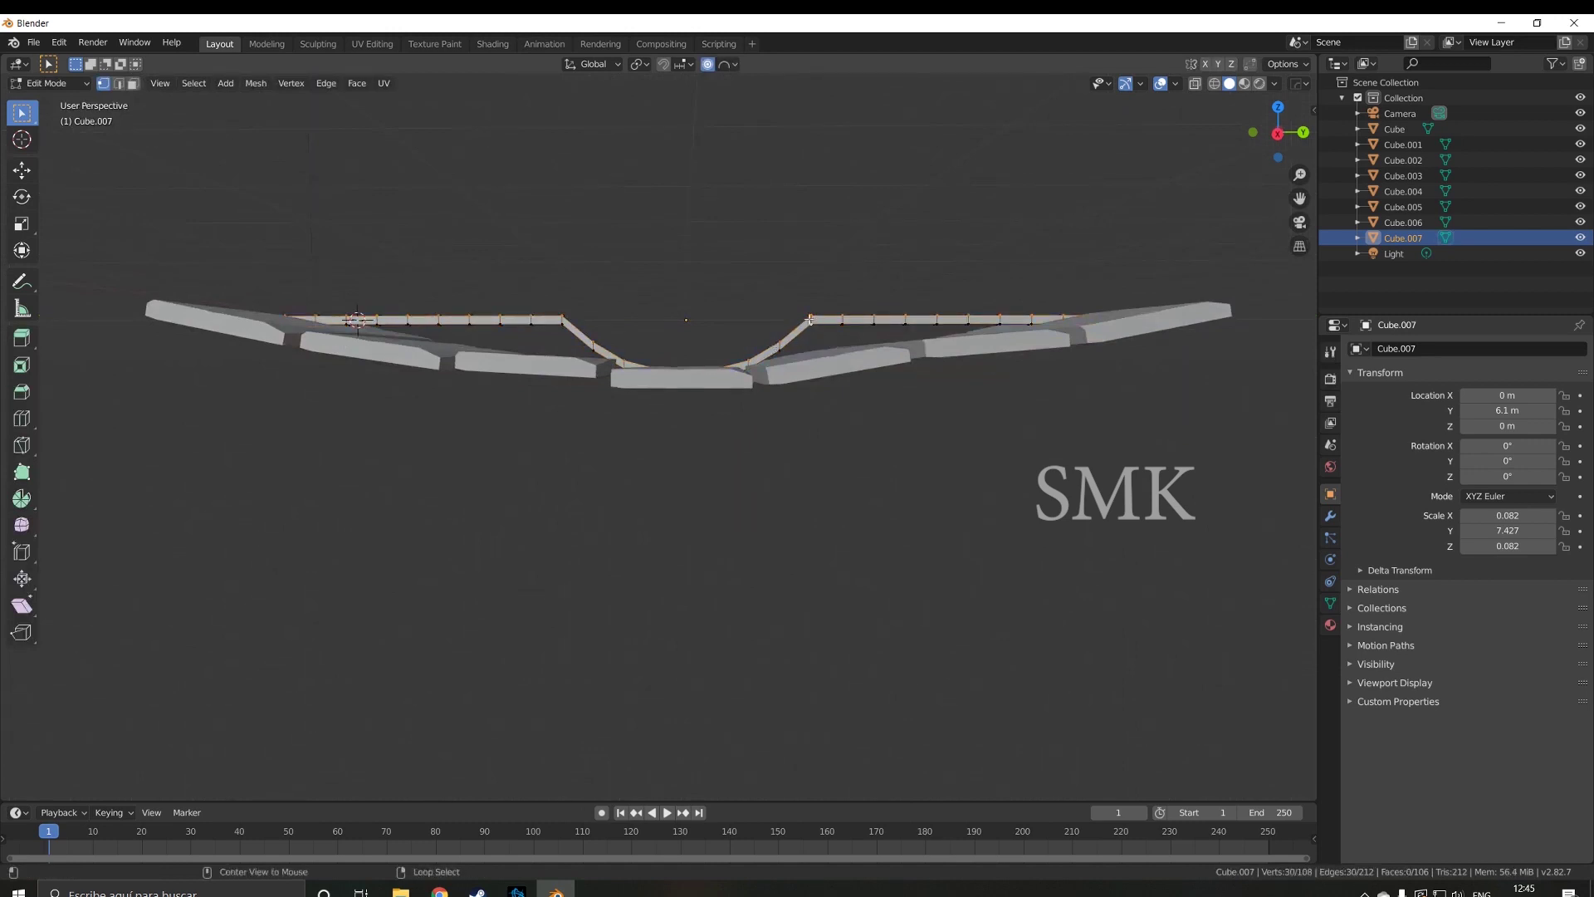
pyautogui.keyDown('alt'); pyautogui.click(811, 319); pyautogui.keyUp('alt')
pyautogui.press('g')
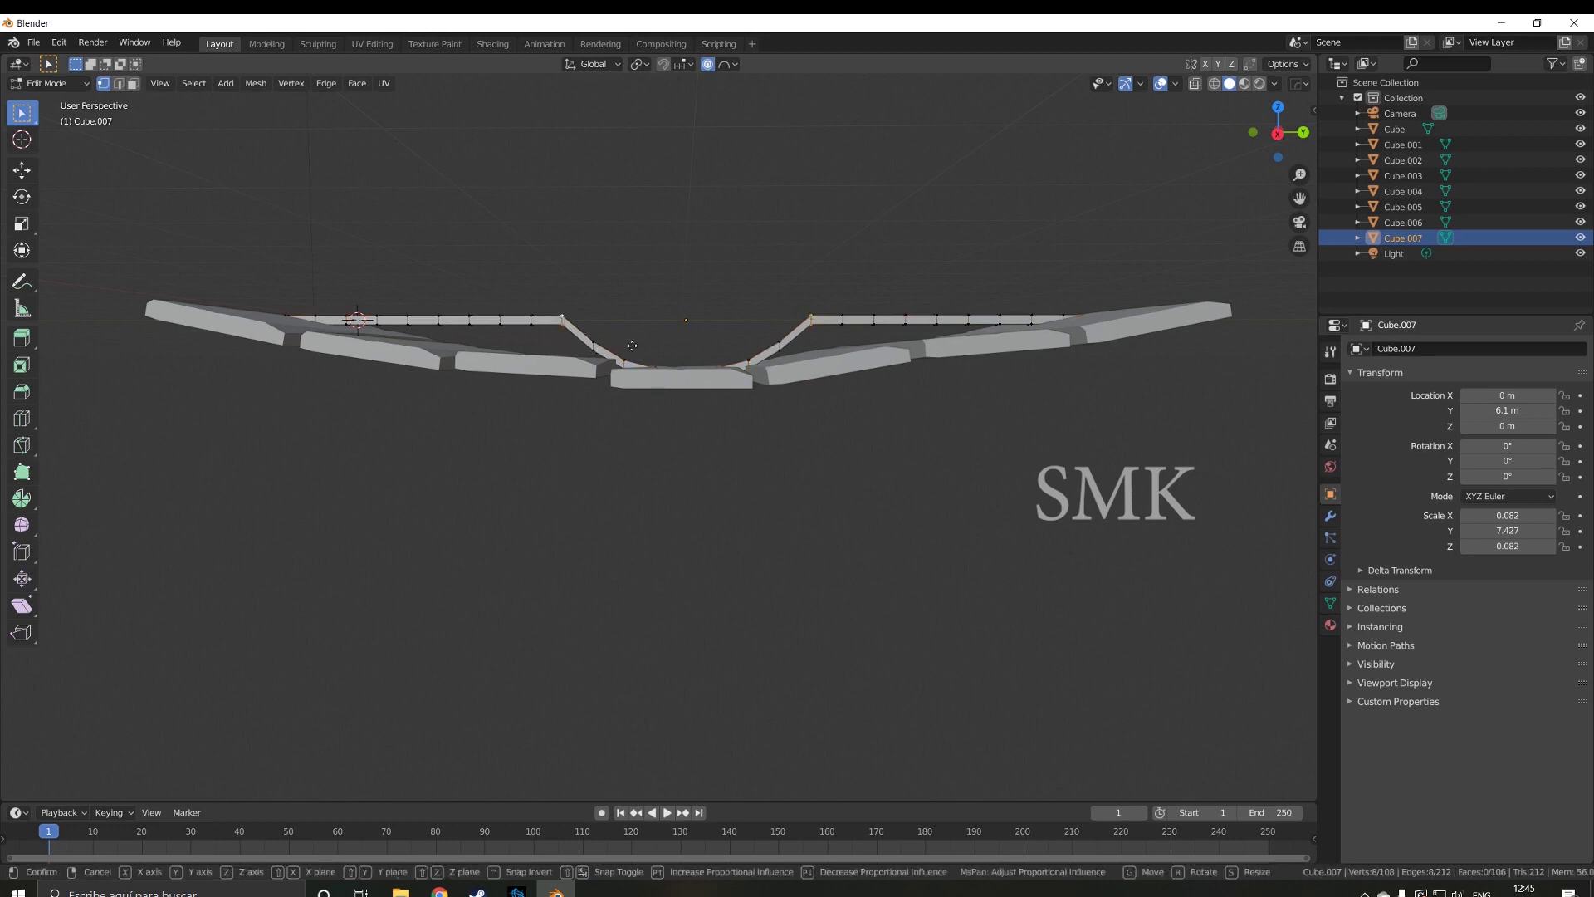
pyautogui.scroll(4, 632, 362)
pyautogui.scroll(2, 632, 365)
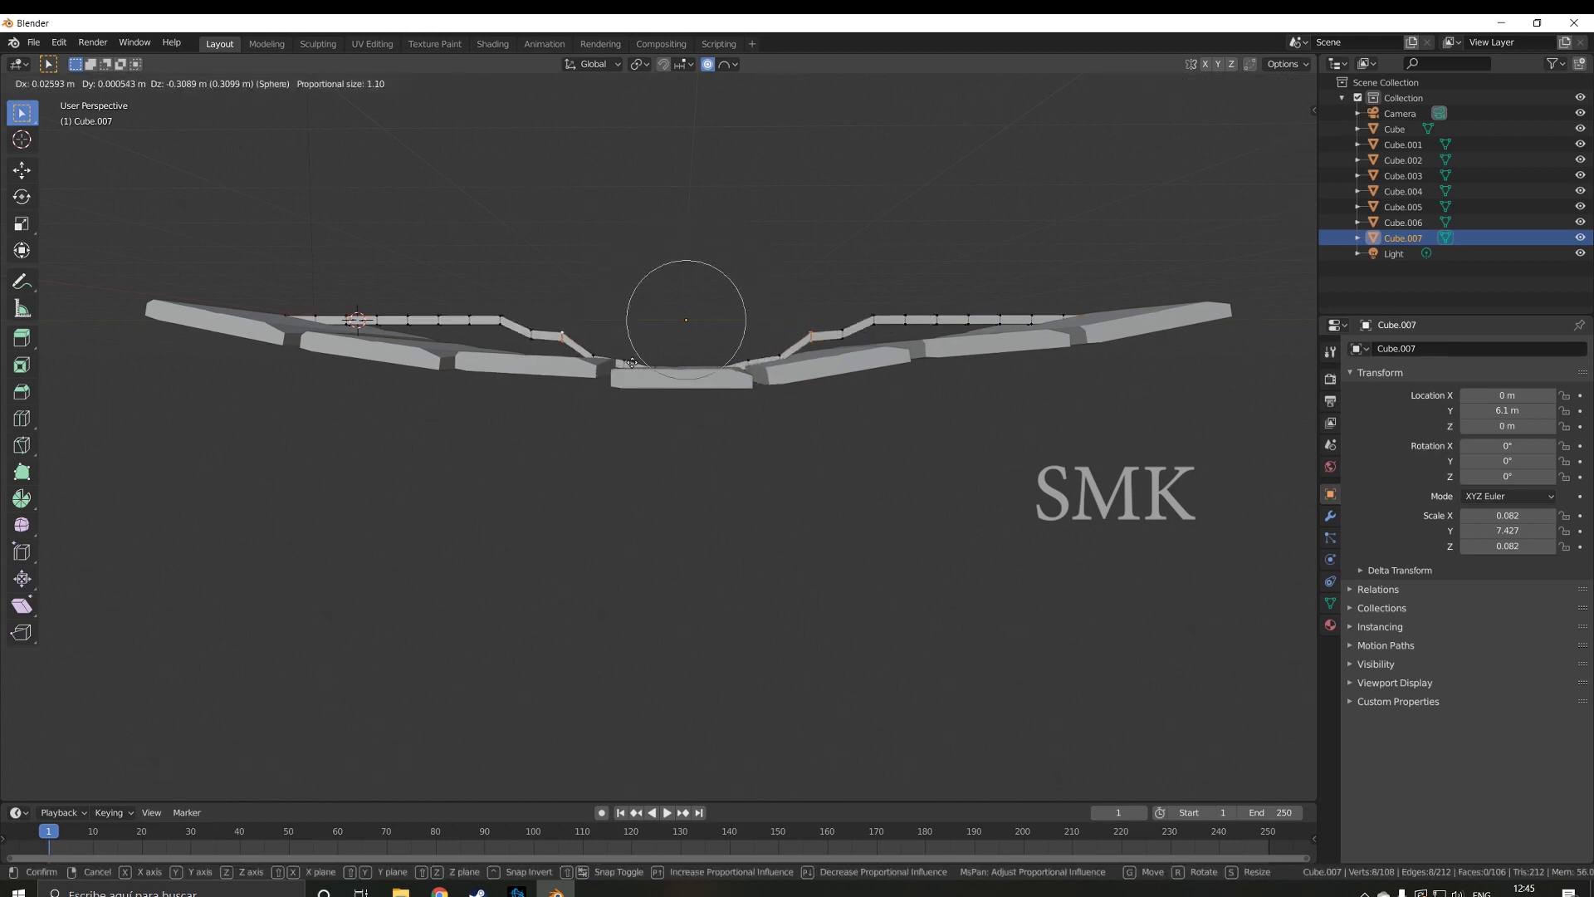
pyautogui.scroll(2, 634, 370)
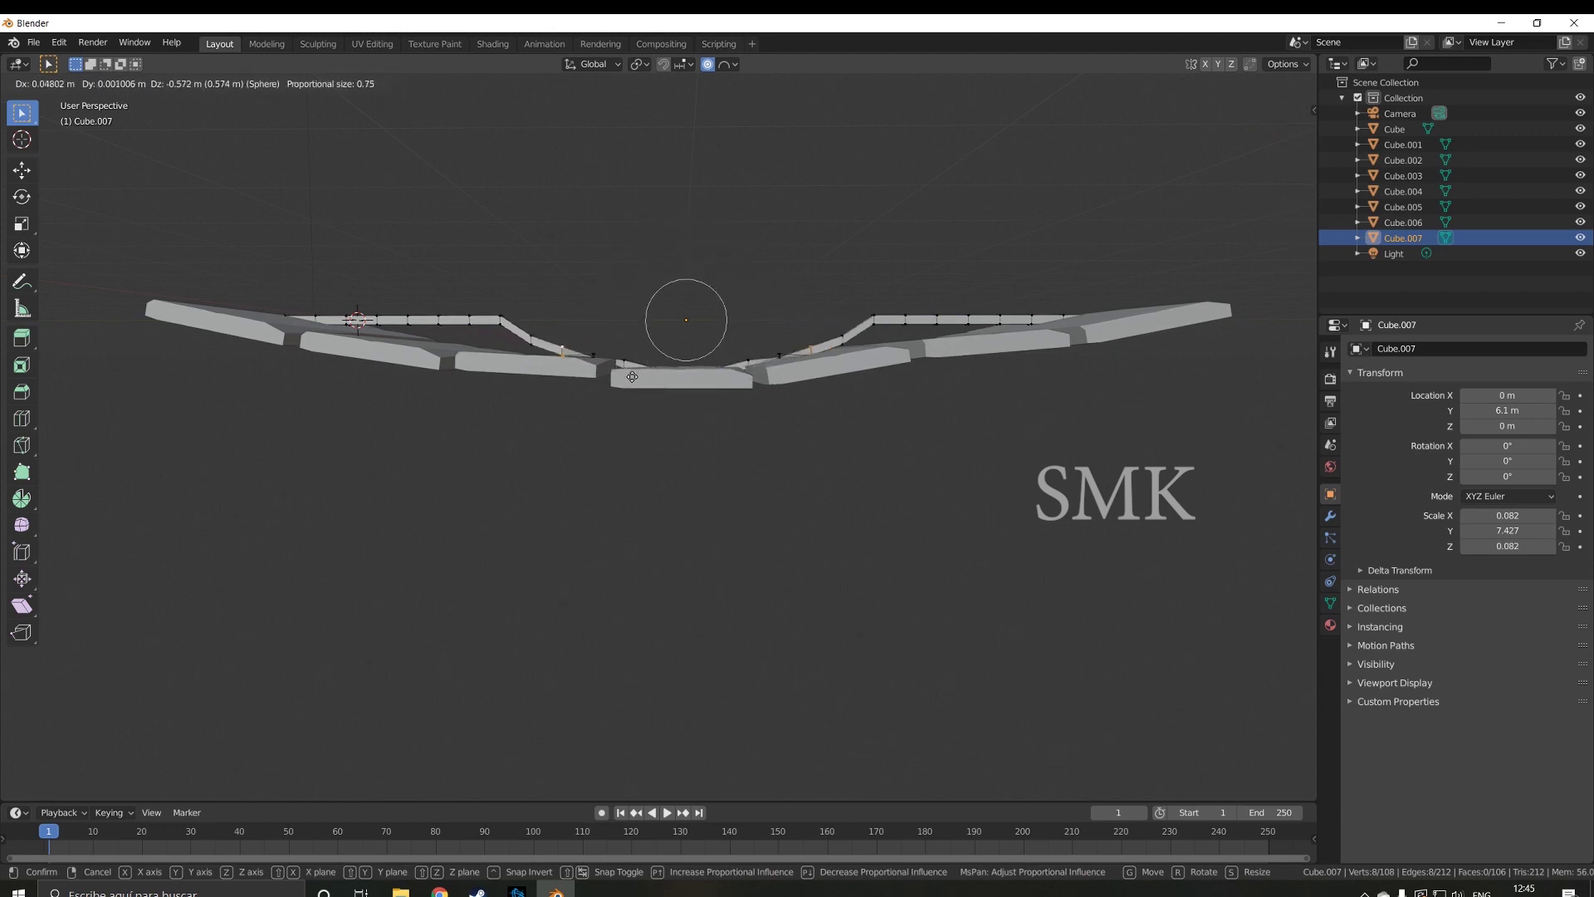
pyautogui.scroll(2, 631, 384)
pyautogui.click(630, 387)
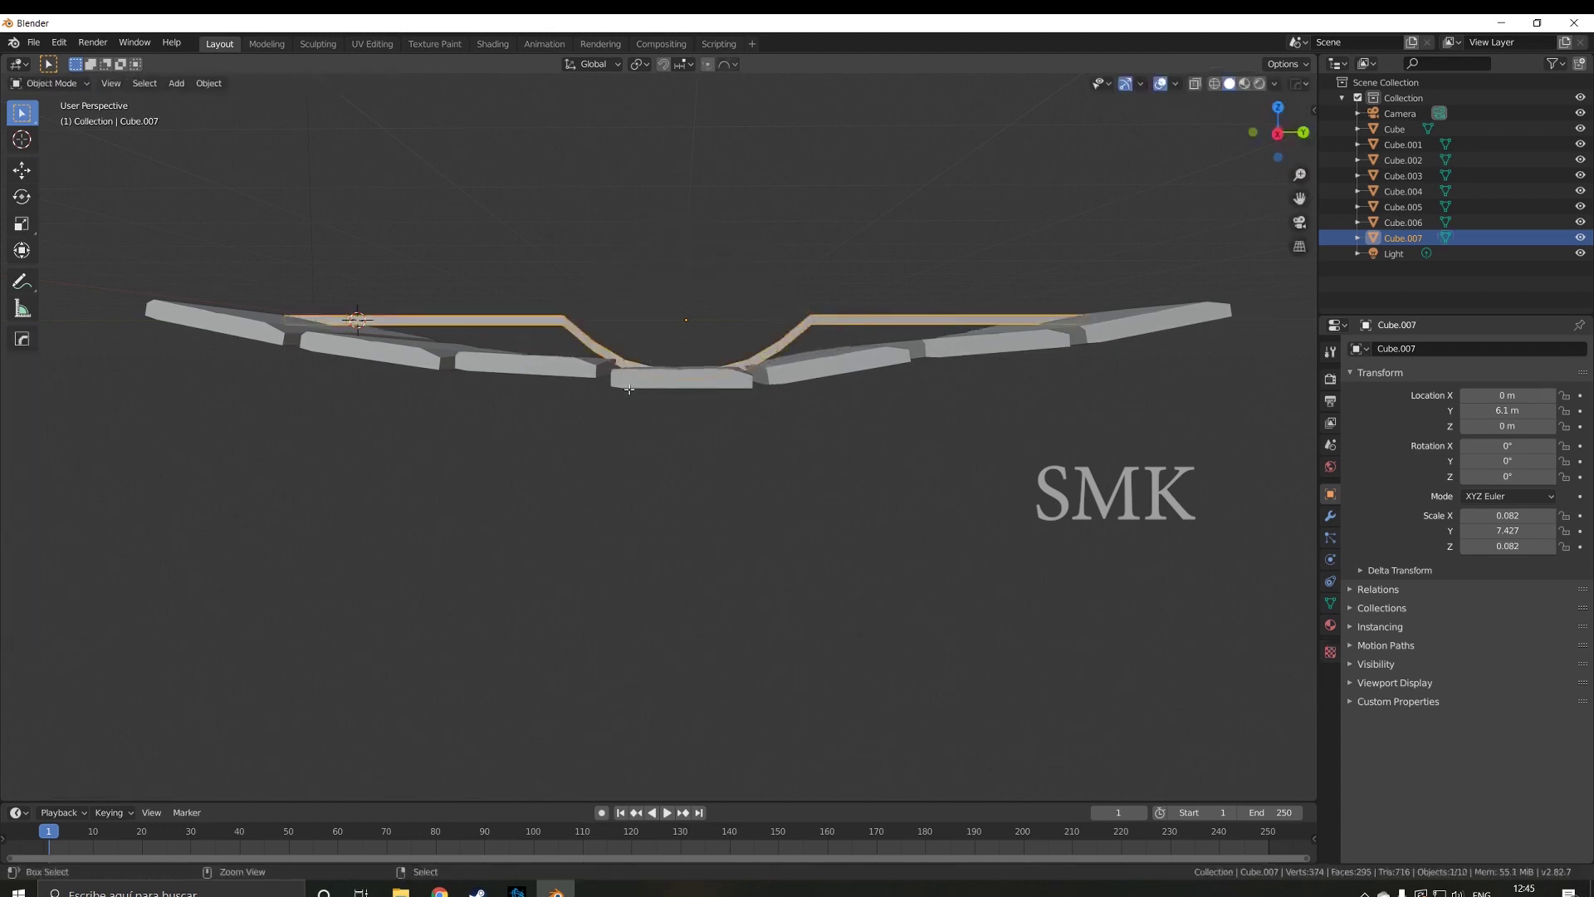
# - Revert the rail to straight and split it into eight sections with seven loop cuts
pyautogui.hotkey('ctrl', 'z')
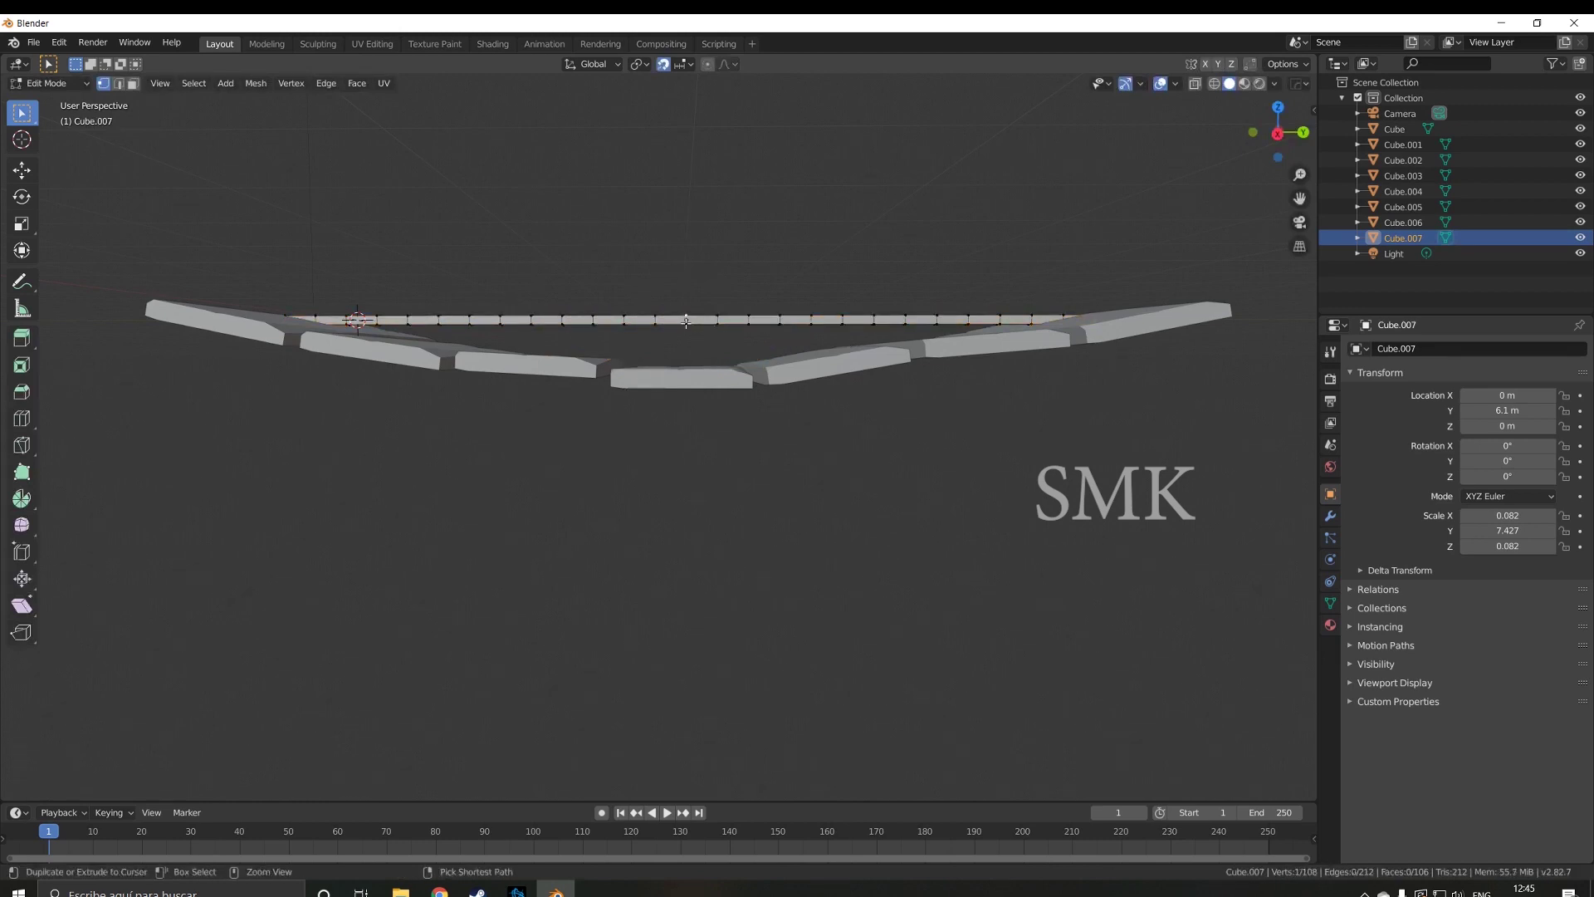
pyautogui.hotkey('ctrl', 'z')
pyautogui.hotkey('ctrl', 'r')
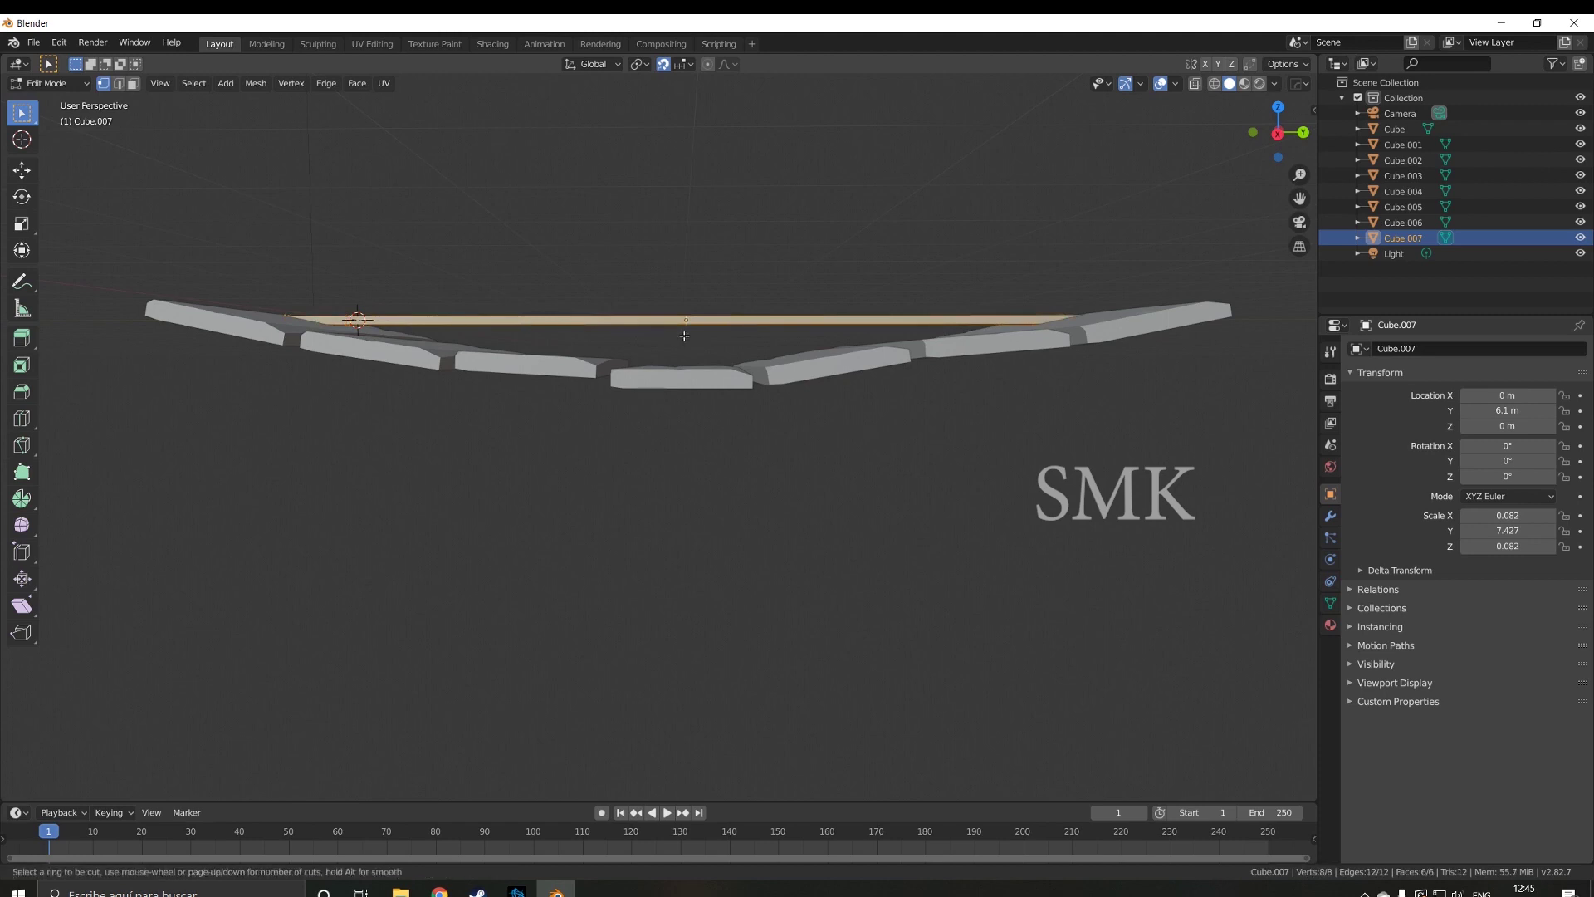
pyautogui.scroll(2, 684, 335)
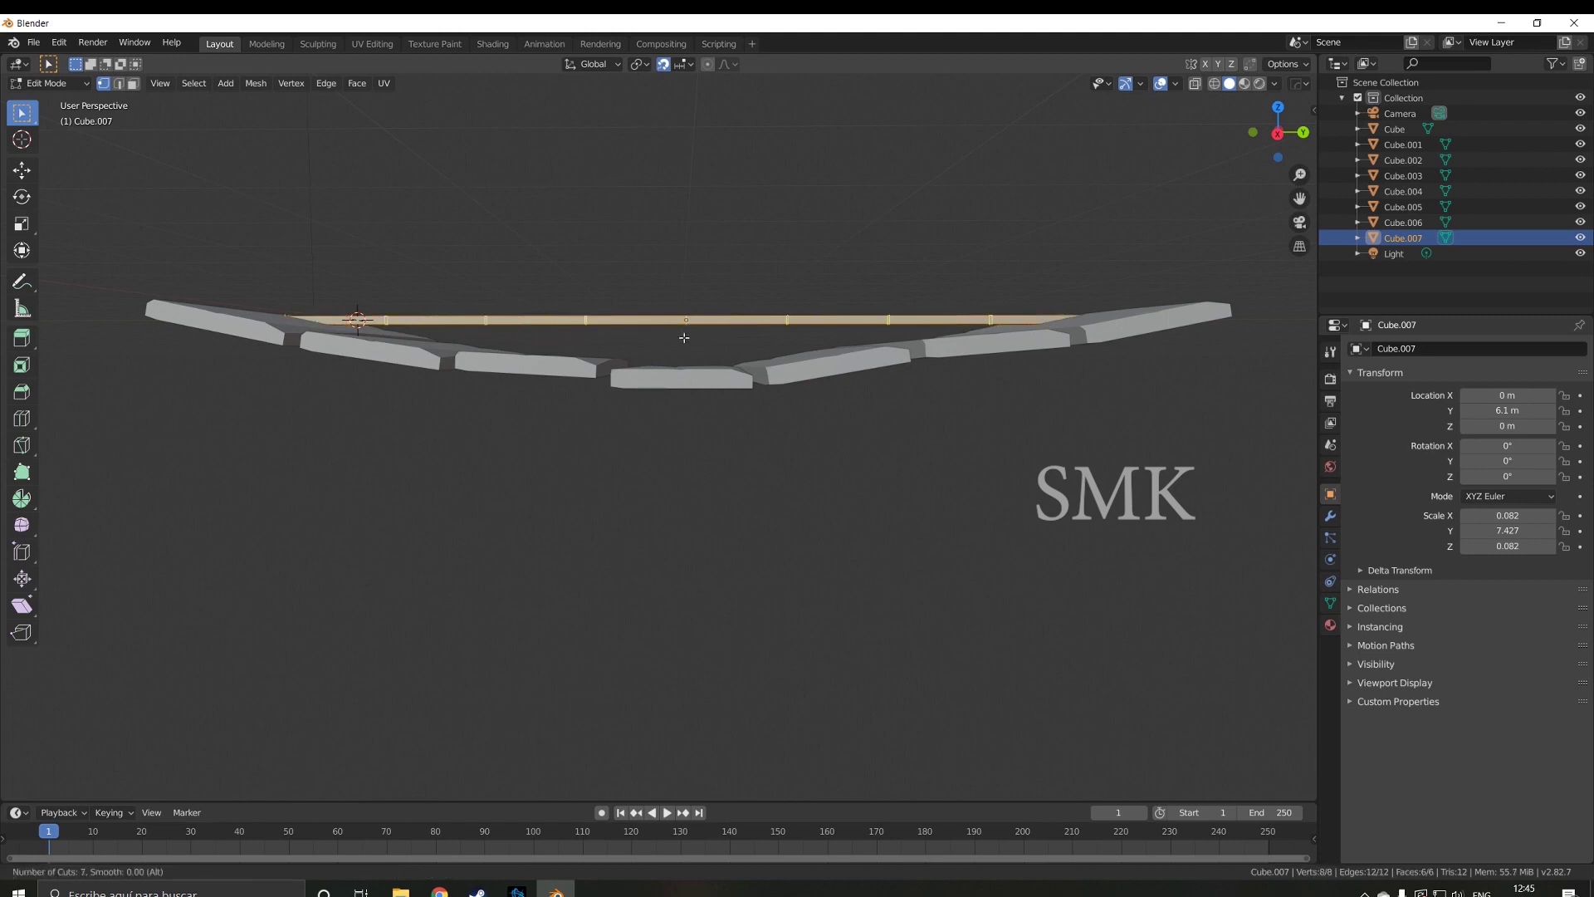
pyautogui.click(684, 337)
pyautogui.rightClick(684, 337)
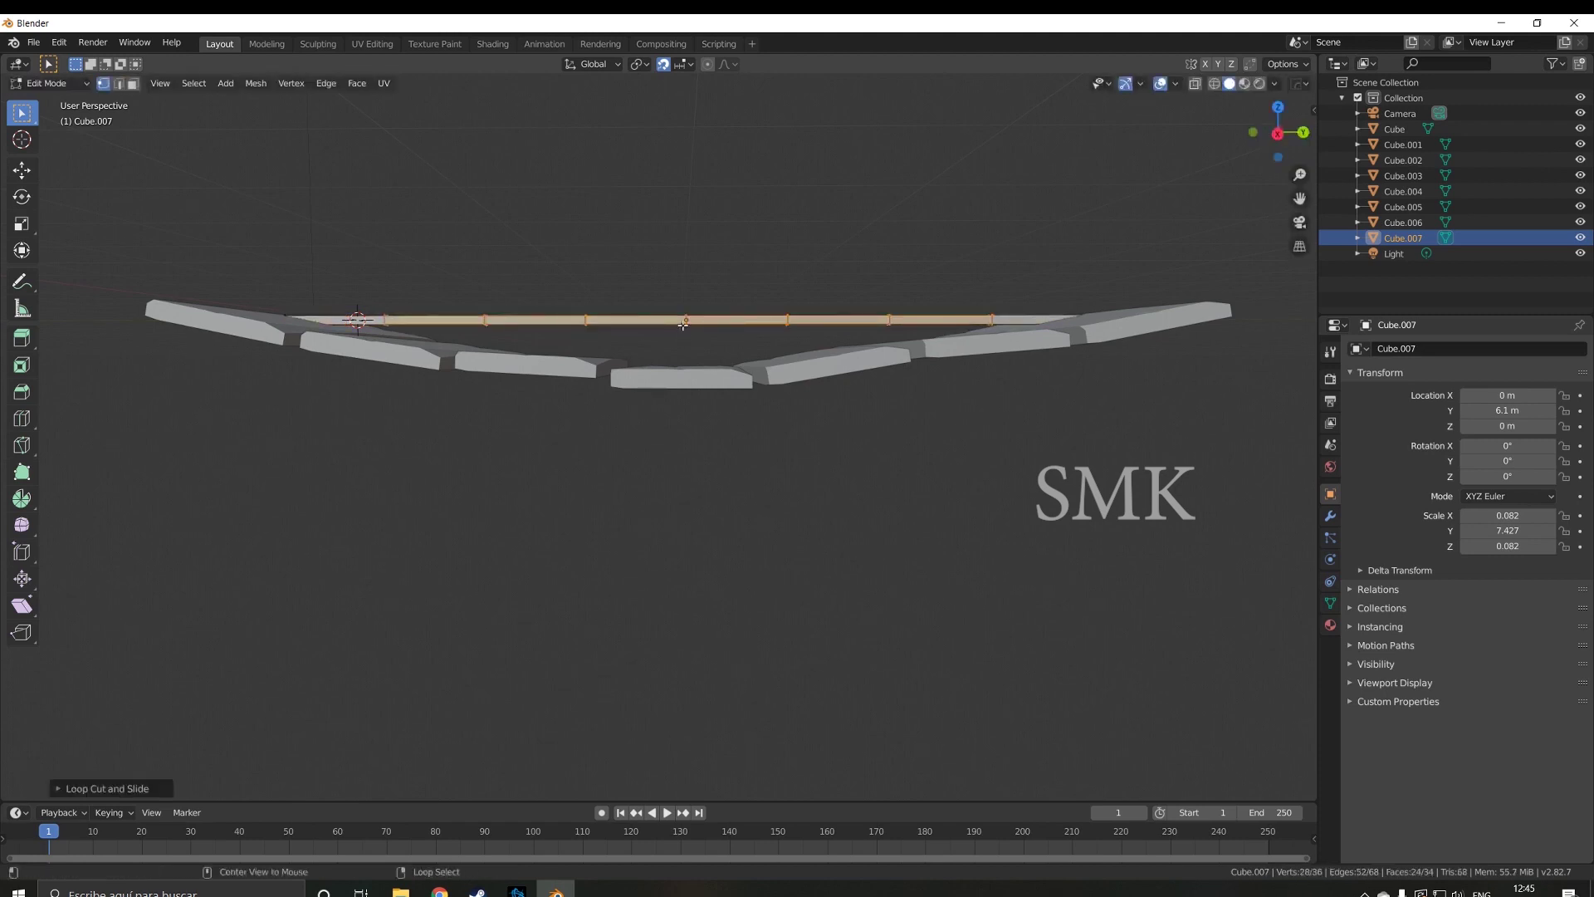
# - Lower the rail's middle loop 1 m along Z
pyautogui.press('g')
pyautogui.press('z')
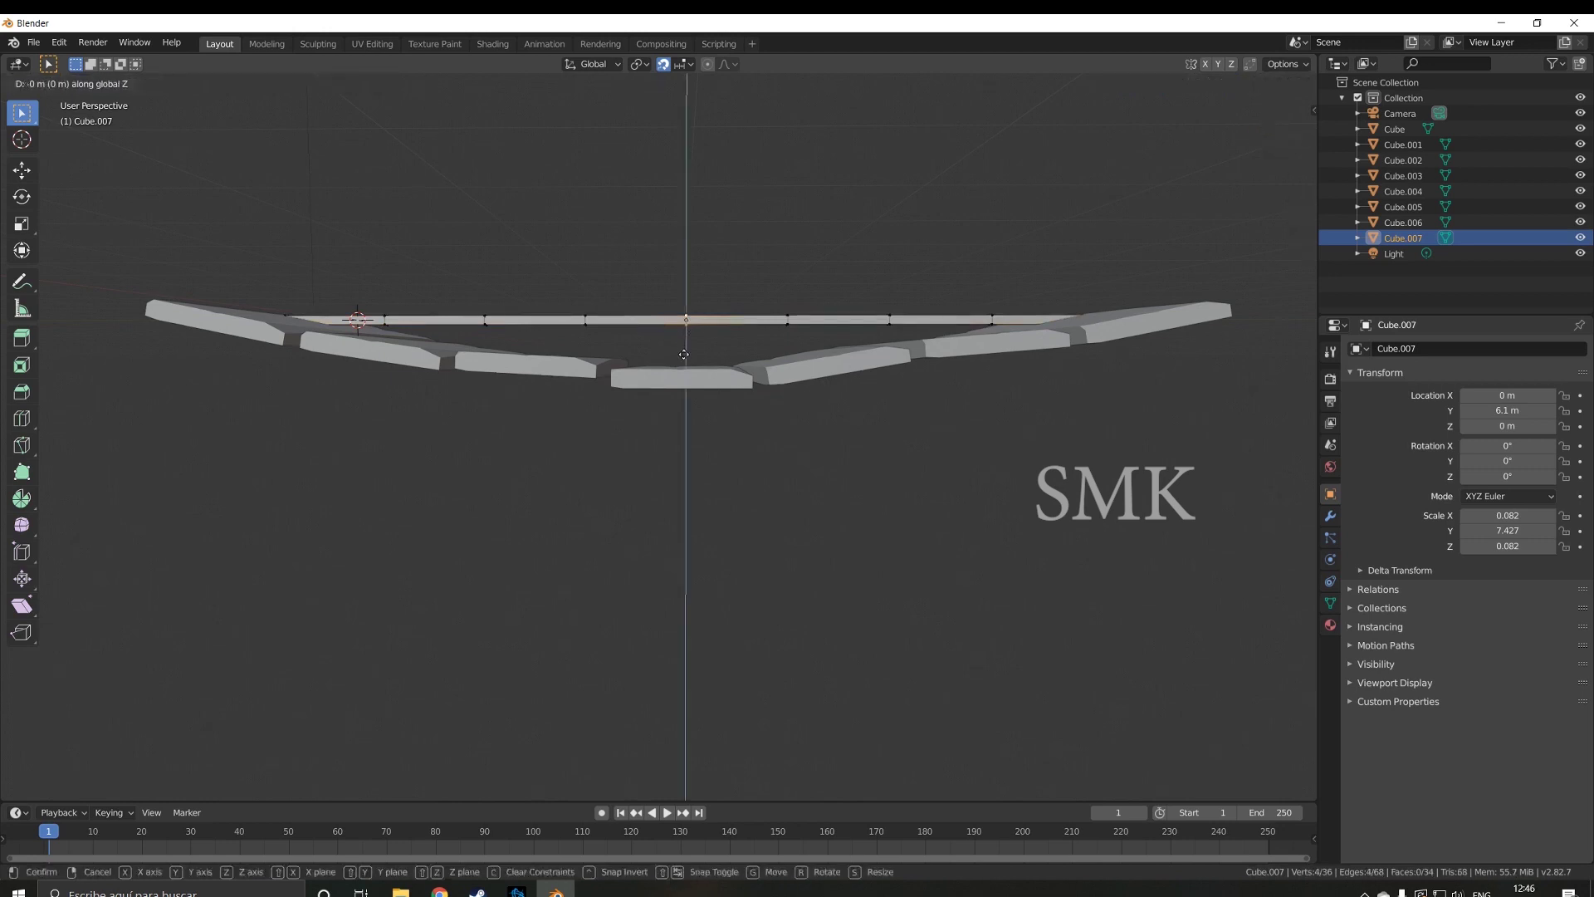
pyautogui.click(684, 402)
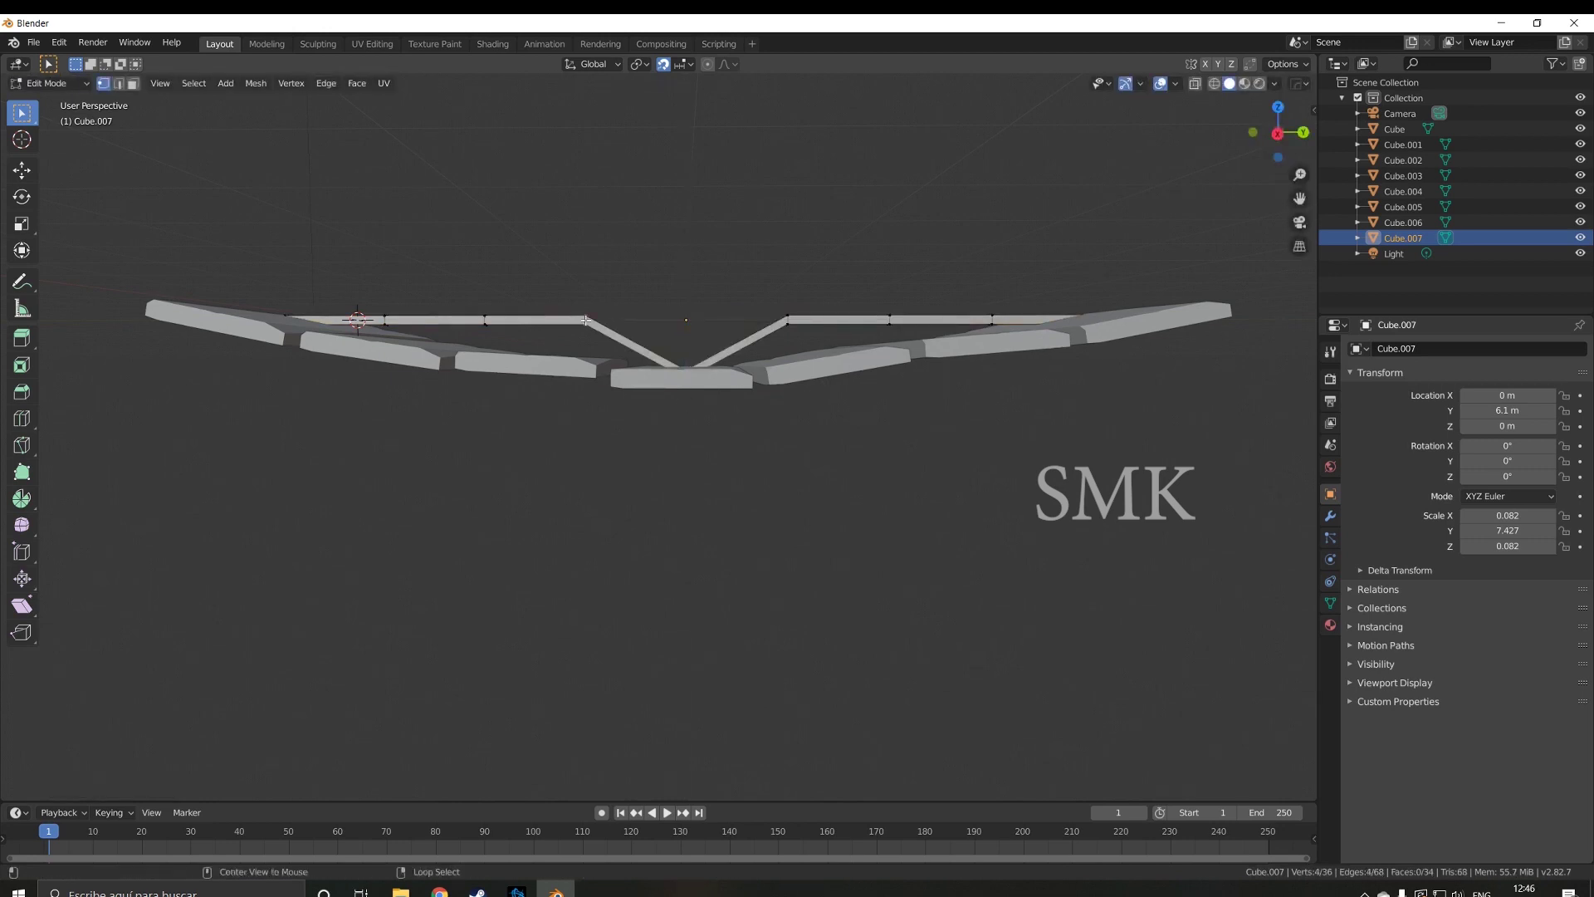
# - Lower the pair of edge loops on either side of the centre along Z
pyautogui.keyDown('alt'); pyautogui.click(785, 322); pyautogui.keyUp('alt')
pyautogui.keyDown('alt'); pyautogui.click(787, 322); pyautogui.keyUp('alt')
pyautogui.keyDown('alt'); pyautogui.keyDown('shift'); pyautogui.click(585, 321); pyautogui.keyUp('shift'); pyautogui.keyUp('alt')
pyautogui.press('g')
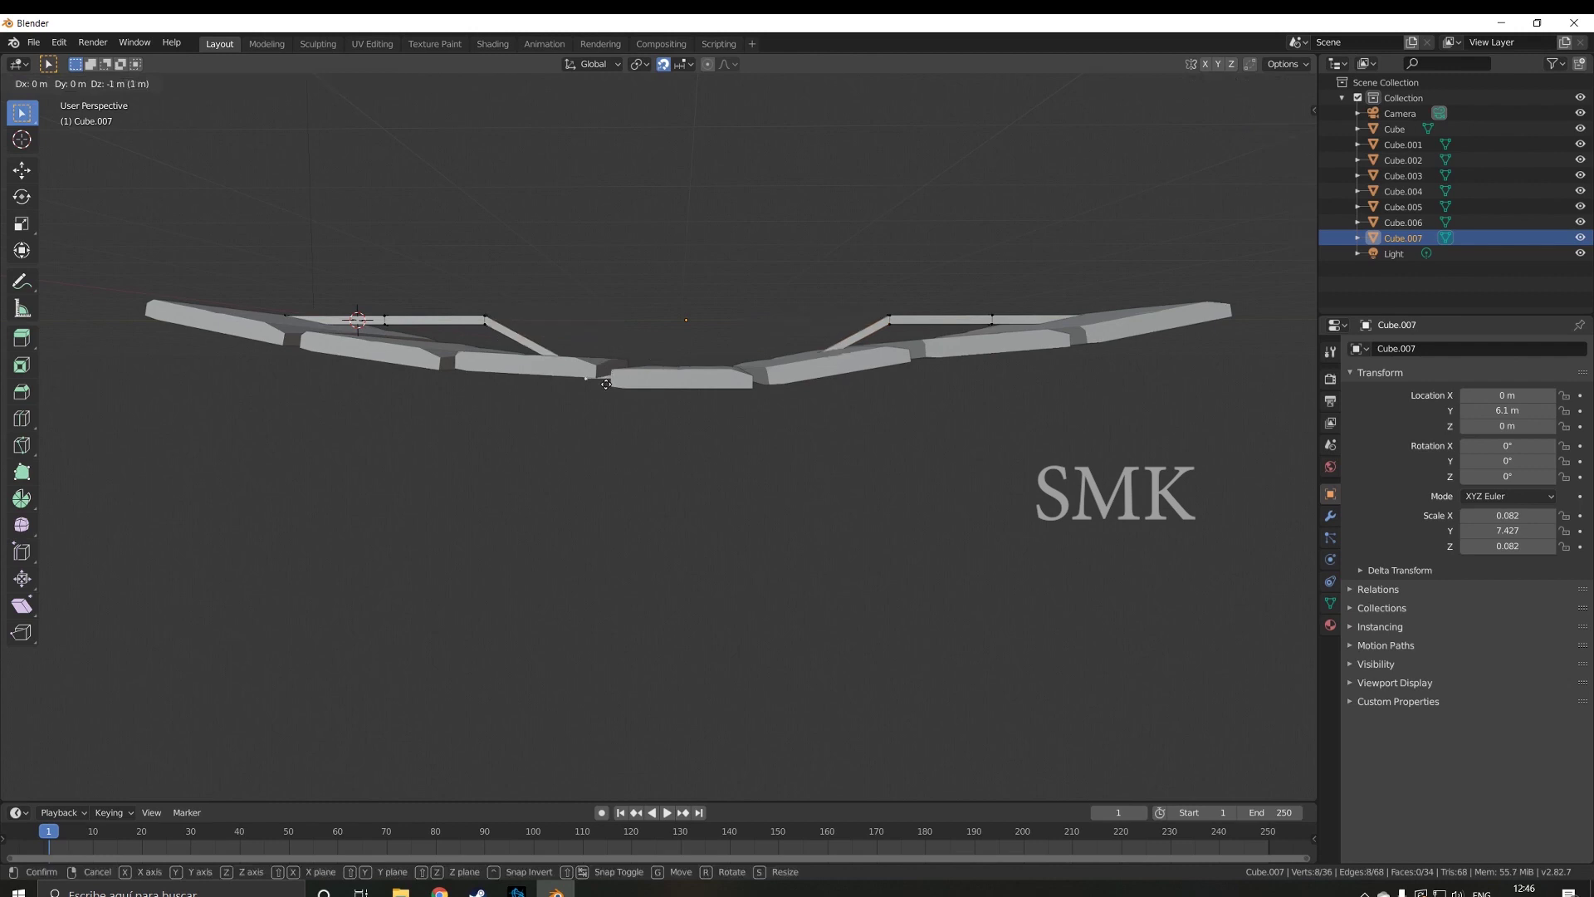
pyautogui.press('z')
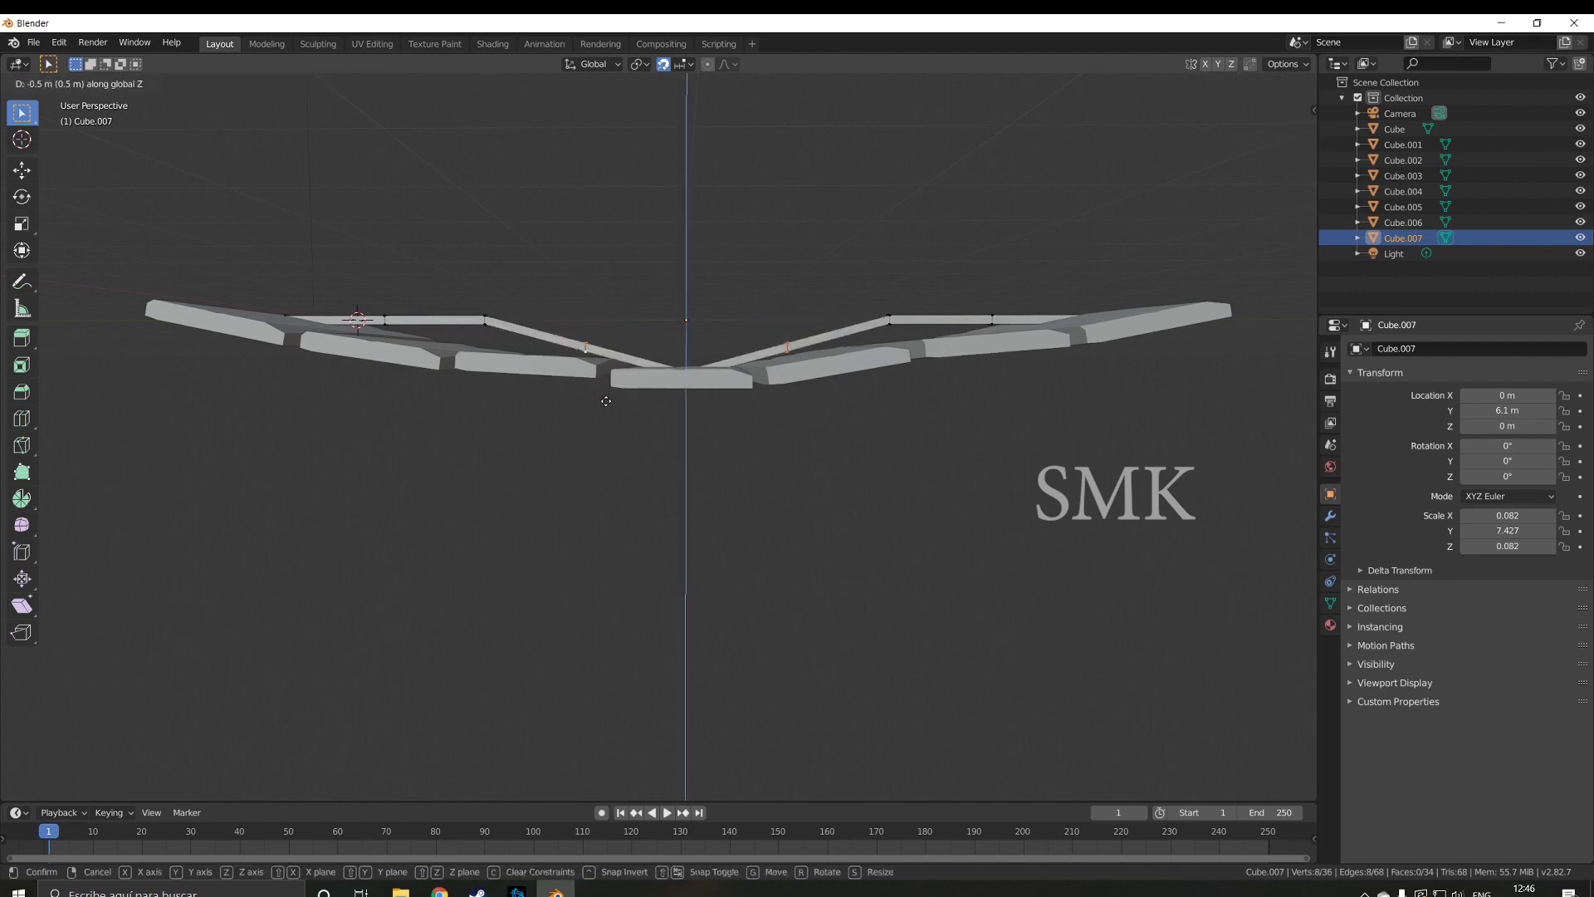
pyautogui.click(589, 521)
# - Lower the next outer pair of rail loops along Z to follow the sag
pyautogui.click(485, 320)
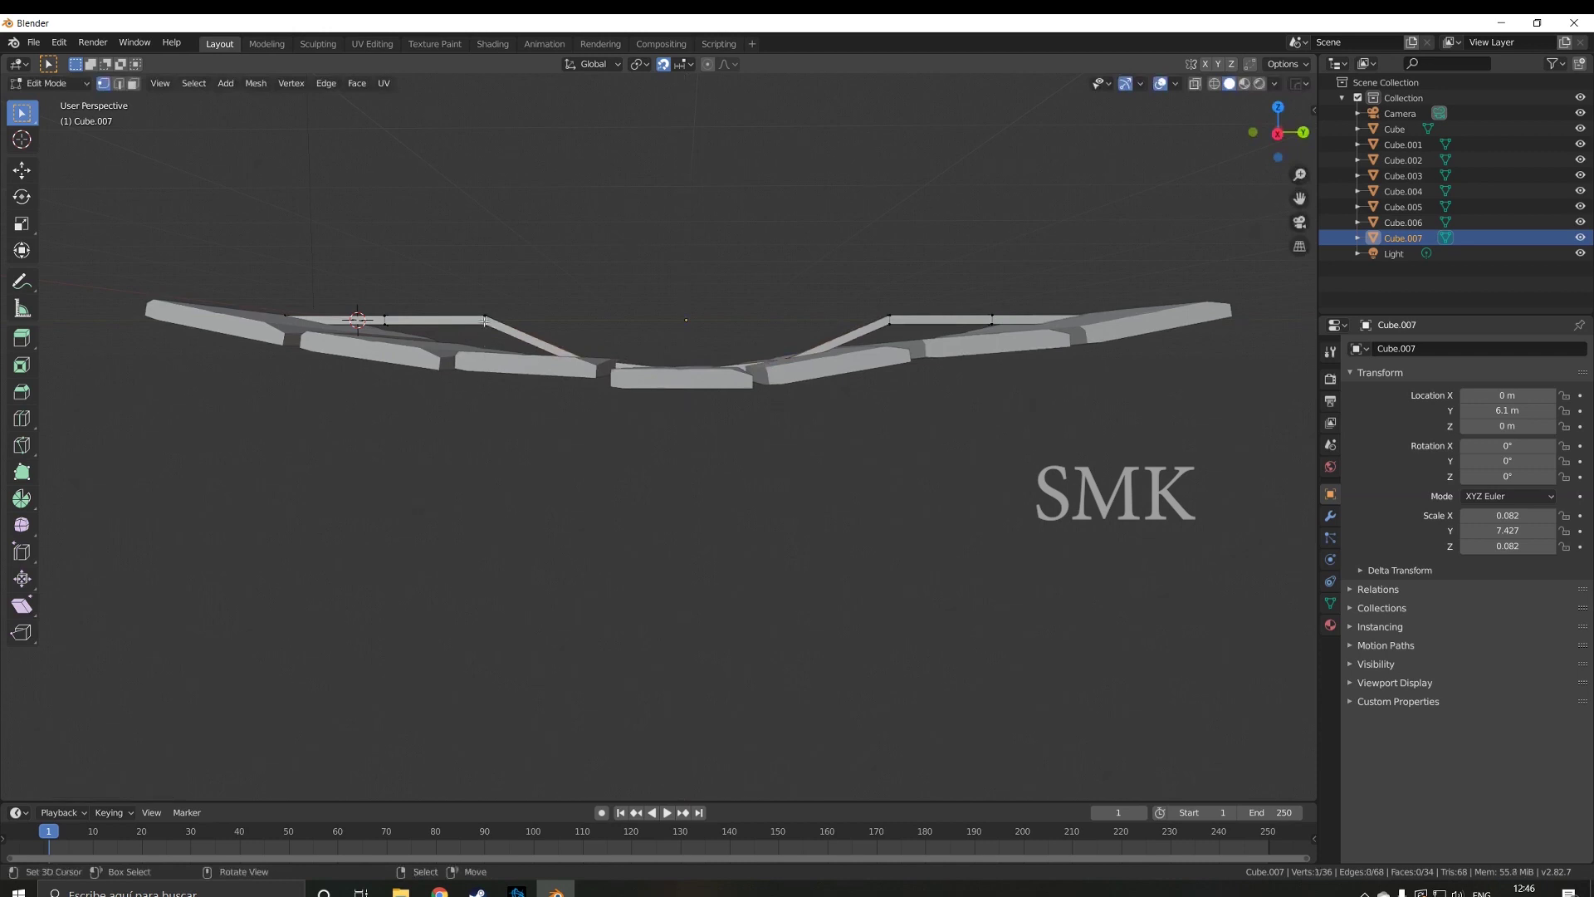
pyautogui.keyDown('shift'); pyautogui.click(888, 320); pyautogui.keyUp('shift')
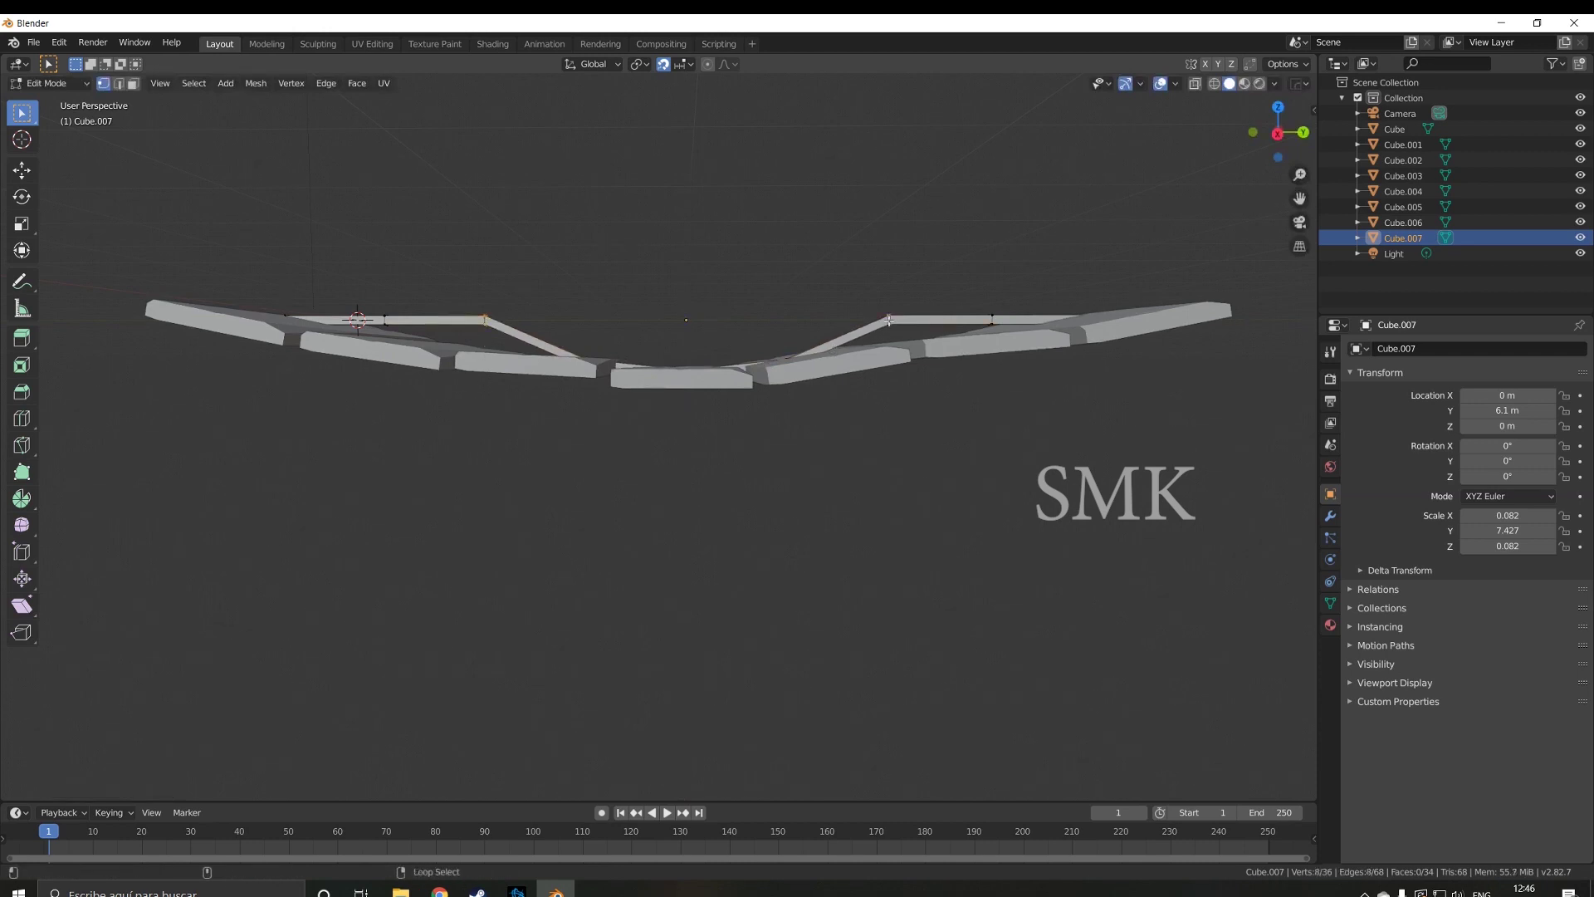
pyautogui.press('g')
pyautogui.press('z')
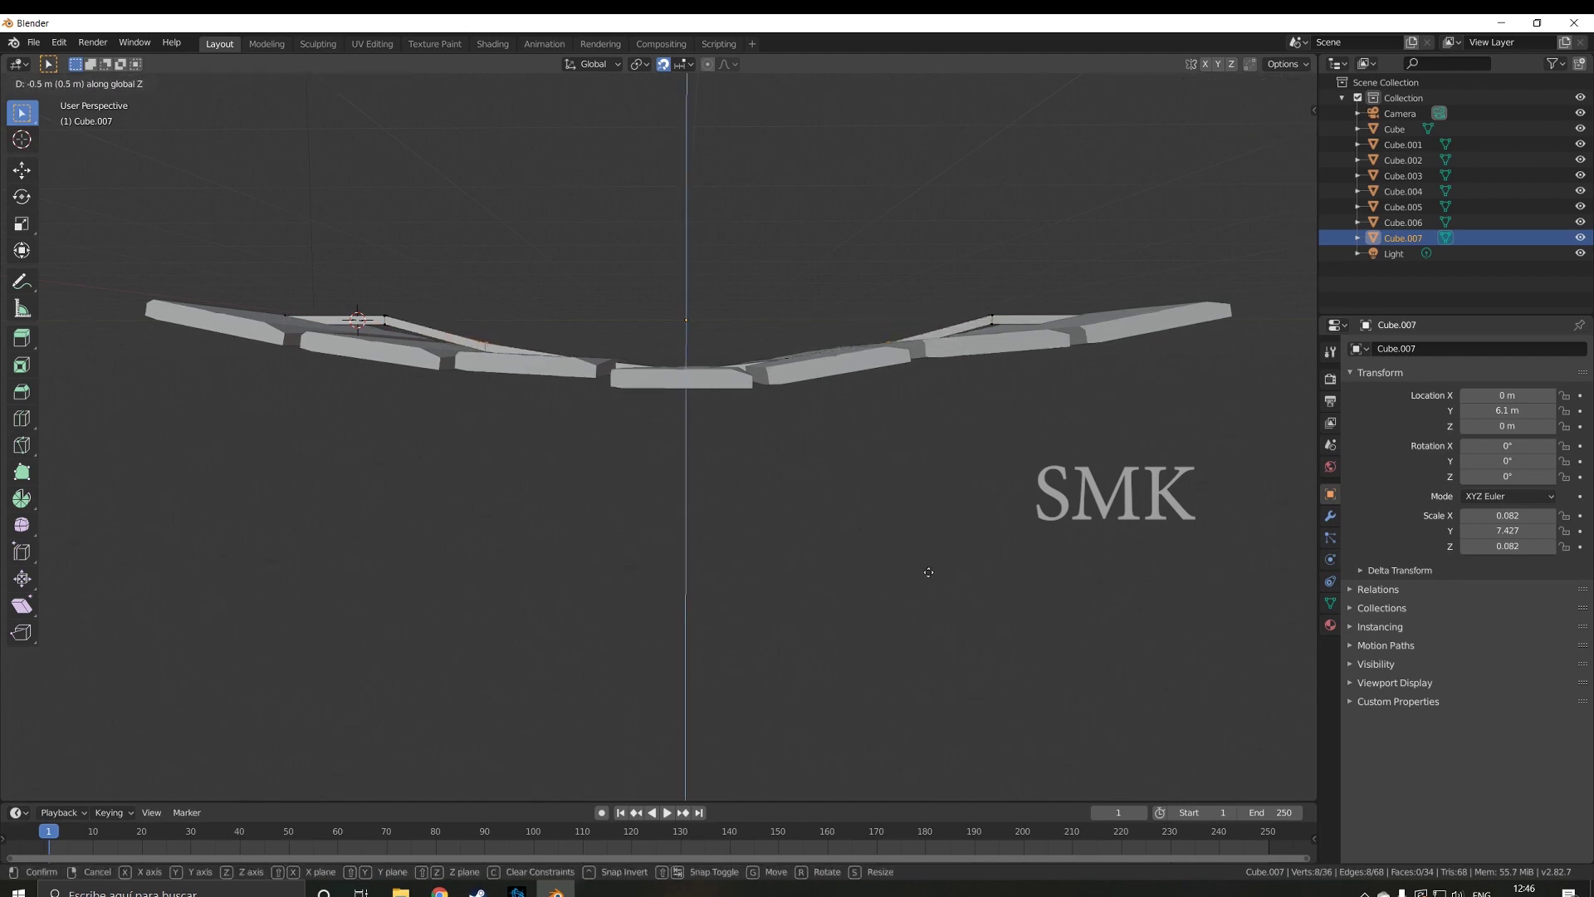
pyautogui.click(917, 548)
pyautogui.moveTo(911, 520); pyautogui.dragTo(903, 541, button='middle')
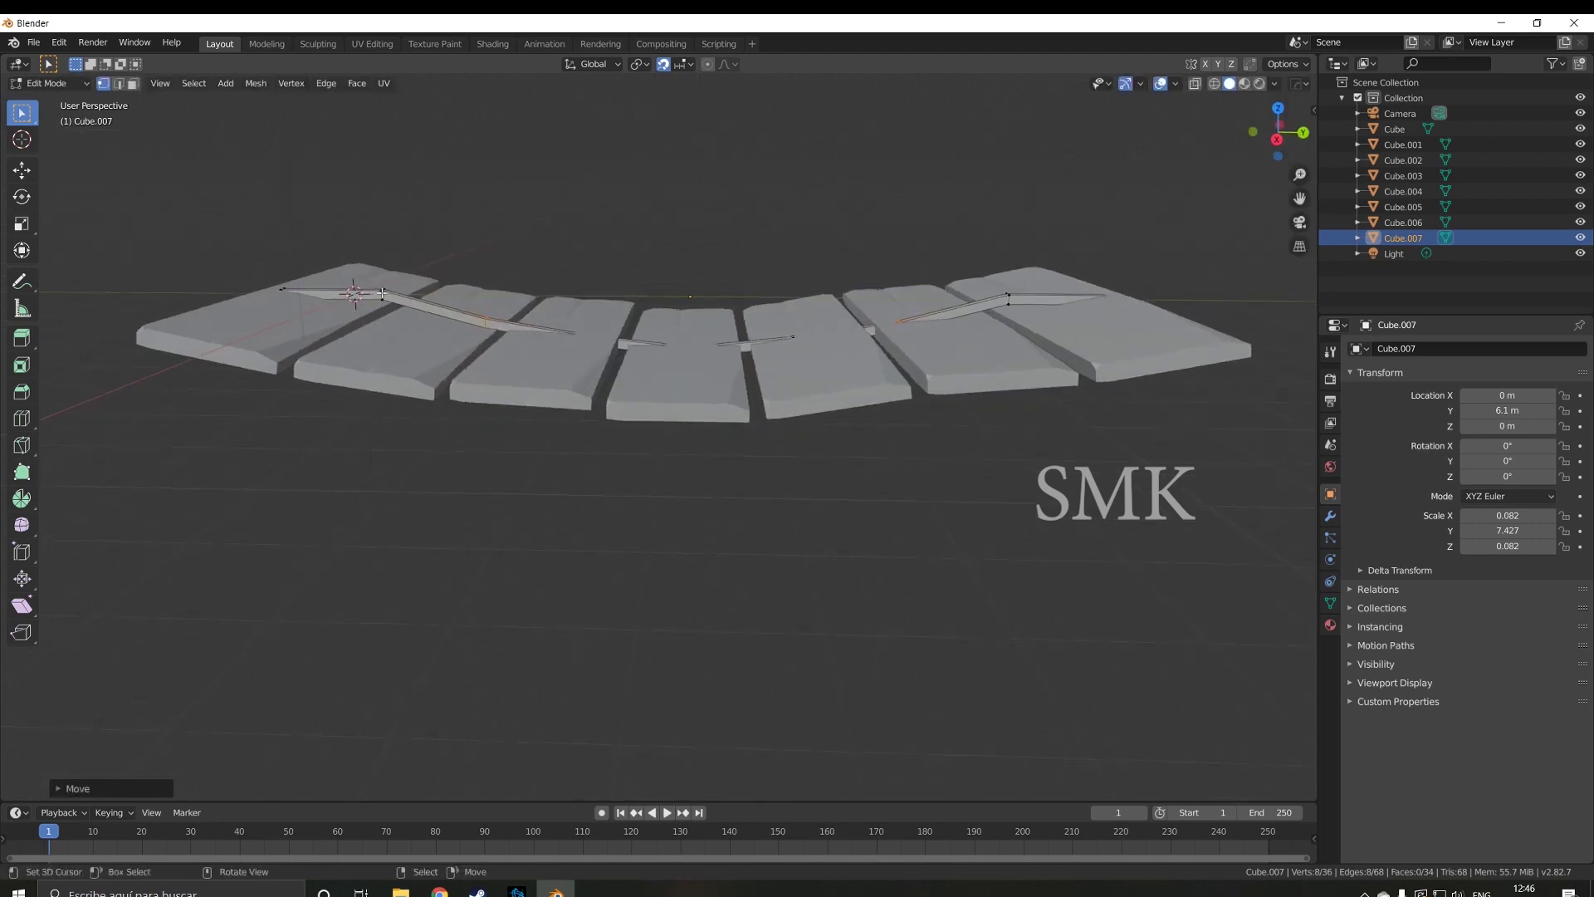
# - Adjust the selected loops vertically, then lower a single rail loop along Z
pyautogui.press('g')
pyautogui.press('z')
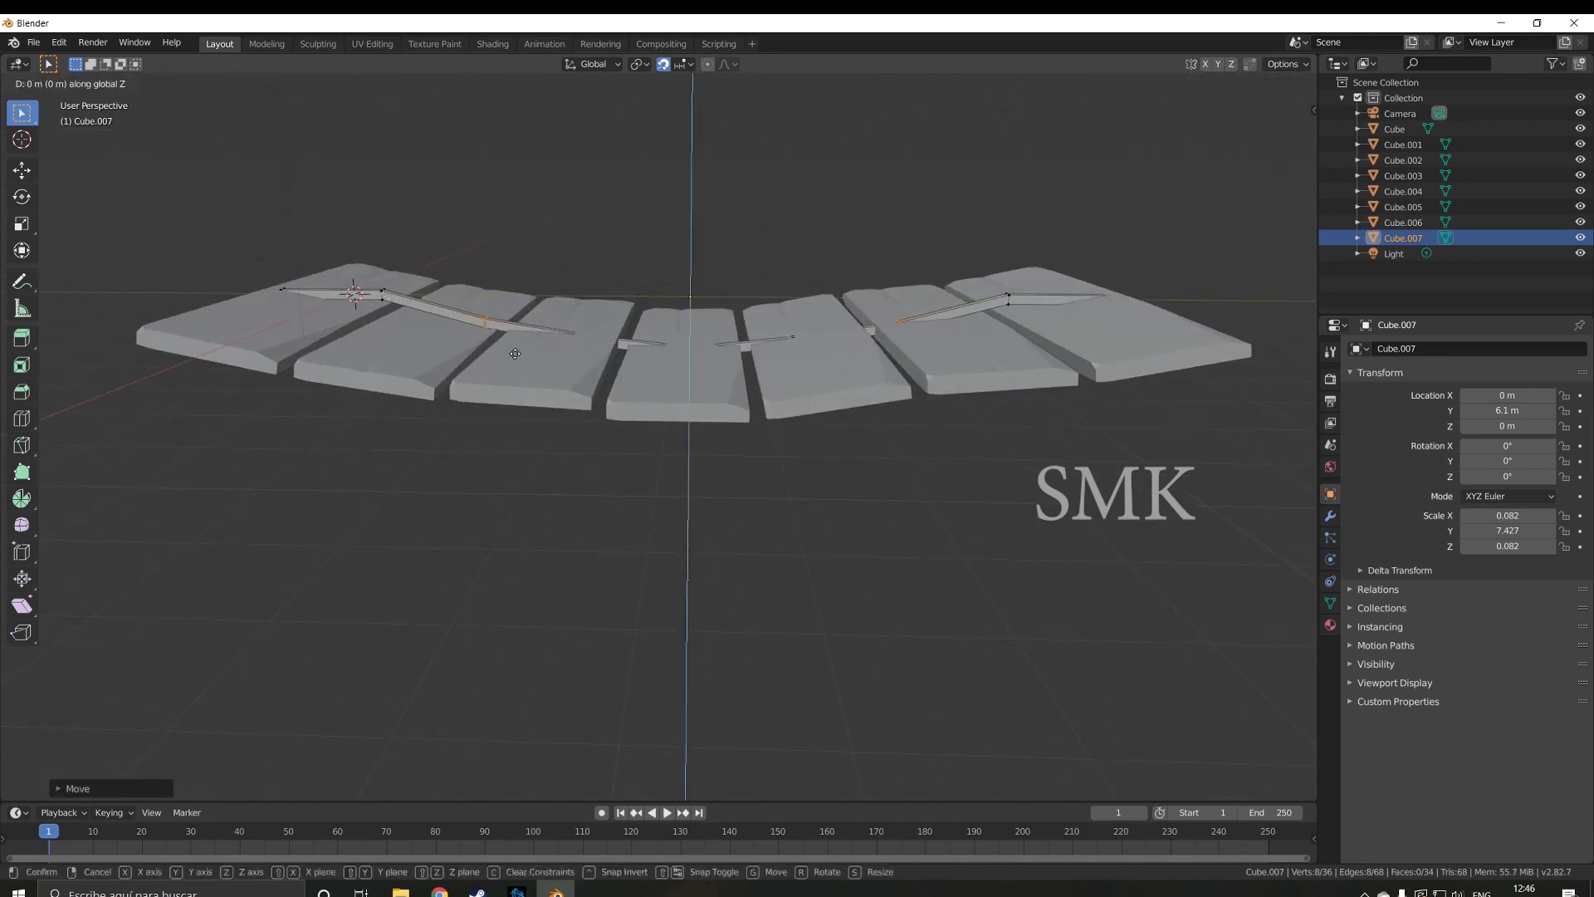
pyautogui.click(529, 445)
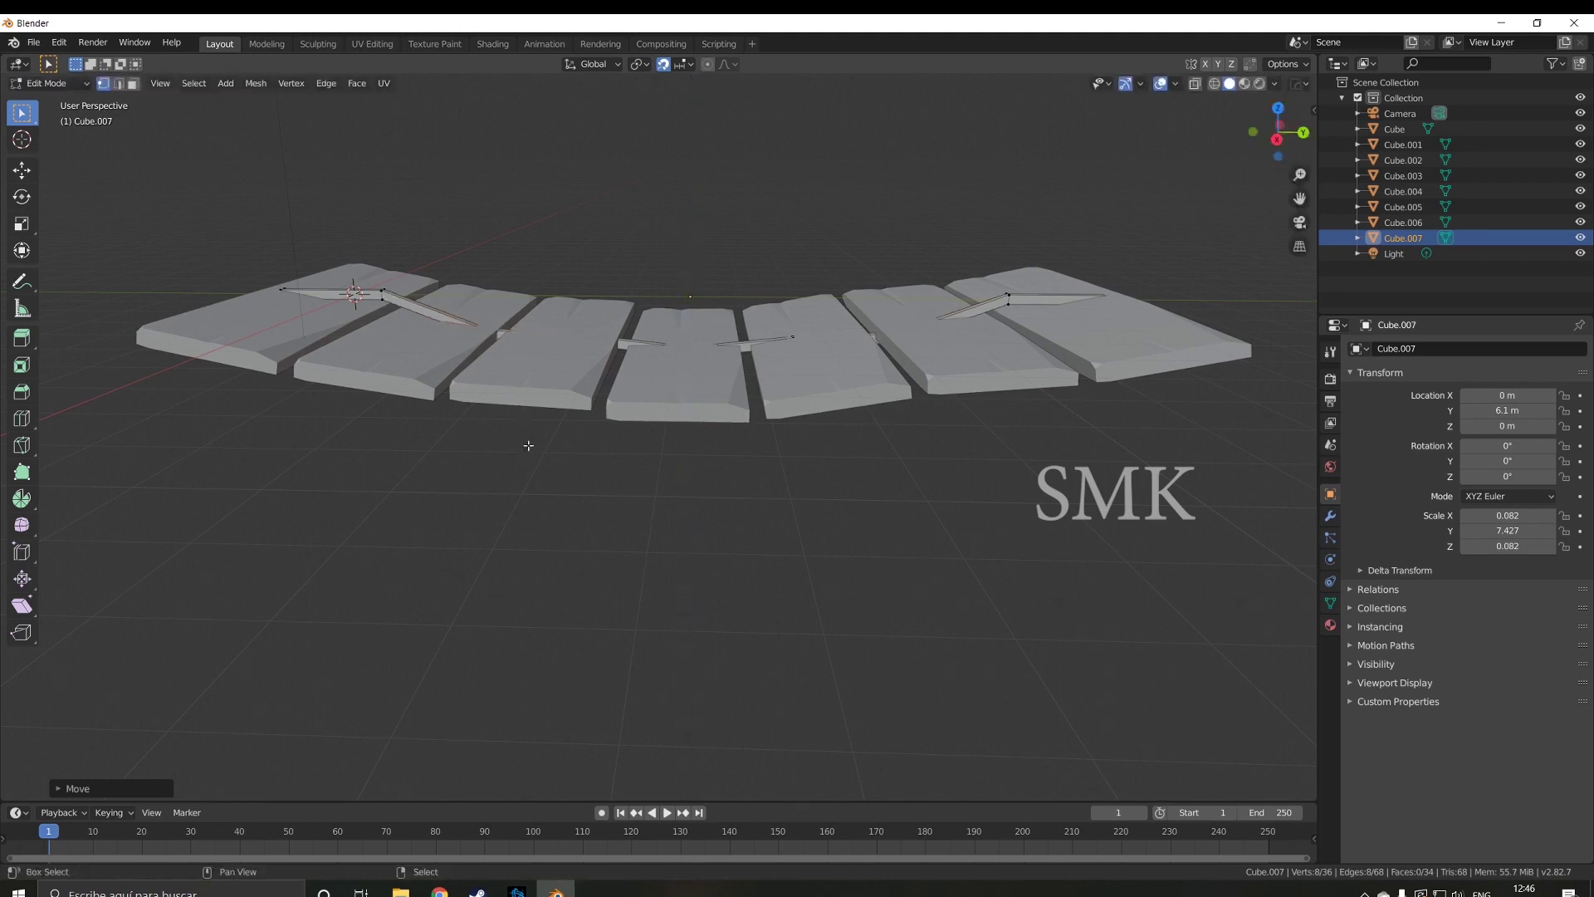
pyautogui.keyDown('alt'); pyautogui.click(383, 296); pyautogui.keyUp('alt')
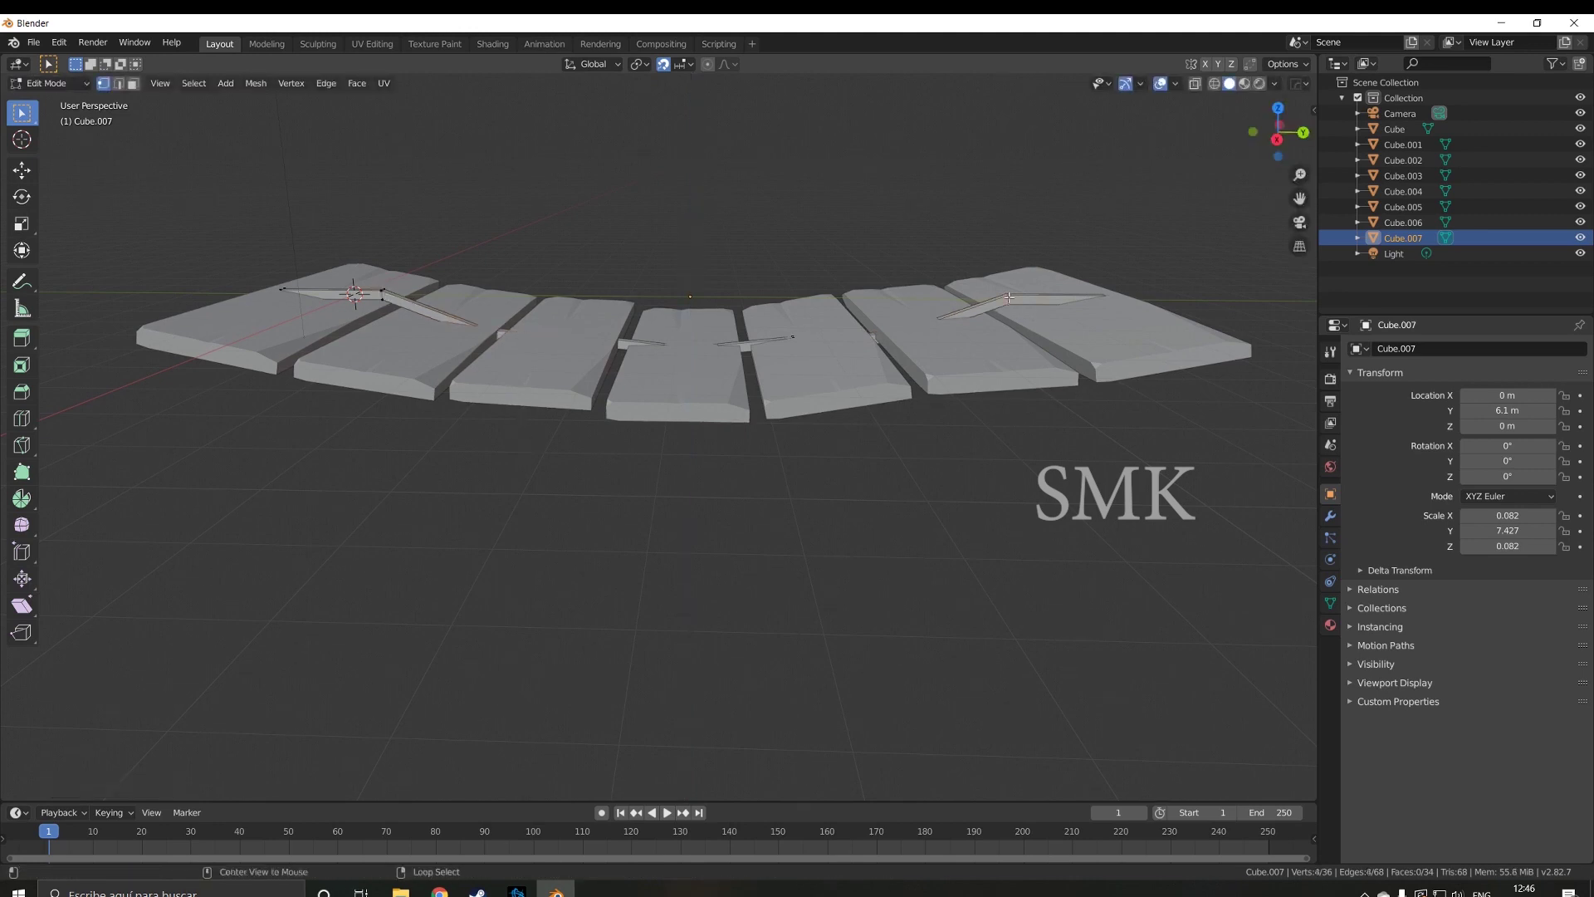
pyautogui.press('g')
pyautogui.press('z')
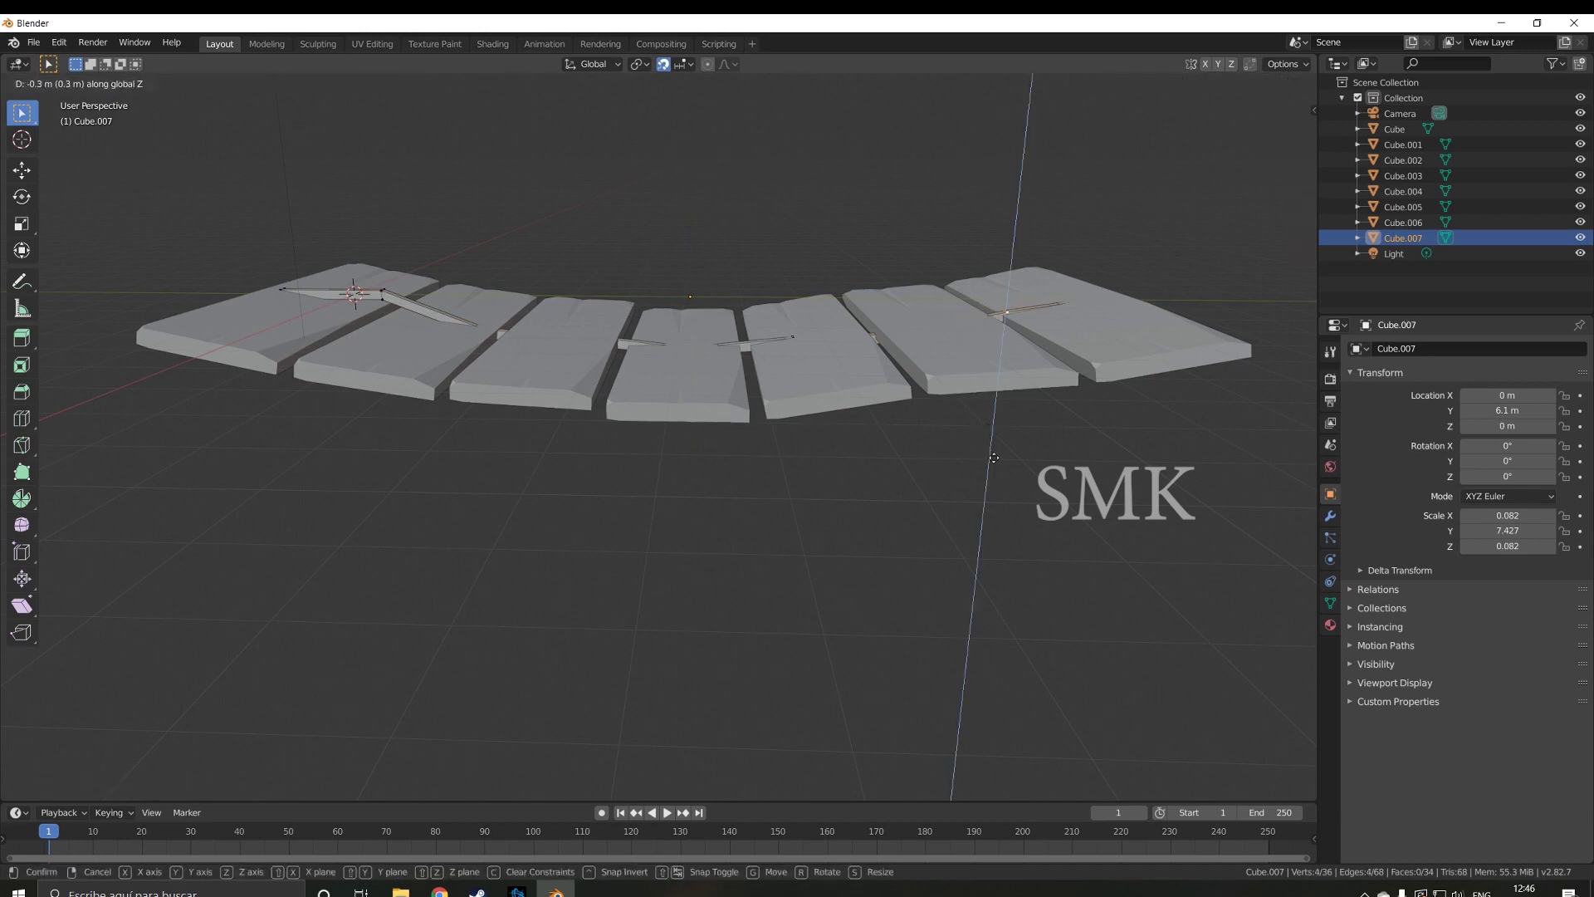
pyautogui.click(993, 458)
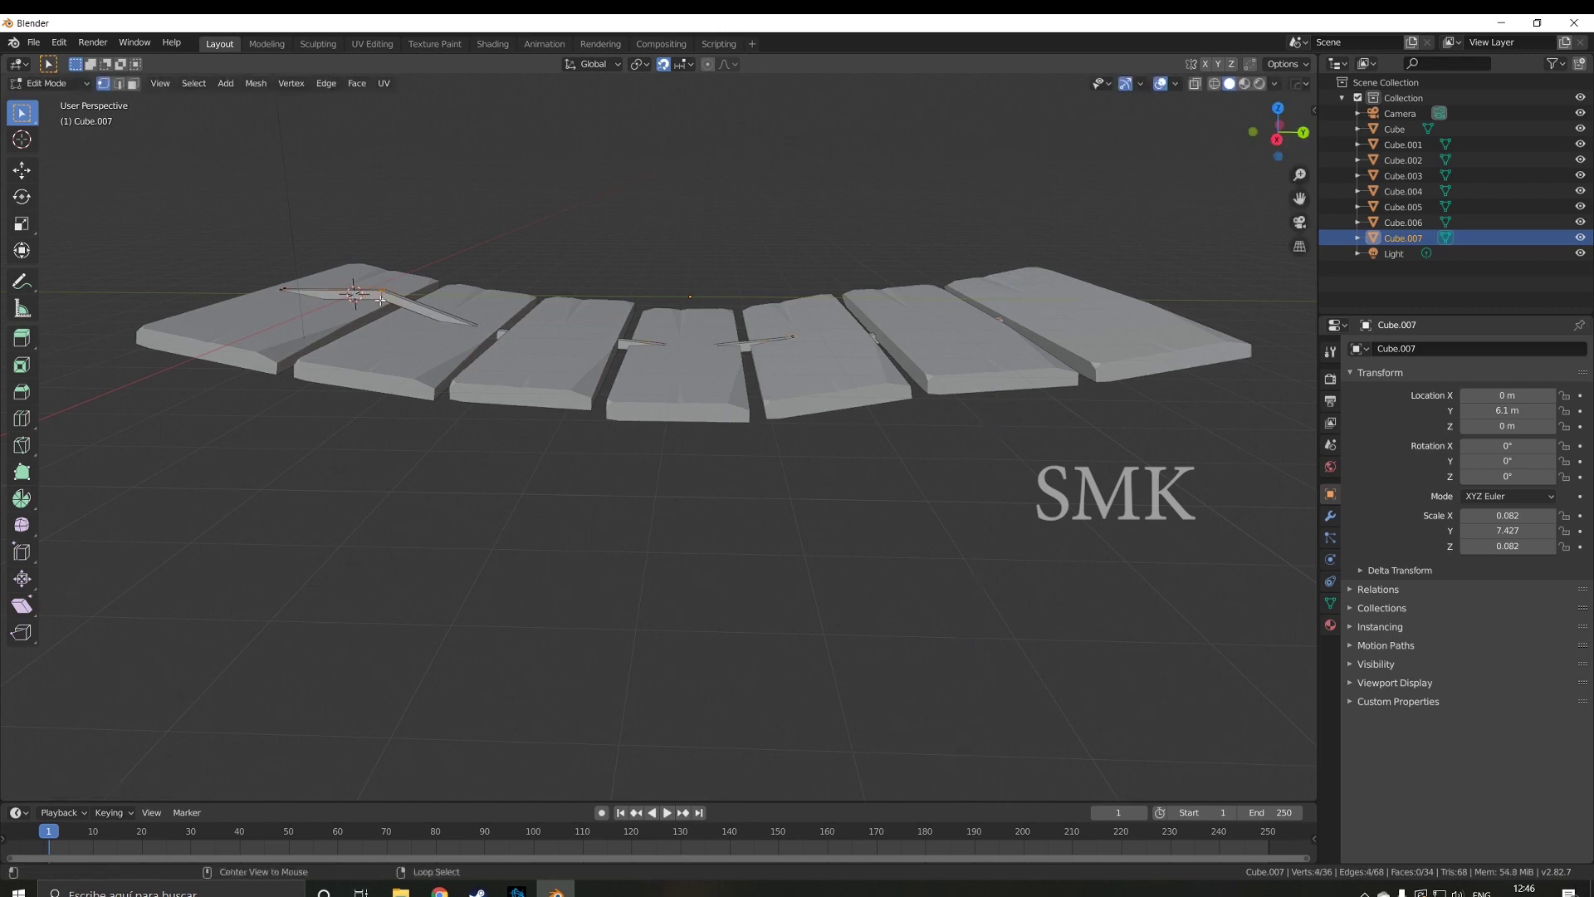
# - Lower that loop further along Z and turn off snapping for moves
pyautogui.press('g')
pyautogui.press('z')
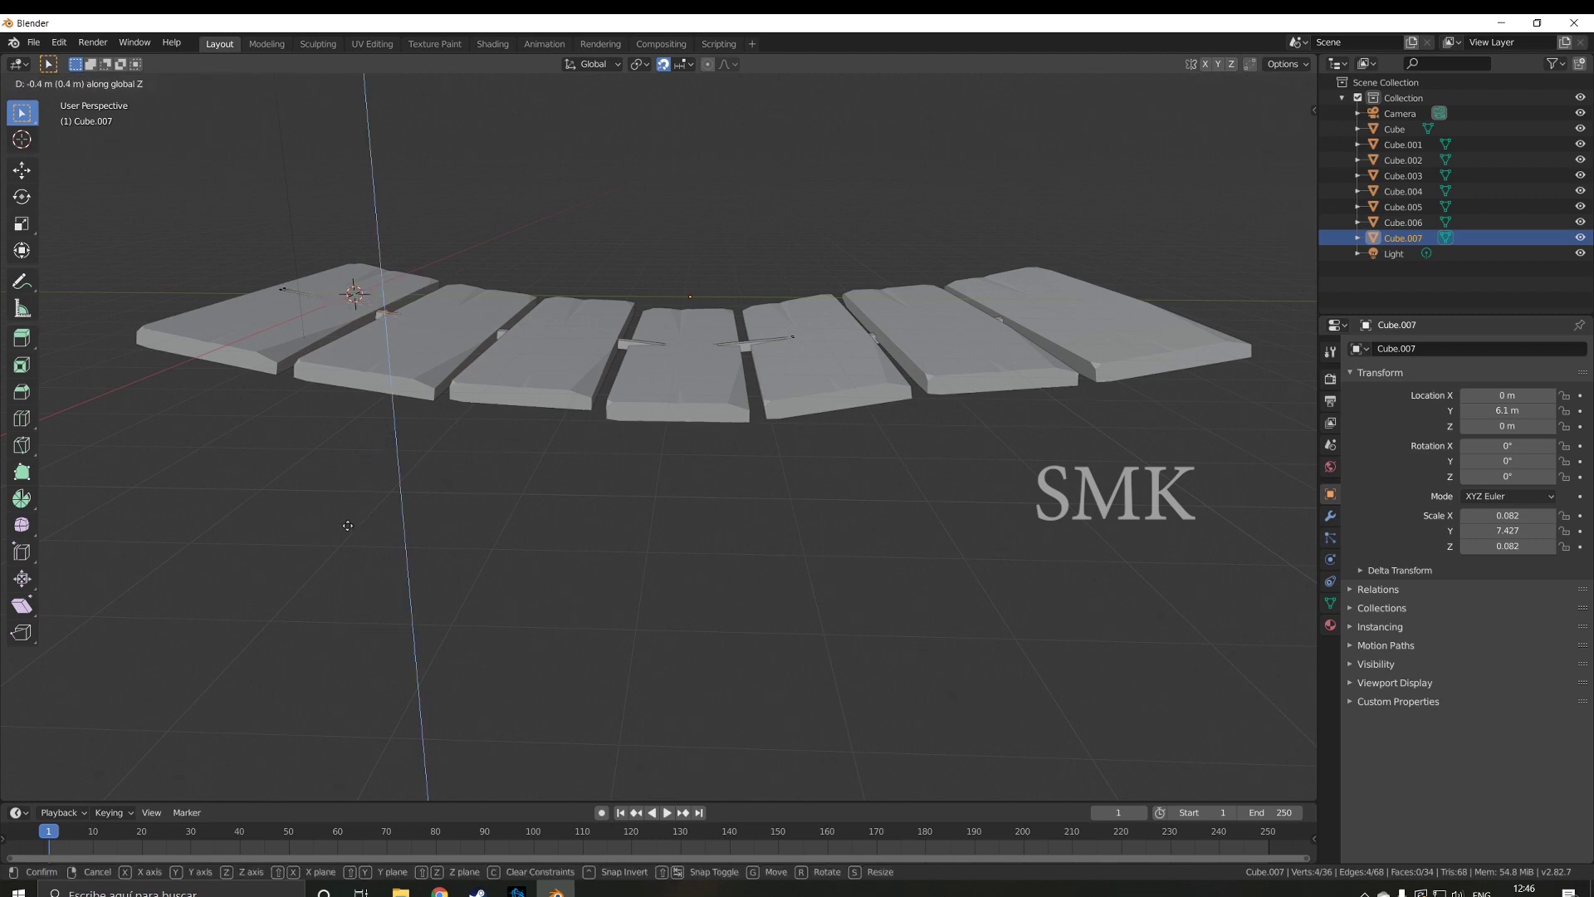
pyautogui.click(343, 534)
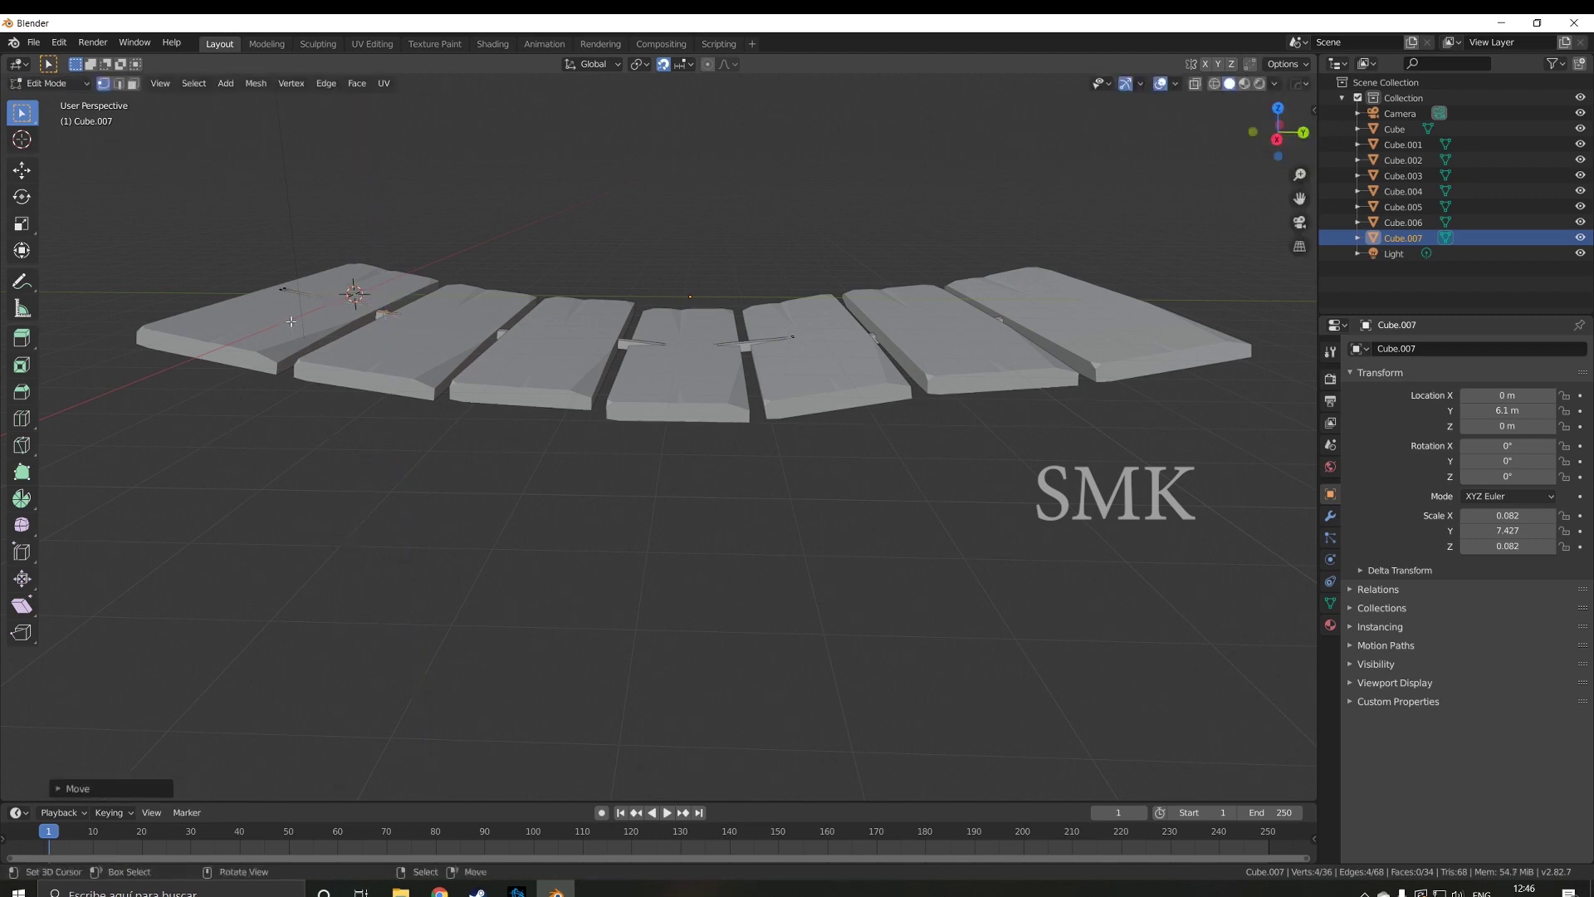
pyautogui.click(662, 71)
pyautogui.press('g')
pyautogui.press('z')
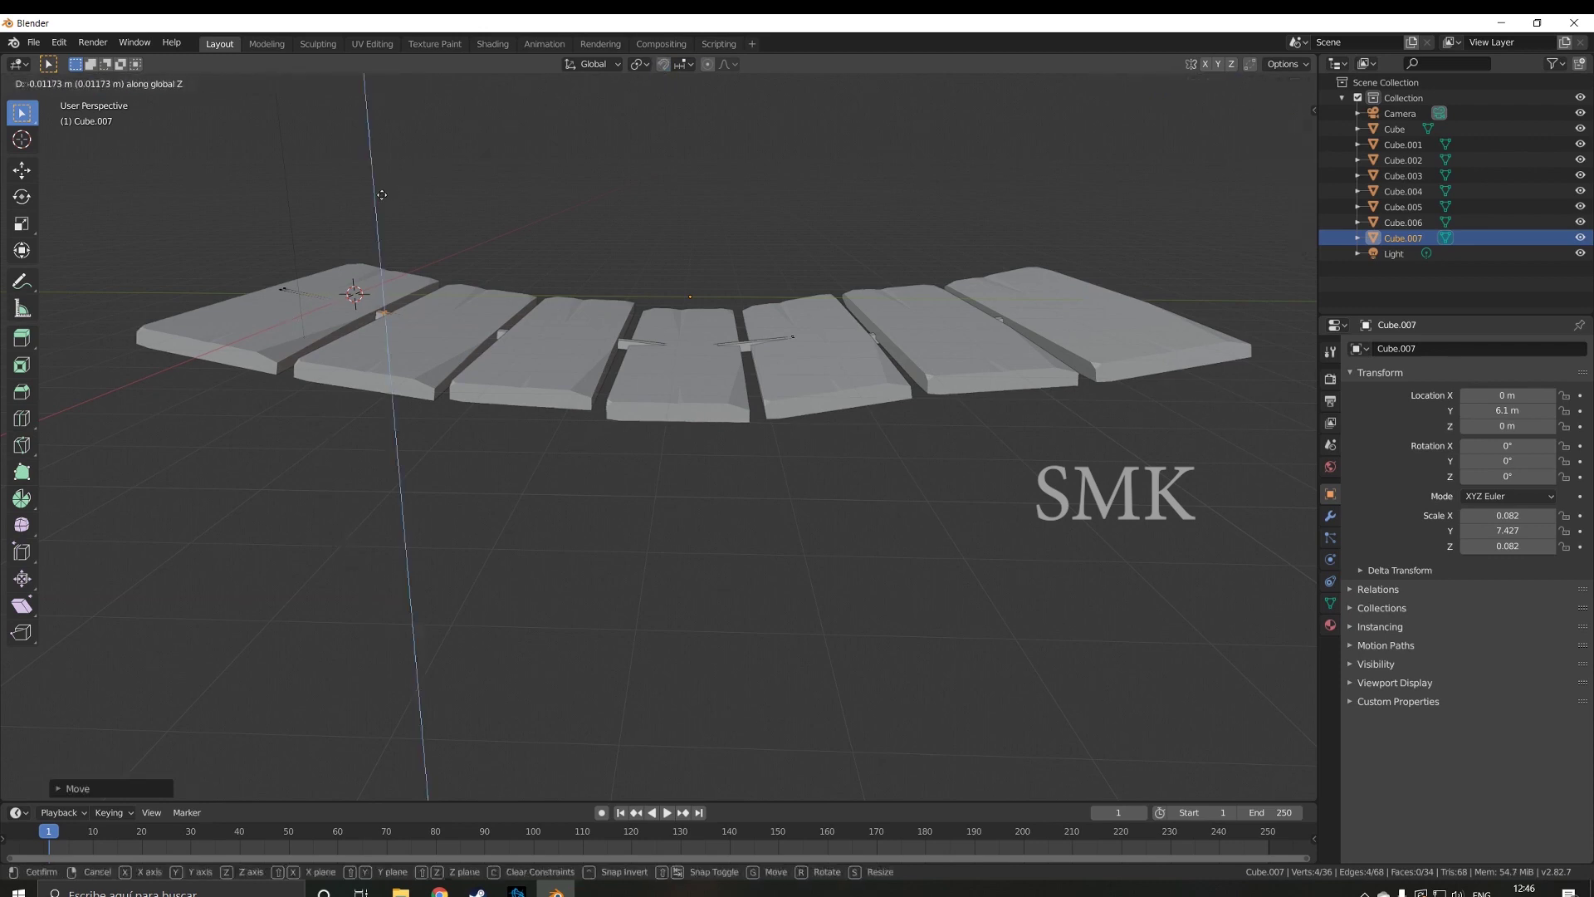
pyautogui.rightClick(382, 194)
# - Nudge an edge near the rail's left end a few centimetres lower
pyautogui.keyDown('alt'); pyautogui.click(286, 291); pyautogui.keyUp('alt')
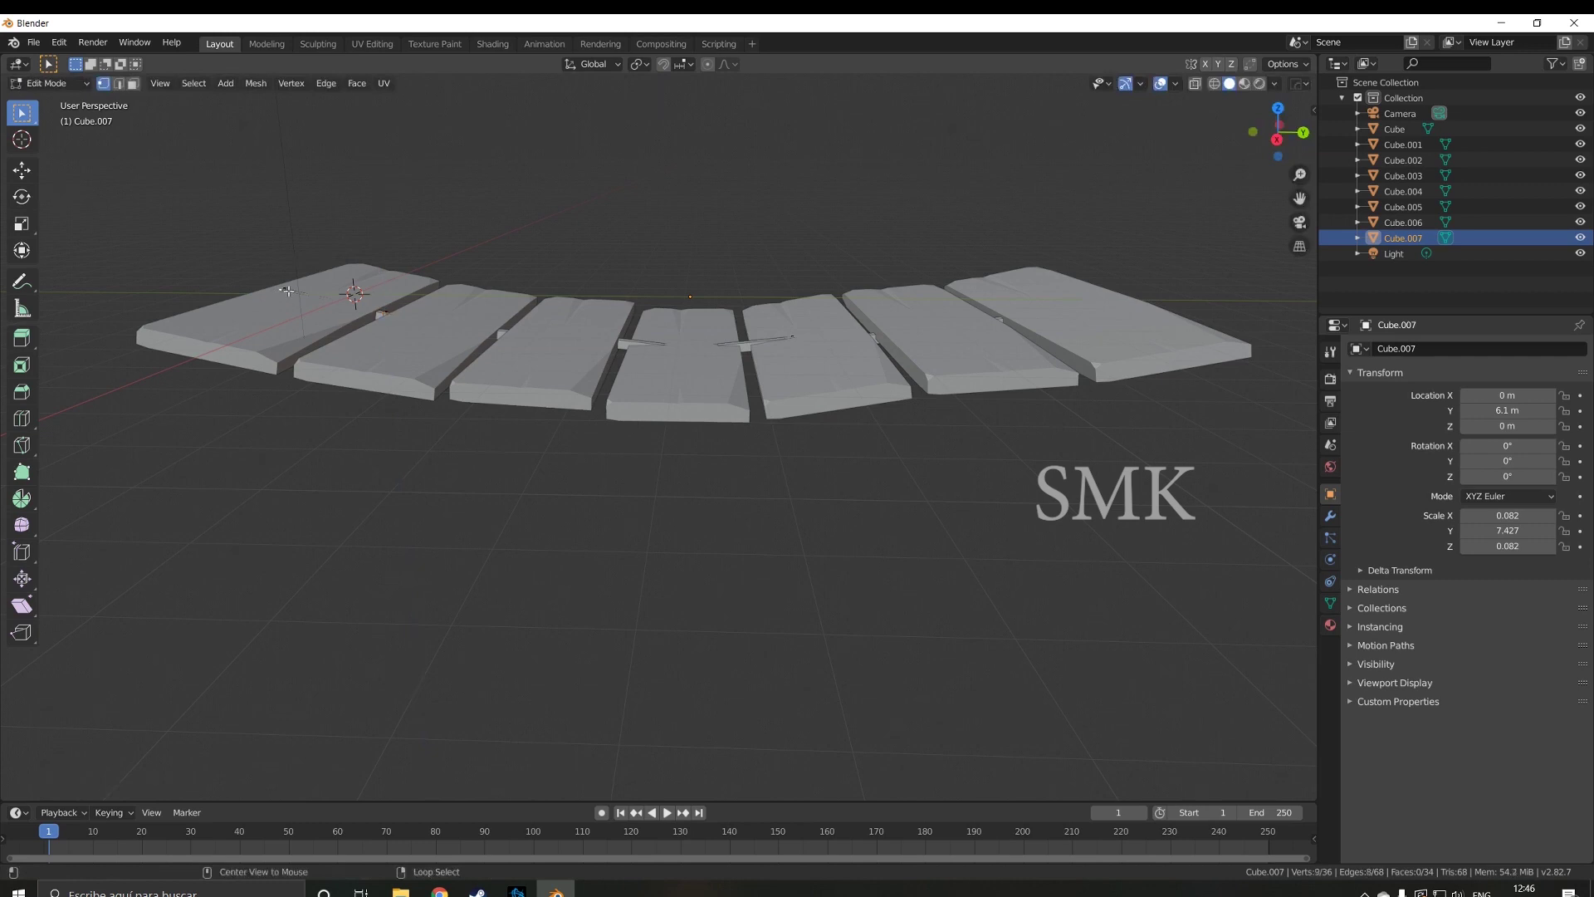
pyautogui.keyDown('alt'); pyautogui.click(286, 291); pyautogui.keyUp('alt')
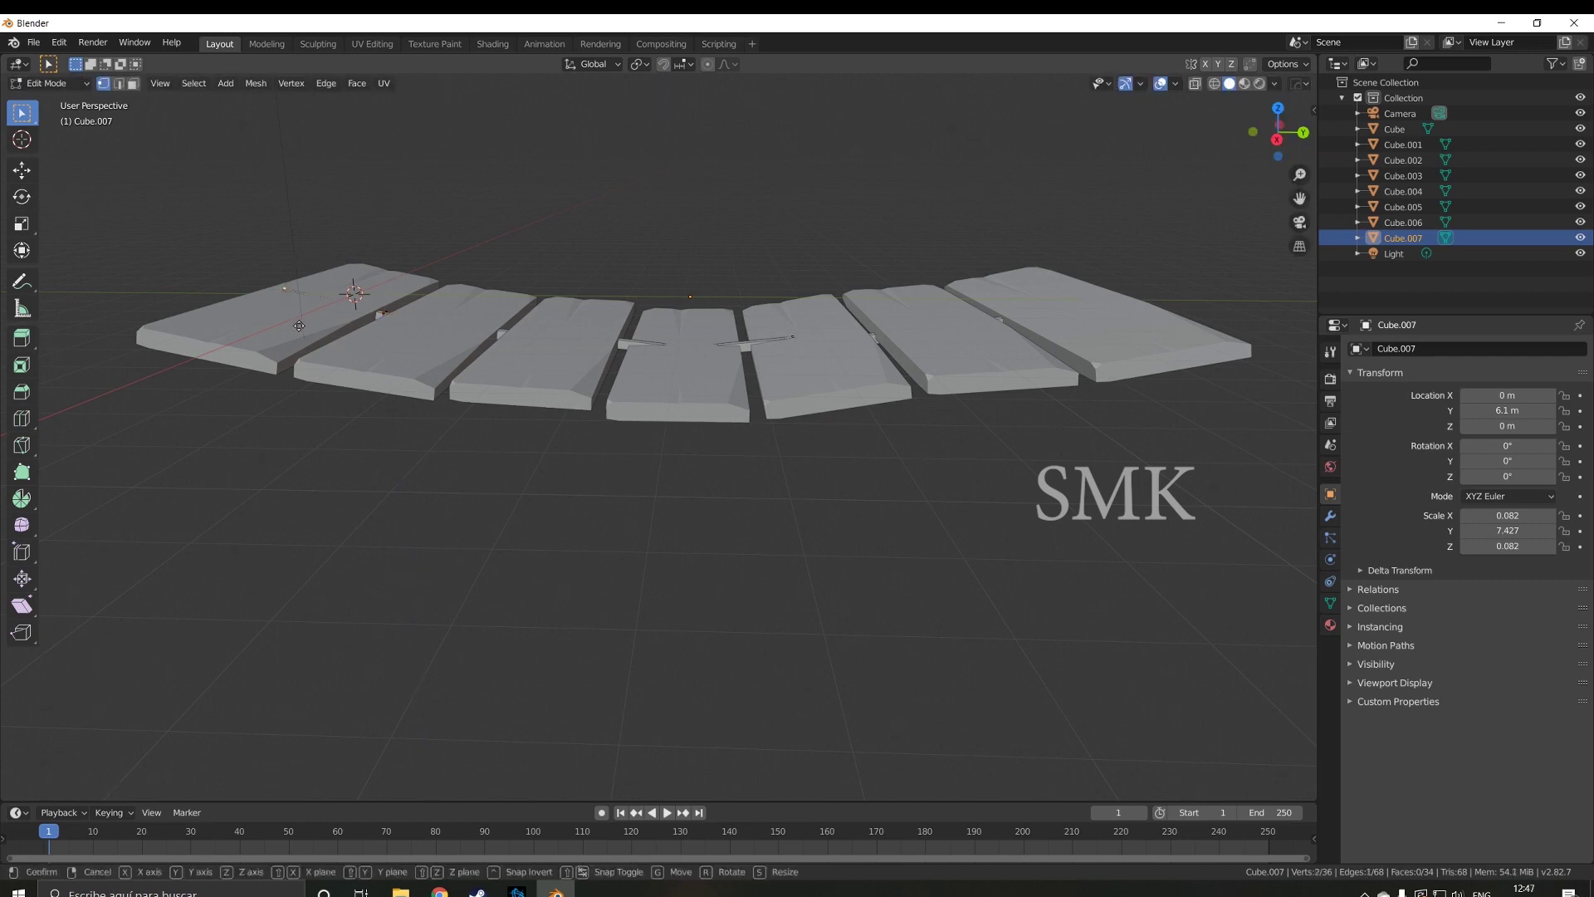
pyautogui.press('g')
pyautogui.press('z')
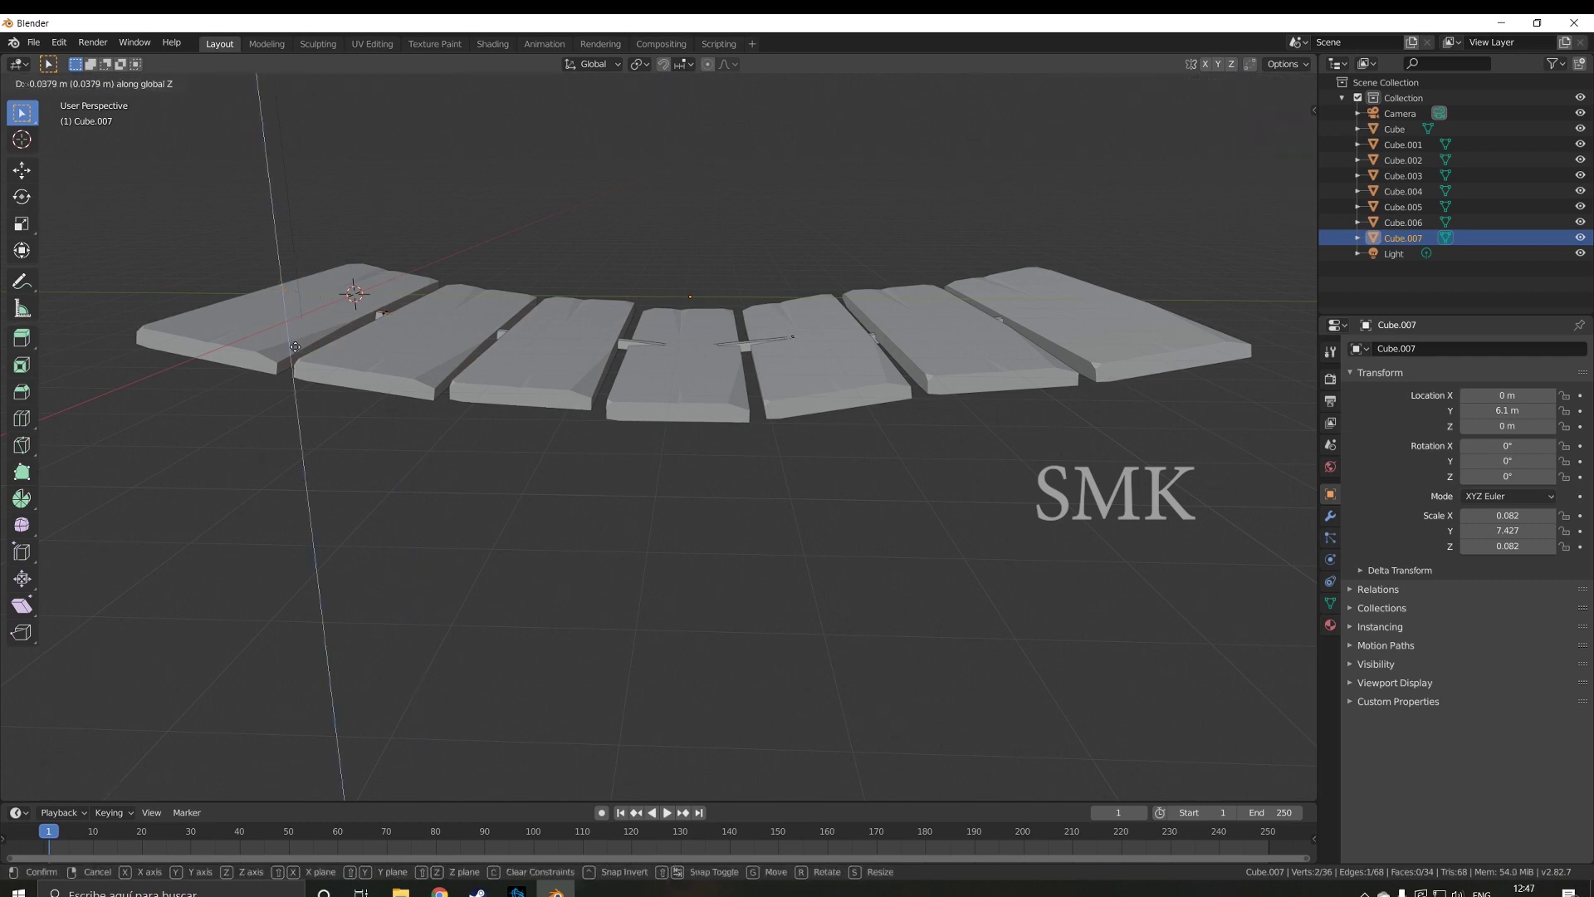
pyautogui.click(564, 362)
pyautogui.scroll(2, 654, 373)
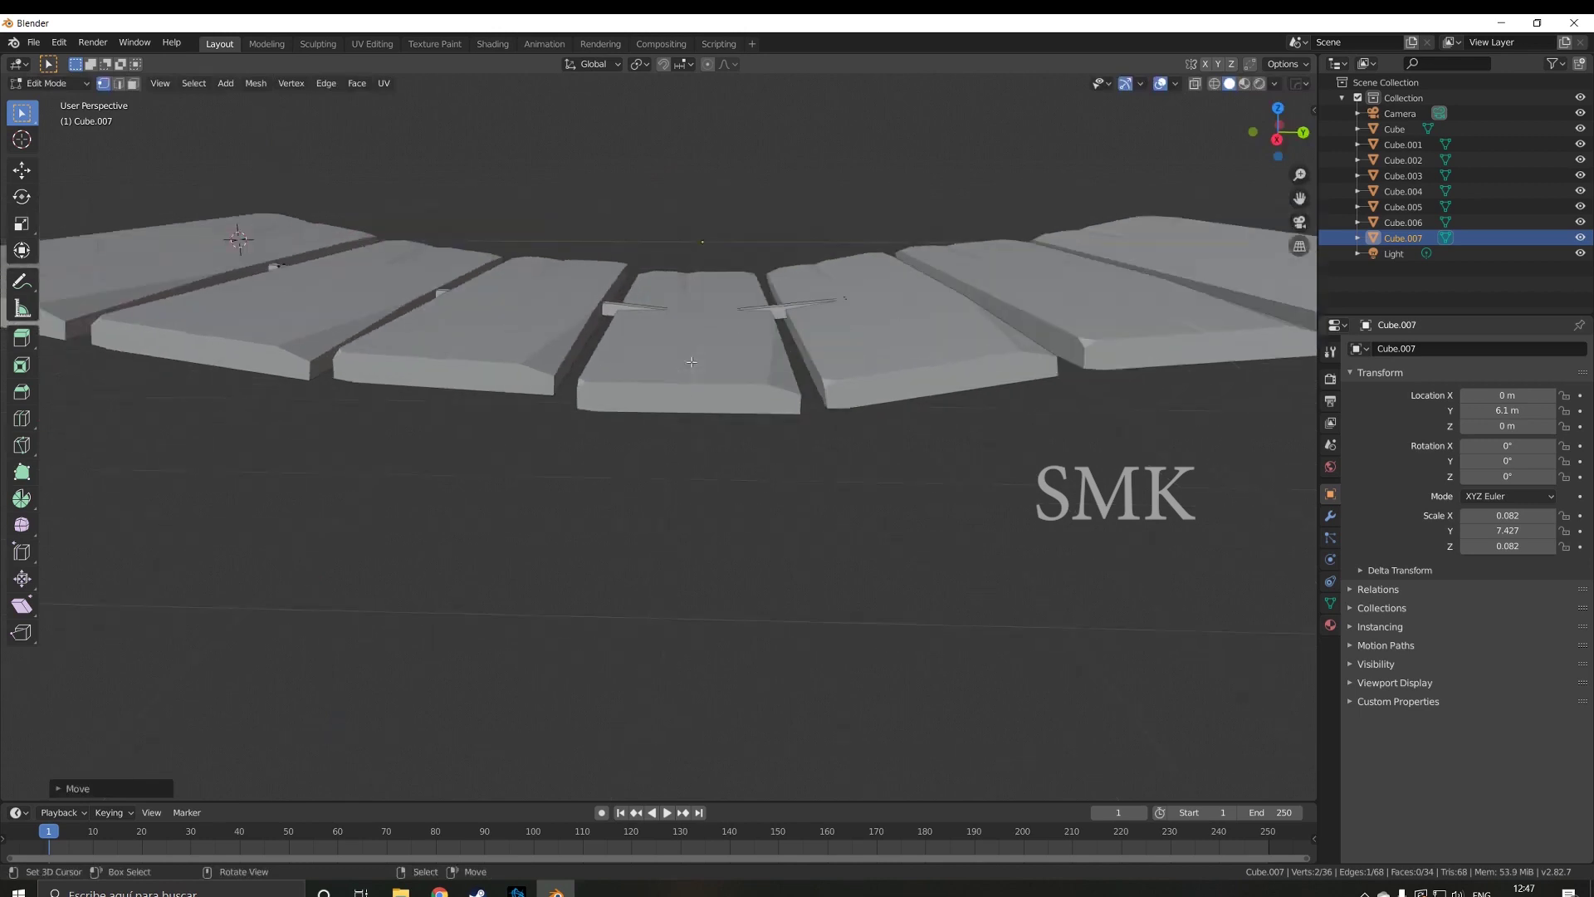
# - Toggle wireframe and solid shading while picking an edge loop along the rail
pyautogui.moveTo(664, 369); pyautogui.dragTo(714, 350, button='middle')
pyautogui.press('z')
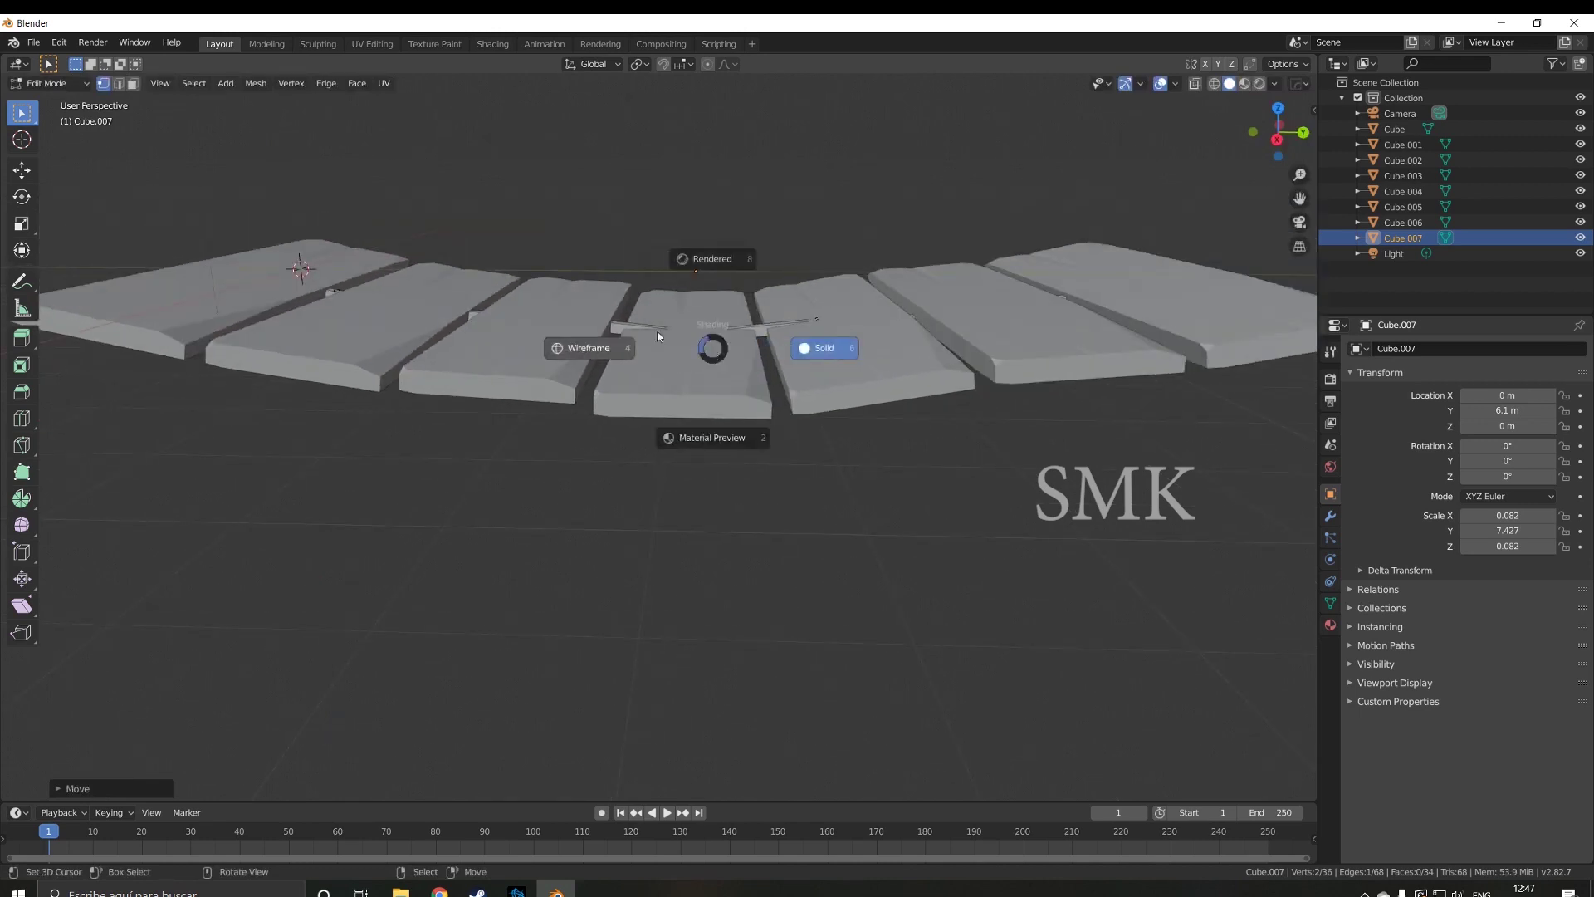
pyautogui.click(662, 332)
pyautogui.keyDown('alt'); pyautogui.click(686, 335); pyautogui.keyUp('alt')
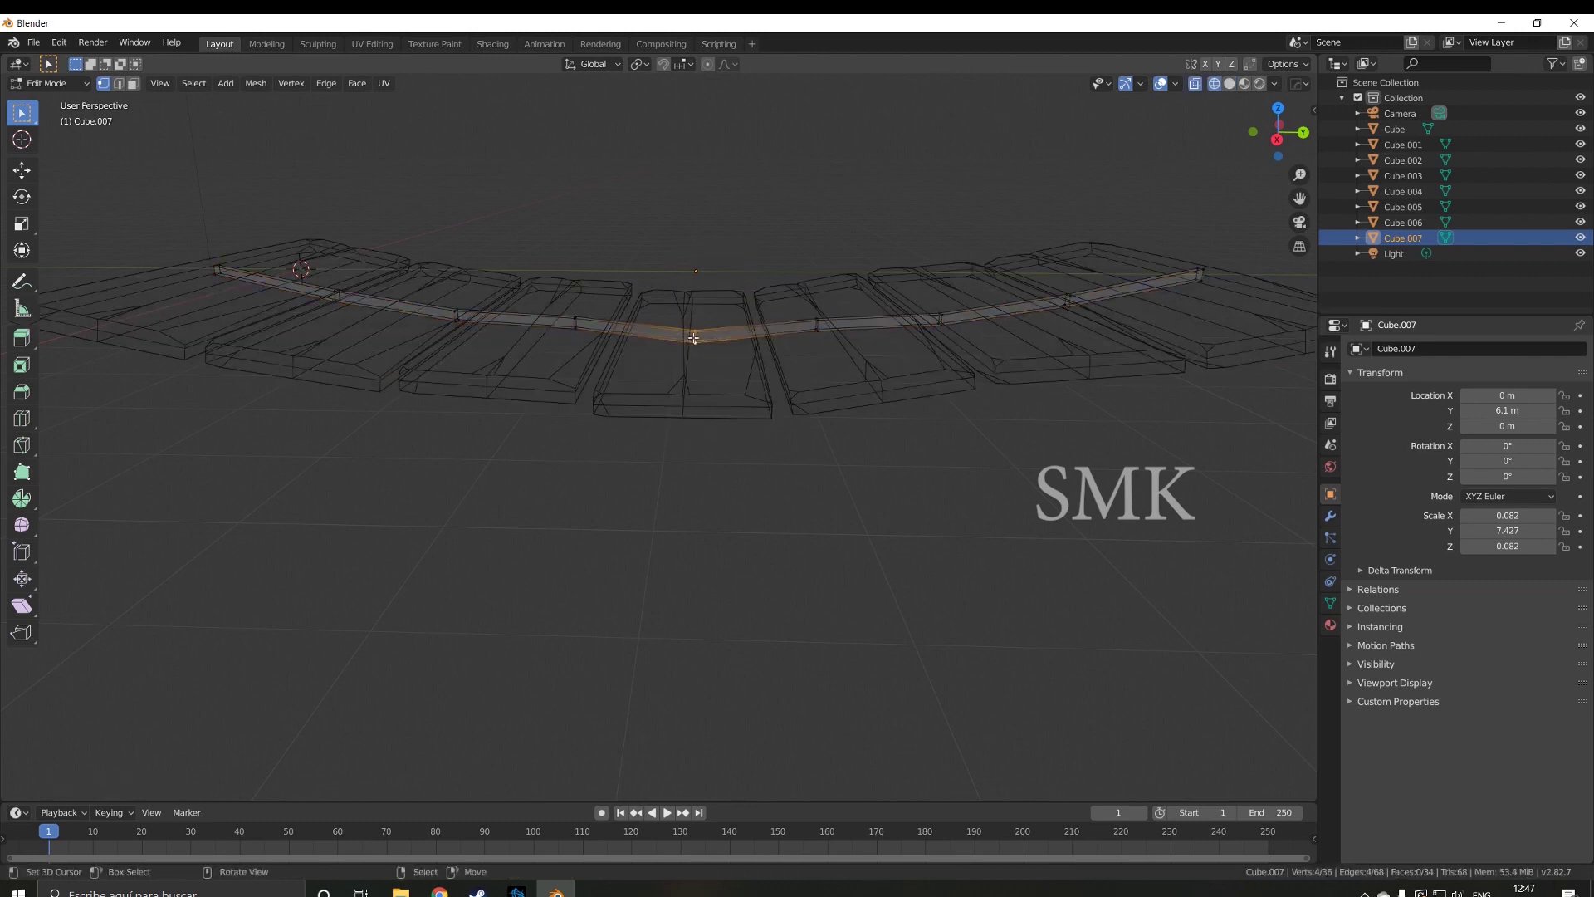
pyautogui.press('z')
pyautogui.click(808, 330)
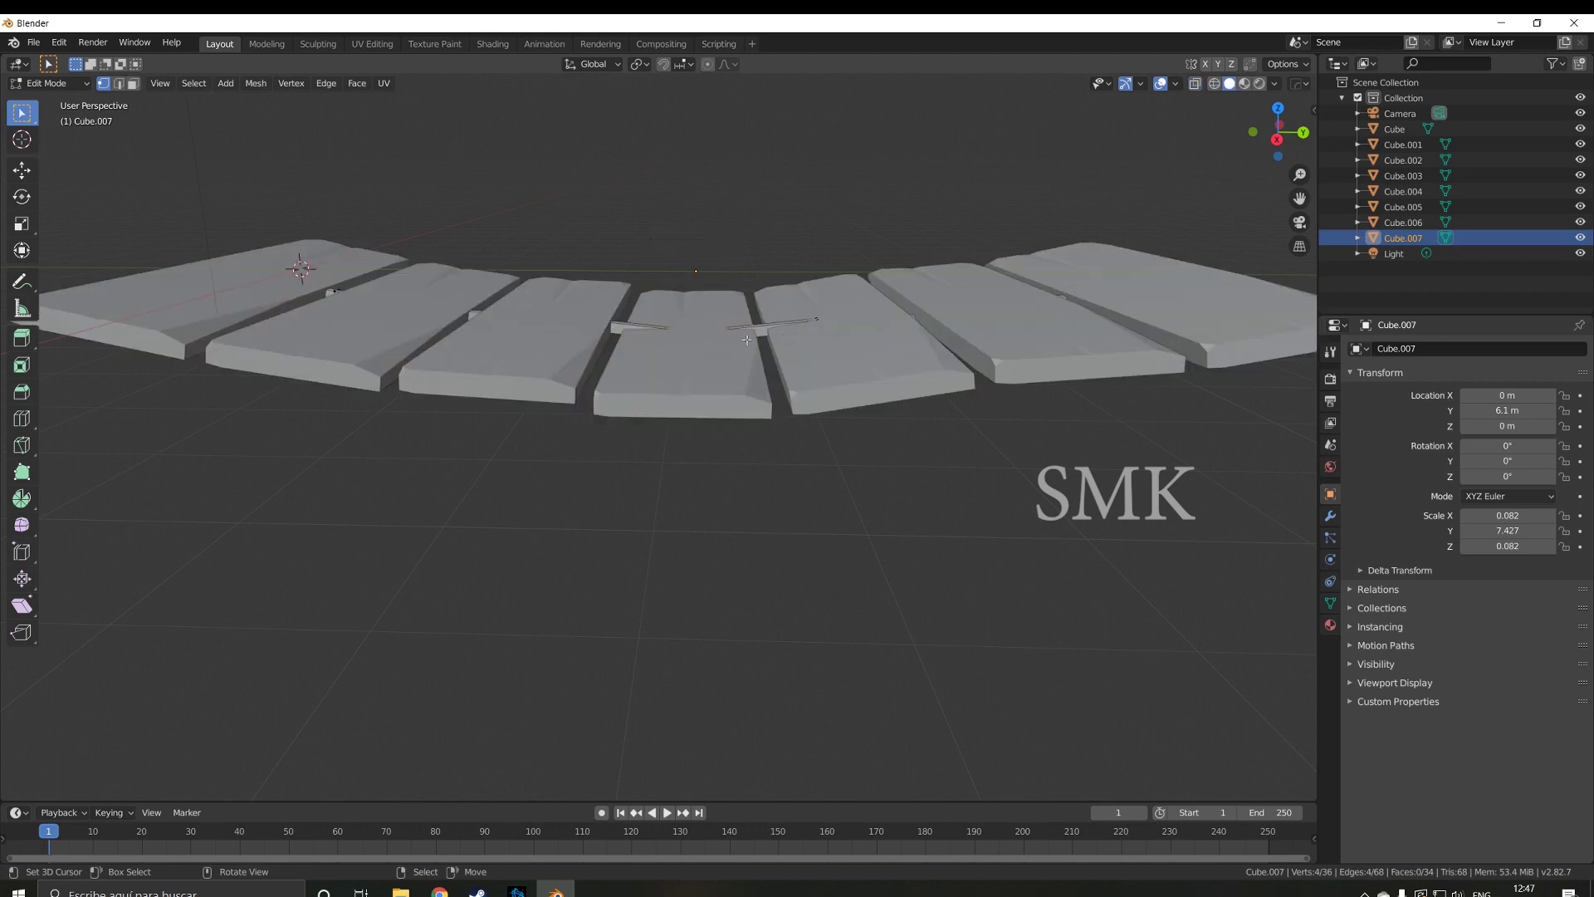
# - In wireframe, select the rail loops on both sides of the centre
pyautogui.press('z')
pyautogui.click(632, 342)
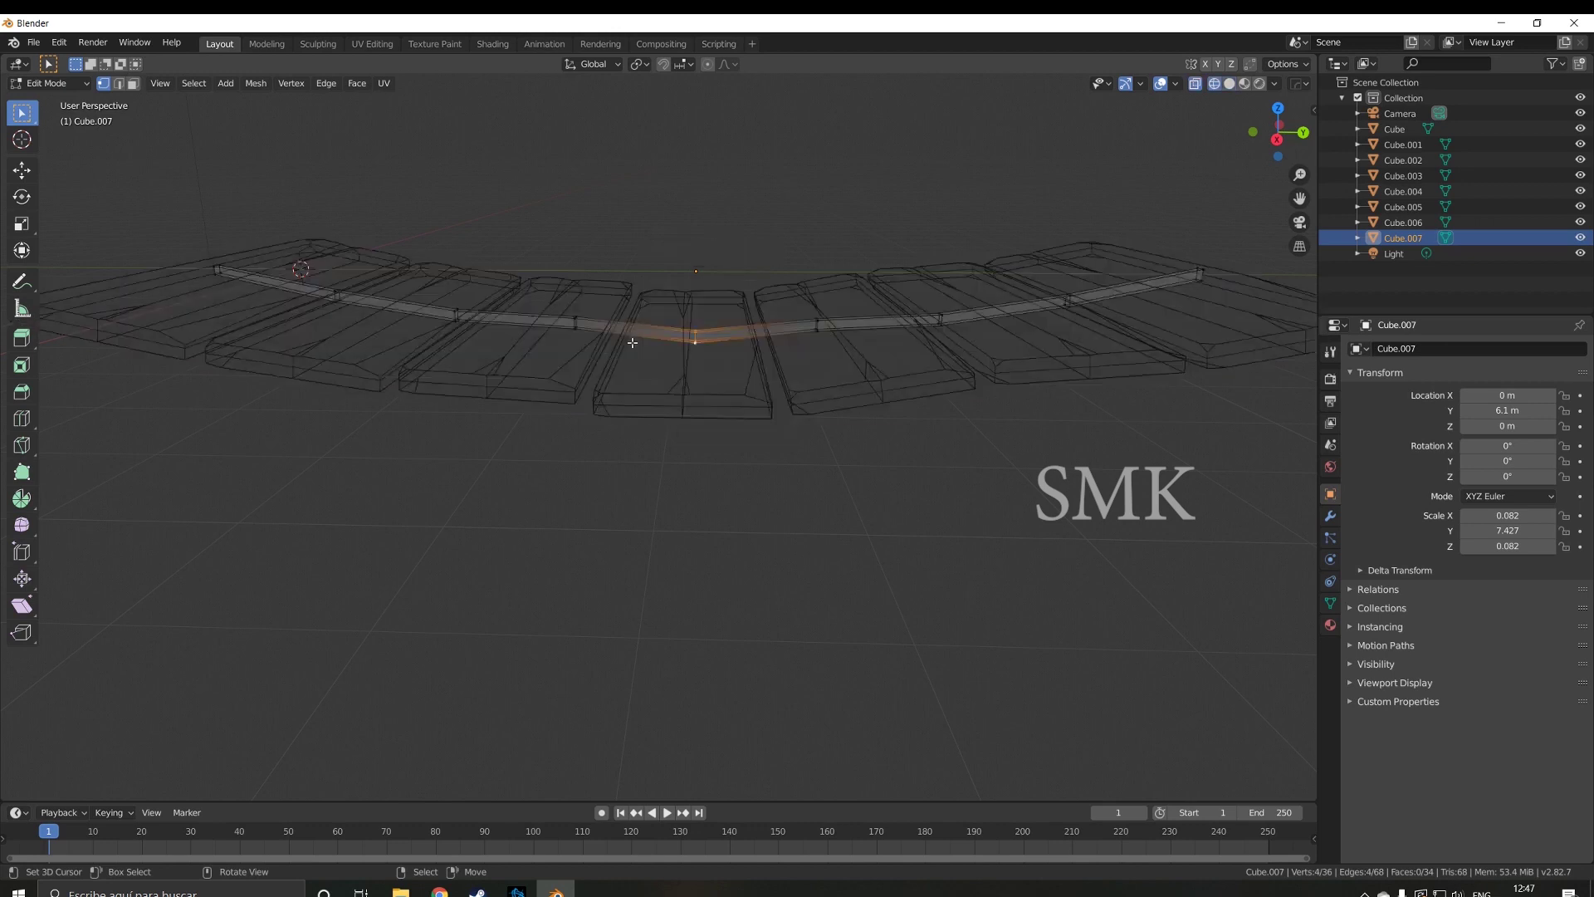
pyautogui.keyDown('alt'); pyautogui.click(571, 320); pyautogui.keyUp('alt')
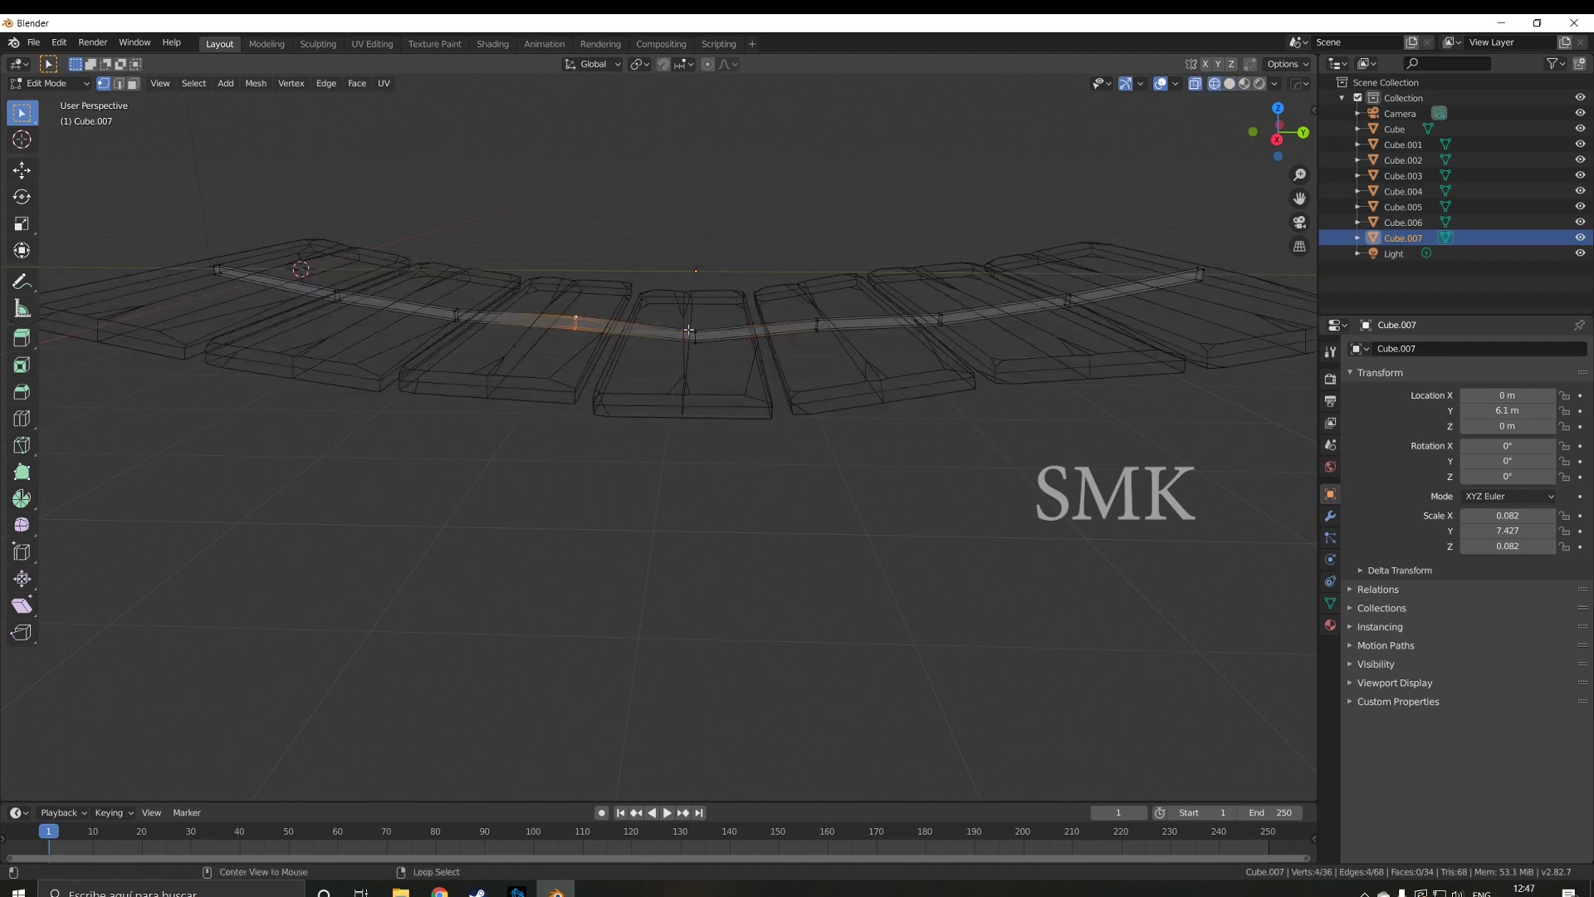
pyautogui.keyDown('alt'); pyautogui.keyDown('shift'); pyautogui.click(805, 330); pyautogui.keyUp('shift'); pyautogui.keyUp('alt')
pyautogui.hotkey('ctrl', 'z')
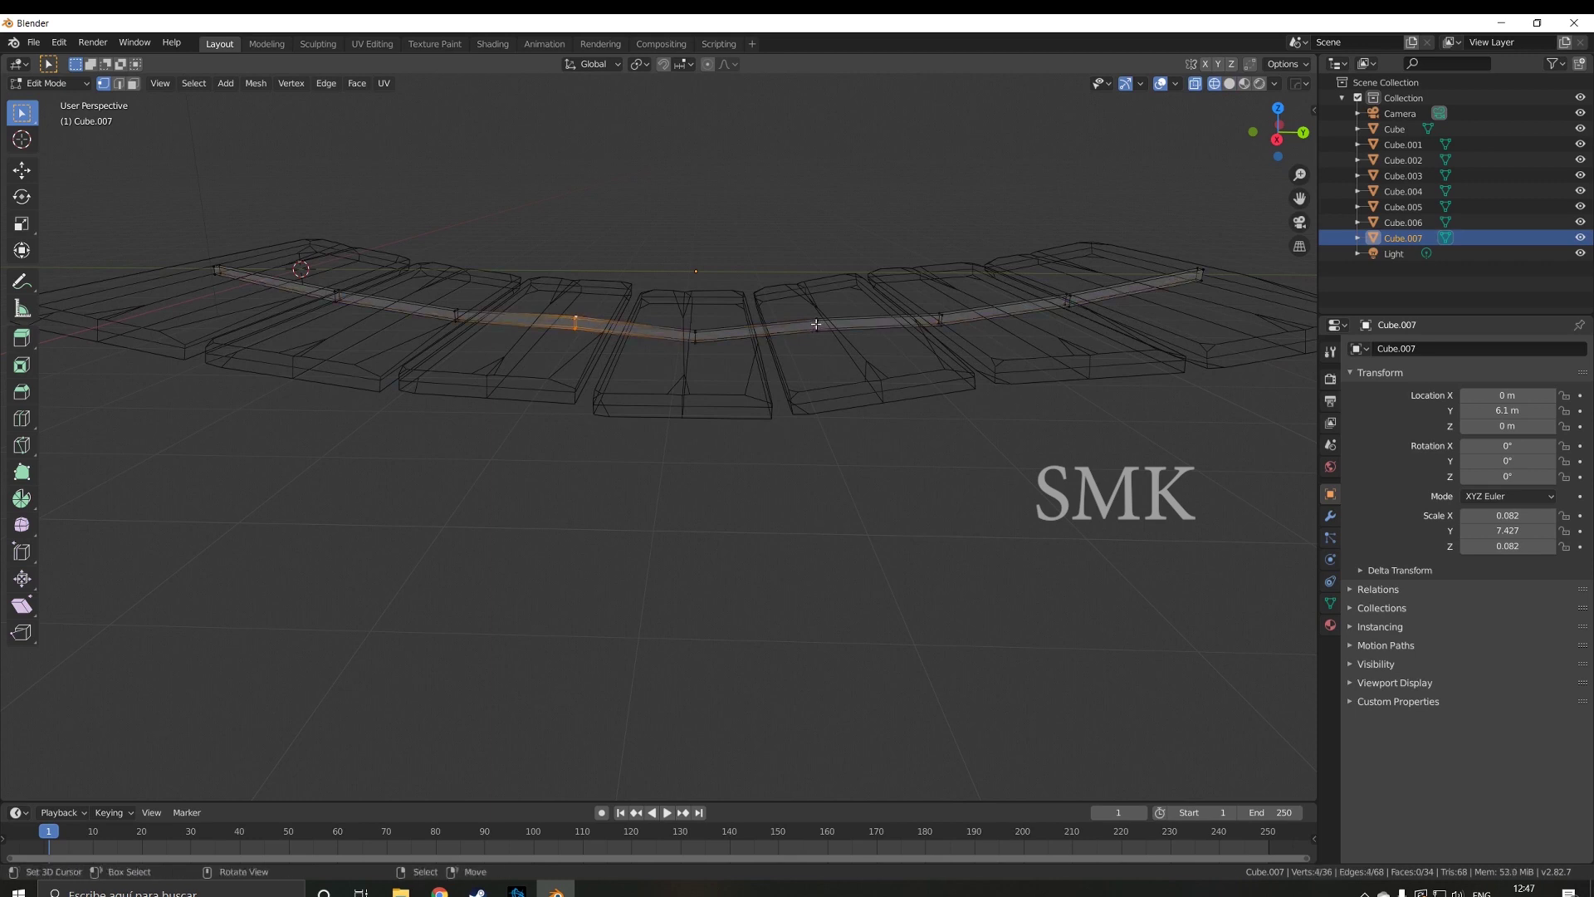
pyautogui.keyDown('alt'); pyautogui.keyDown('shift'); pyautogui.click(814, 325); pyautogui.keyUp('shift'); pyautogui.keyUp('alt')
# - Switch to solid shading, lower the loops about 0.13 m, and return to Object Mode
pyautogui.press('z')
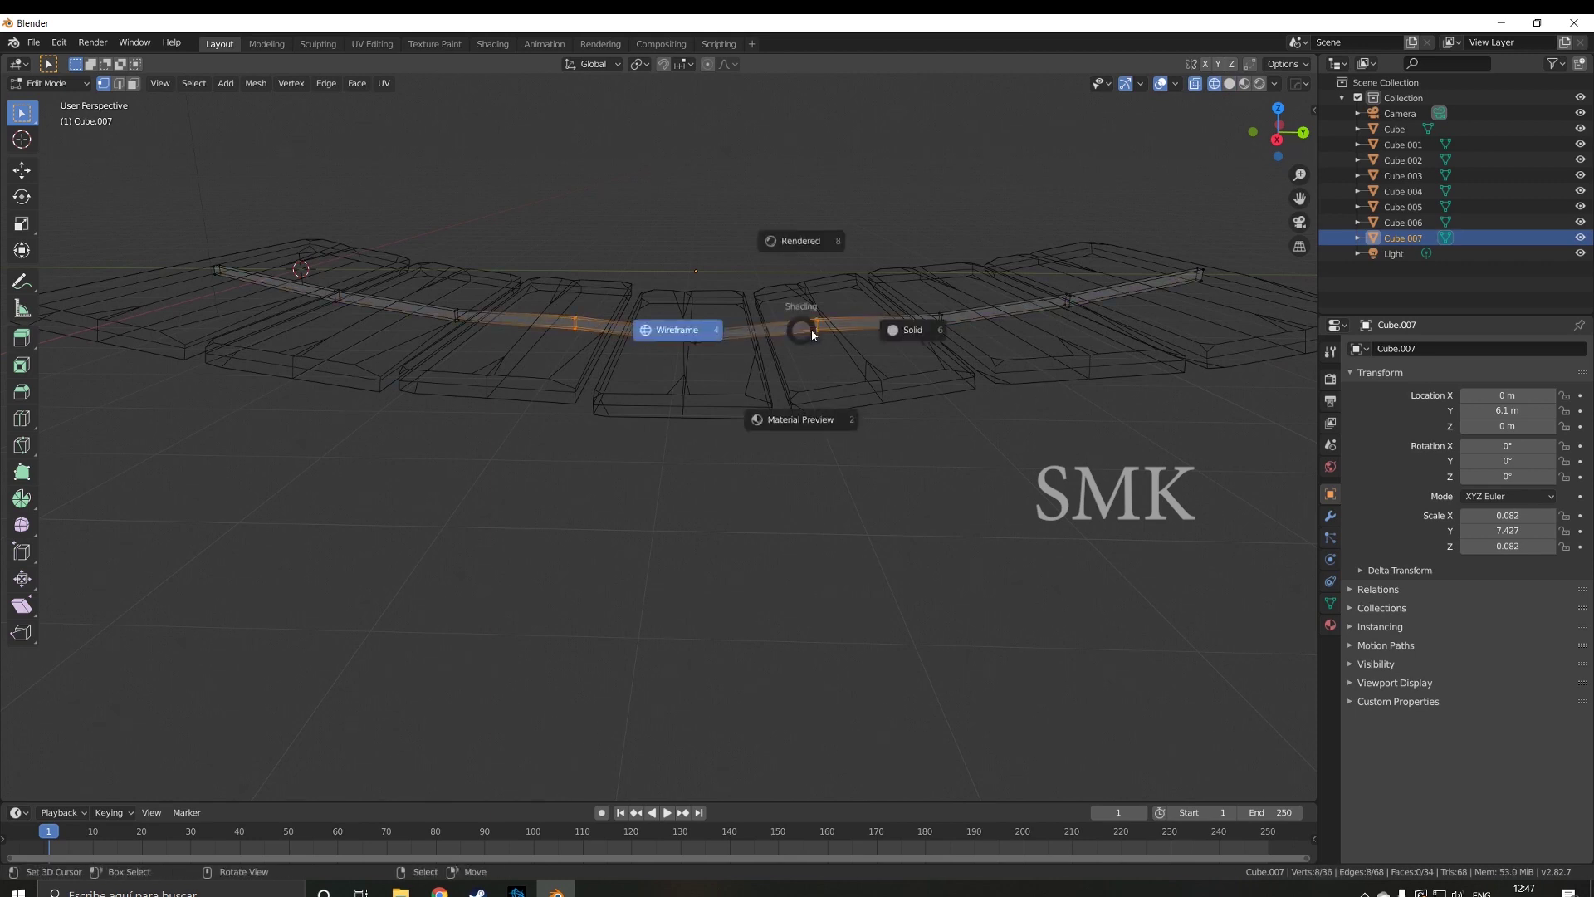
pyautogui.click(892, 327)
pyautogui.press('g')
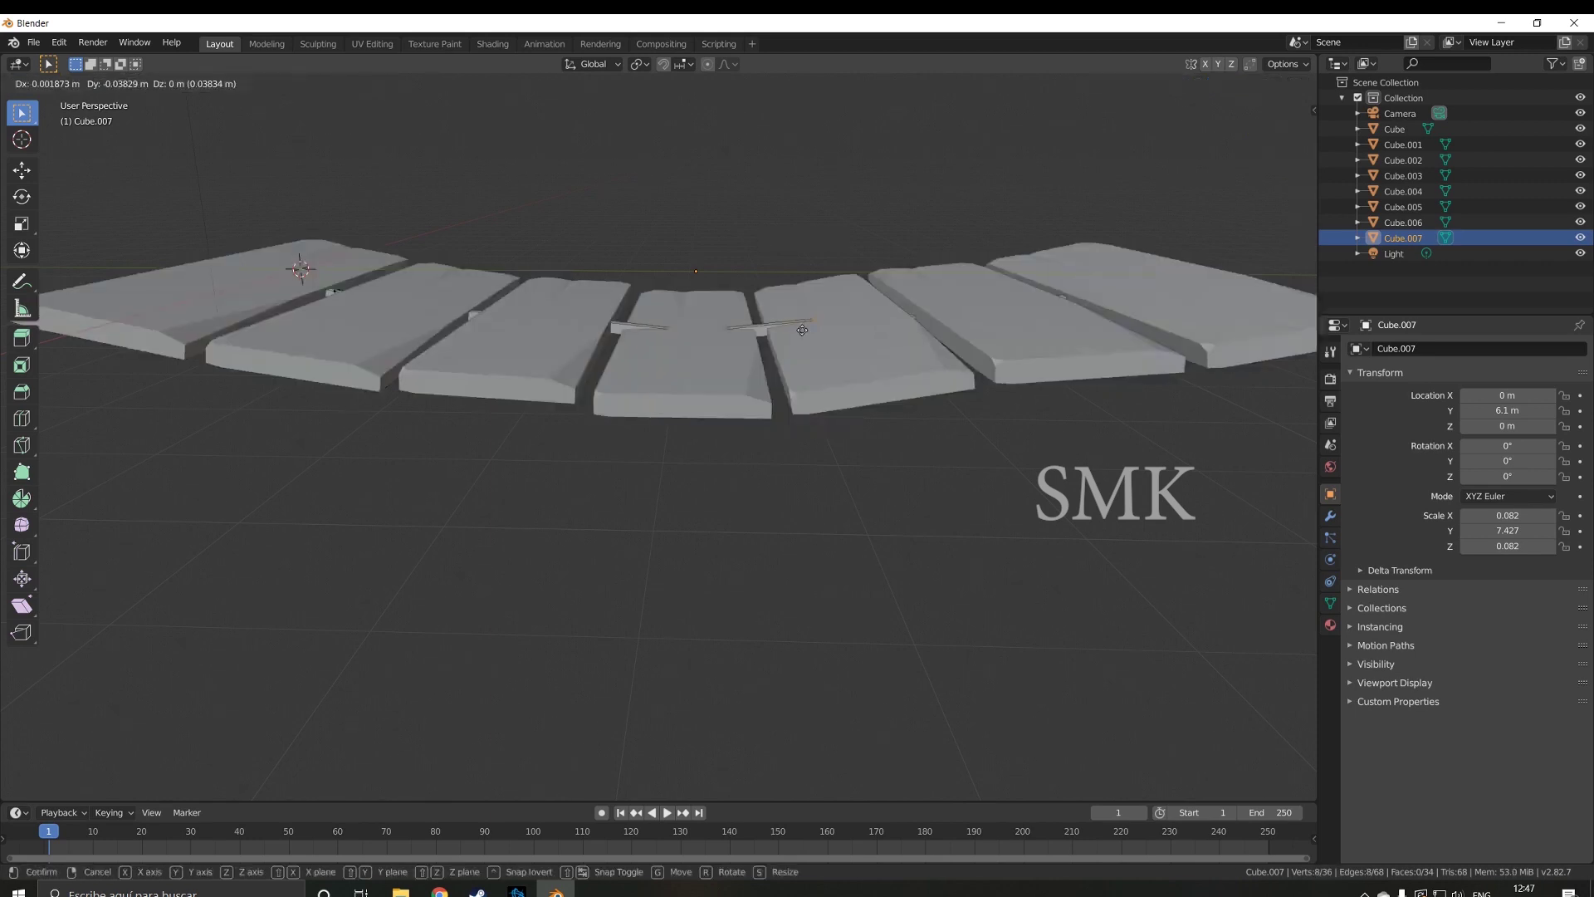
pyautogui.press('z')
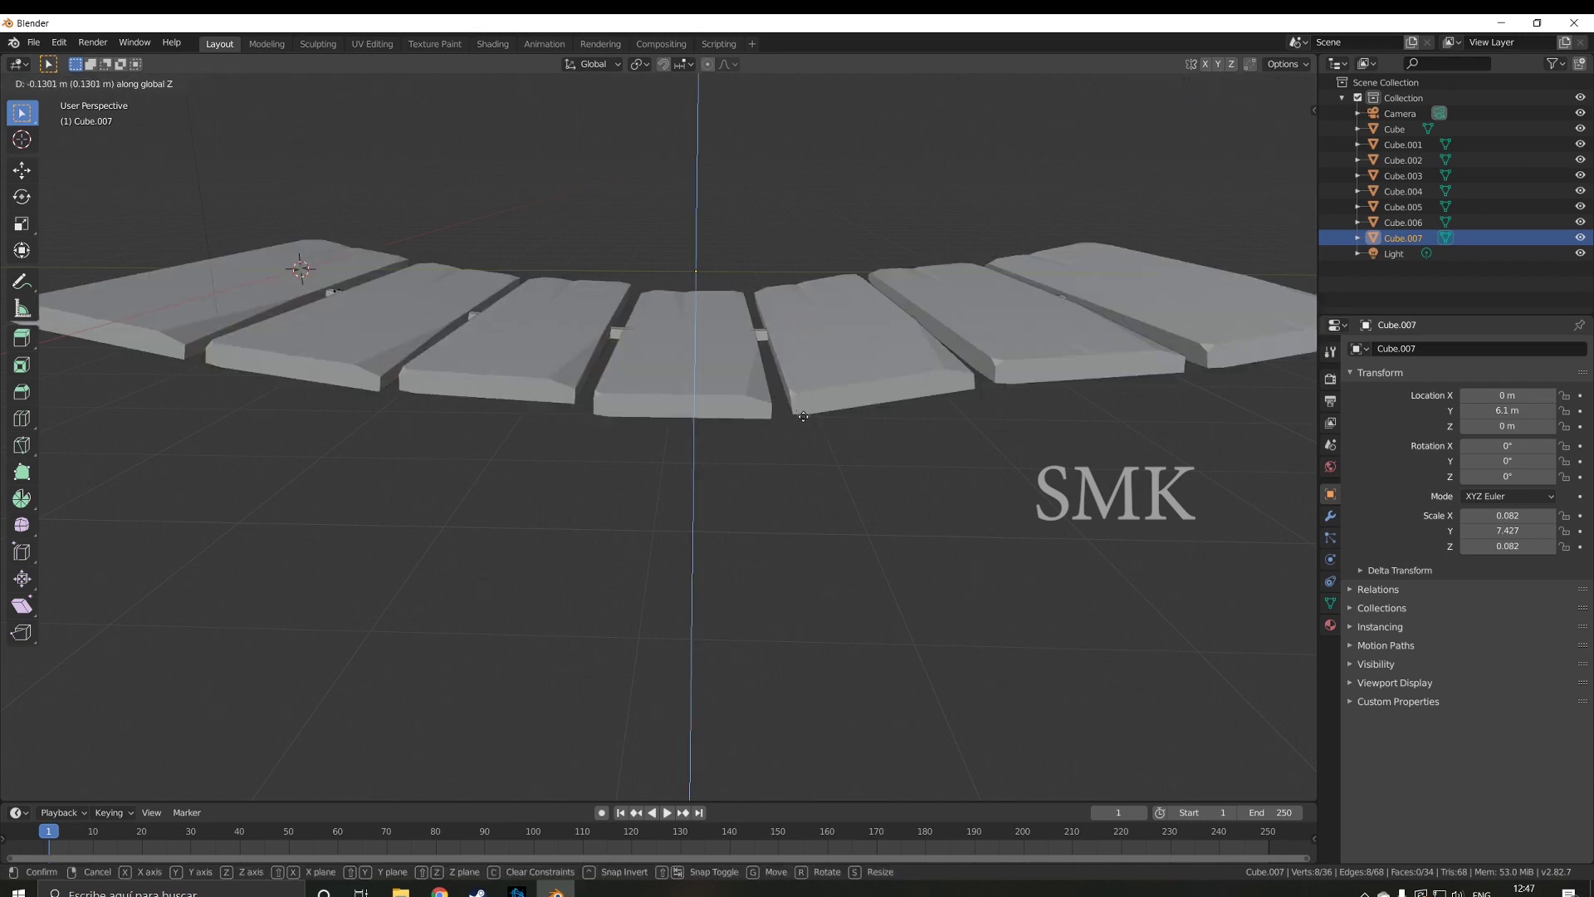
pyautogui.click(805, 423)
pyautogui.press('Tab')
pyautogui.moveTo(749, 427)
pyautogui.mouseDown(button='middle')
pyautogui.moveTo(613, 466)
pyautogui.moveTo(729, 448)
pyautogui.mouseUp(button='middle')
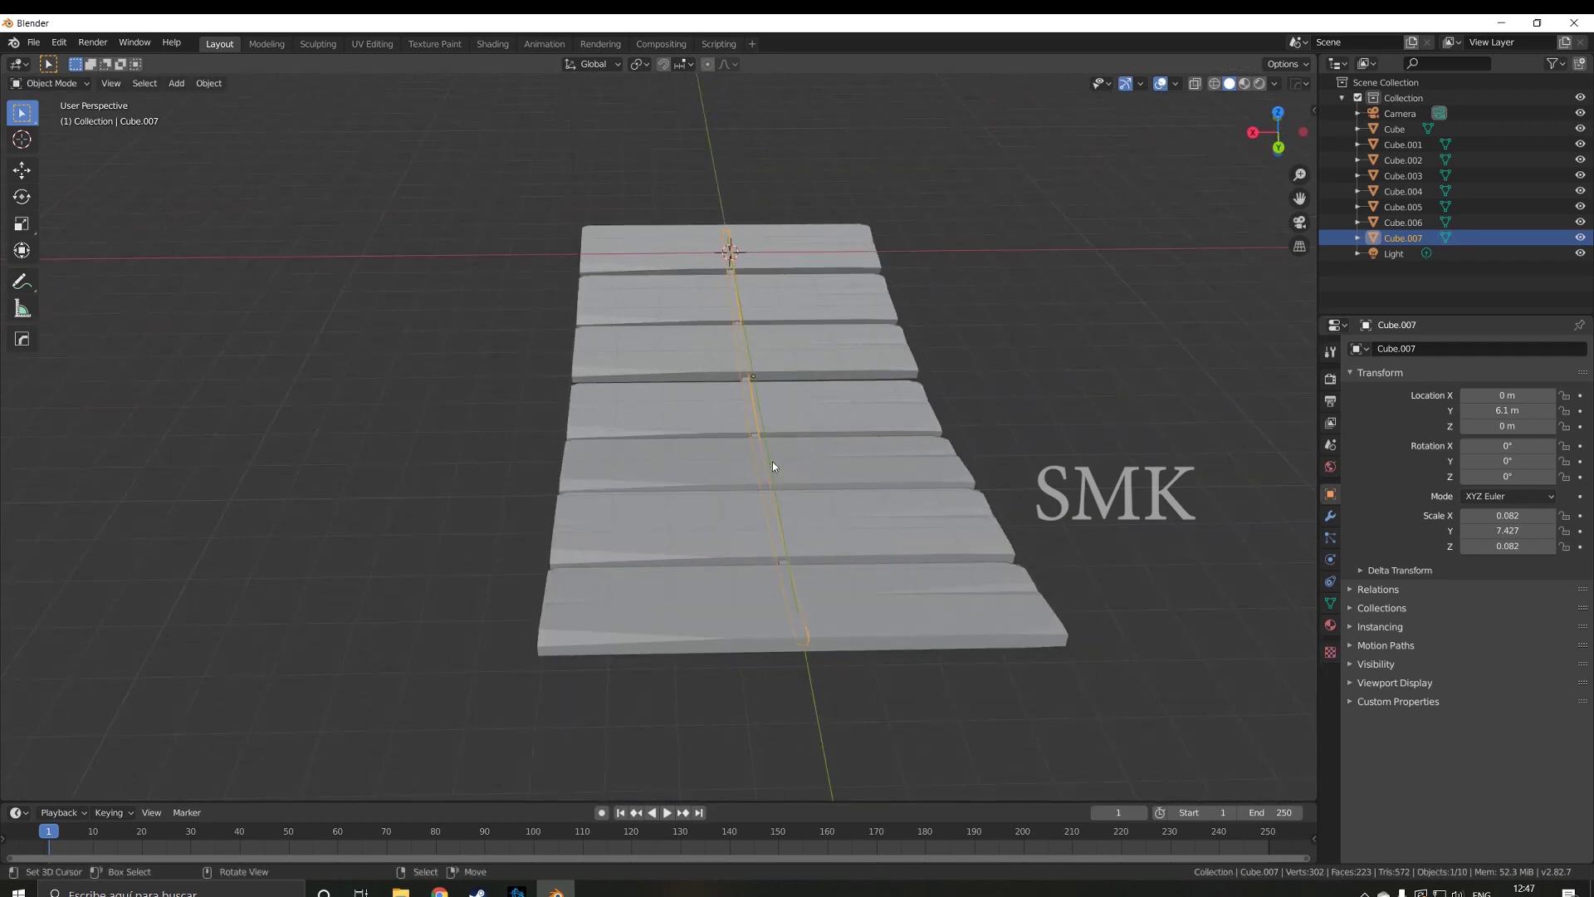
# - Shift the support bar sideways along X and place a duplicate on the opposite side
pyautogui.press('Tab')
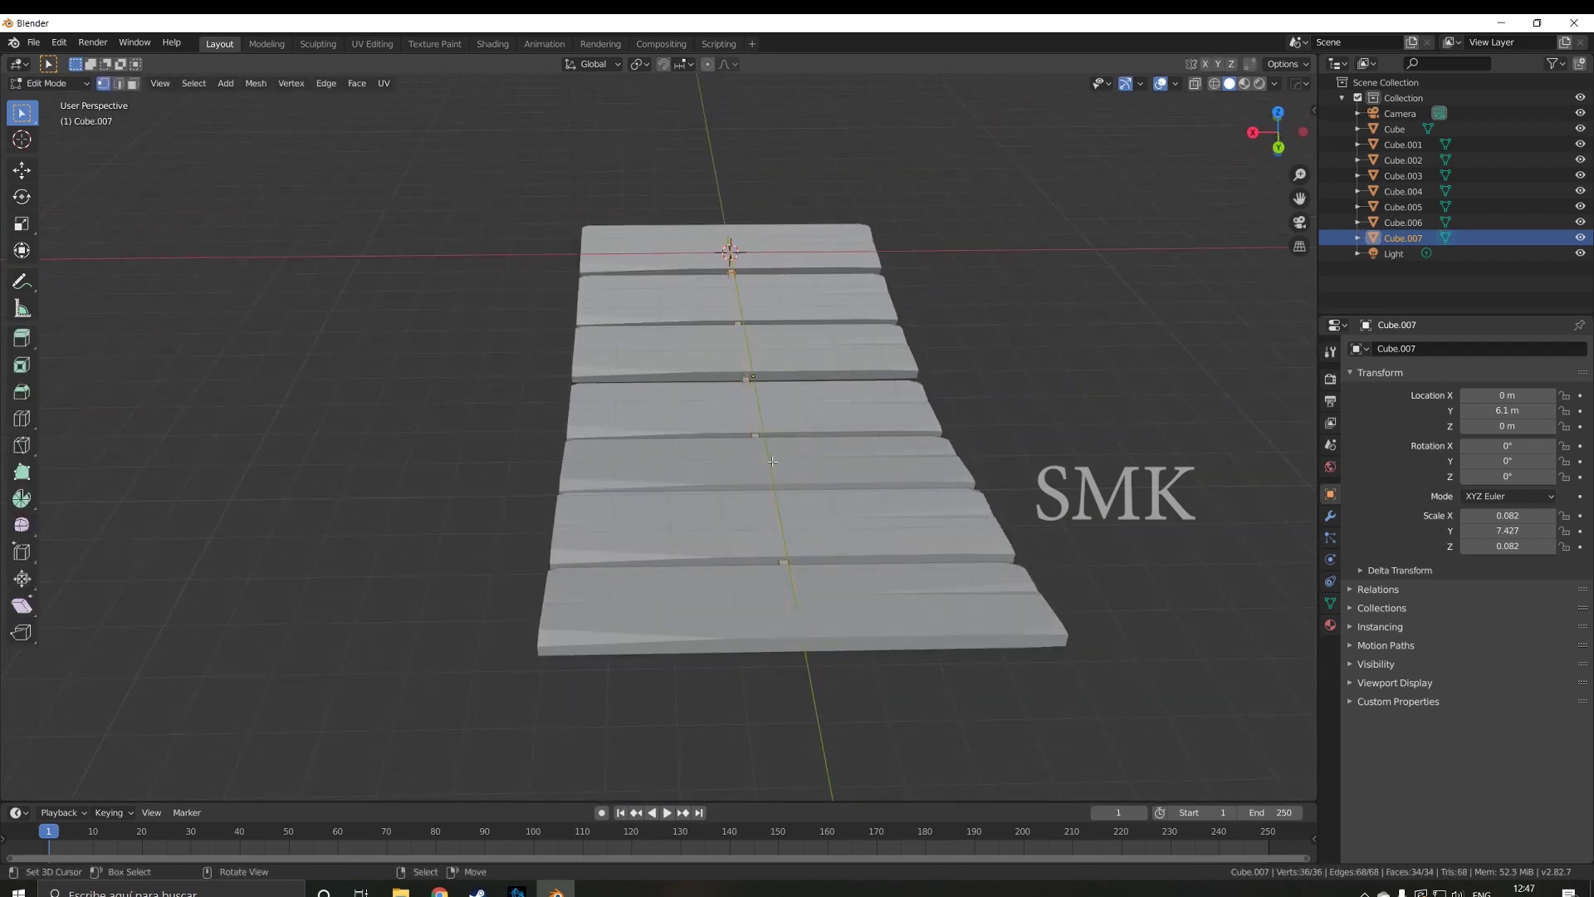
pyautogui.press('g')
pyautogui.press('x')
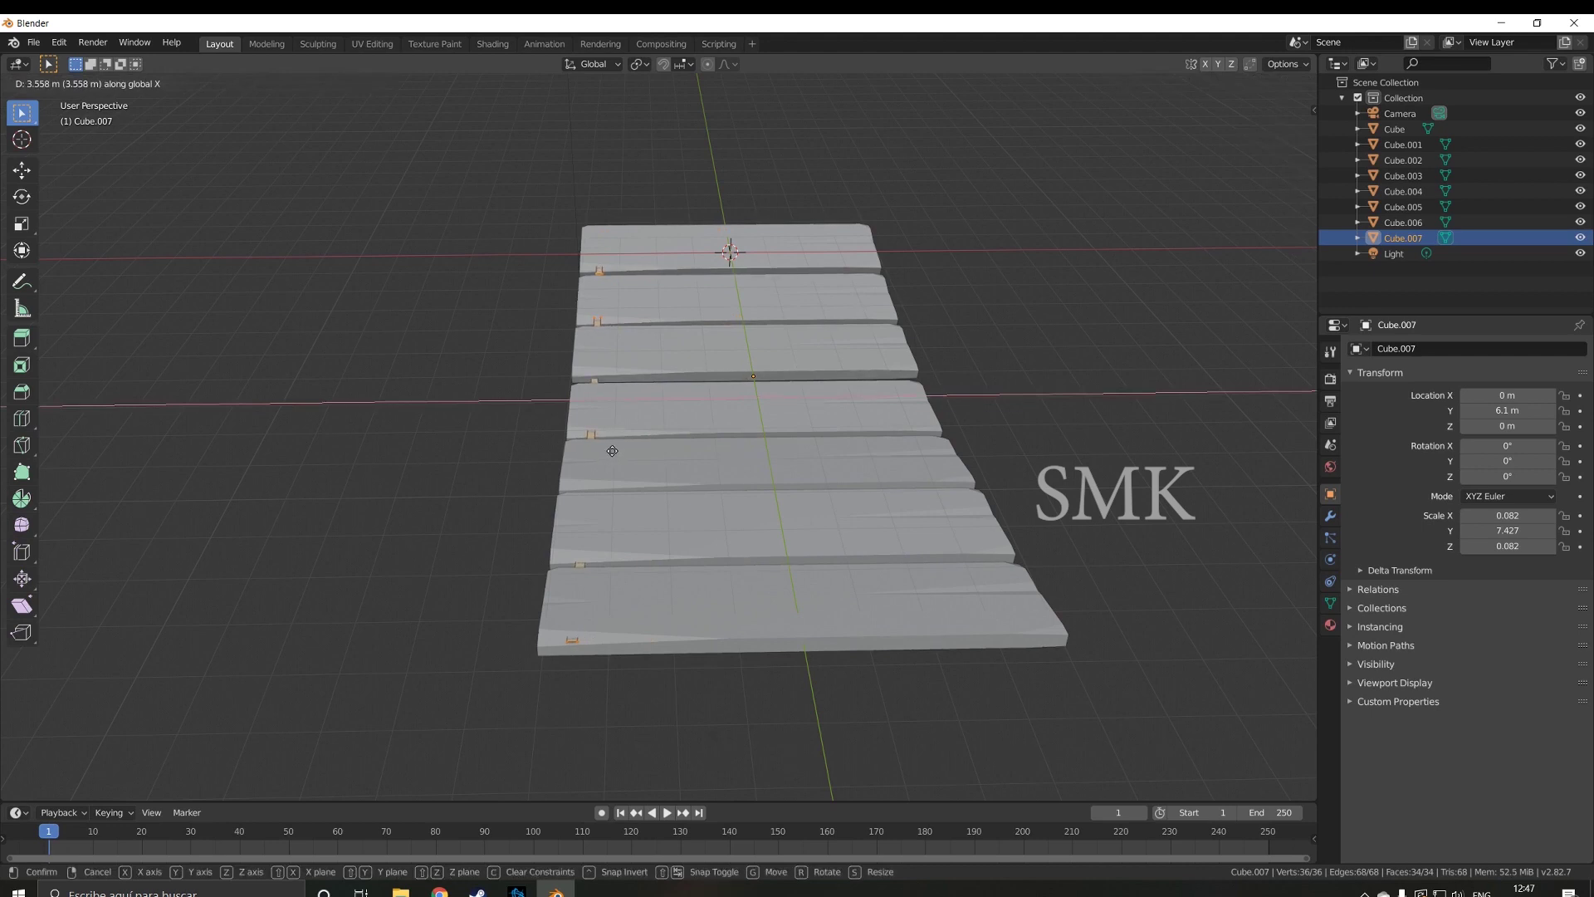
pyautogui.click(612, 451)
pyautogui.hotkey('shift', 'd')
pyautogui.press('x')
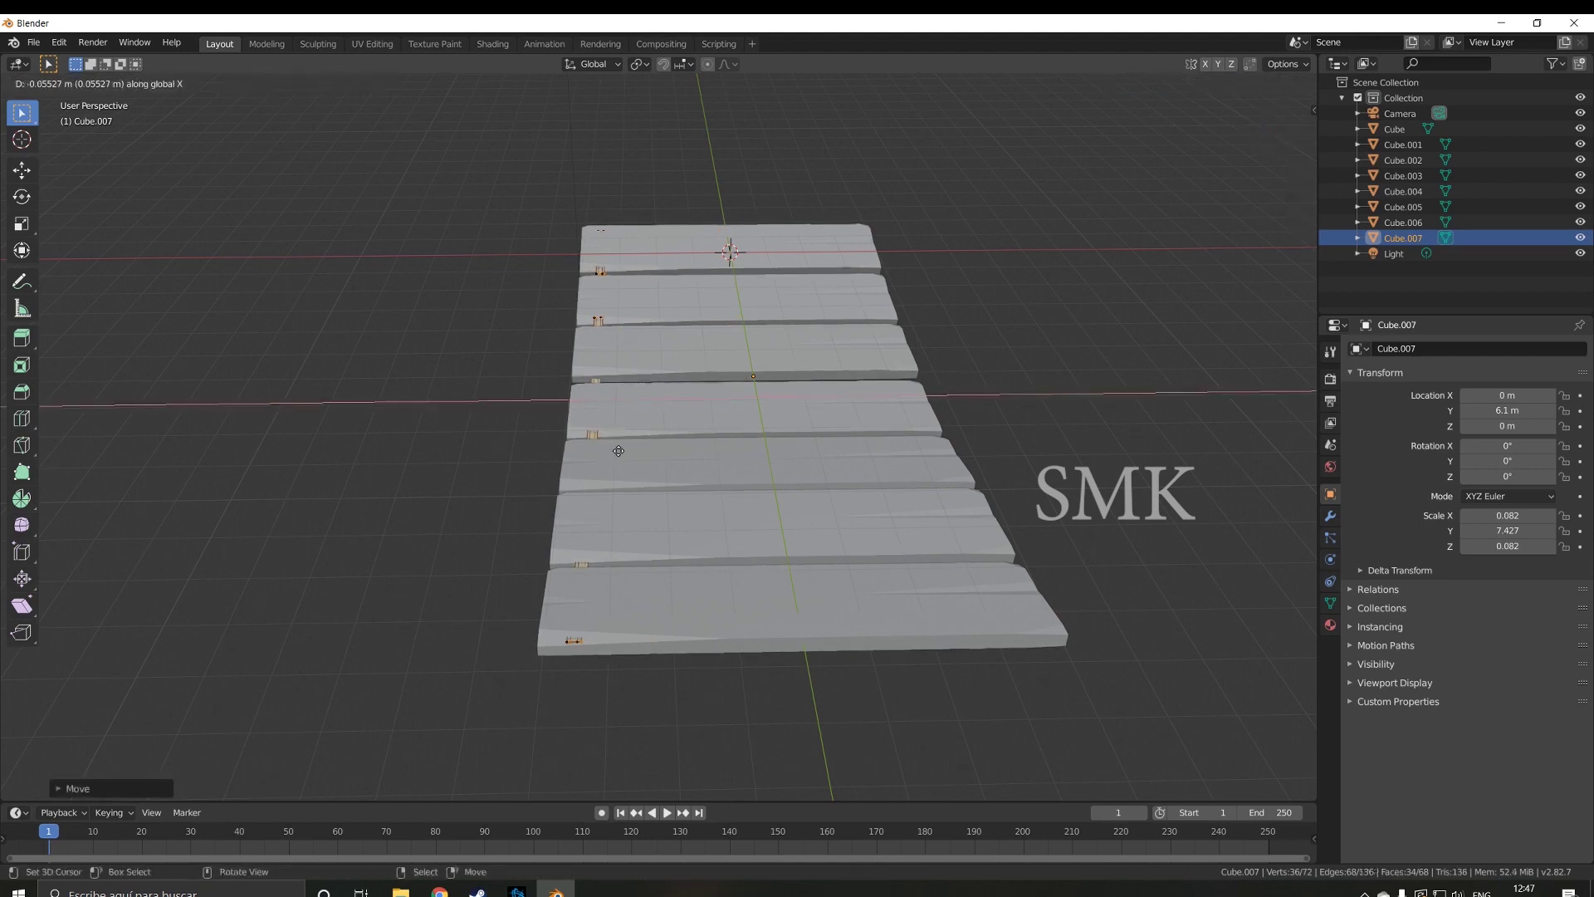
pyautogui.click(931, 460)
# - Nudge one end edge of the bar slightly along Z
pyautogui.moveTo(931, 460); pyautogui.dragTo(1082, 609, button='middle')
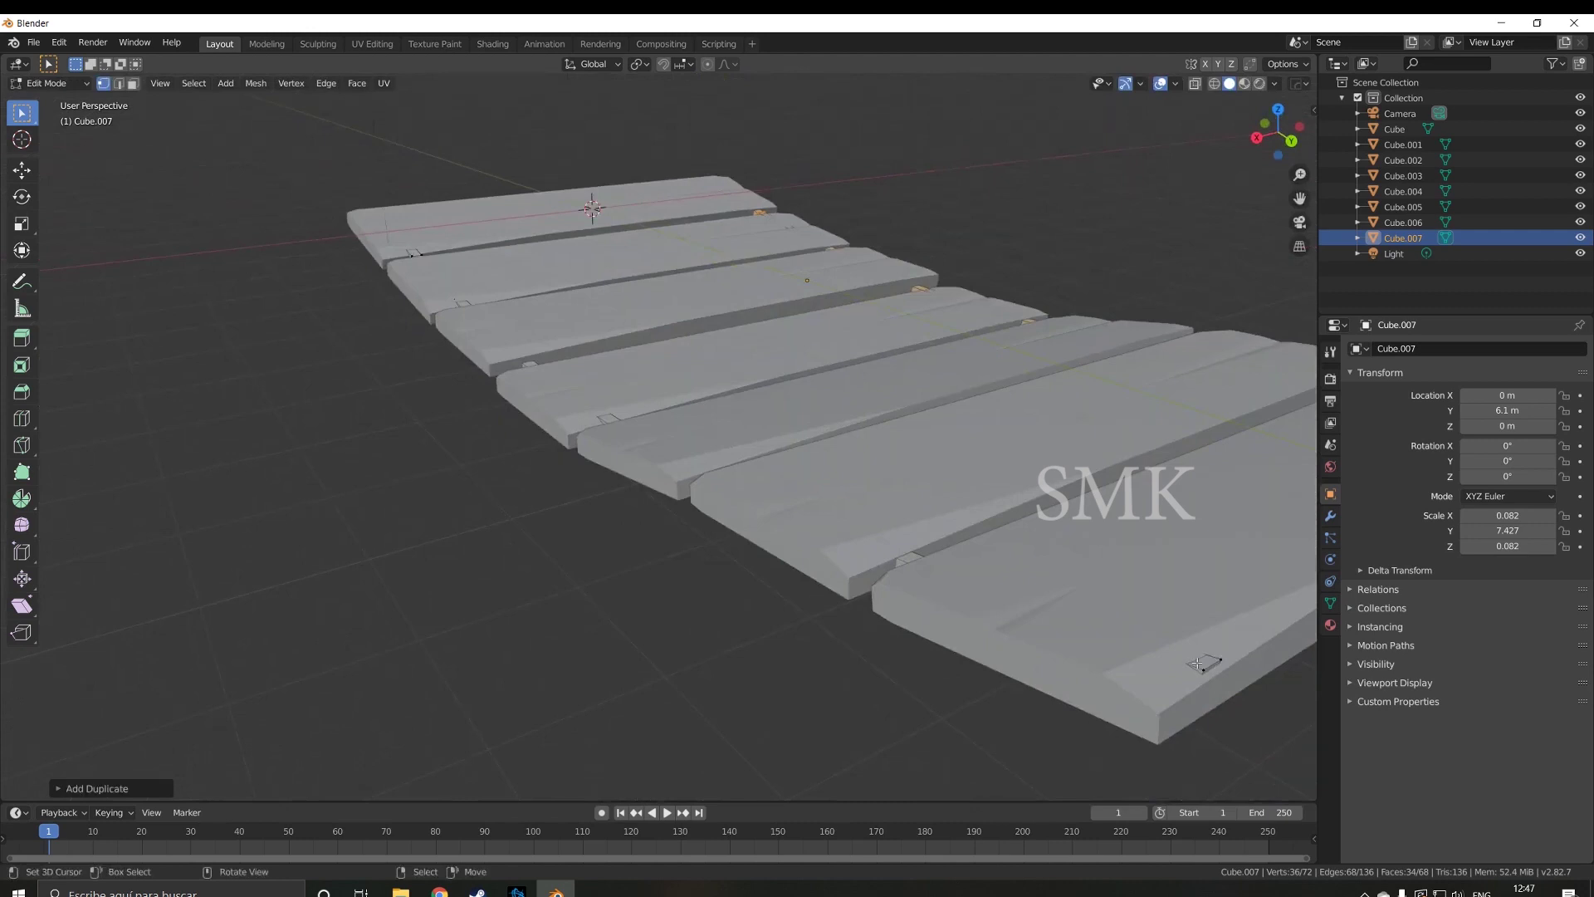
pyautogui.click(1199, 671)
pyautogui.keyDown('shift'); pyautogui.click(1222, 660); pyautogui.keyUp('shift')
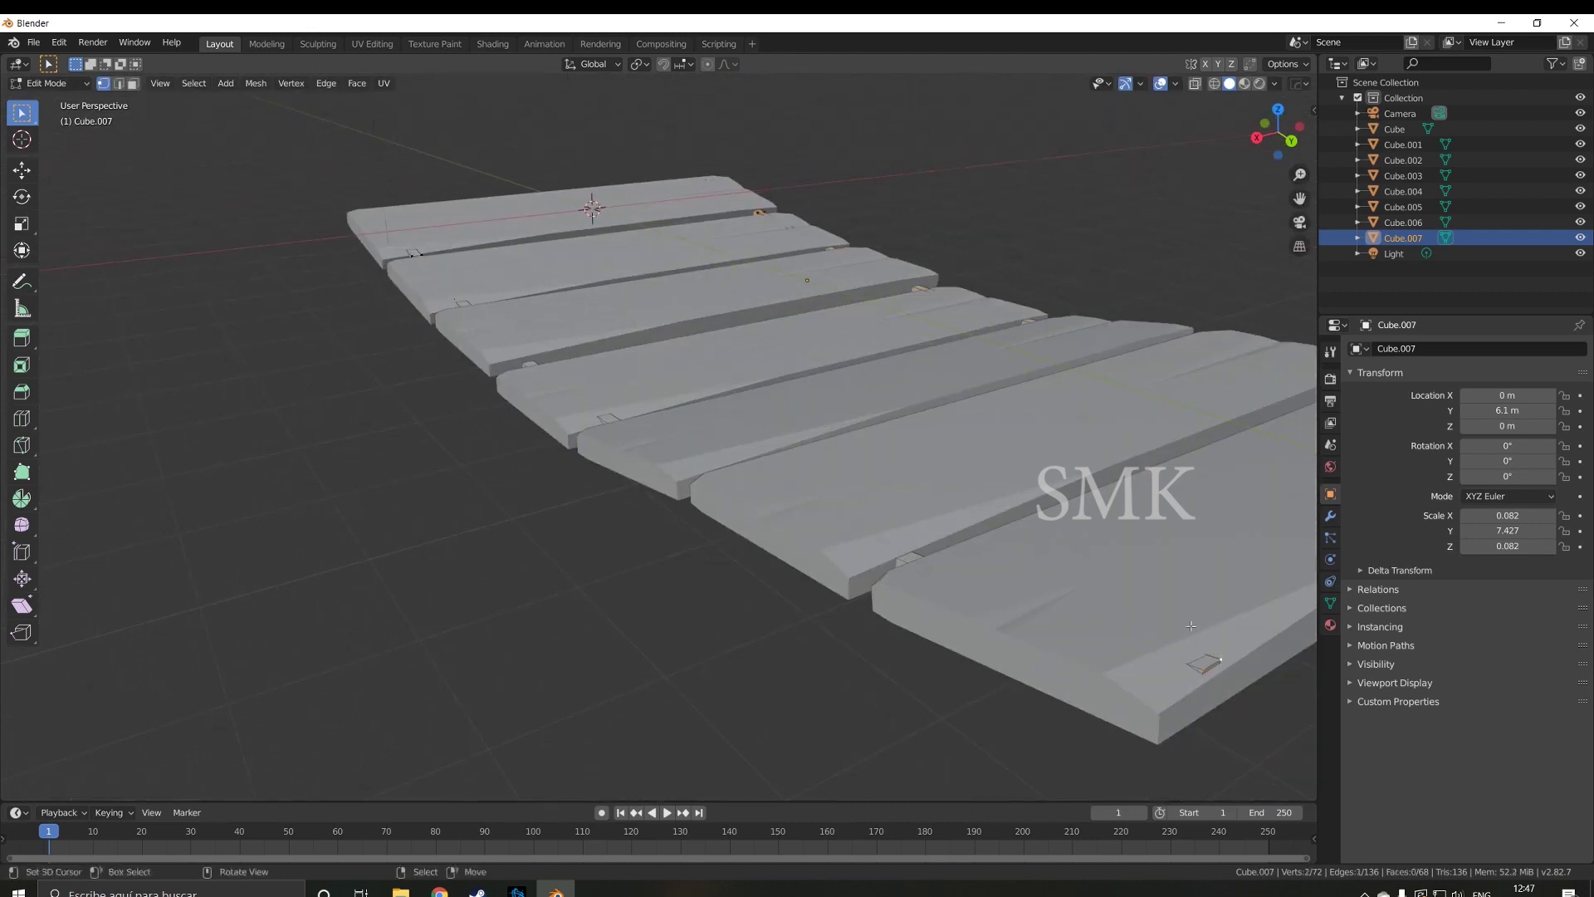
pyautogui.press('g')
pyautogui.press('z')
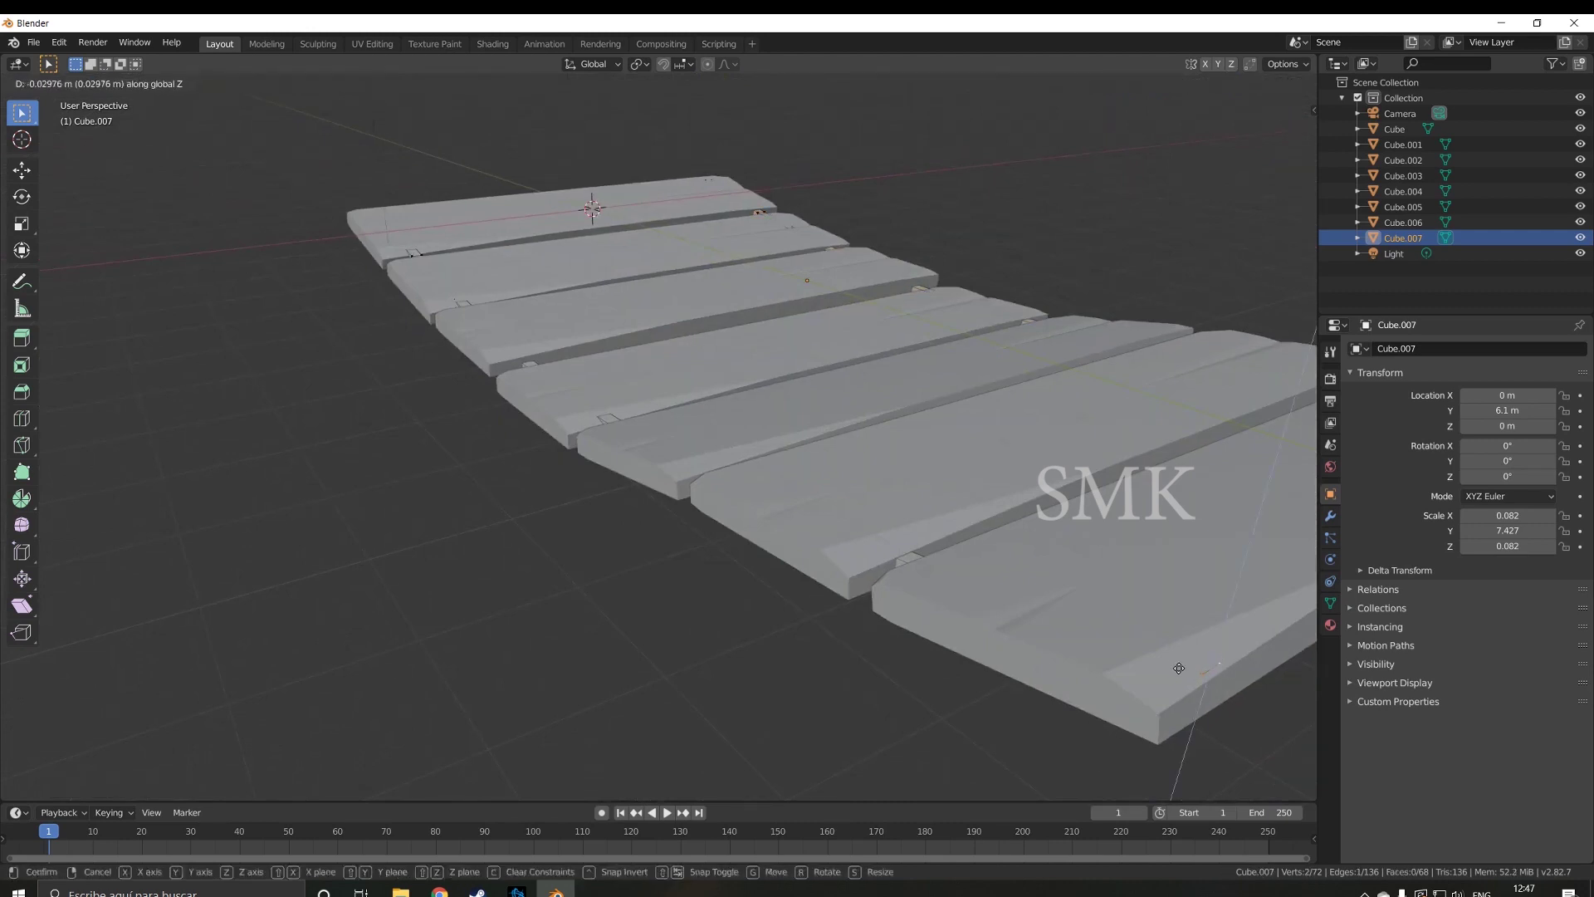
pyautogui.click(1179, 669)
pyautogui.moveTo(1179, 668)
pyautogui.mouseDown(button='middle')
pyautogui.moveTo(364, 539)
pyautogui.moveTo(474, 534)
pyautogui.moveTo(436, 532)
pyautogui.mouseUp(button='middle')
# - Zoom and orbit to a side-on view of the plank row, then return to Object Mode
pyautogui.scroll(-5, 438, 536)
pyautogui.scroll(5, 436, 531)
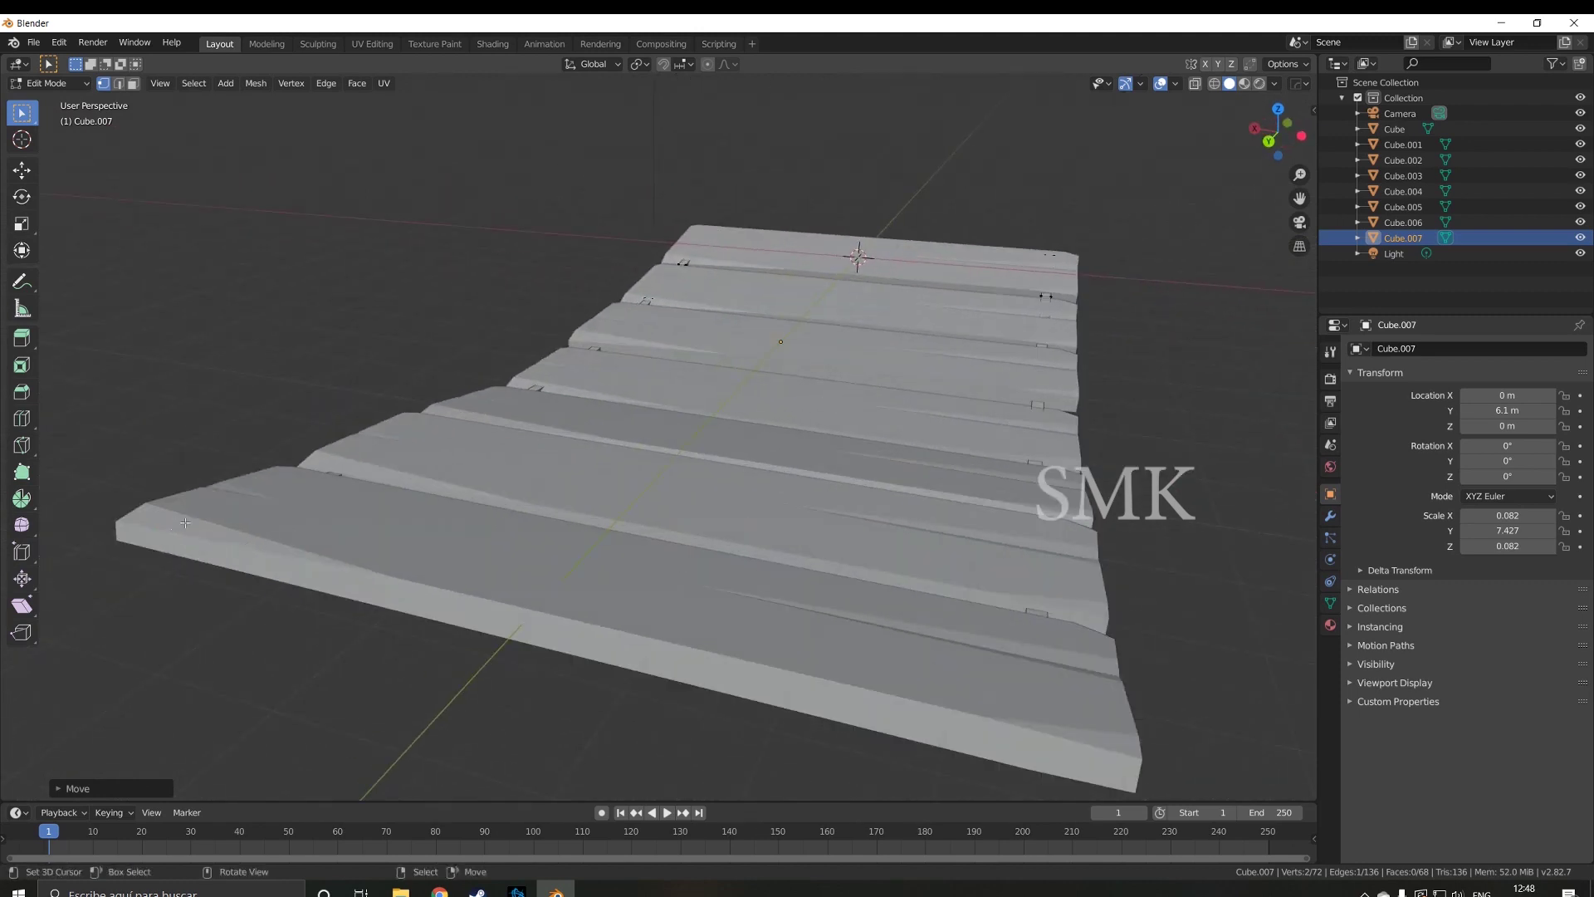
pyautogui.scroll(-3, 348, 543)
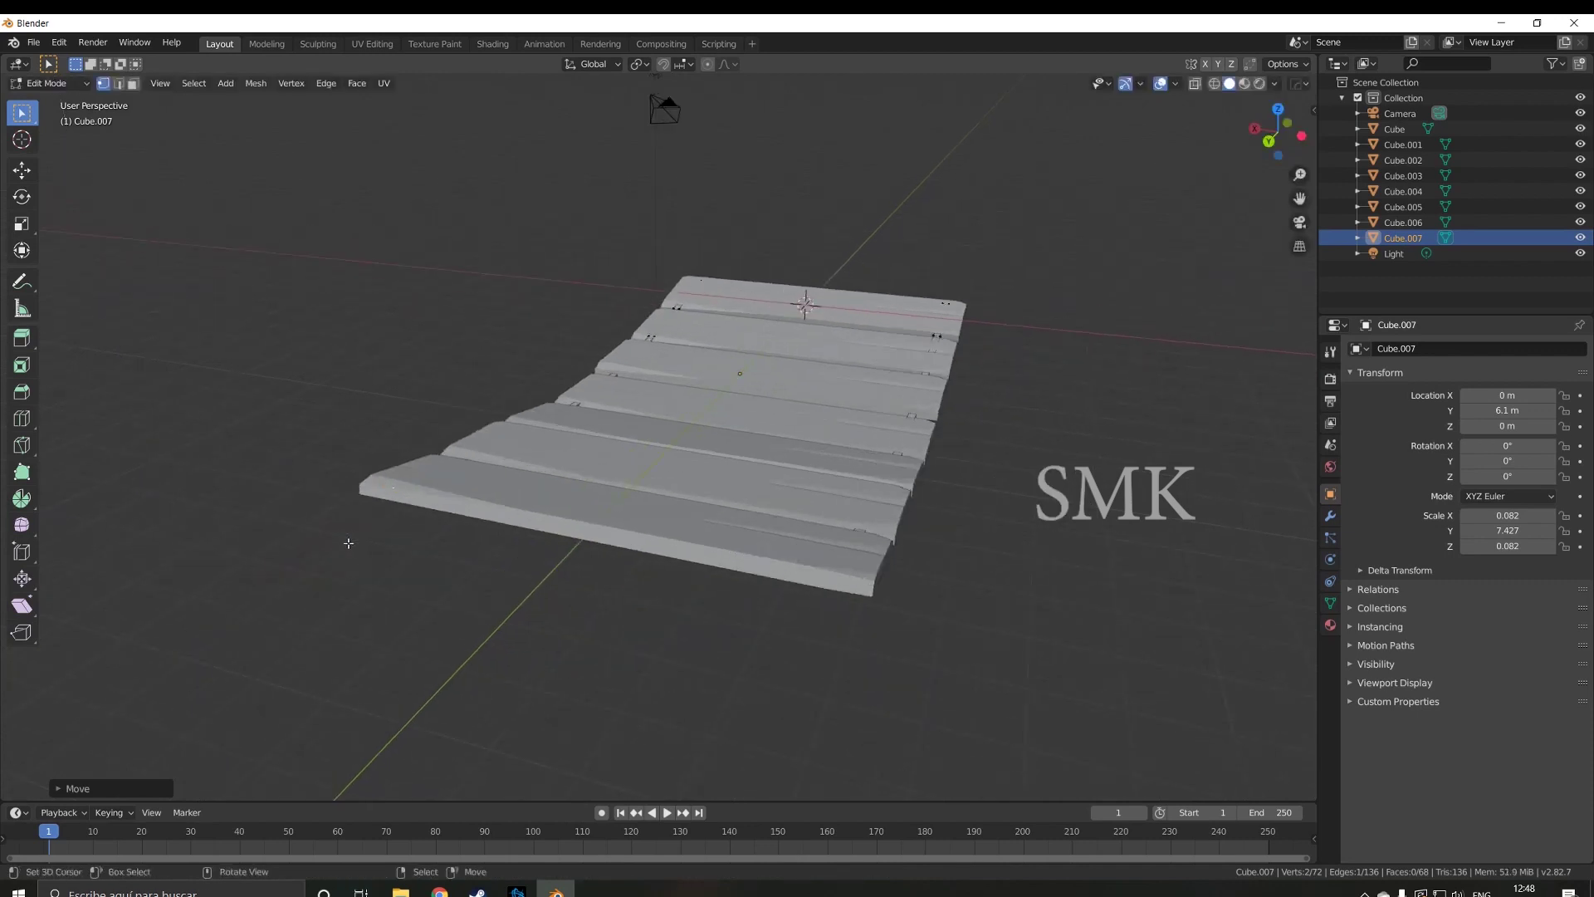
pyautogui.moveTo(347, 543)
pyautogui.mouseDown(button='middle')
pyautogui.moveTo(302, 536)
pyautogui.moveTo(395, 533)
pyautogui.moveTo(322, 464)
pyautogui.mouseUp(button='middle')
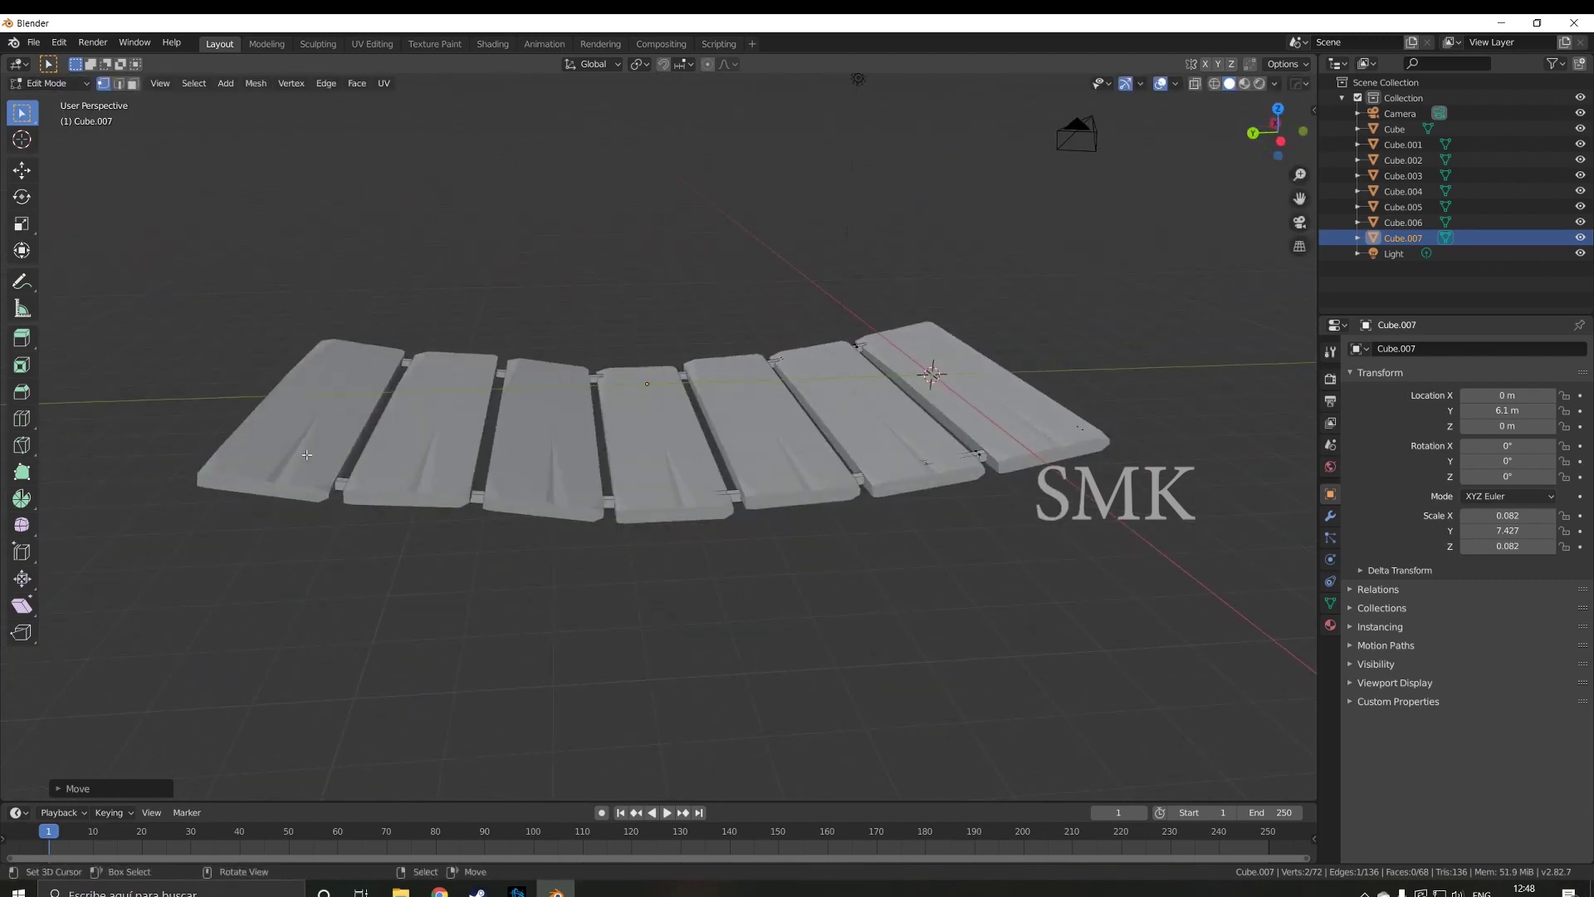
pyautogui.press('Tab')
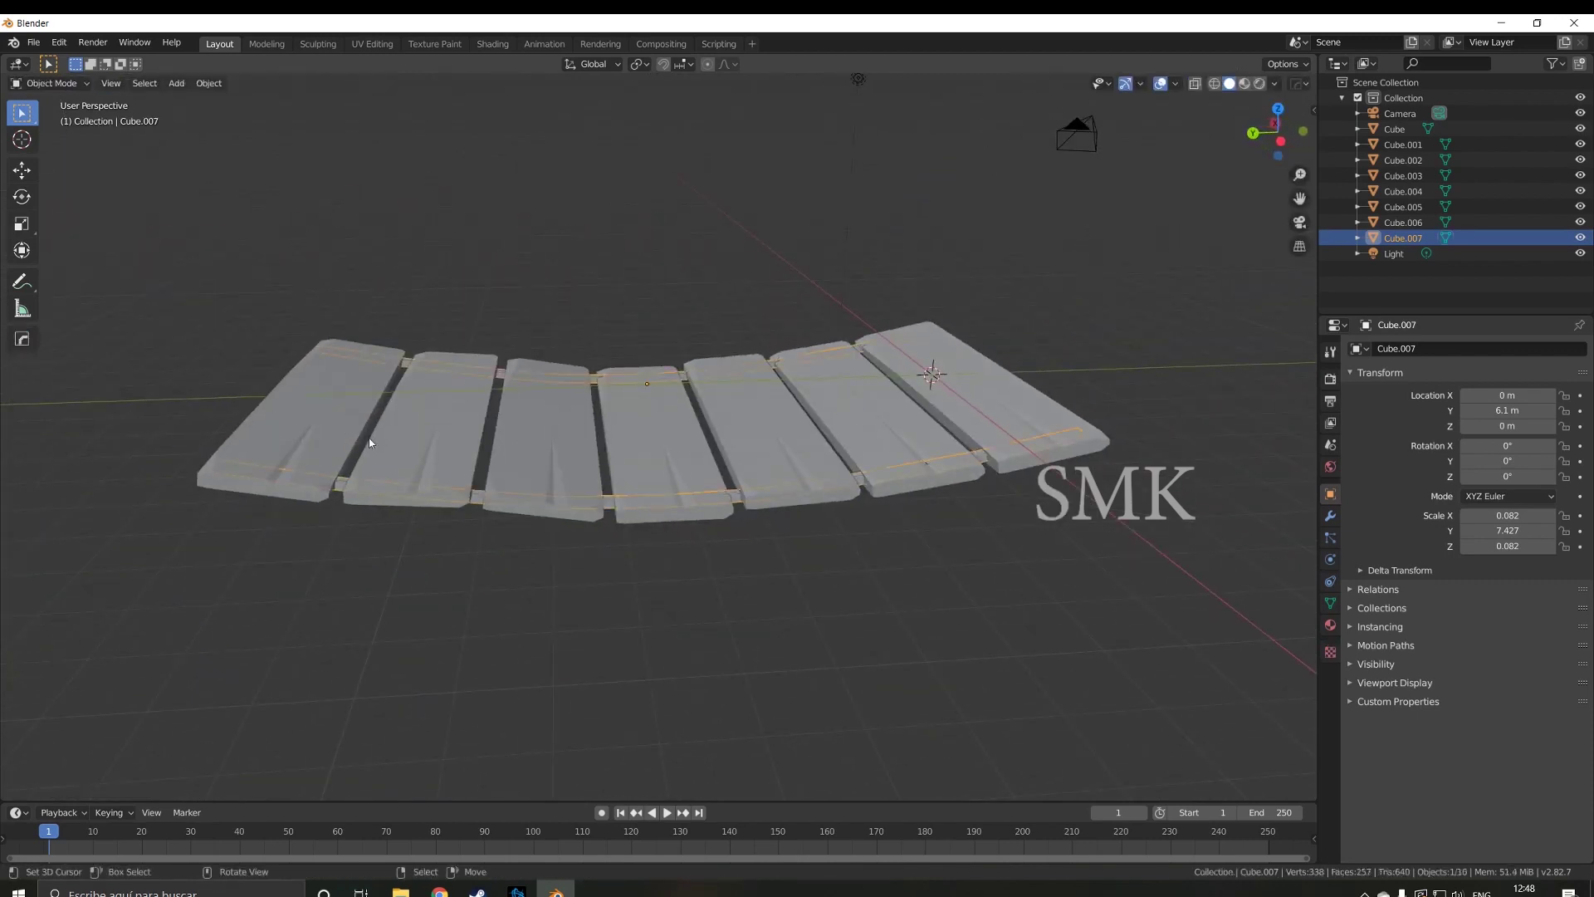
# - Duplicate the supports and raise the copy 2.748 m to form hand rails
pyautogui.hotkey('shift', 'd')
pyautogui.press('z')
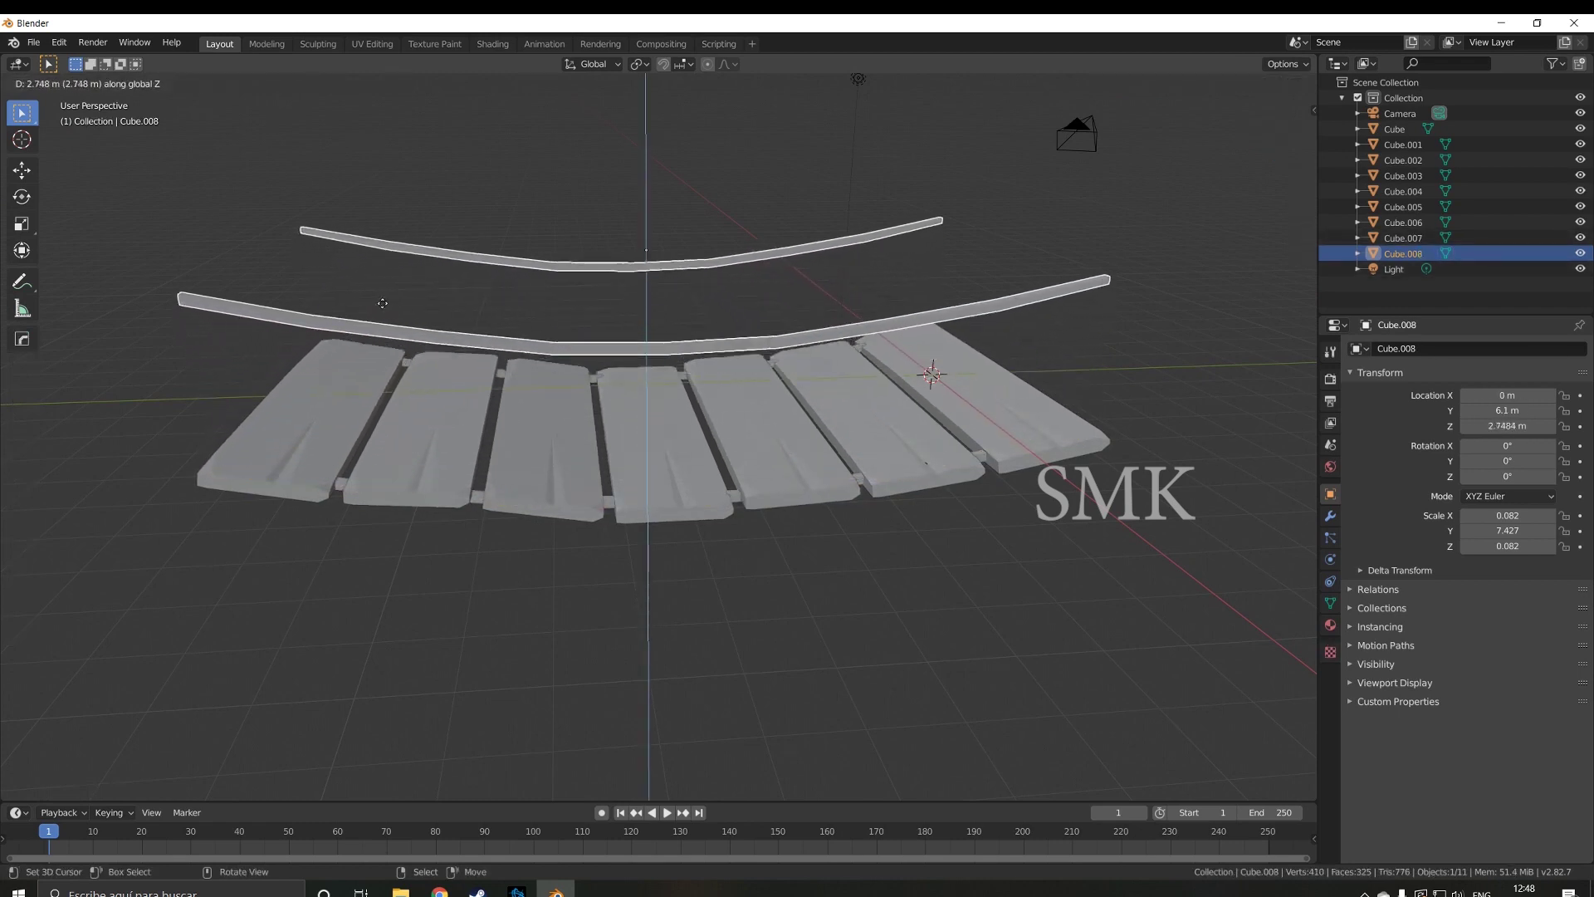
pyautogui.click(382, 303)
pyautogui.moveTo(347, 322)
pyautogui.mouseDown(button='middle')
pyautogui.moveTo(317, 405)
pyautogui.moveTo(307, 387)
pyautogui.mouseUp(button='middle')
# - Scale the raised rails longer along Y
pyautogui.press('s')
pyautogui.press('x')
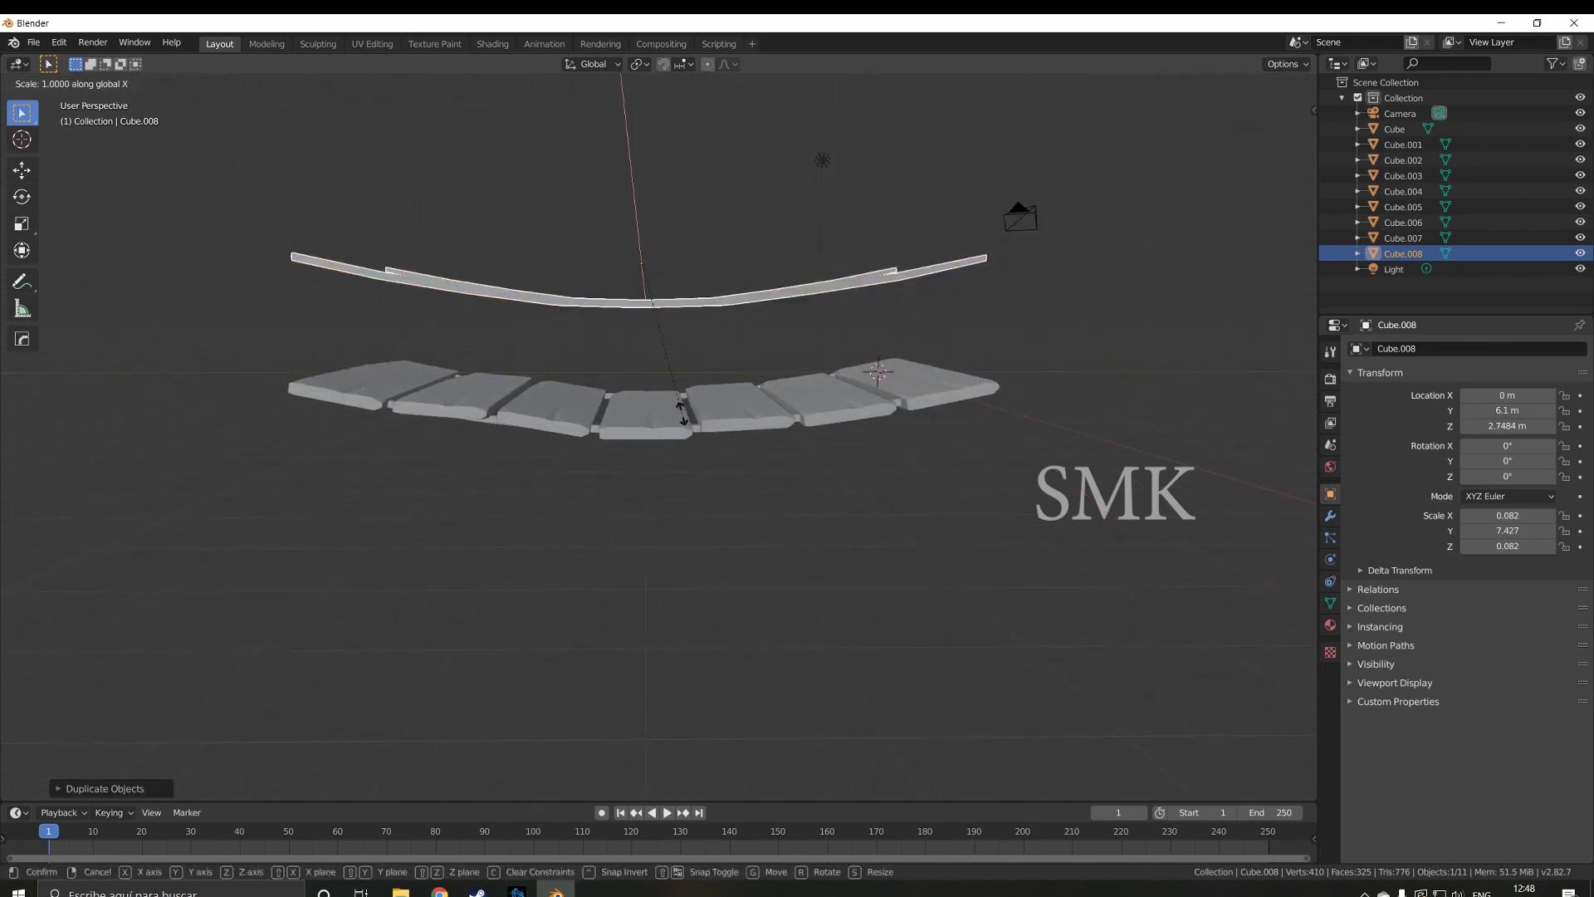
pyautogui.press('y')
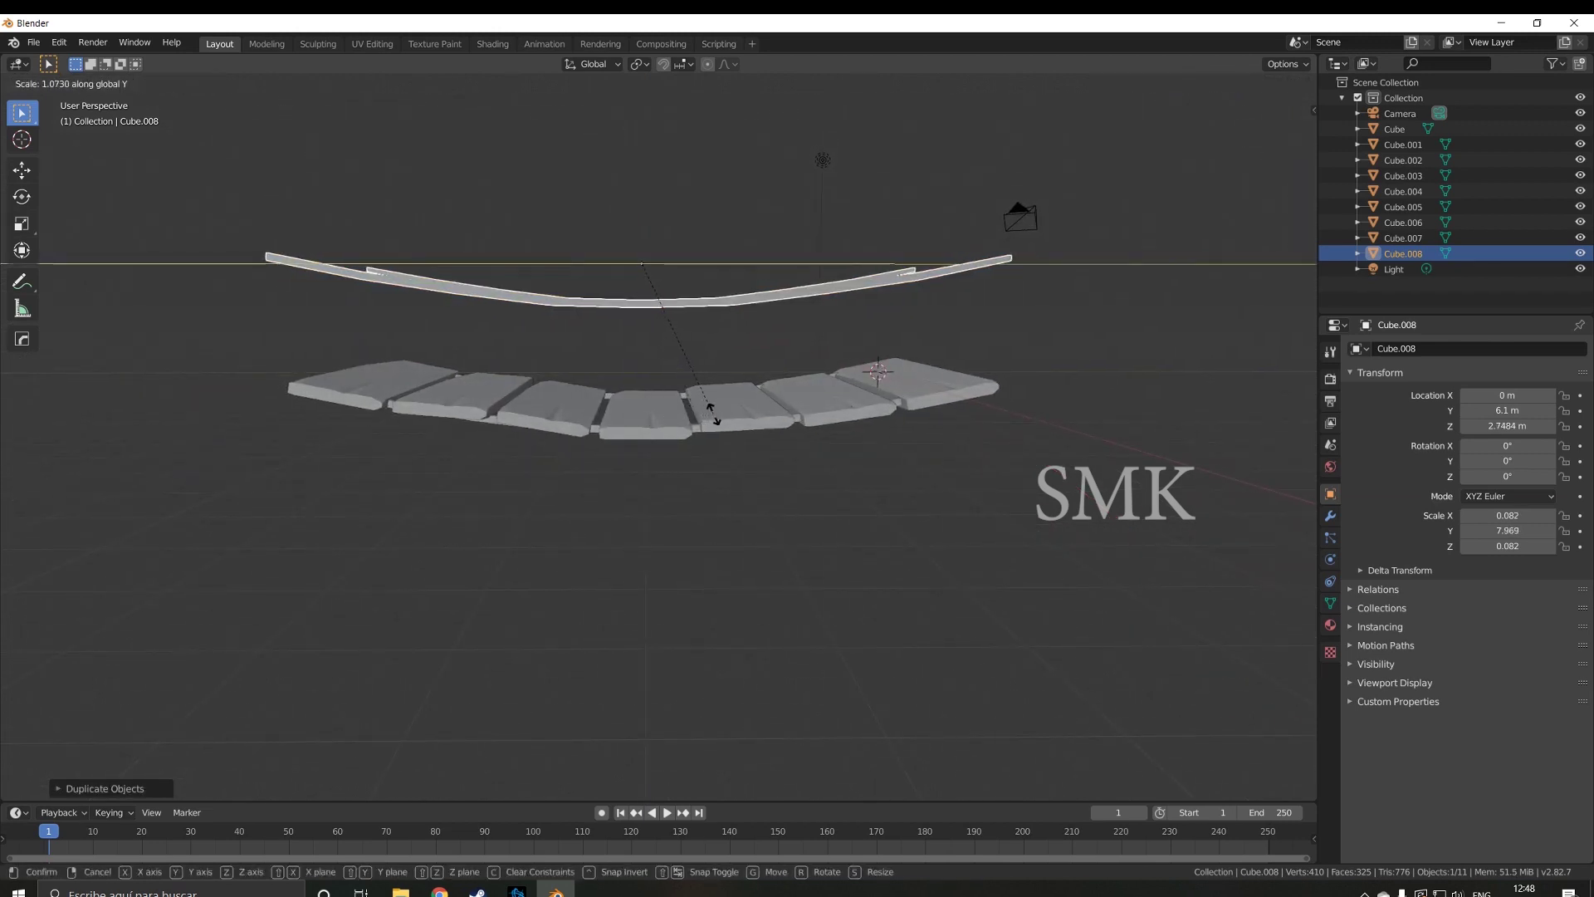
pyautogui.click(755, 420)
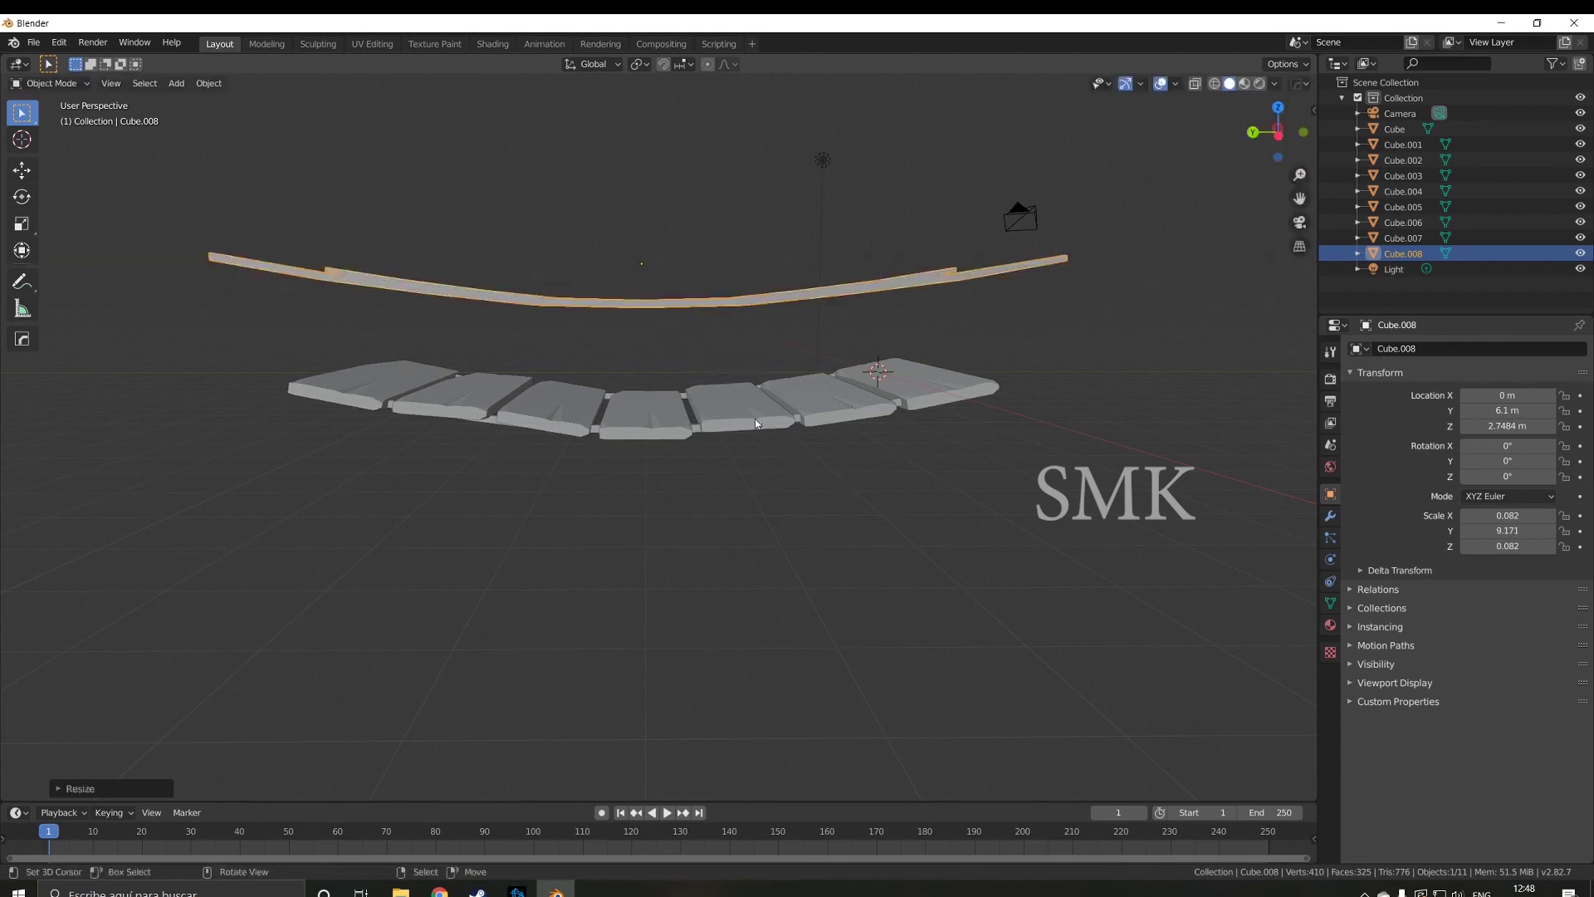
pyautogui.moveTo(730, 456); pyautogui.dragTo(740, 560, button='middle')
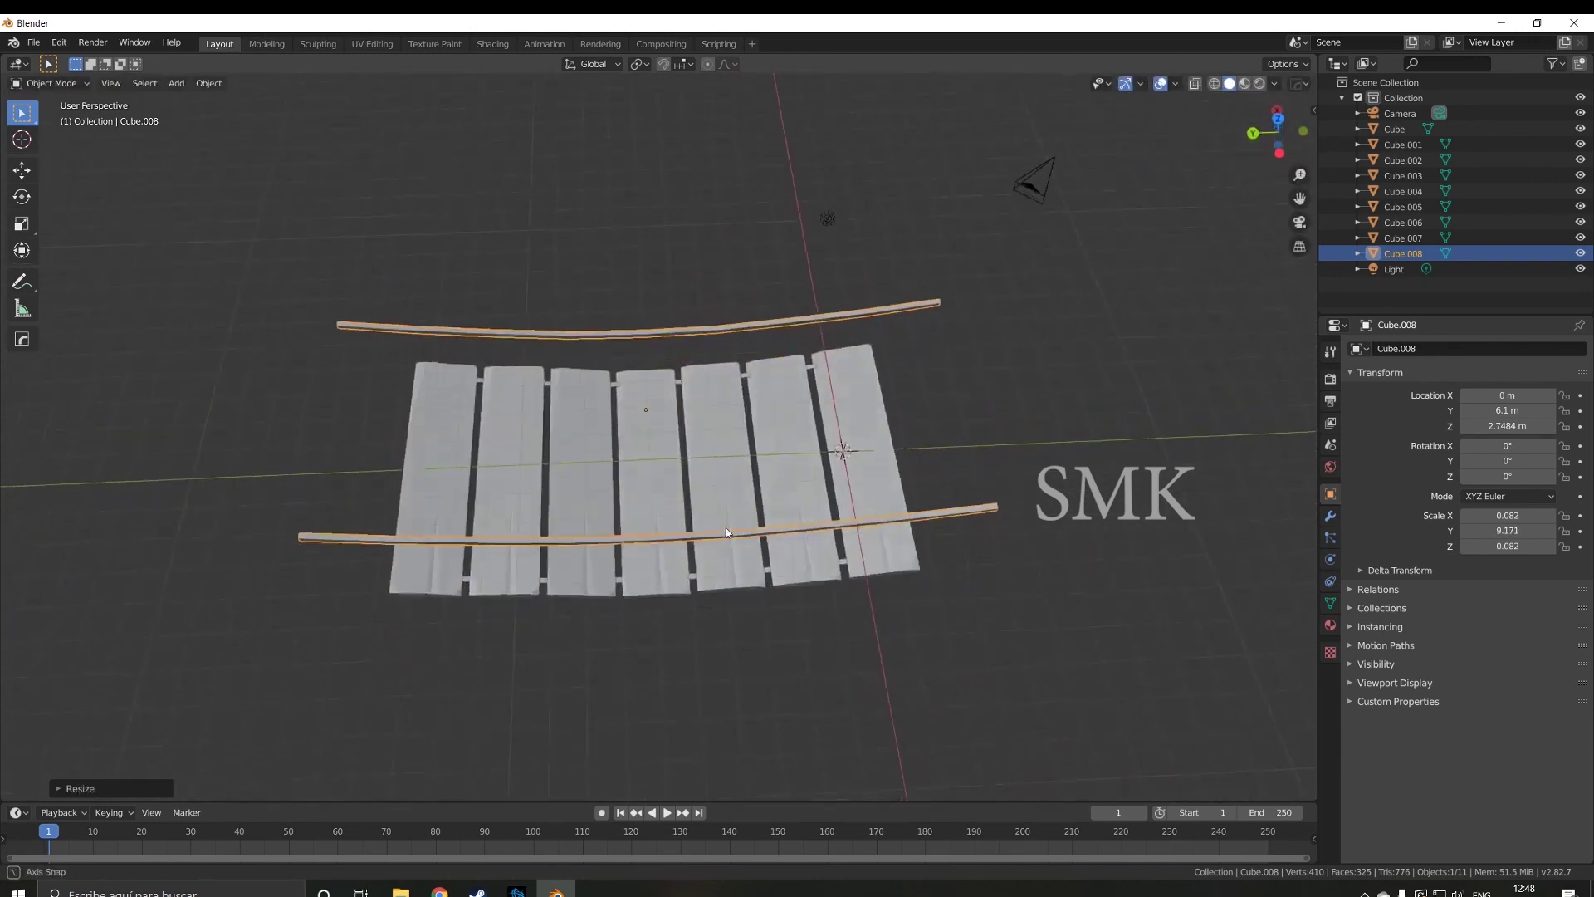
pyautogui.moveTo(739, 559); pyautogui.dragTo(725, 511, button='middle')
# - Snap the 3D cursor to a rail's end vertex and return to Object Mode
pyautogui.press('Tab')
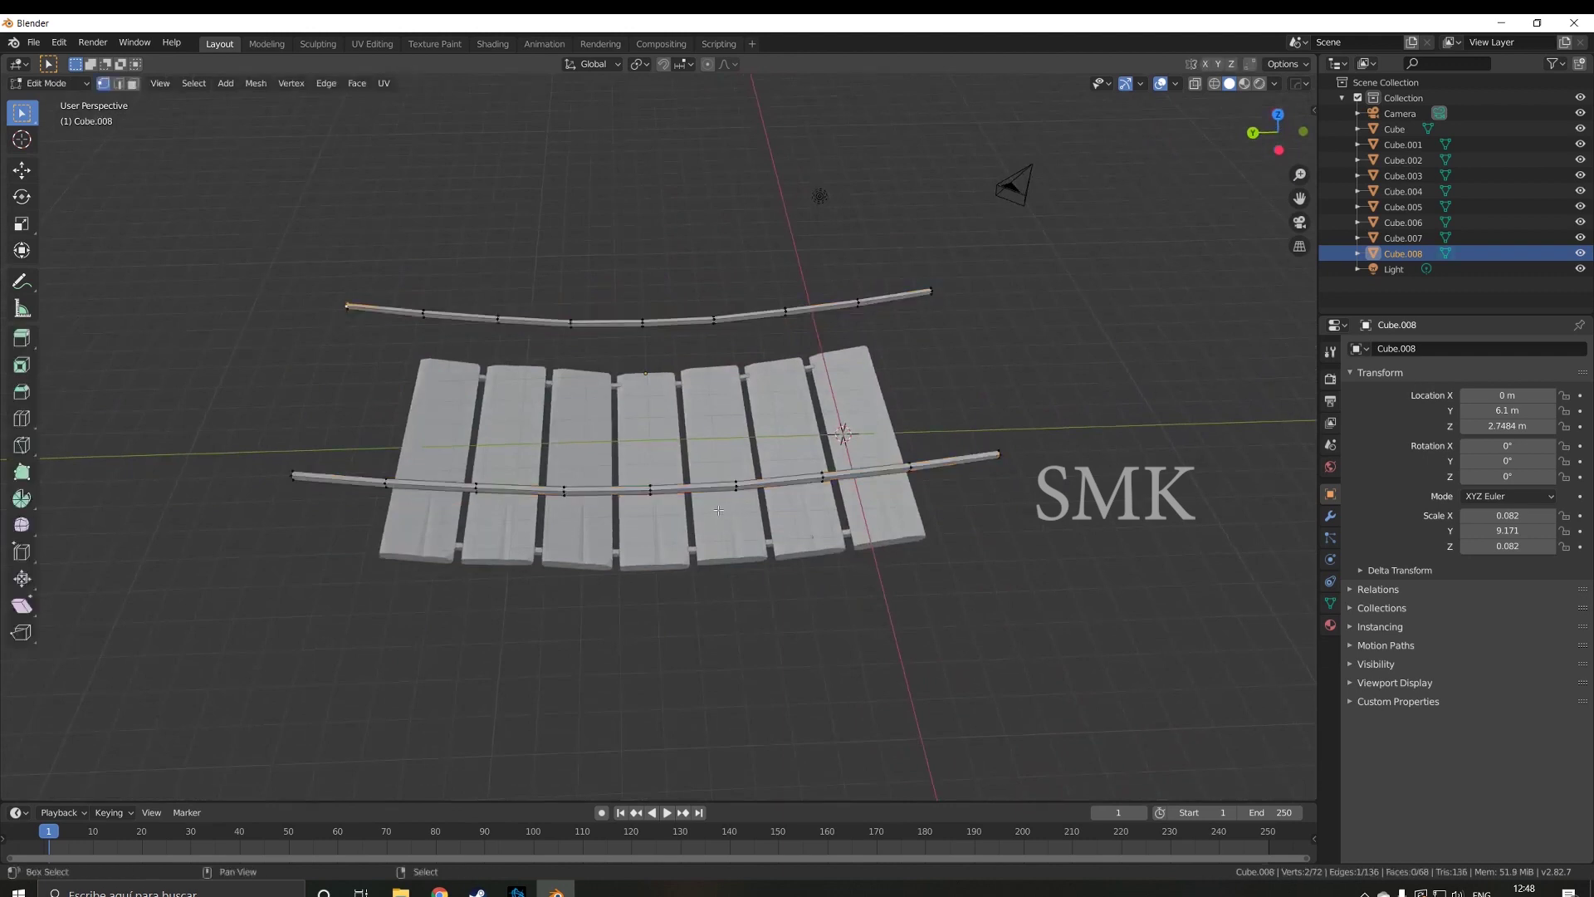
pyautogui.hotkey('shift', 's')
pyautogui.click(725, 594)
pyautogui.hotkey('shift', 'a')
pyautogui.press('Escape')
pyautogui.press('Tab')
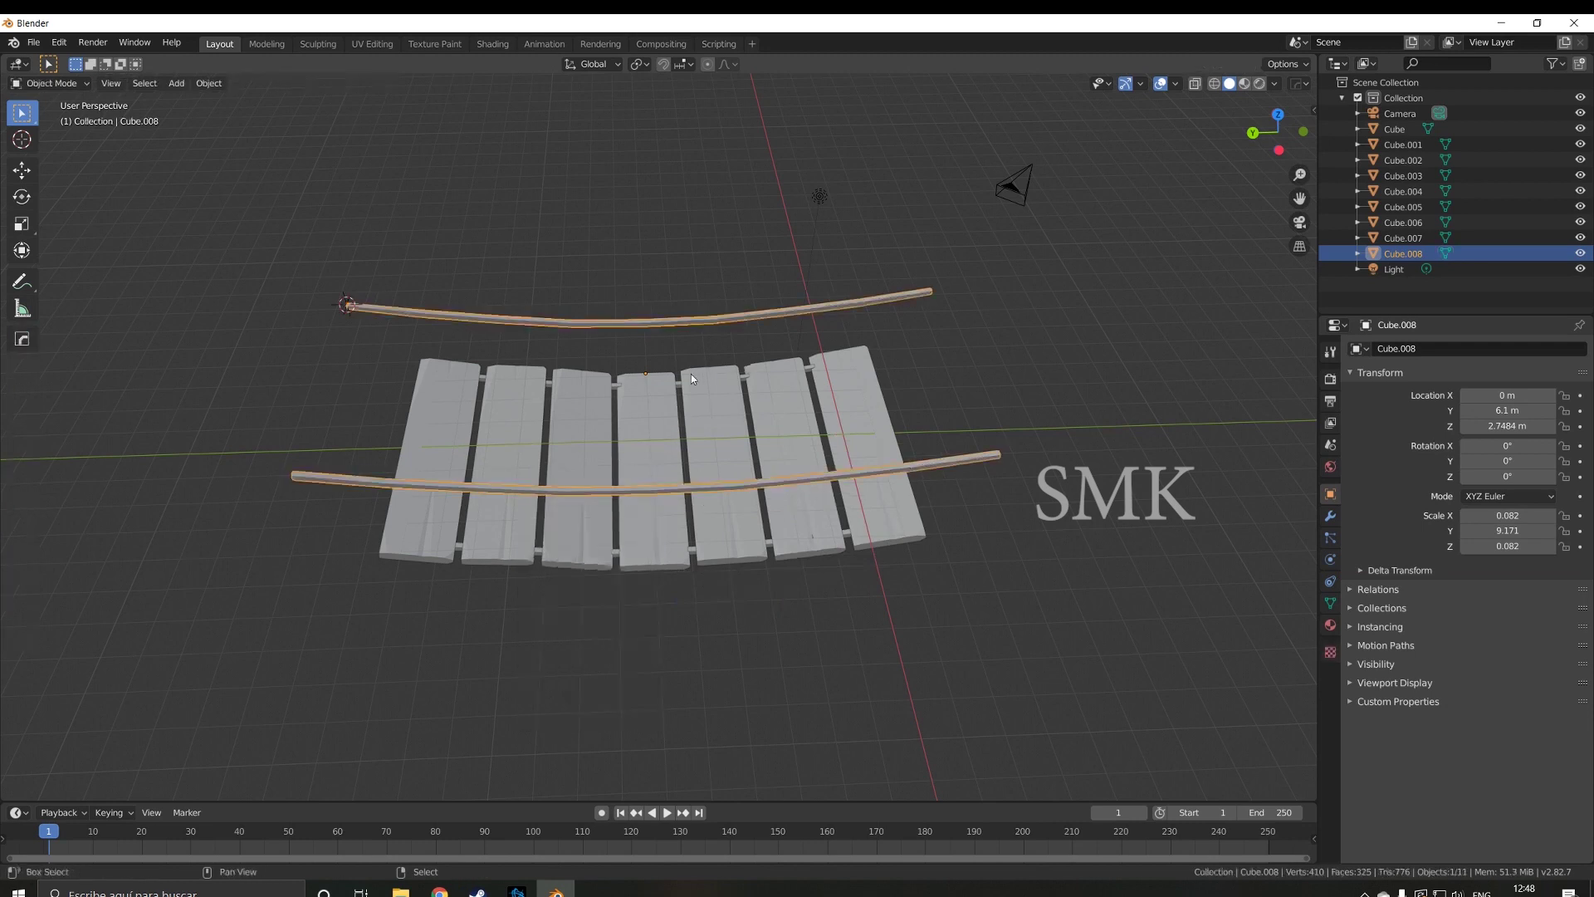
pyautogui.hotkey('shift', 'a')
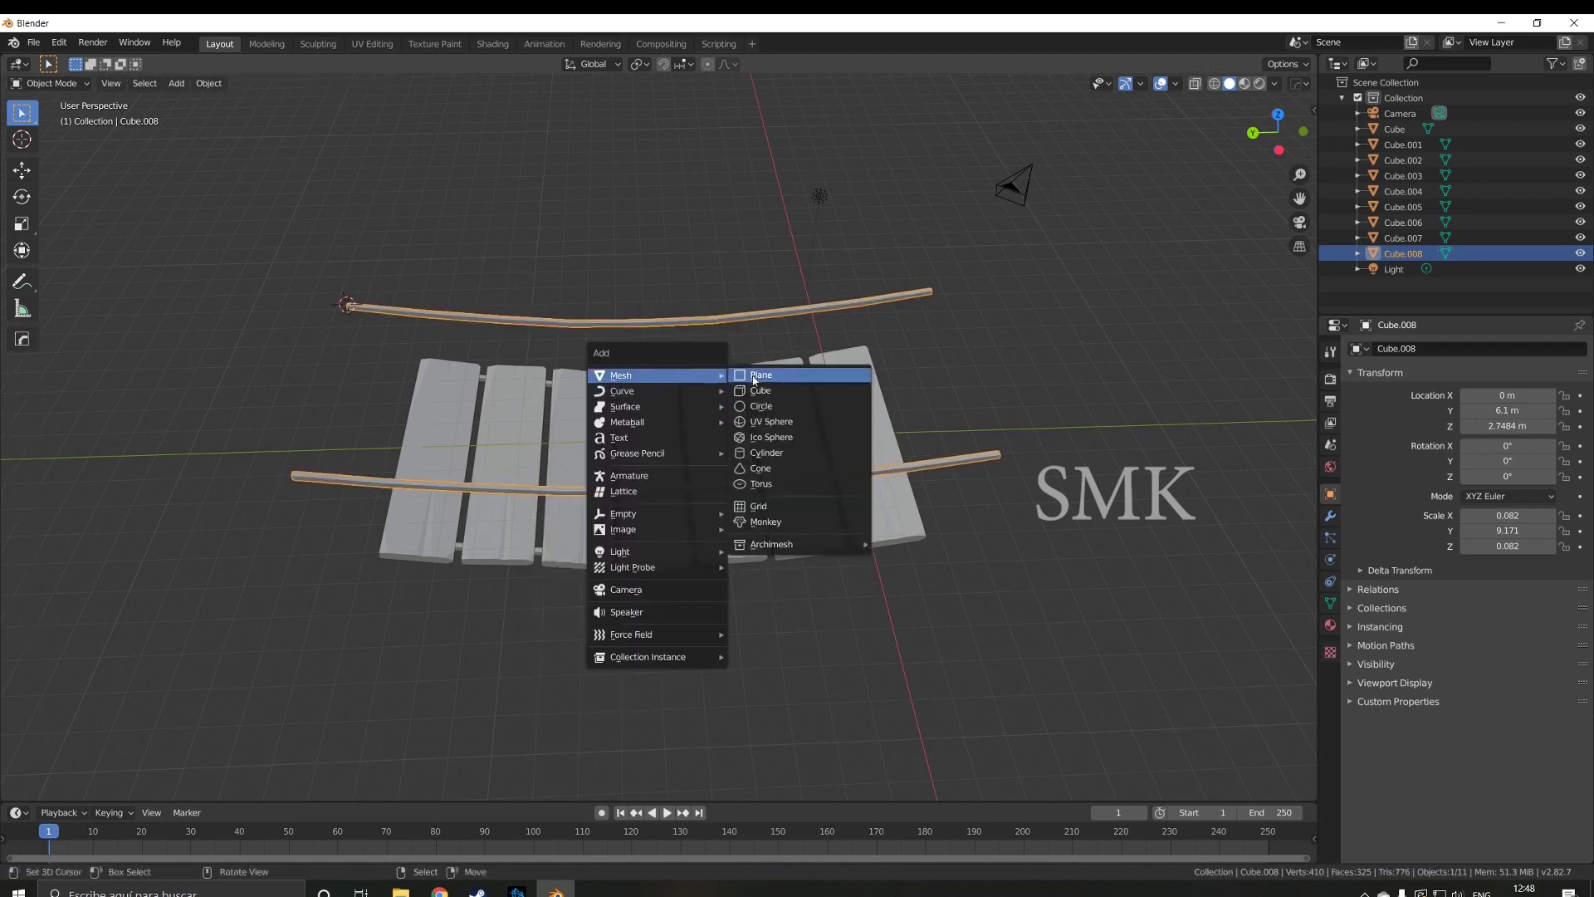
# - Add a cube, shrink it, stretch it into a tall post along Z and lower it to Z 1.8588 m
pyautogui.click(749, 393)
pyautogui.press('s')
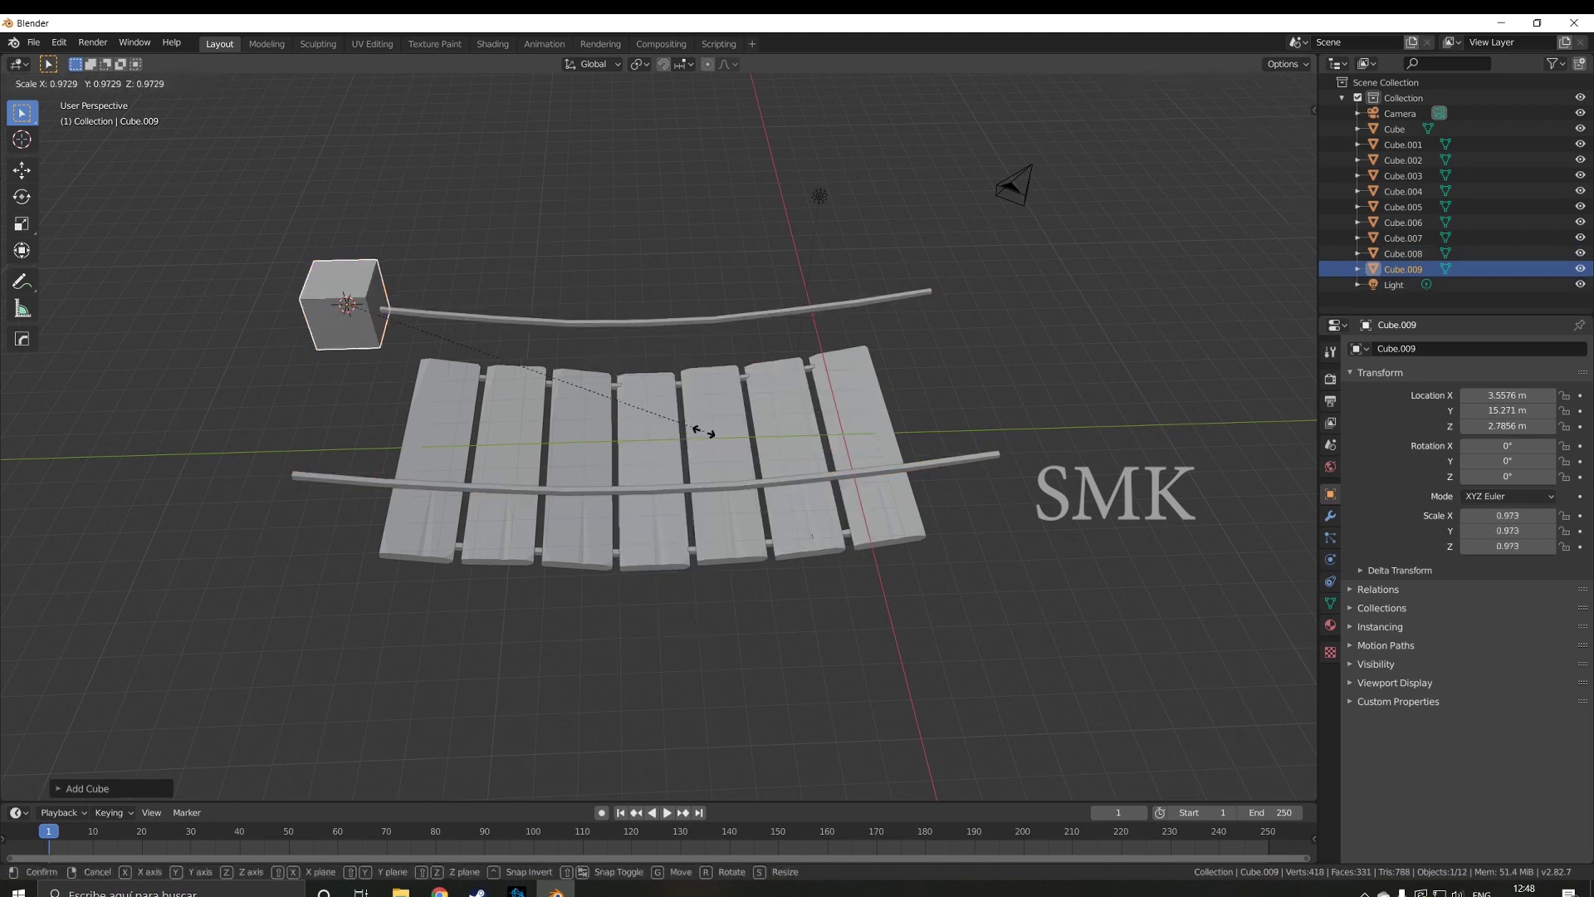
pyautogui.click(433, 349)
pyautogui.press('s')
pyautogui.press('z')
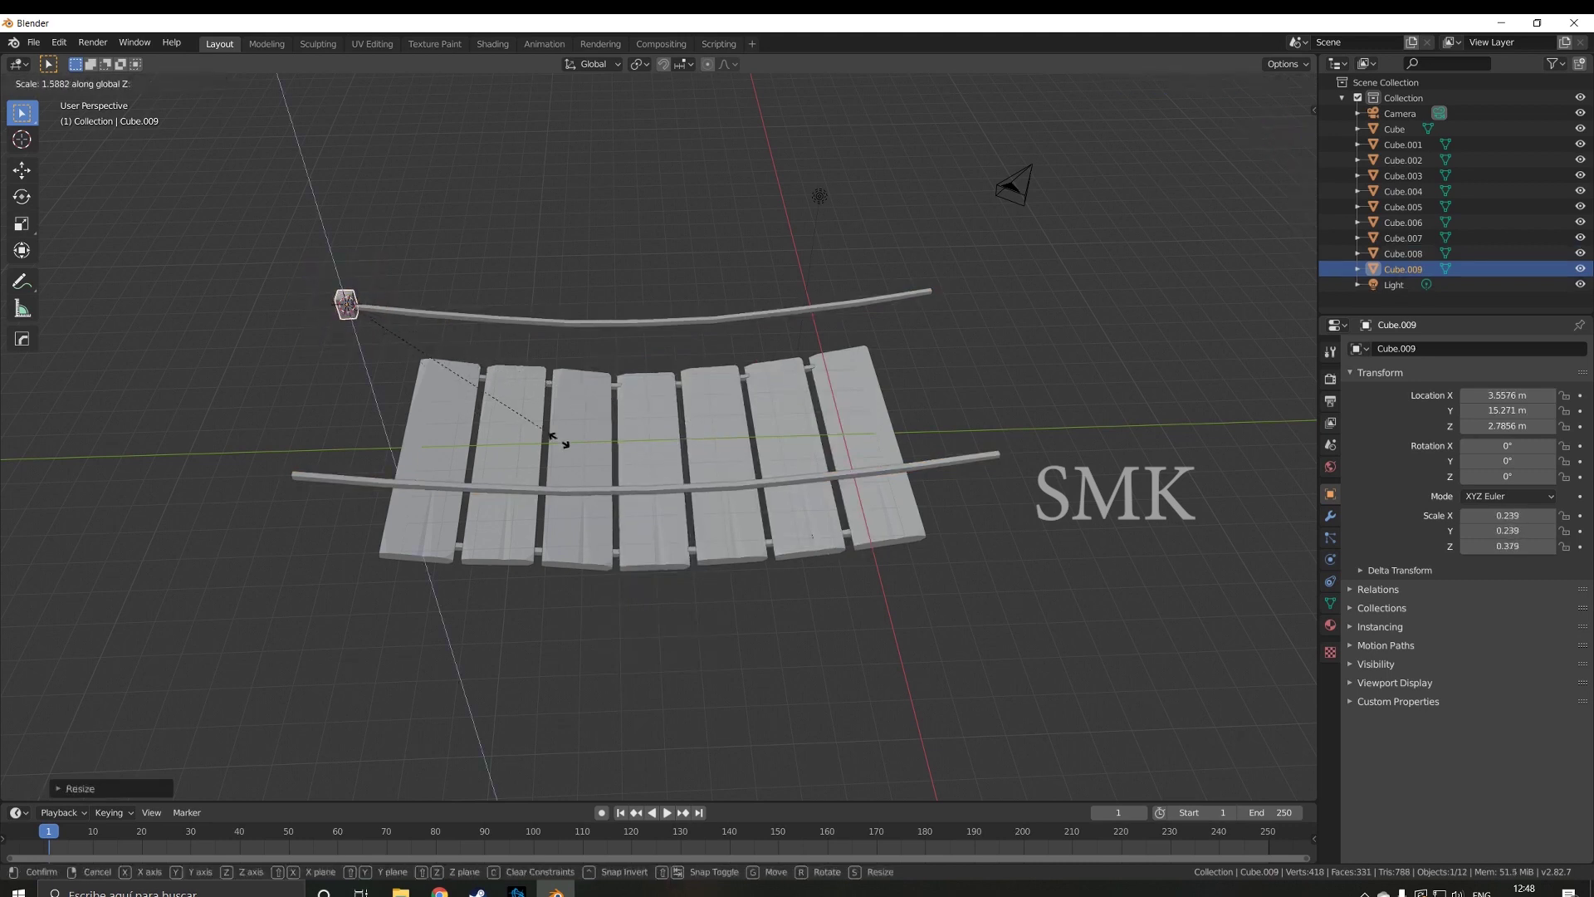
pyautogui.click(290, 601)
pyautogui.moveTo(290, 601)
pyautogui.mouseDown(button='middle')
pyautogui.moveTo(249, 527)
pyautogui.moveTo(256, 491)
pyautogui.mouseUp(button='middle')
pyautogui.press('g')
pyautogui.press('z')
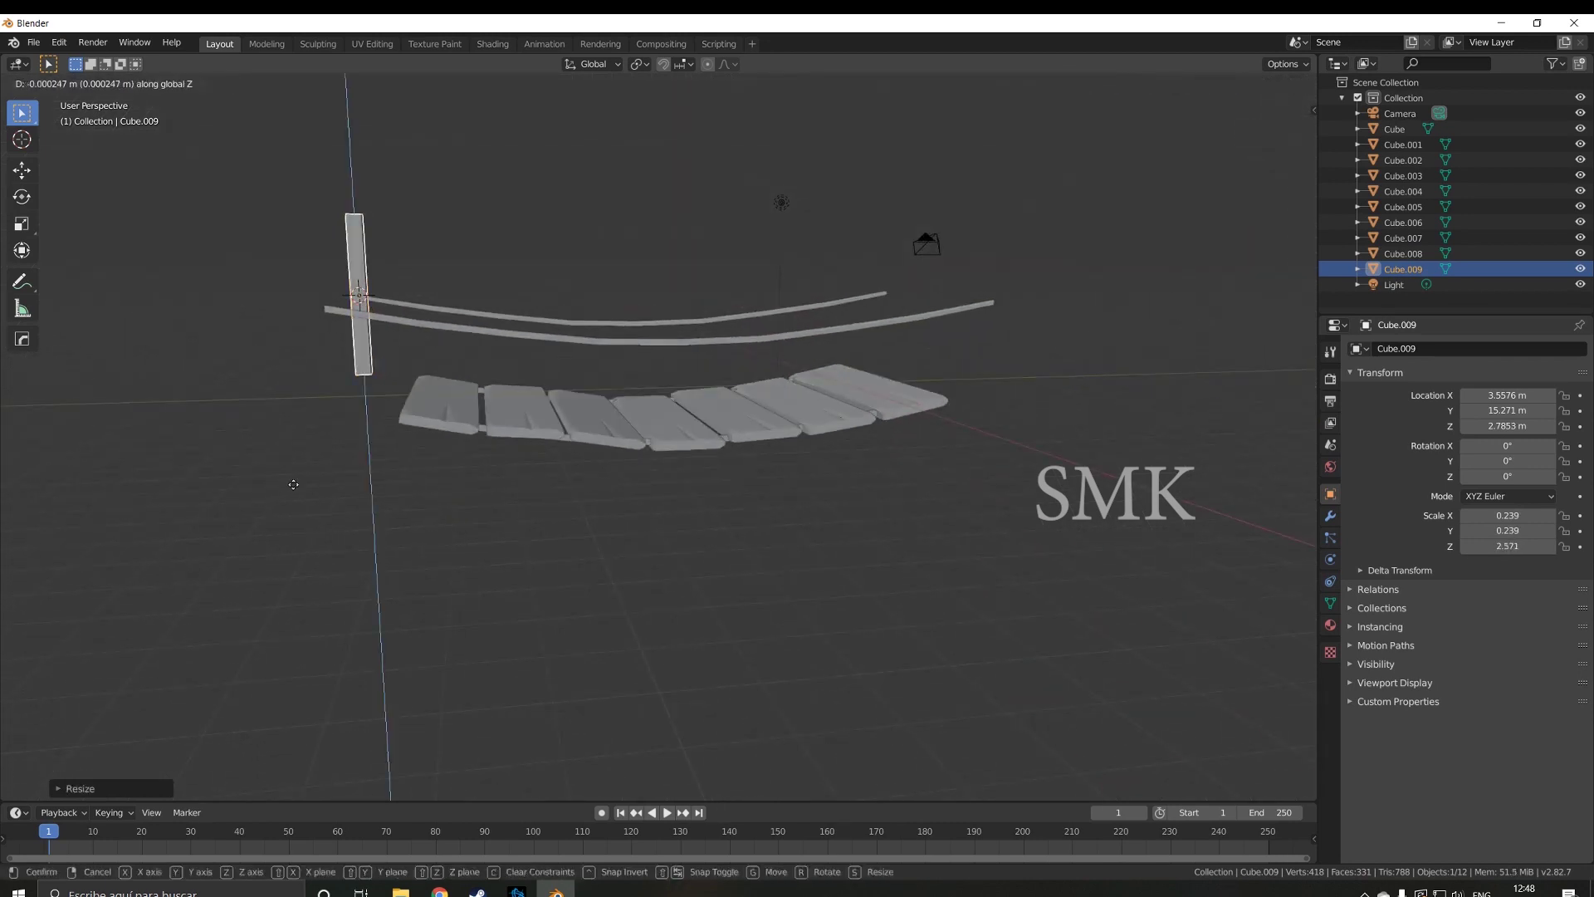
pyautogui.click(293, 507)
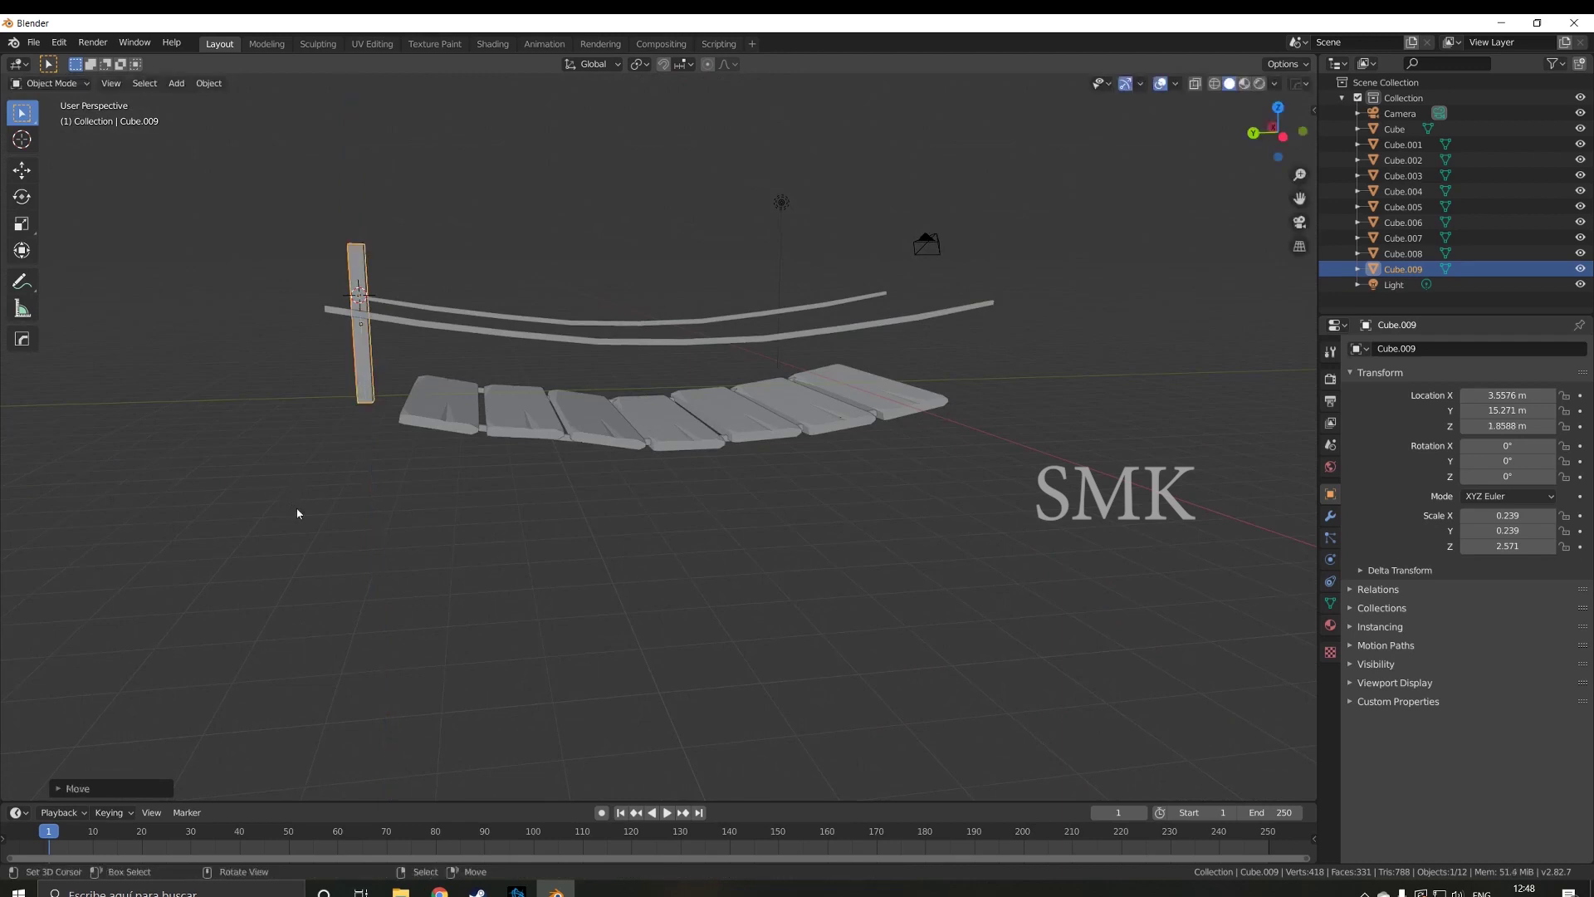
pyautogui.moveTo(297, 511)
pyautogui.mouseDown(button='middle')
pyautogui.moveTo(400, 525)
pyautogui.moveTo(391, 328)
pyautogui.moveTo(435, 416)
pyautogui.mouseUp(button='middle')
# - In Edit Mode, knife a new edge down from the post's top vertex and slide that vertex along the top edge
pyautogui.press('Tab')
pyautogui.click(435, 417)
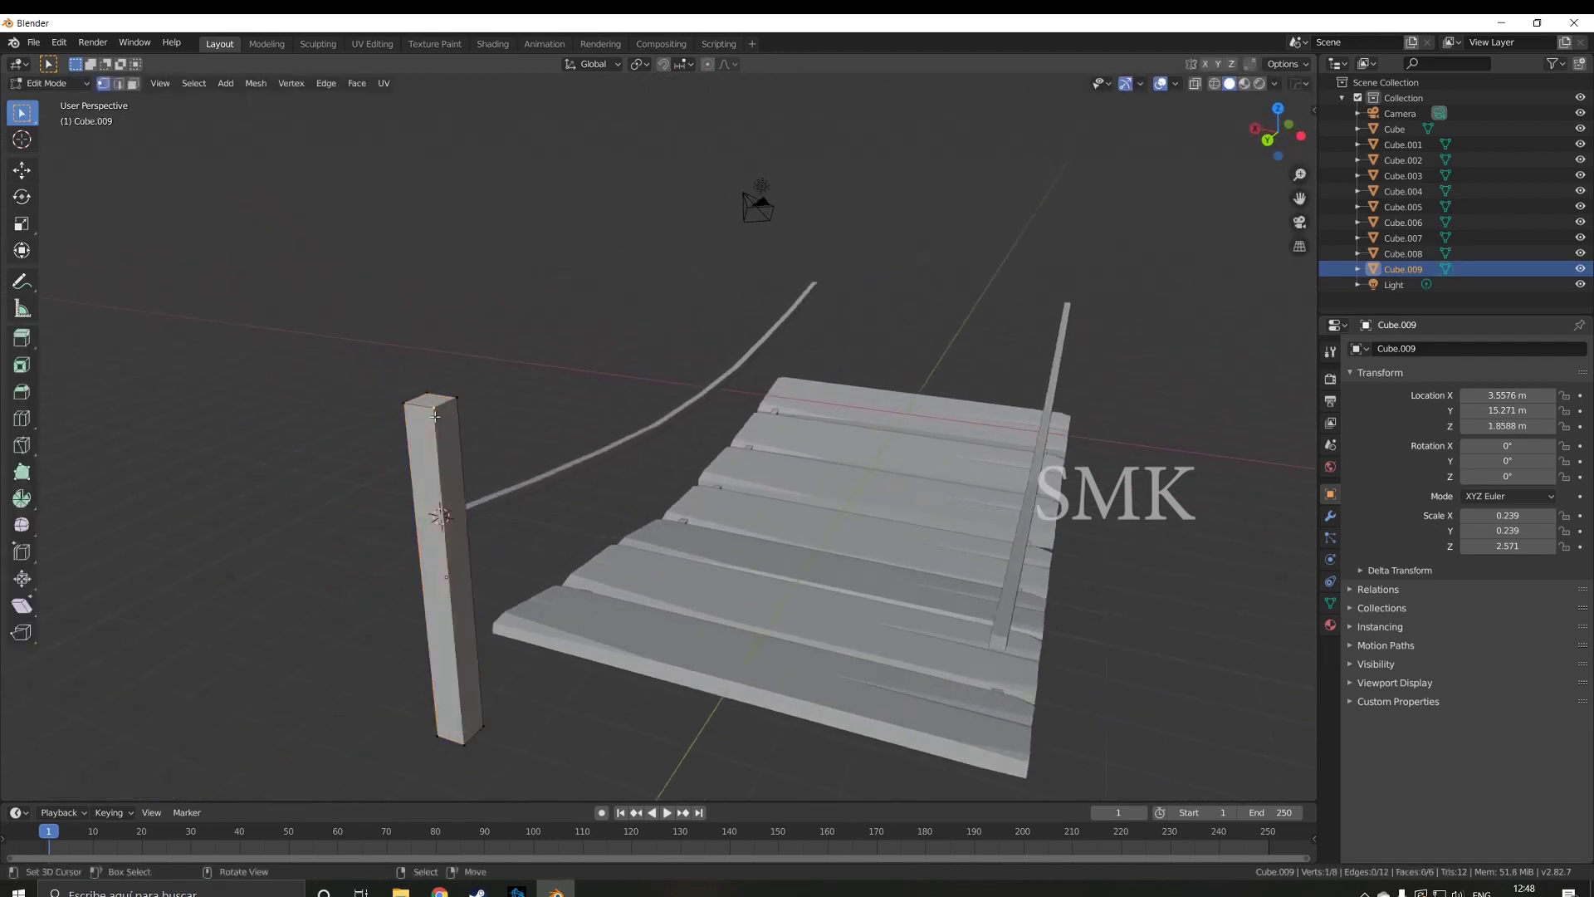
pyautogui.press('k')
pyautogui.click(430, 407)
pyautogui.click(438, 470)
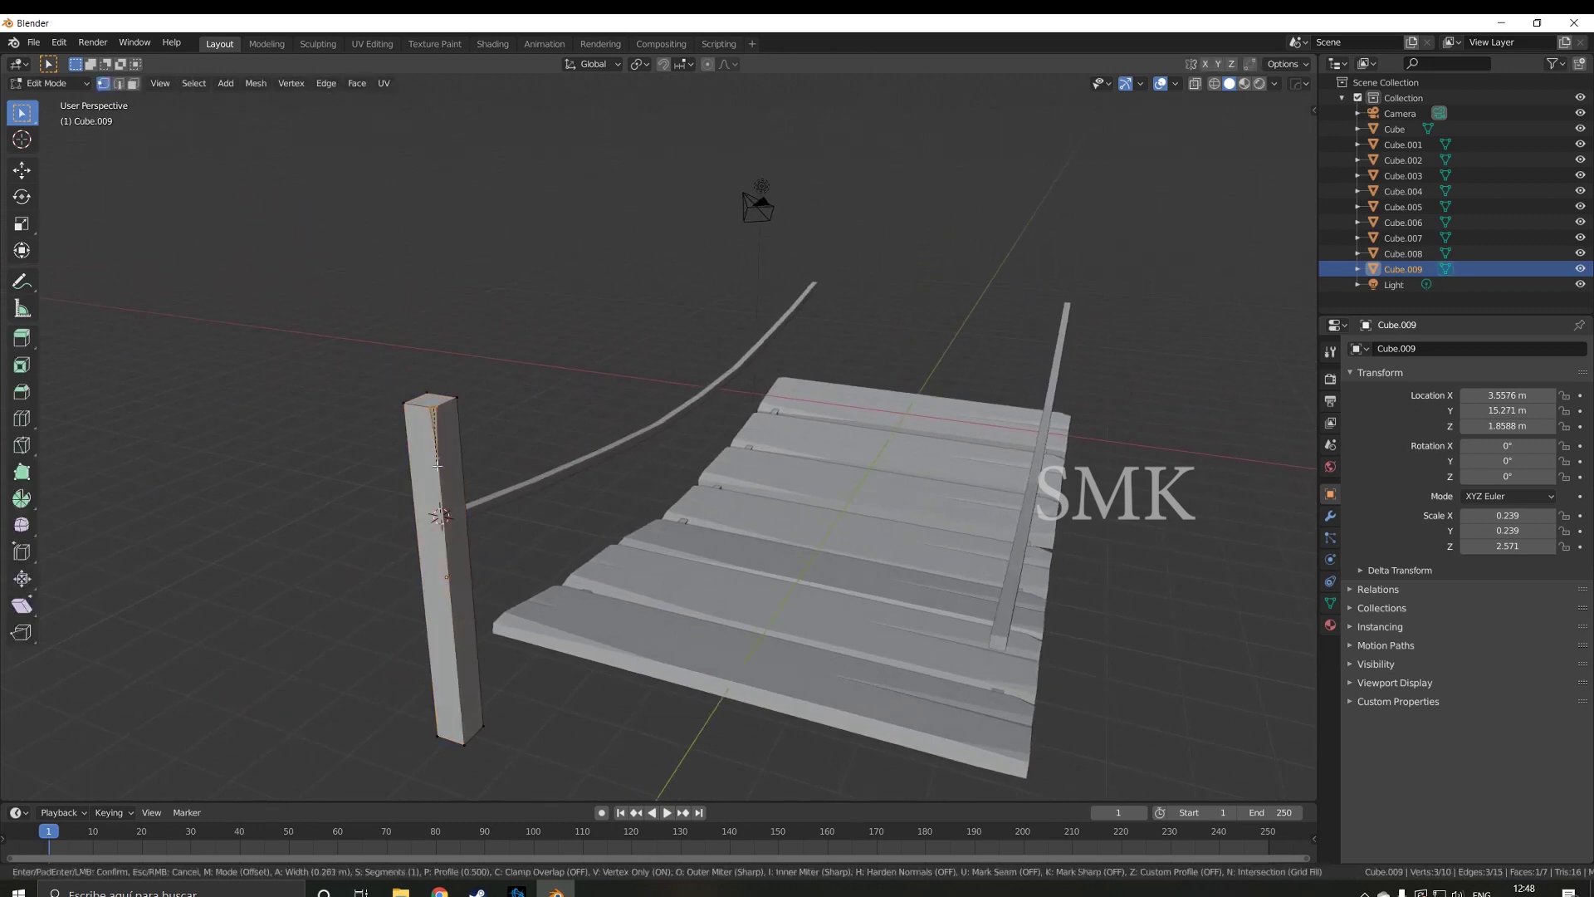
pyautogui.press('Return')
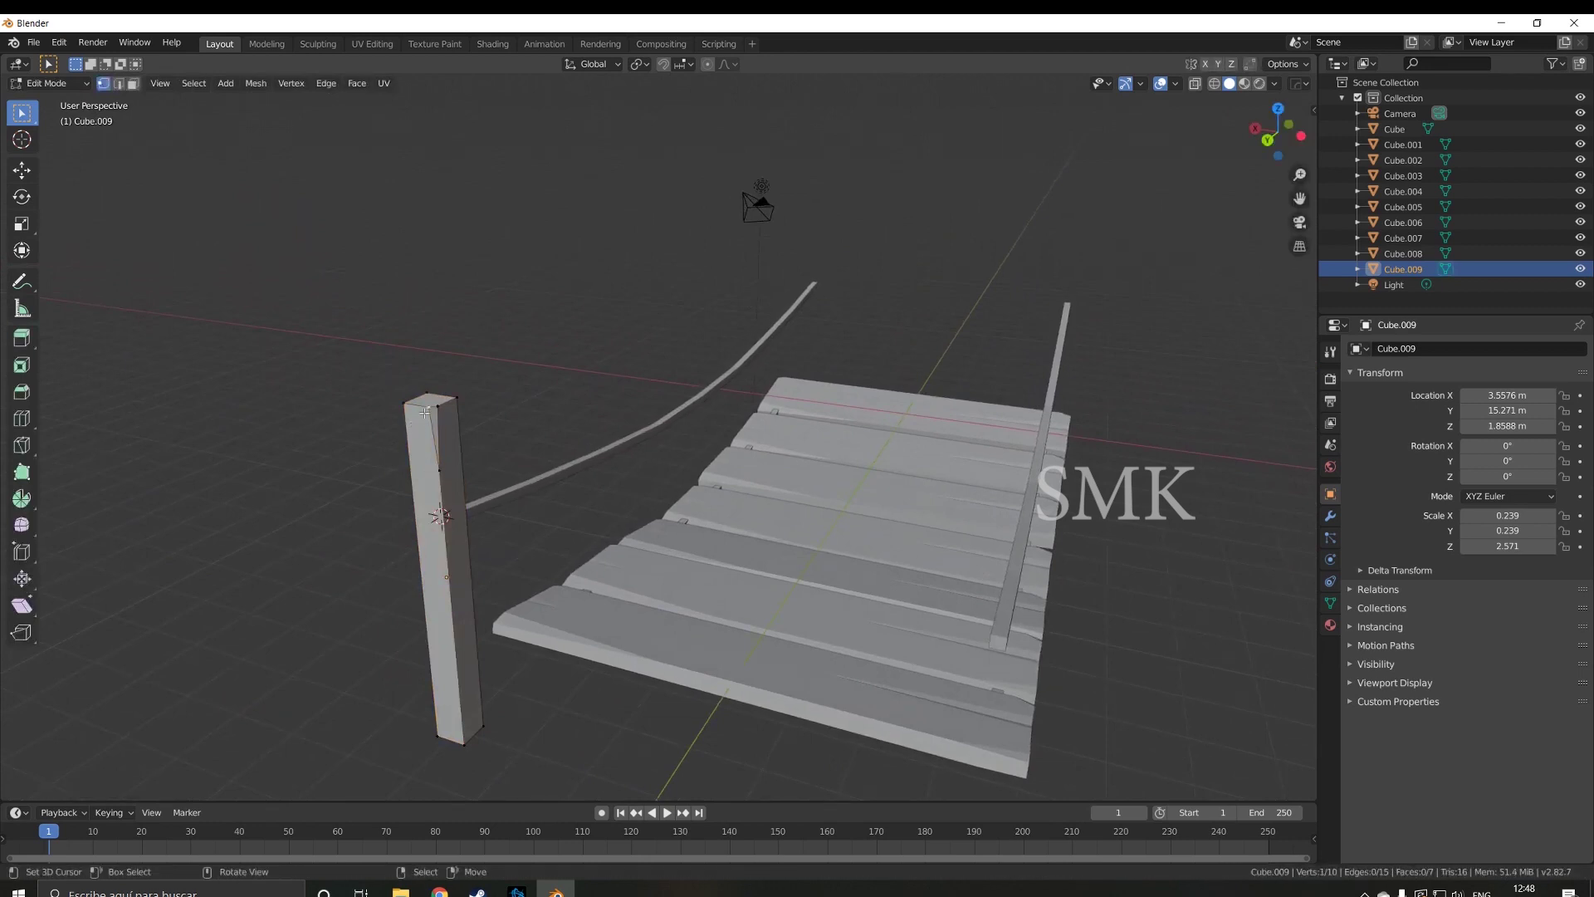
pyautogui.press('g')
pyautogui.click(404, 409)
# - Vertex-bevel the post's top corner vertices to chamfer the tip, then return to Object Mode
pyautogui.hotkey('ctrl', 'shift', 'b')
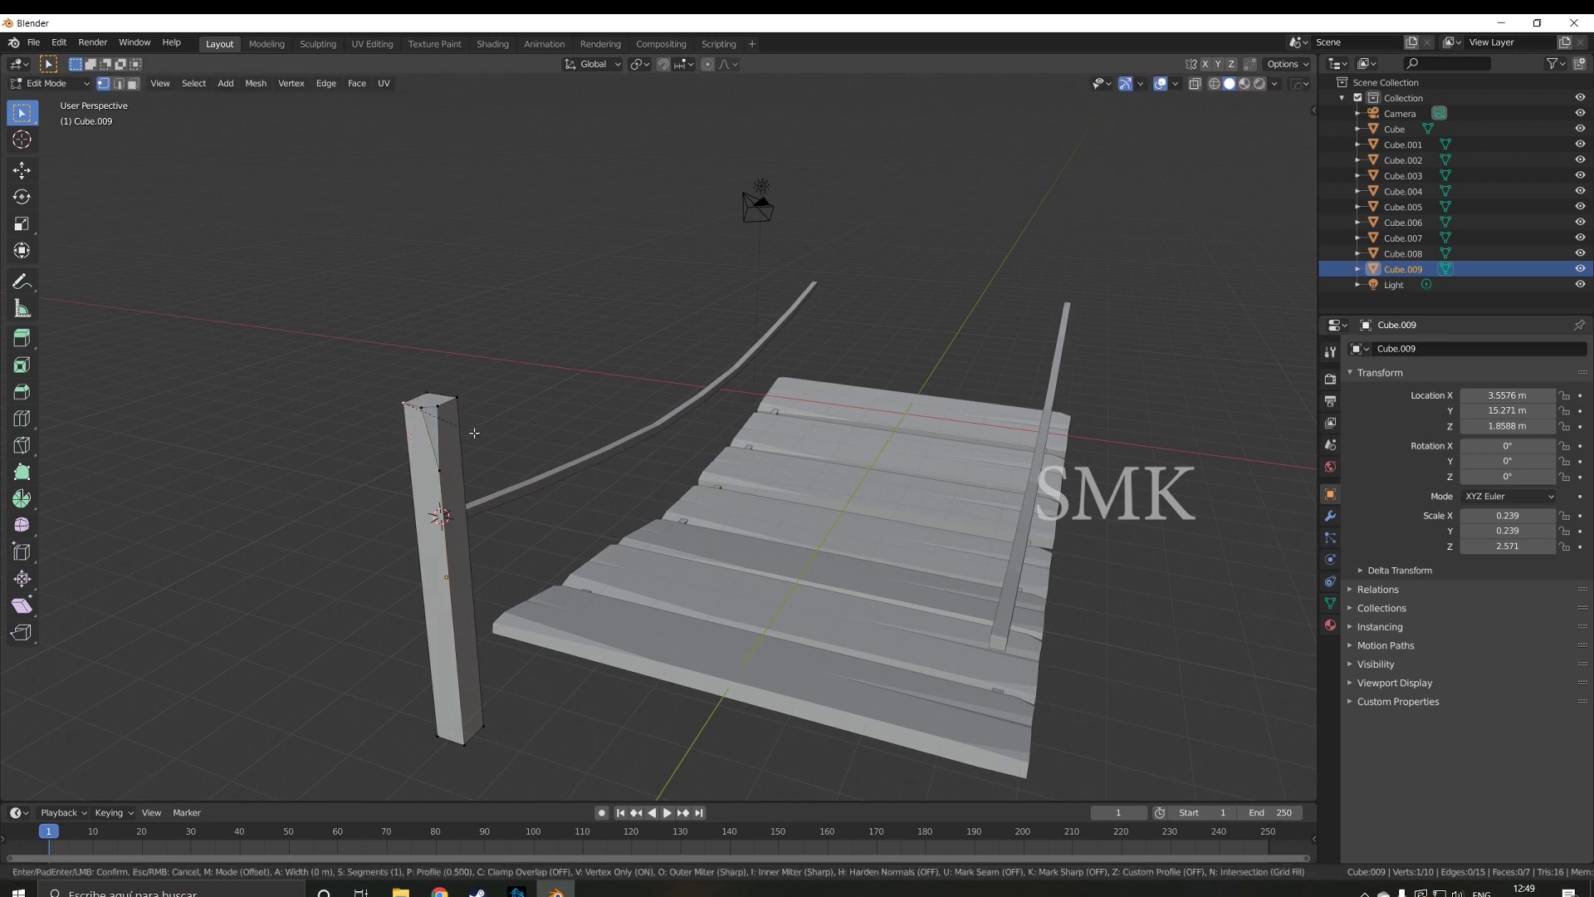
pyautogui.click(485, 442)
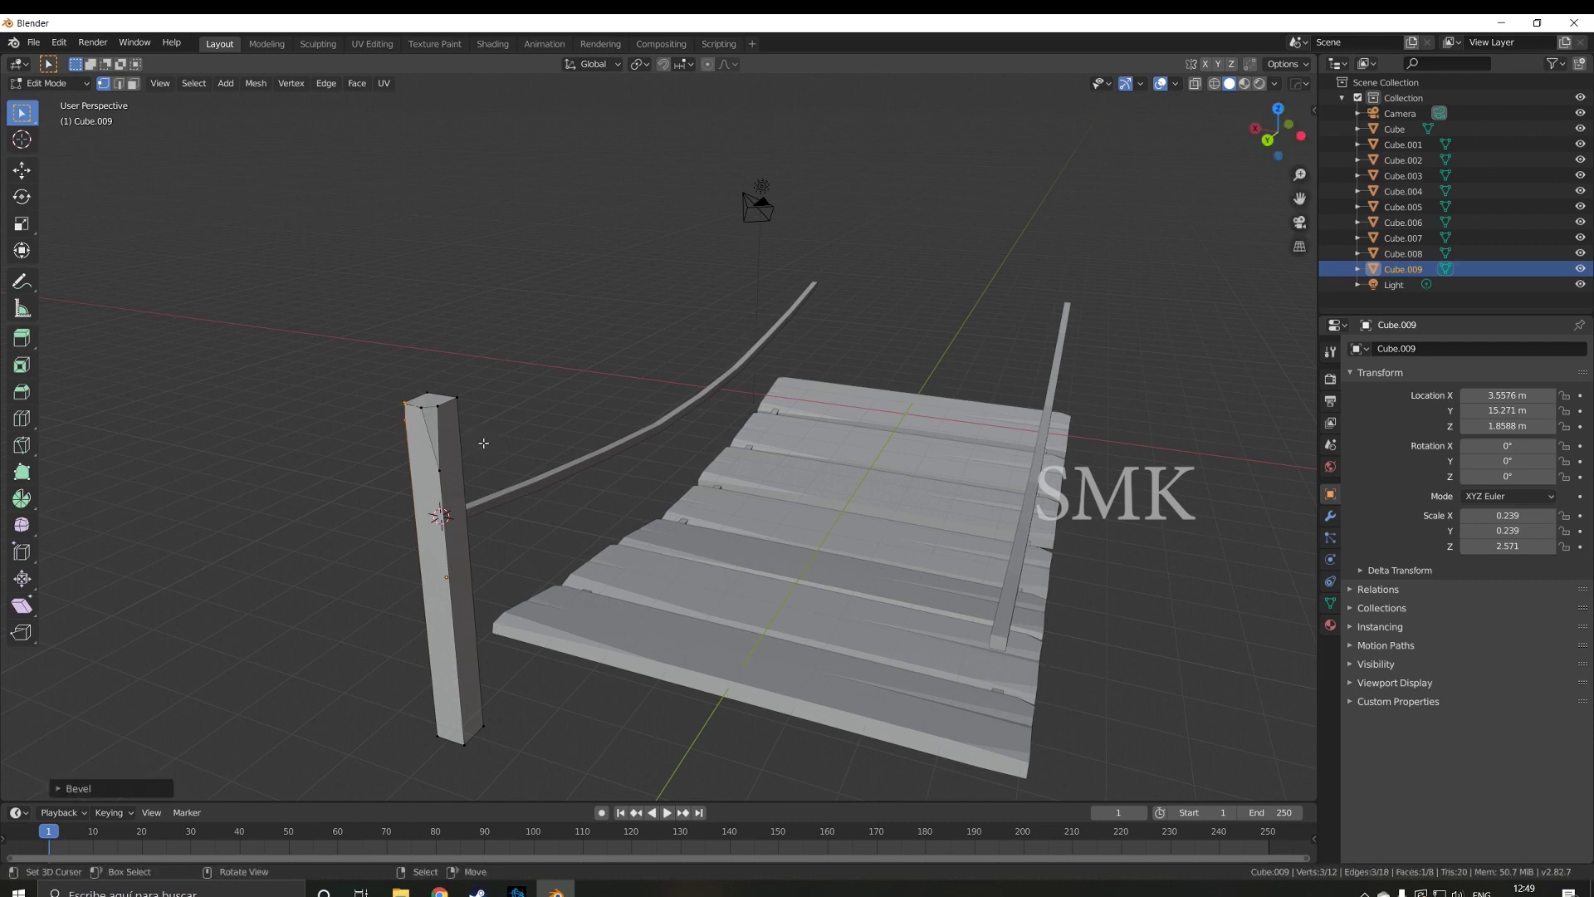
pyautogui.hotkey('ctrl', 'shift', 'b')
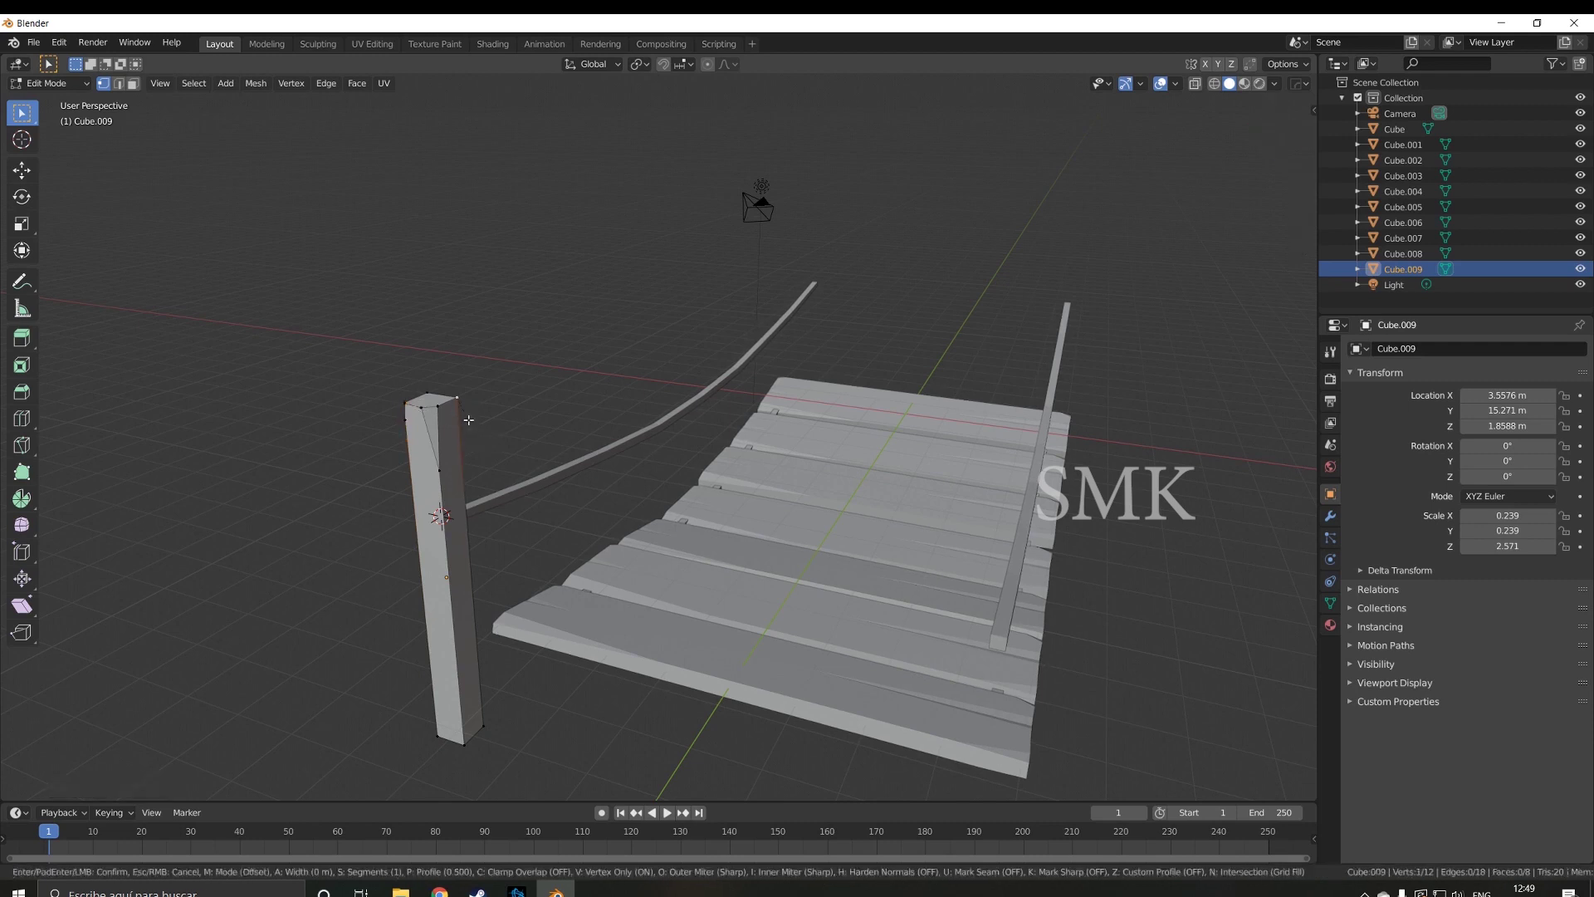
pyautogui.press('Escape')
pyautogui.moveTo(476, 430); pyautogui.dragTo(414, 451, button='middle')
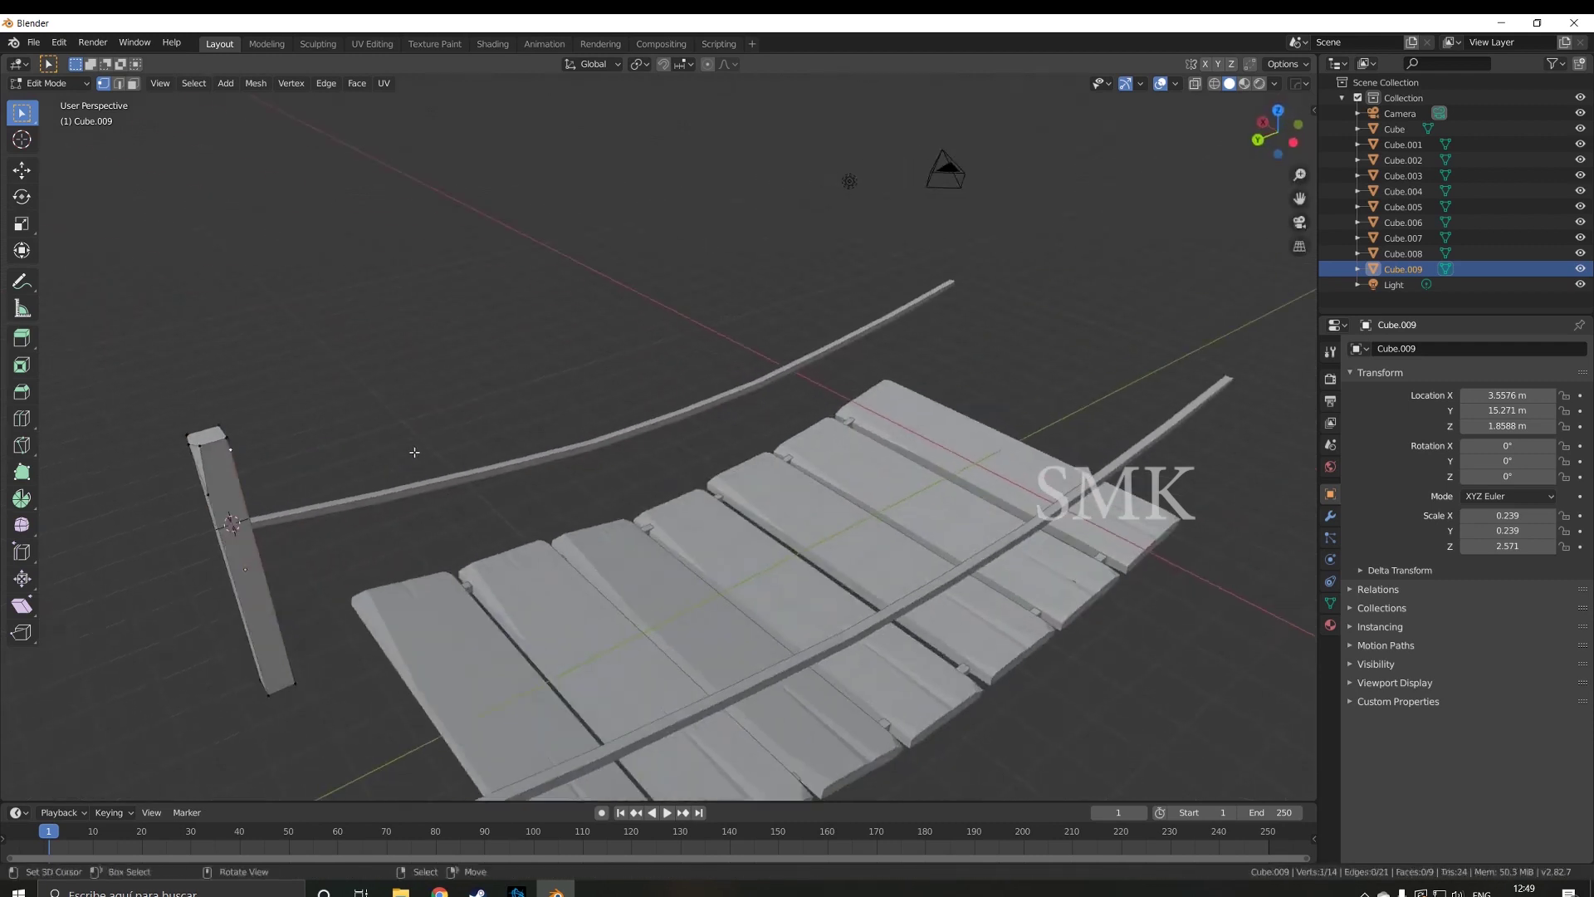
pyautogui.press('g')
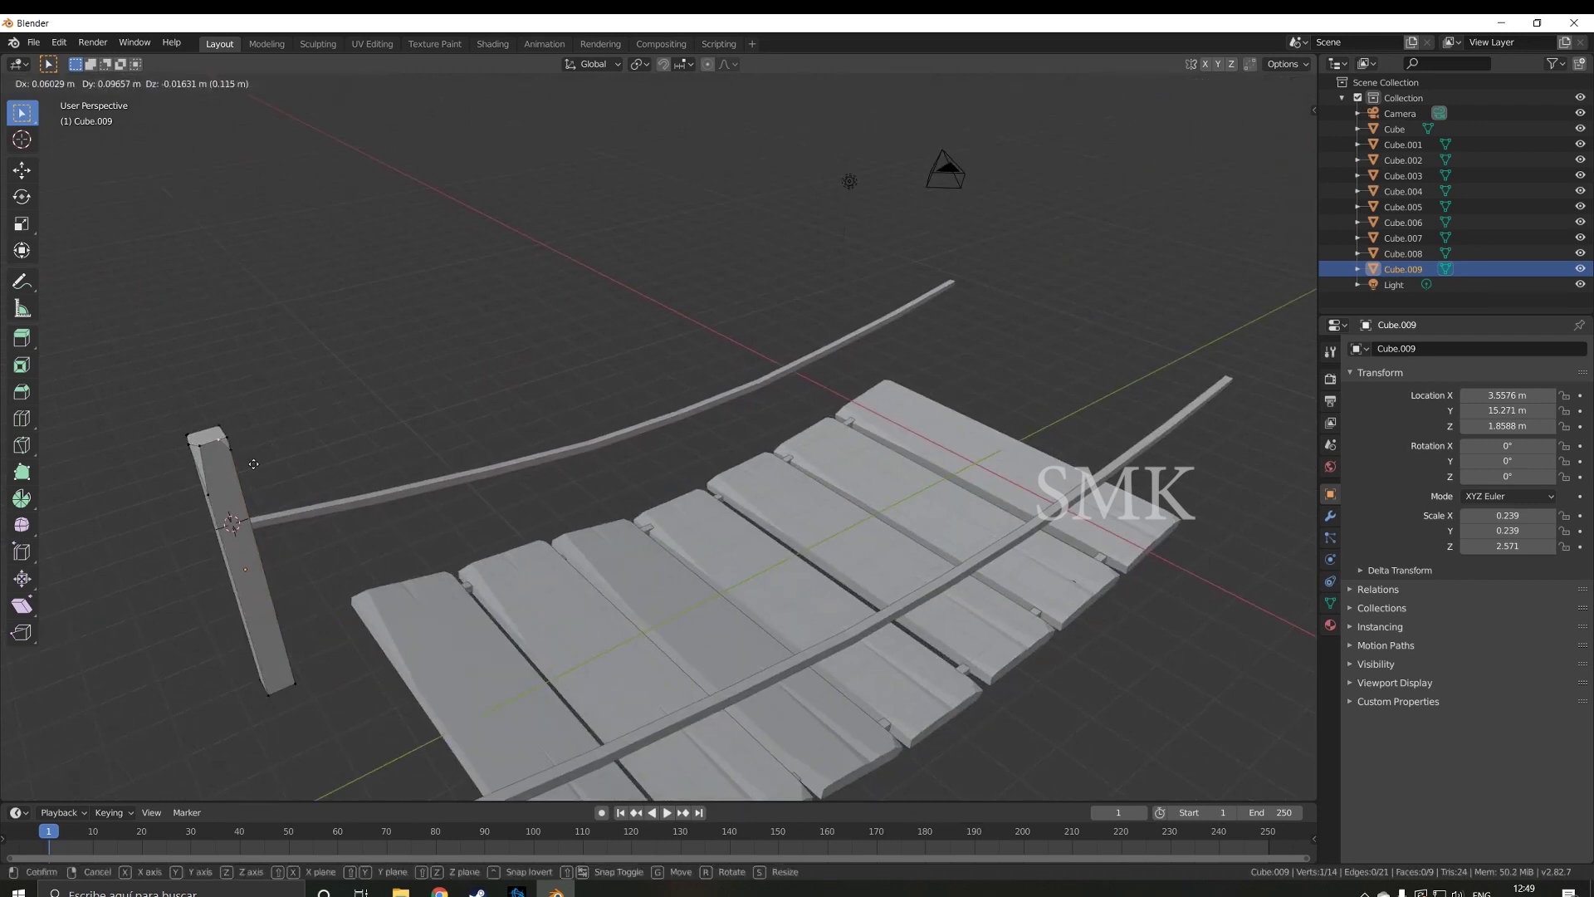
pyautogui.press('Escape')
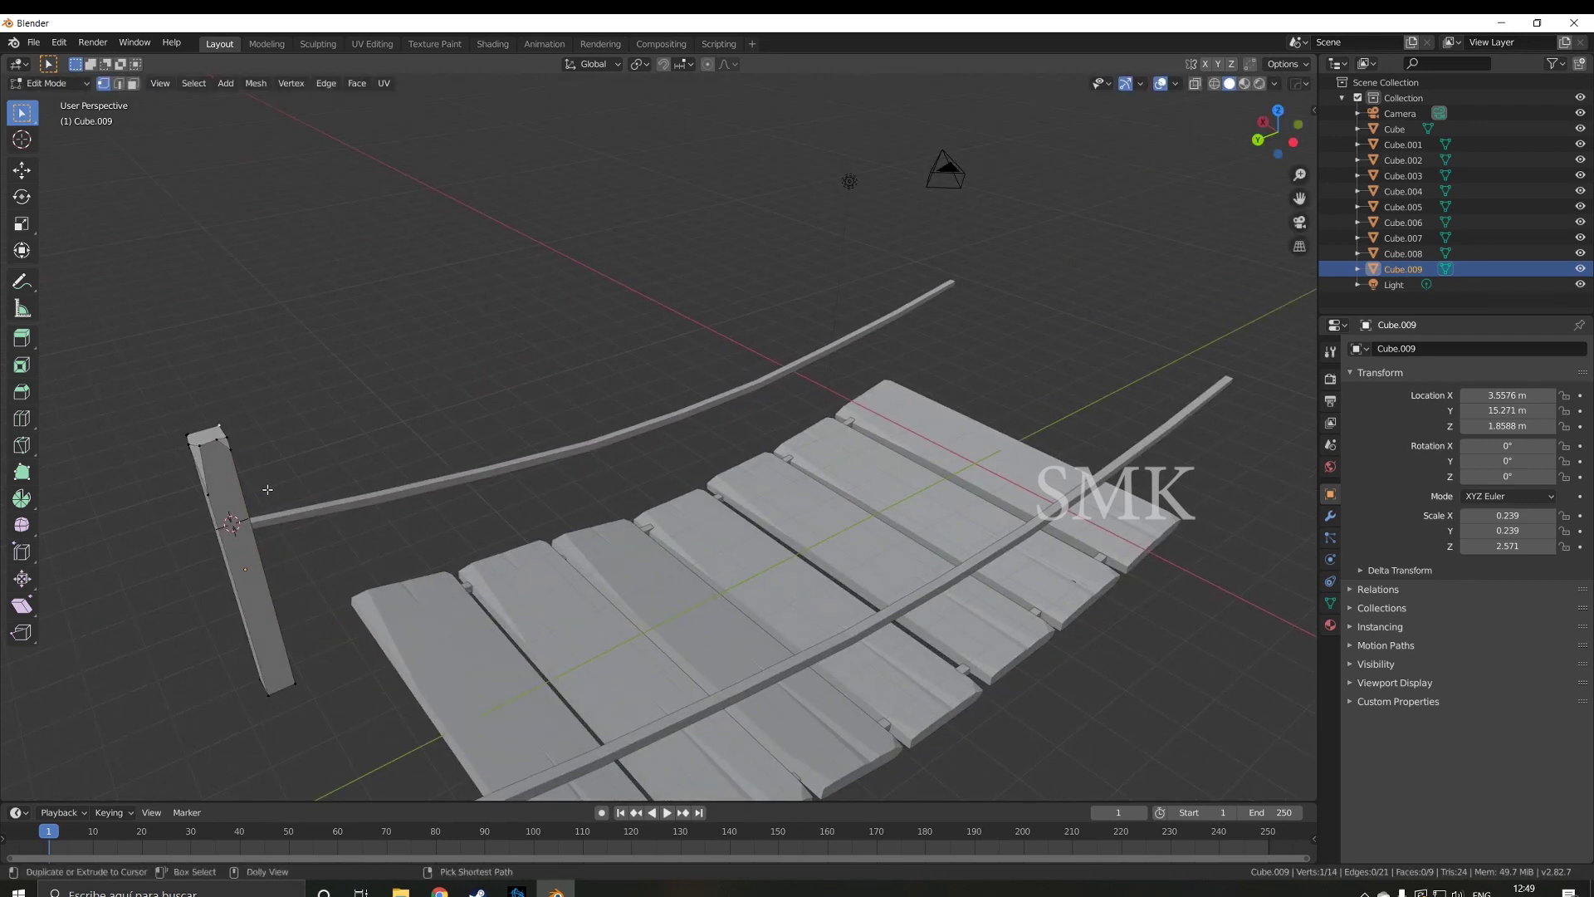
pyautogui.hotkey('ctrl', 'shift', 'b')
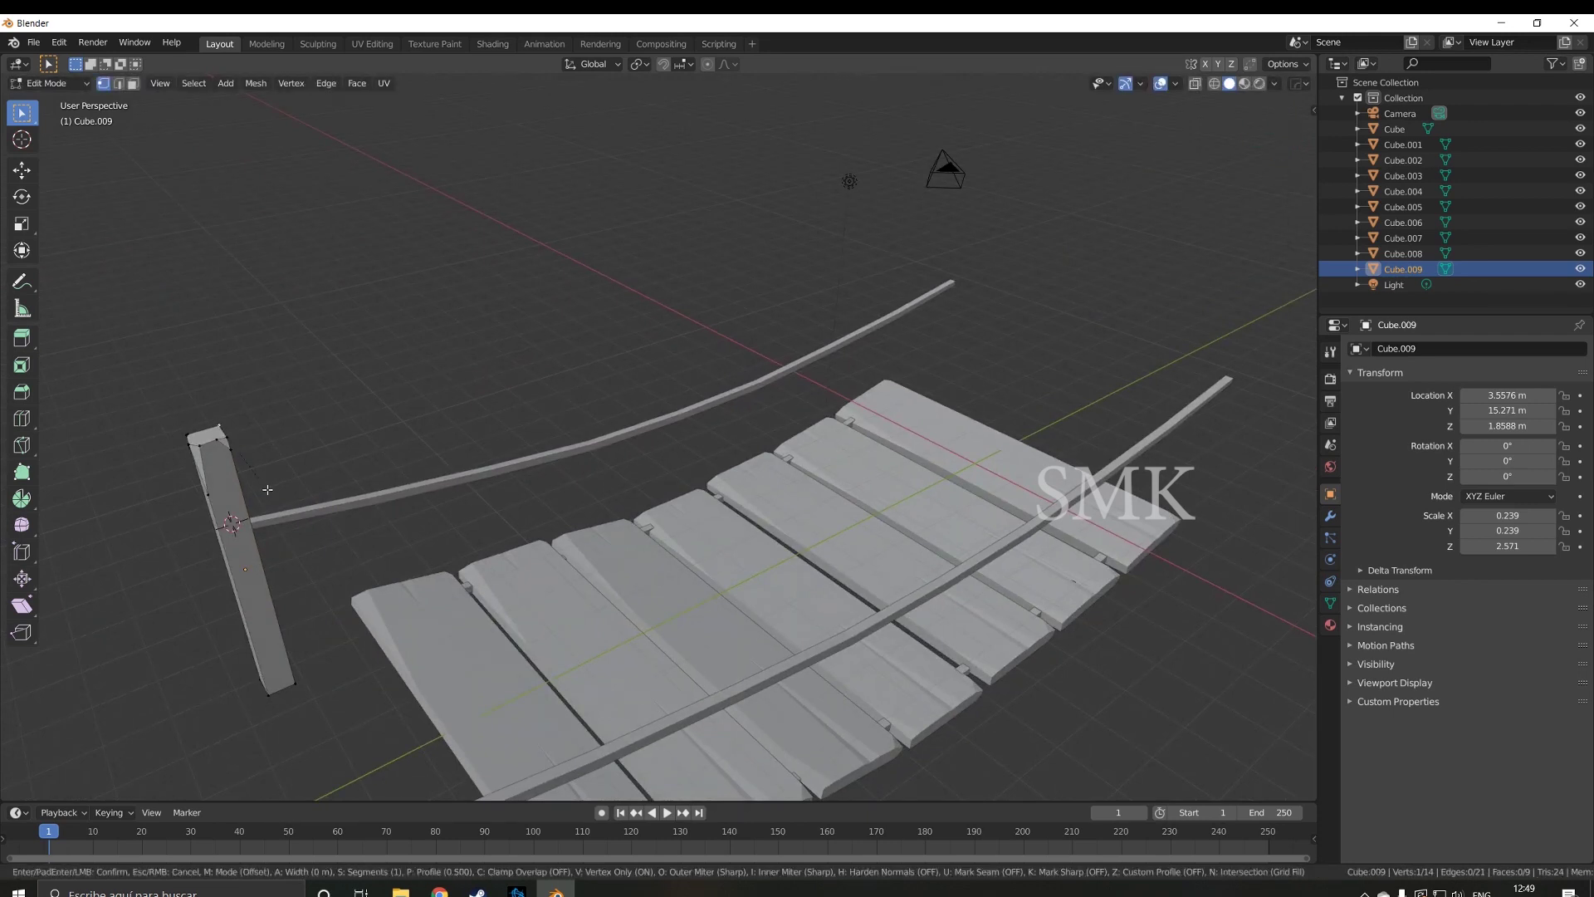
pyautogui.click(305, 502)
pyautogui.moveTo(317, 505)
pyautogui.mouseDown(button='middle')
pyautogui.moveTo(321, 530)
pyautogui.moveTo(409, 606)
pyautogui.moveTo(402, 587)
pyautogui.mouseUp(button='middle')
pyautogui.press('Tab')
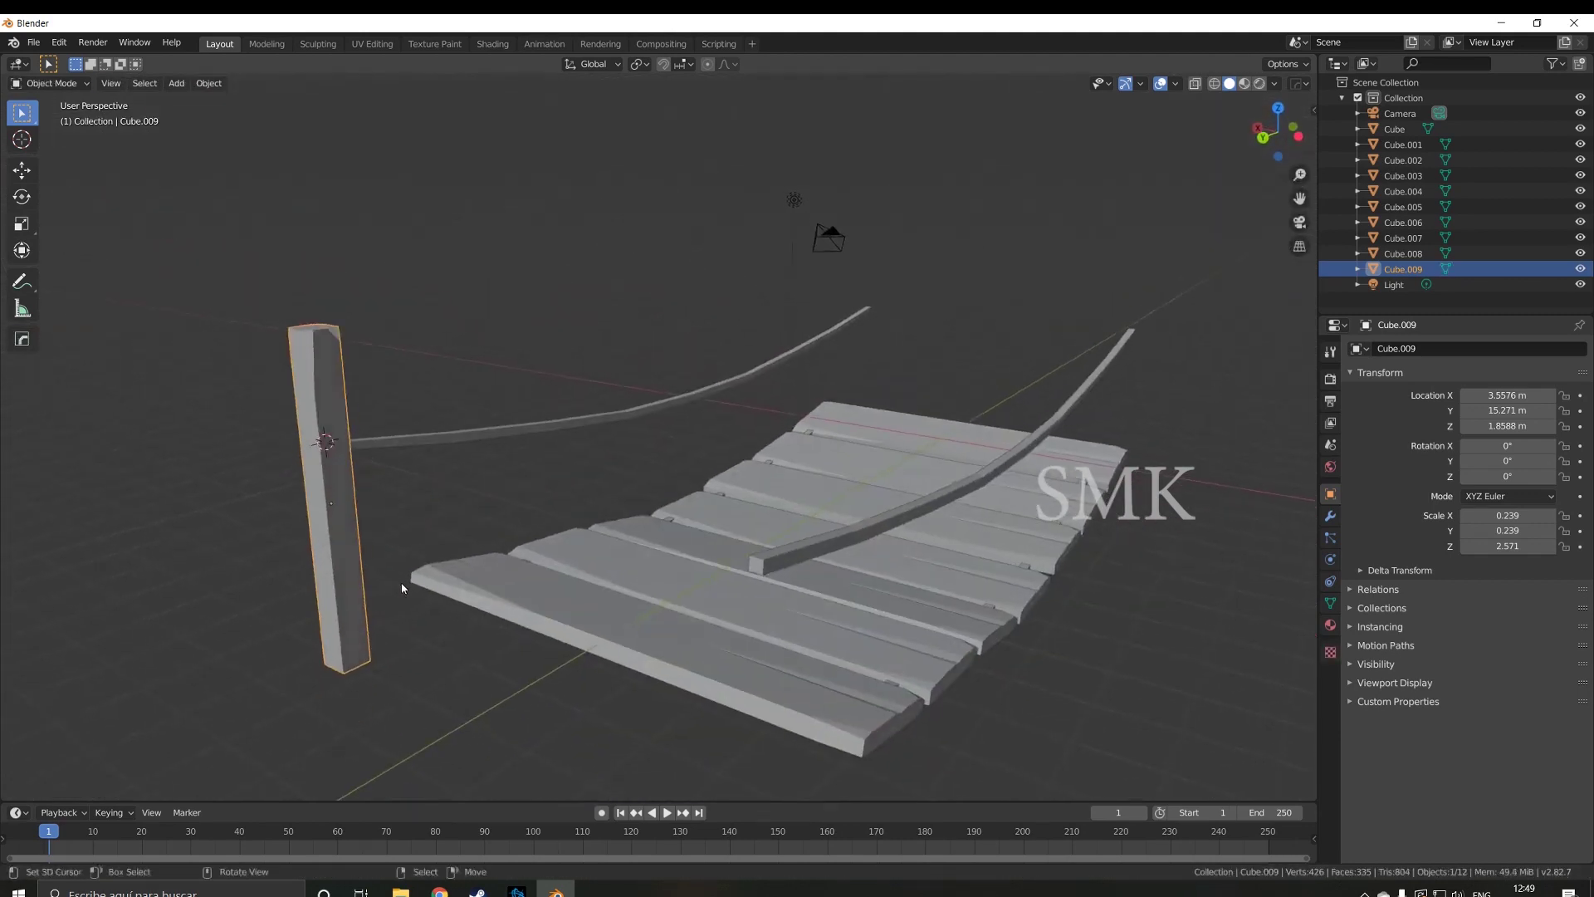
# - Add a torus at the post with 5 major segments and fewer minor segments
pyautogui.hotkey('shift', 'a')
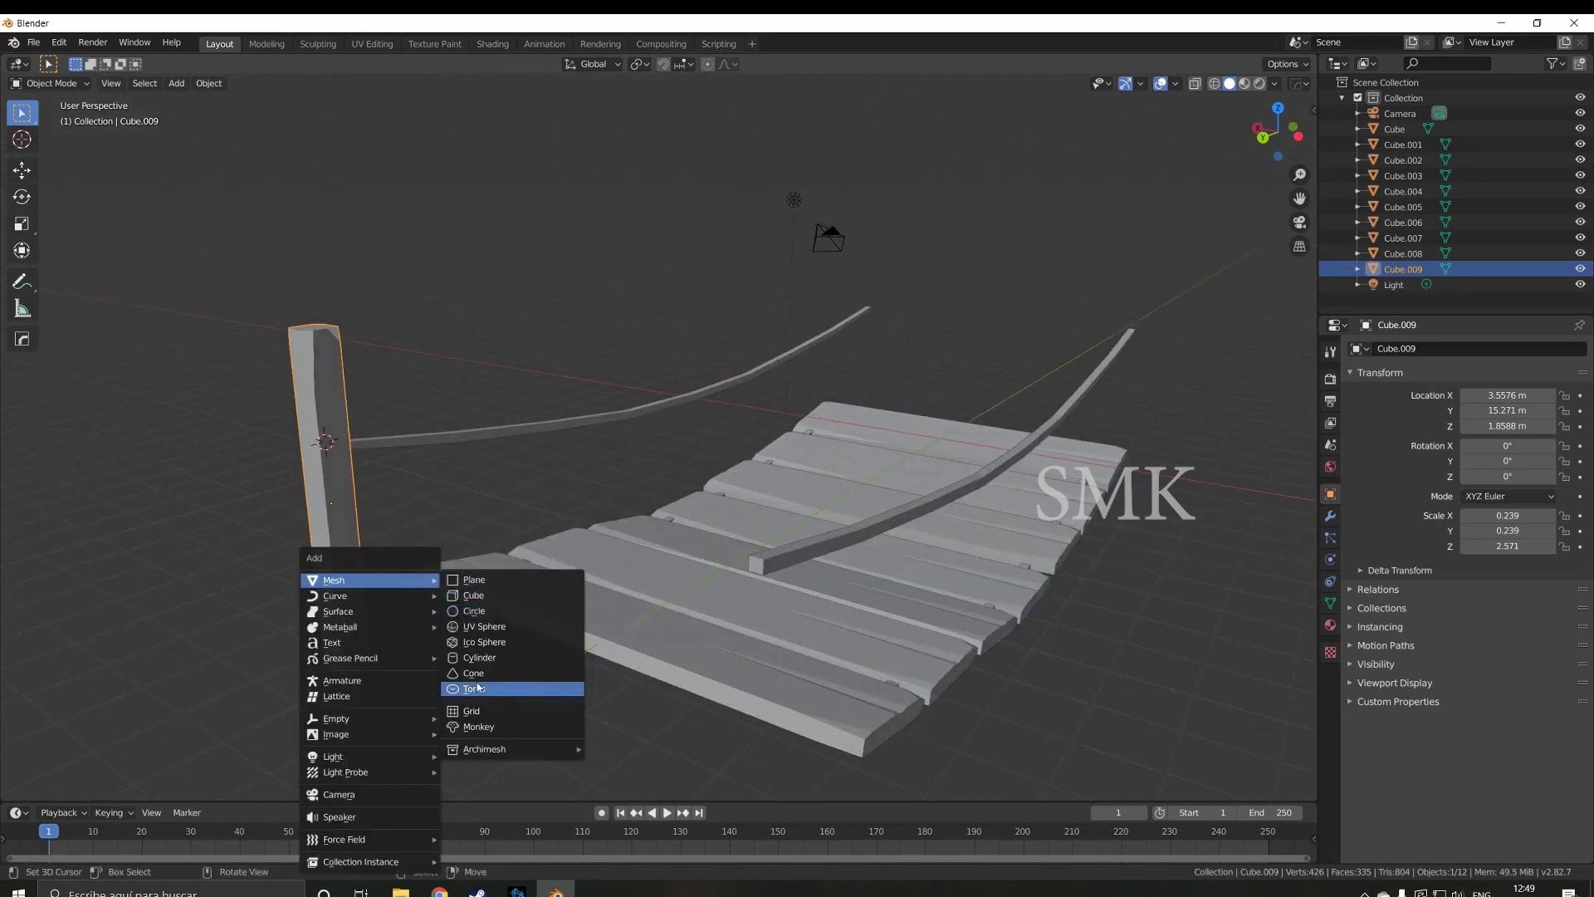
pyautogui.click(478, 687)
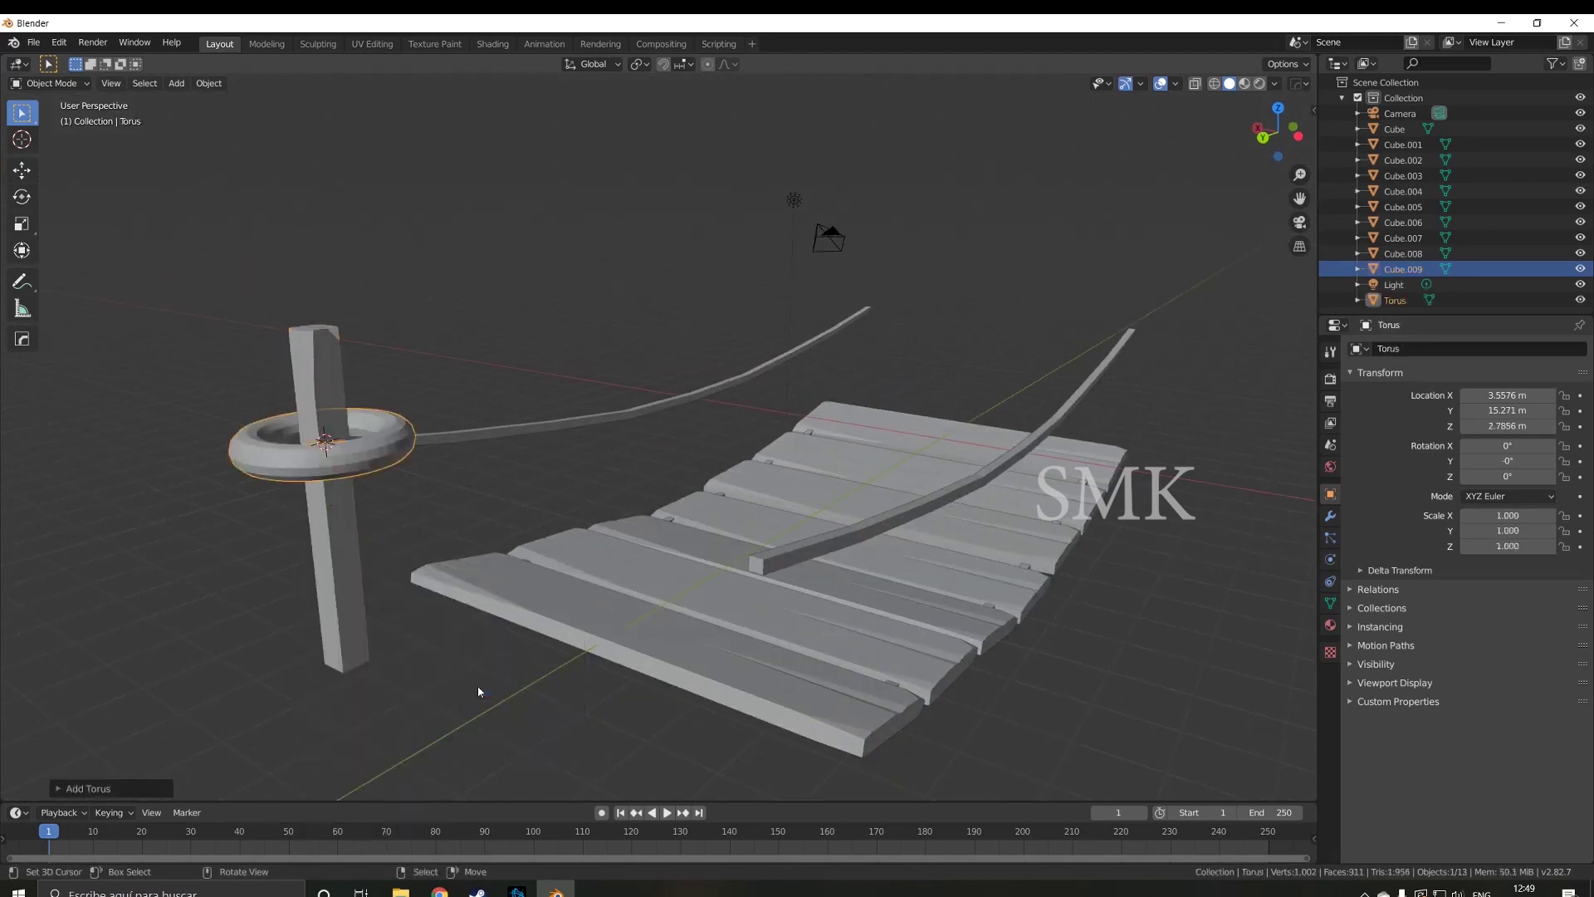
pyautogui.click(58, 789)
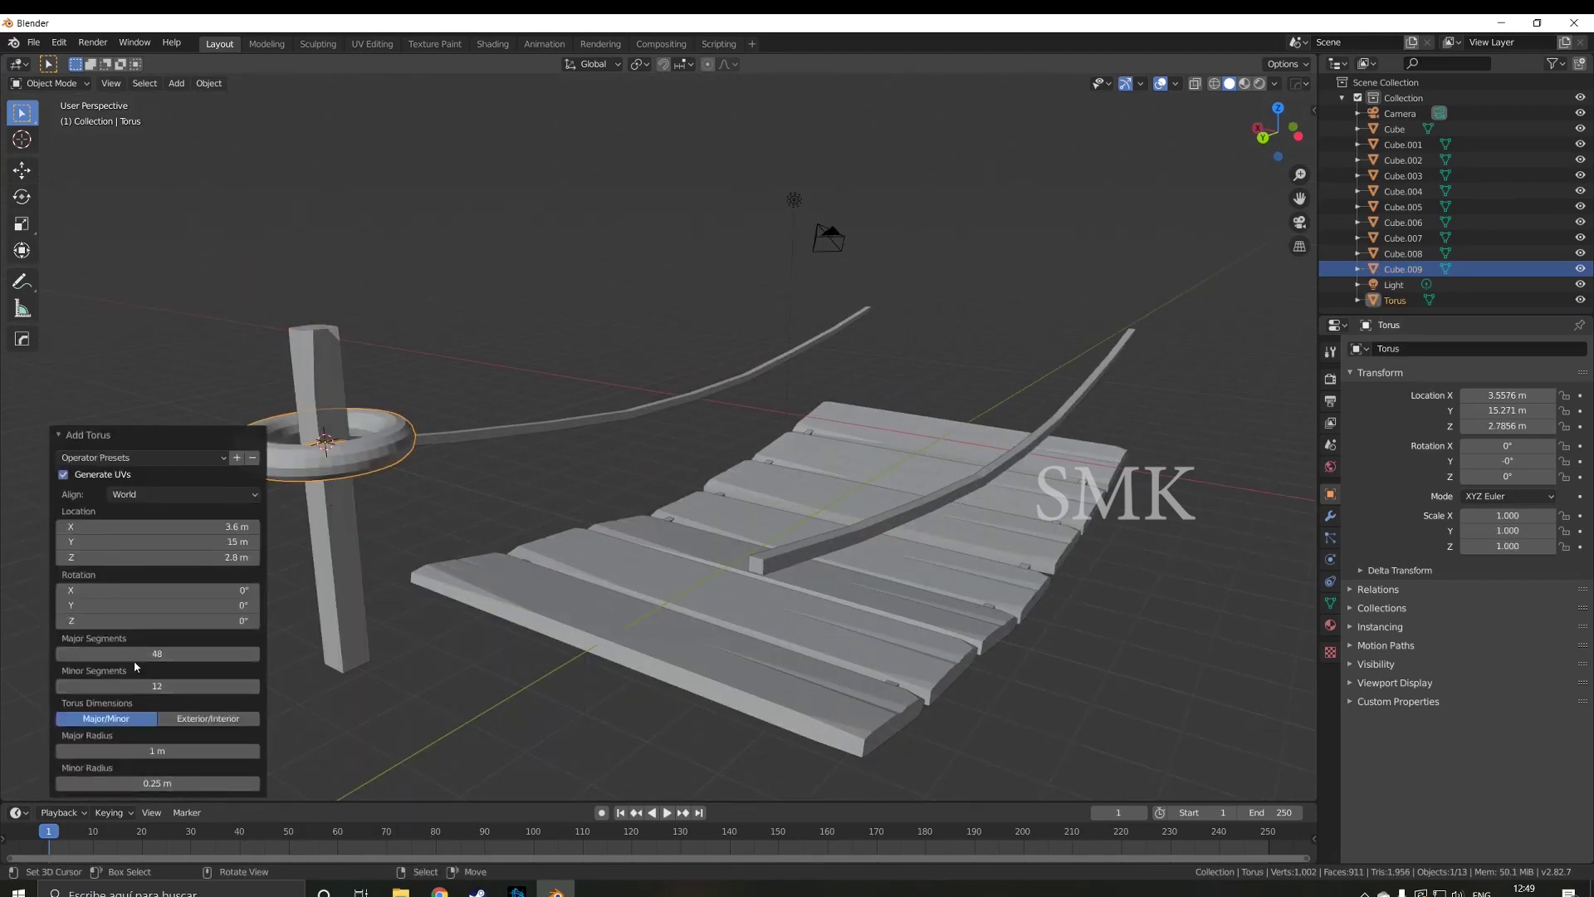
pyautogui.moveTo(137, 657); pyautogui.dragTo(66, 657)
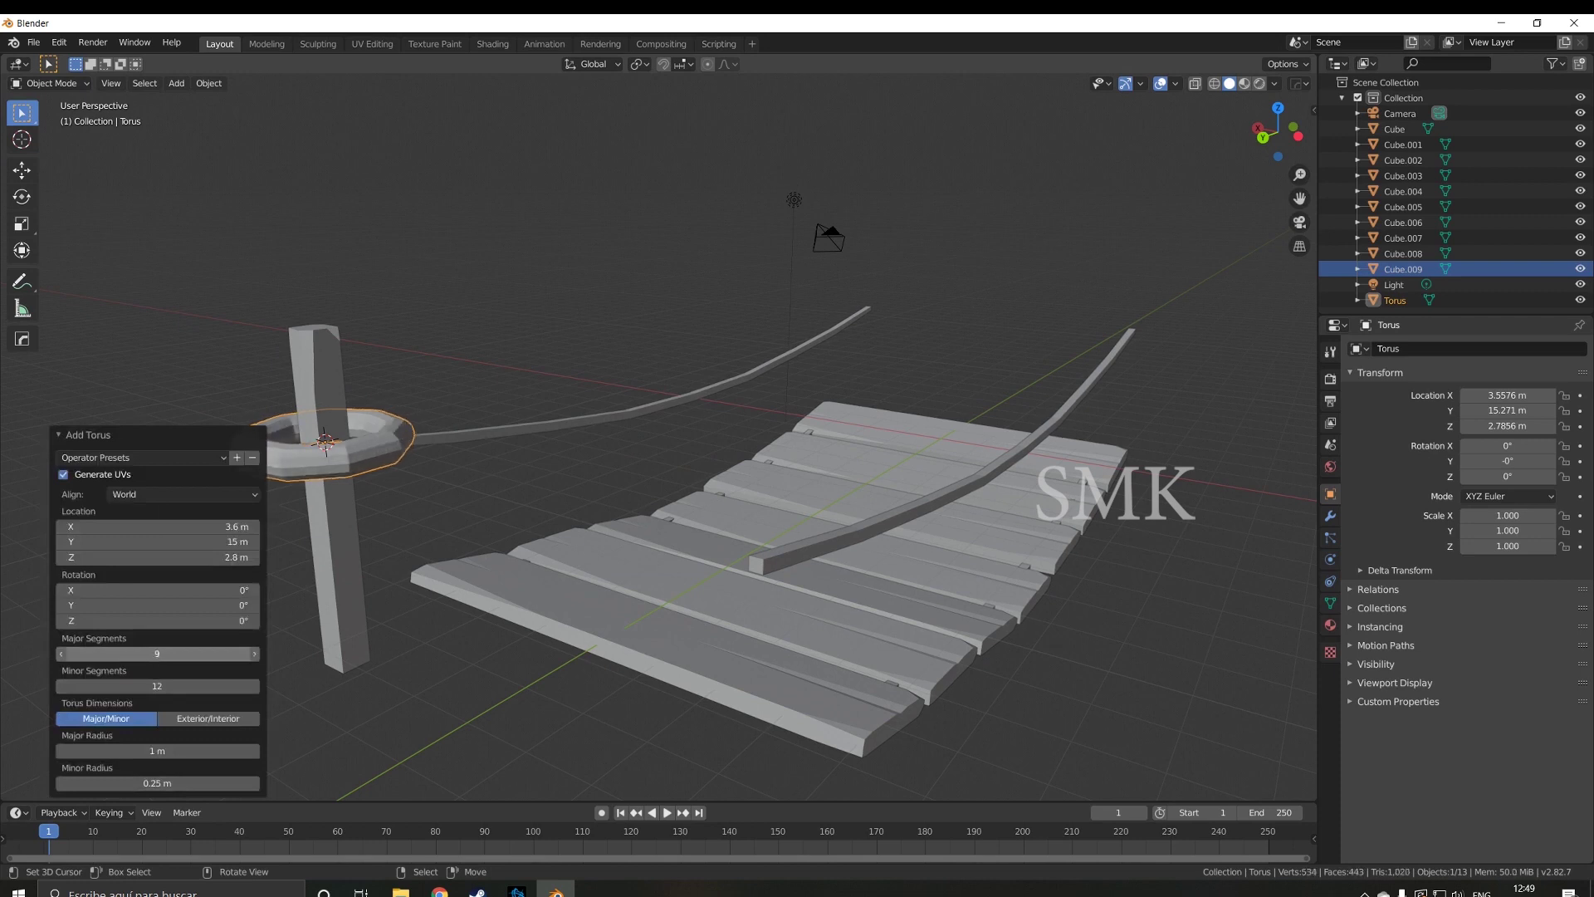
pyautogui.click(259, 655)
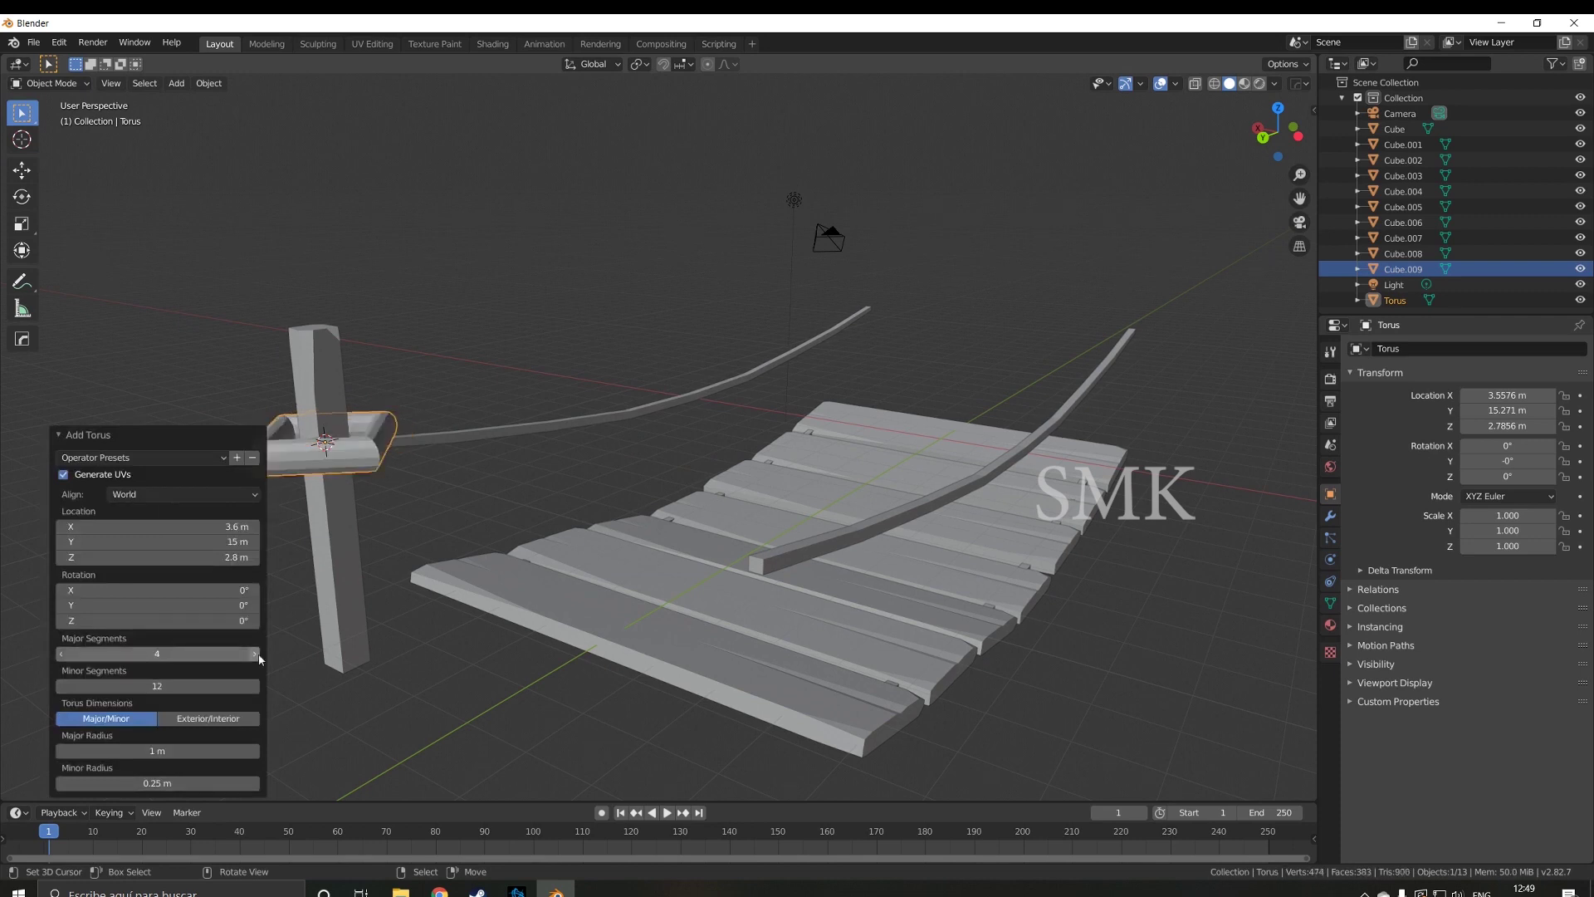
pyautogui.moveTo(208, 686); pyautogui.dragTo(195, 686)
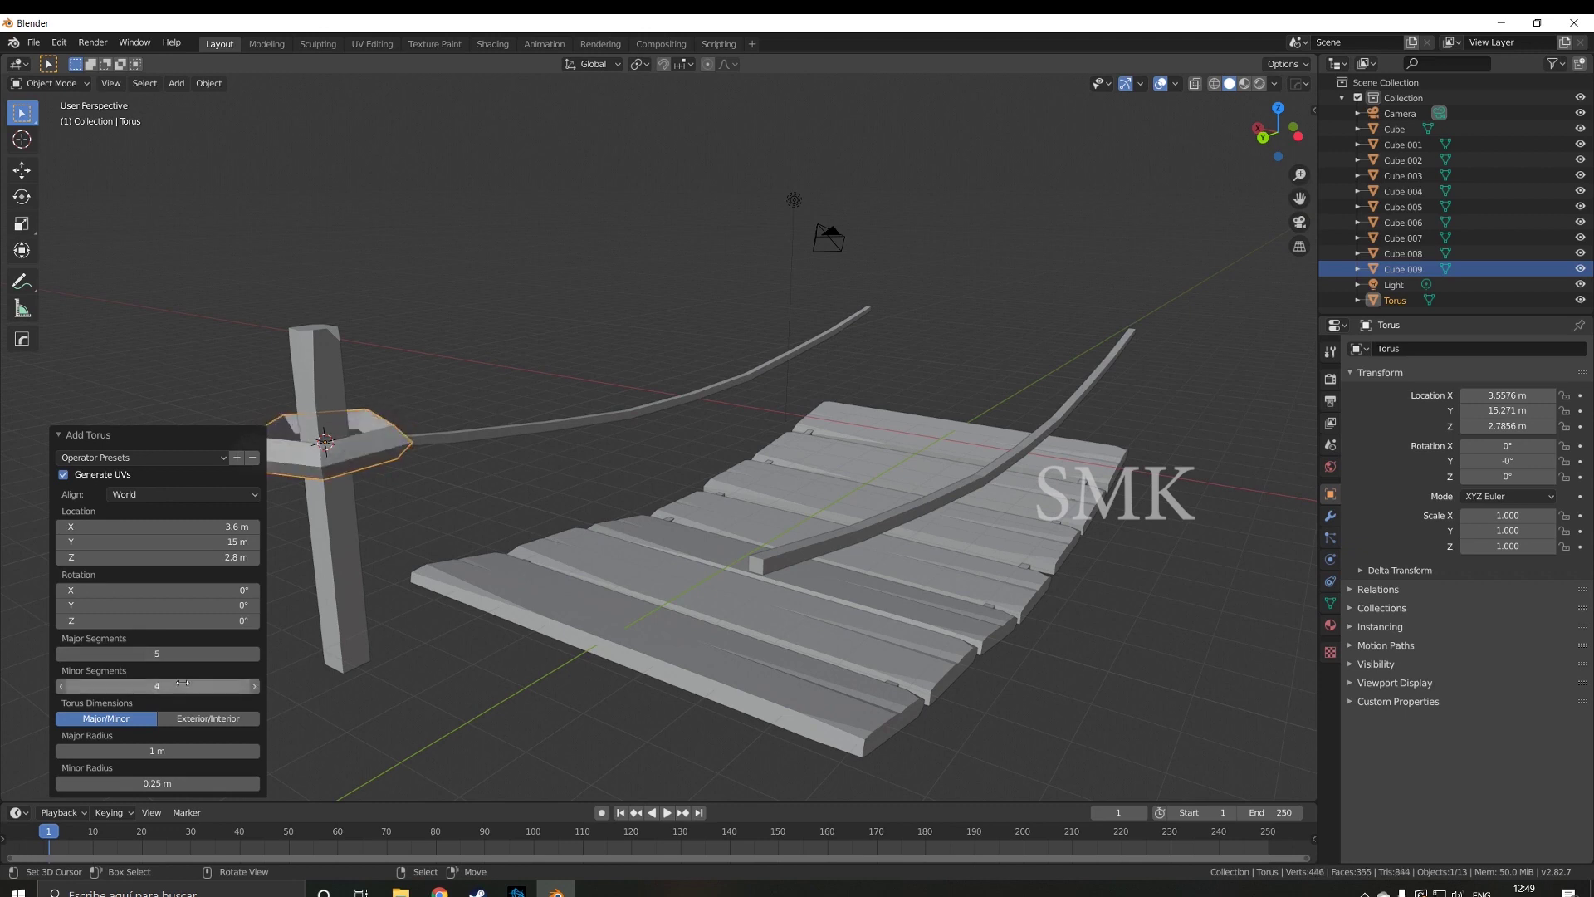
# - Scale the torus to 0.478 around the post, add a second ring 0.186 m higher, and select the post with them
pyautogui.press('Tab')
pyautogui.press('s')
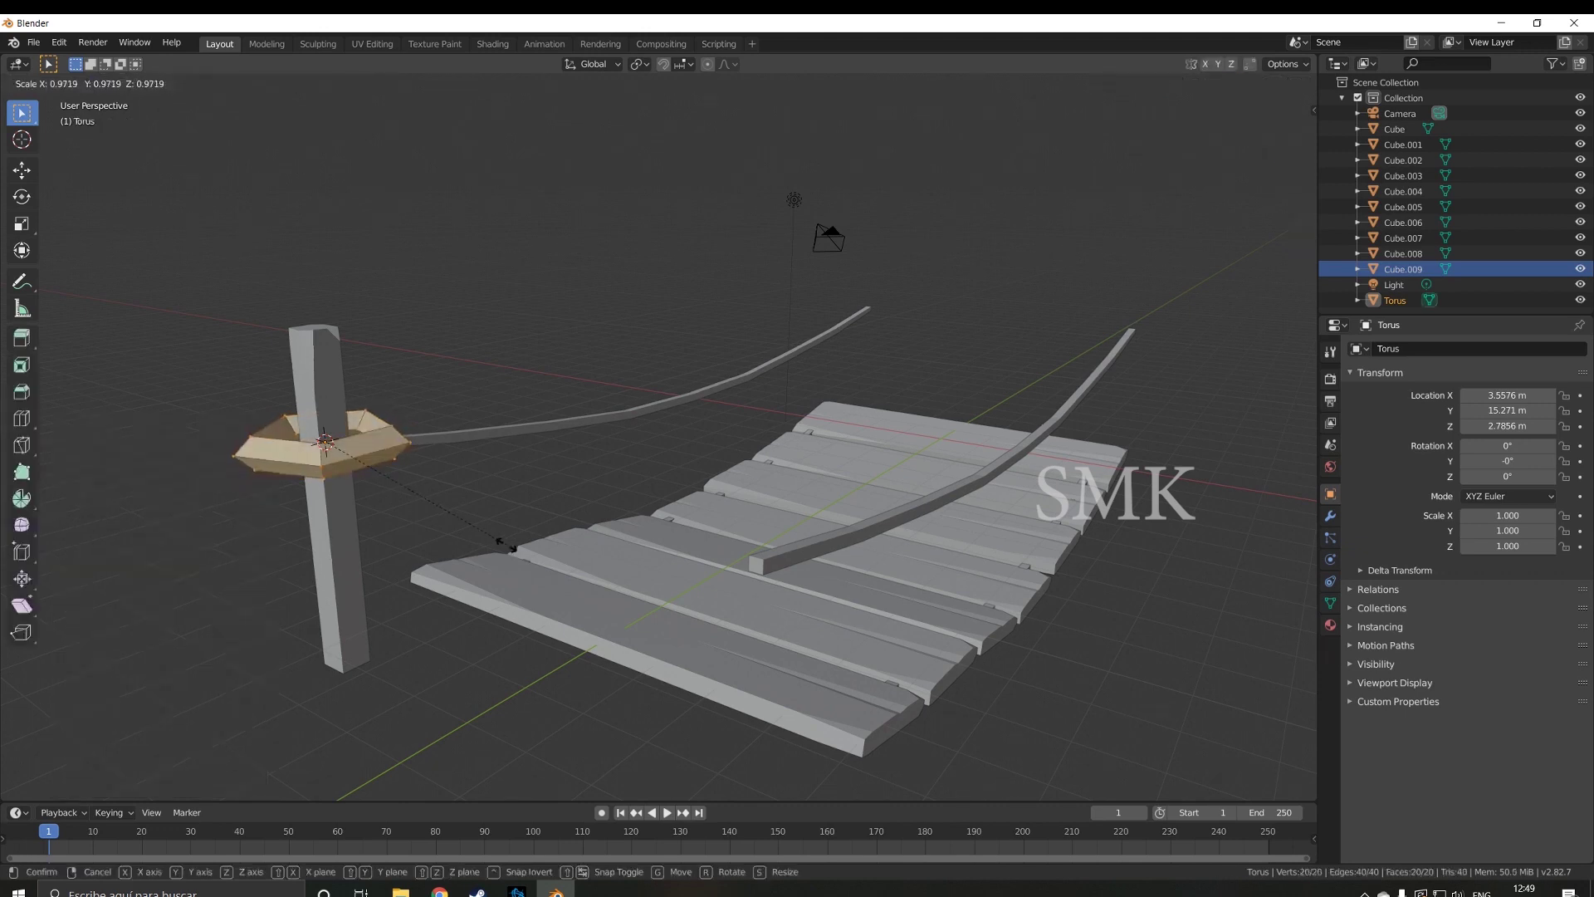
pyautogui.click(393, 521)
pyautogui.press('g')
pyautogui.press('z')
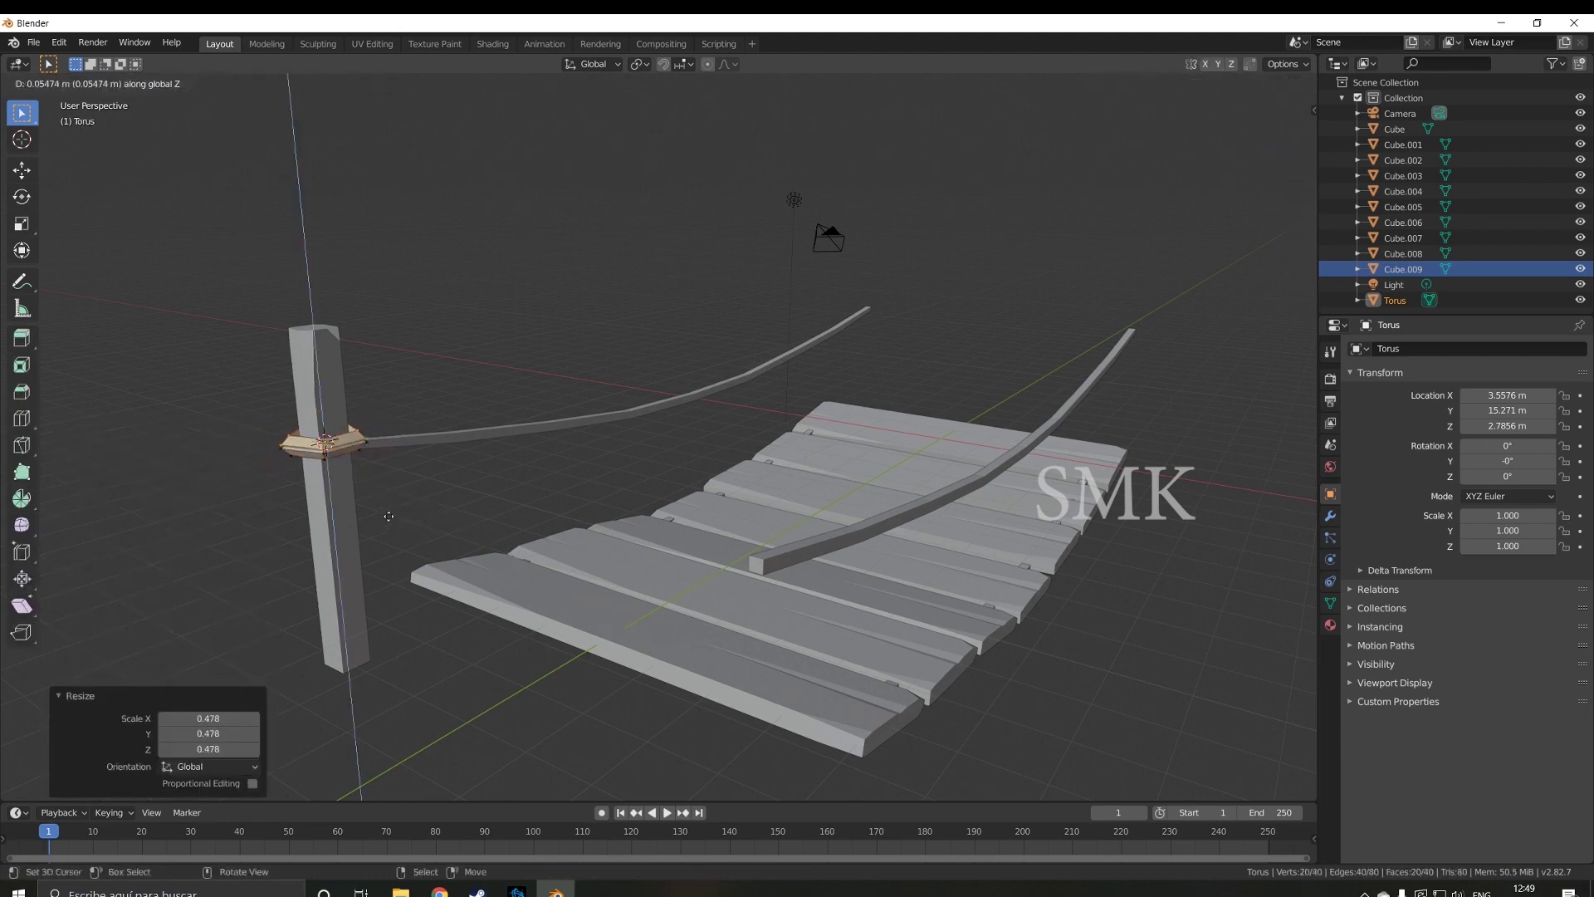
pyautogui.click(385, 507)
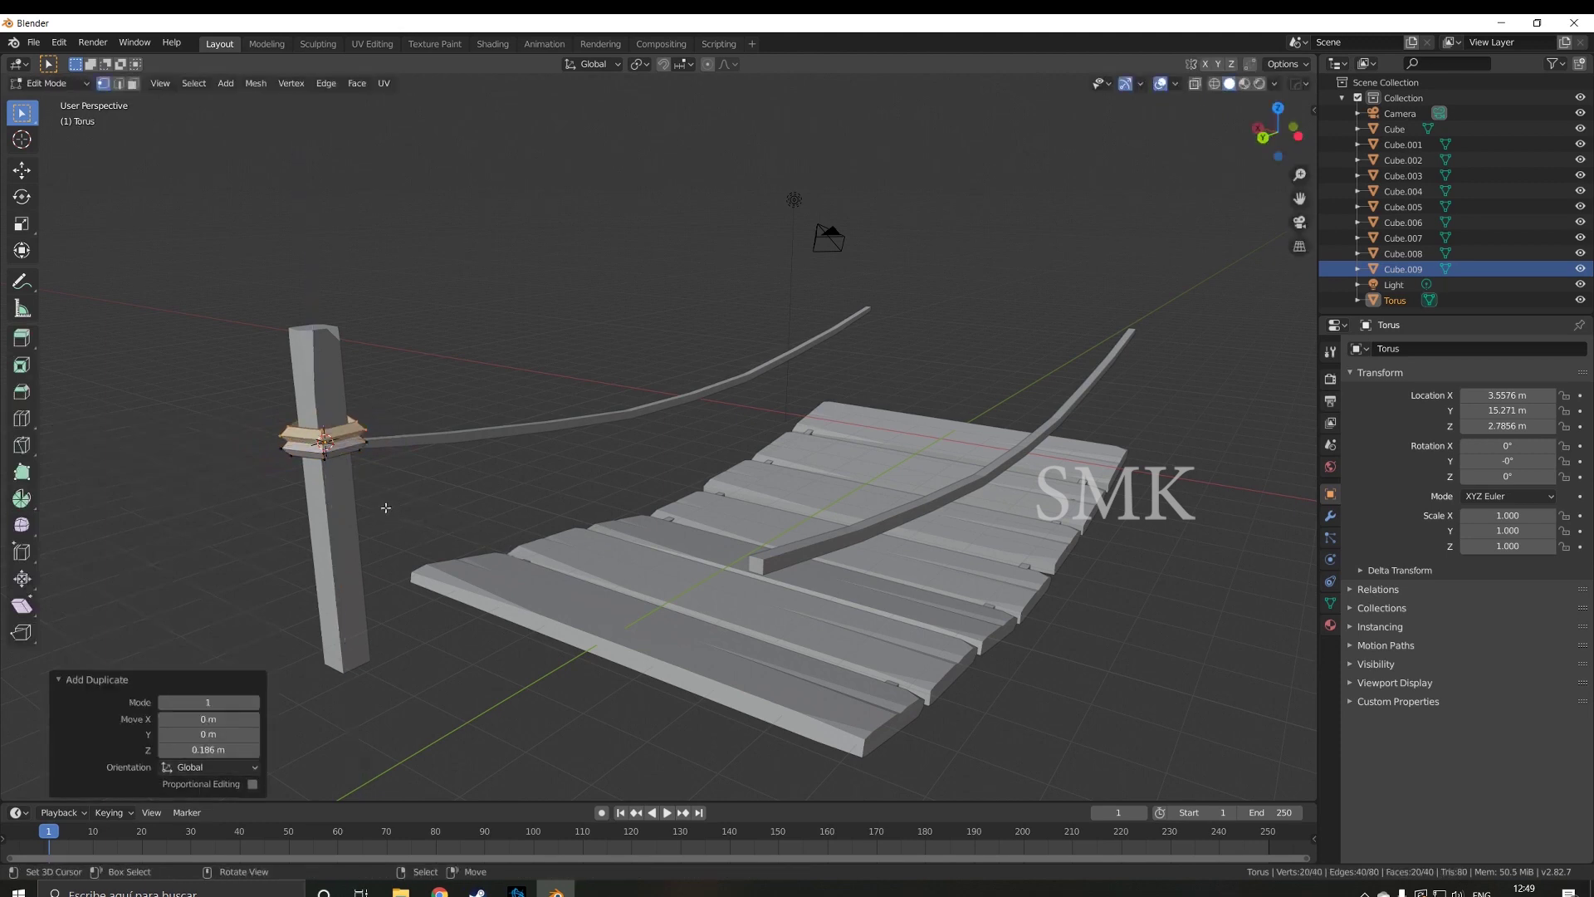
pyautogui.press('Tab')
pyautogui.keyDown('shift'); pyautogui.click(336, 482); pyautogui.keyUp('shift')
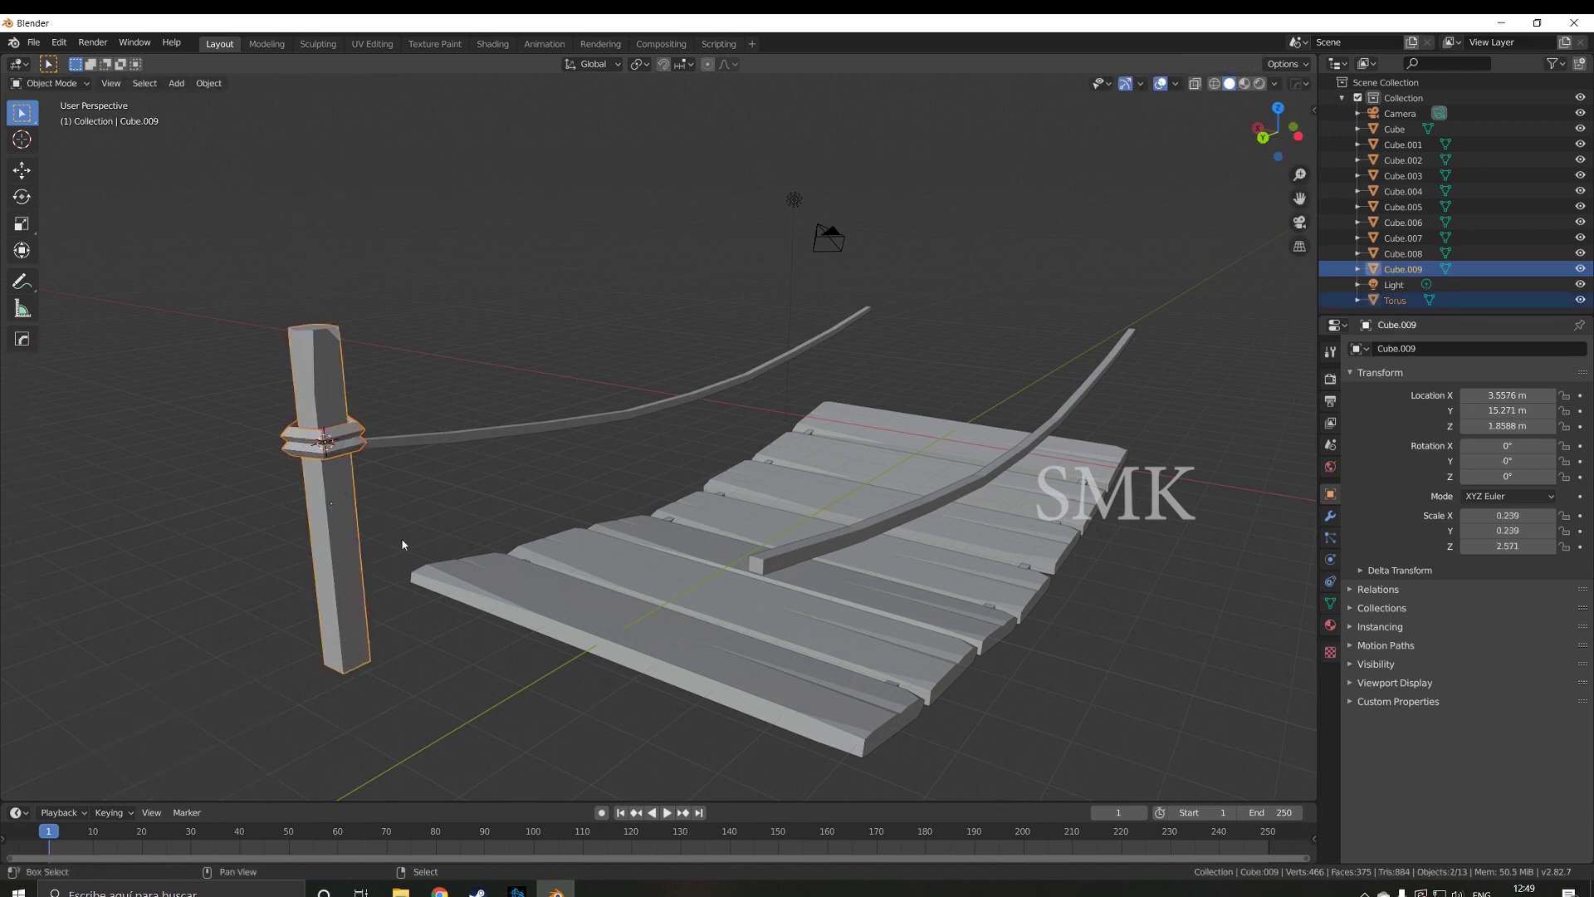
# - Duplicate the ringed post along X to the opposite side of the bridge
pyautogui.hotkey('shift', 'd')
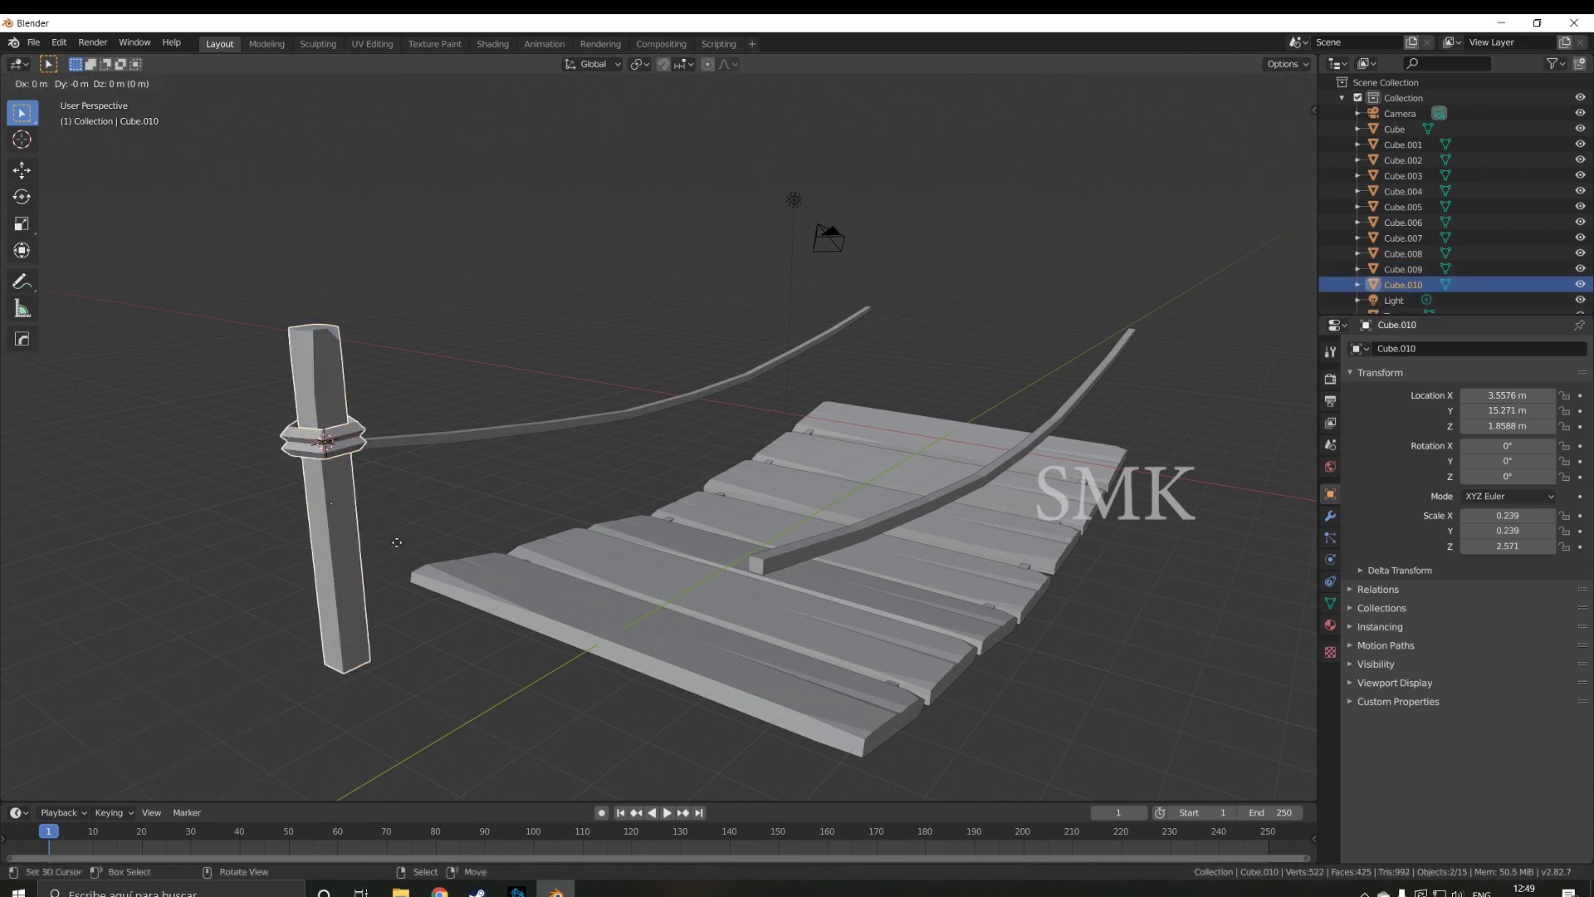
pyautogui.press('x')
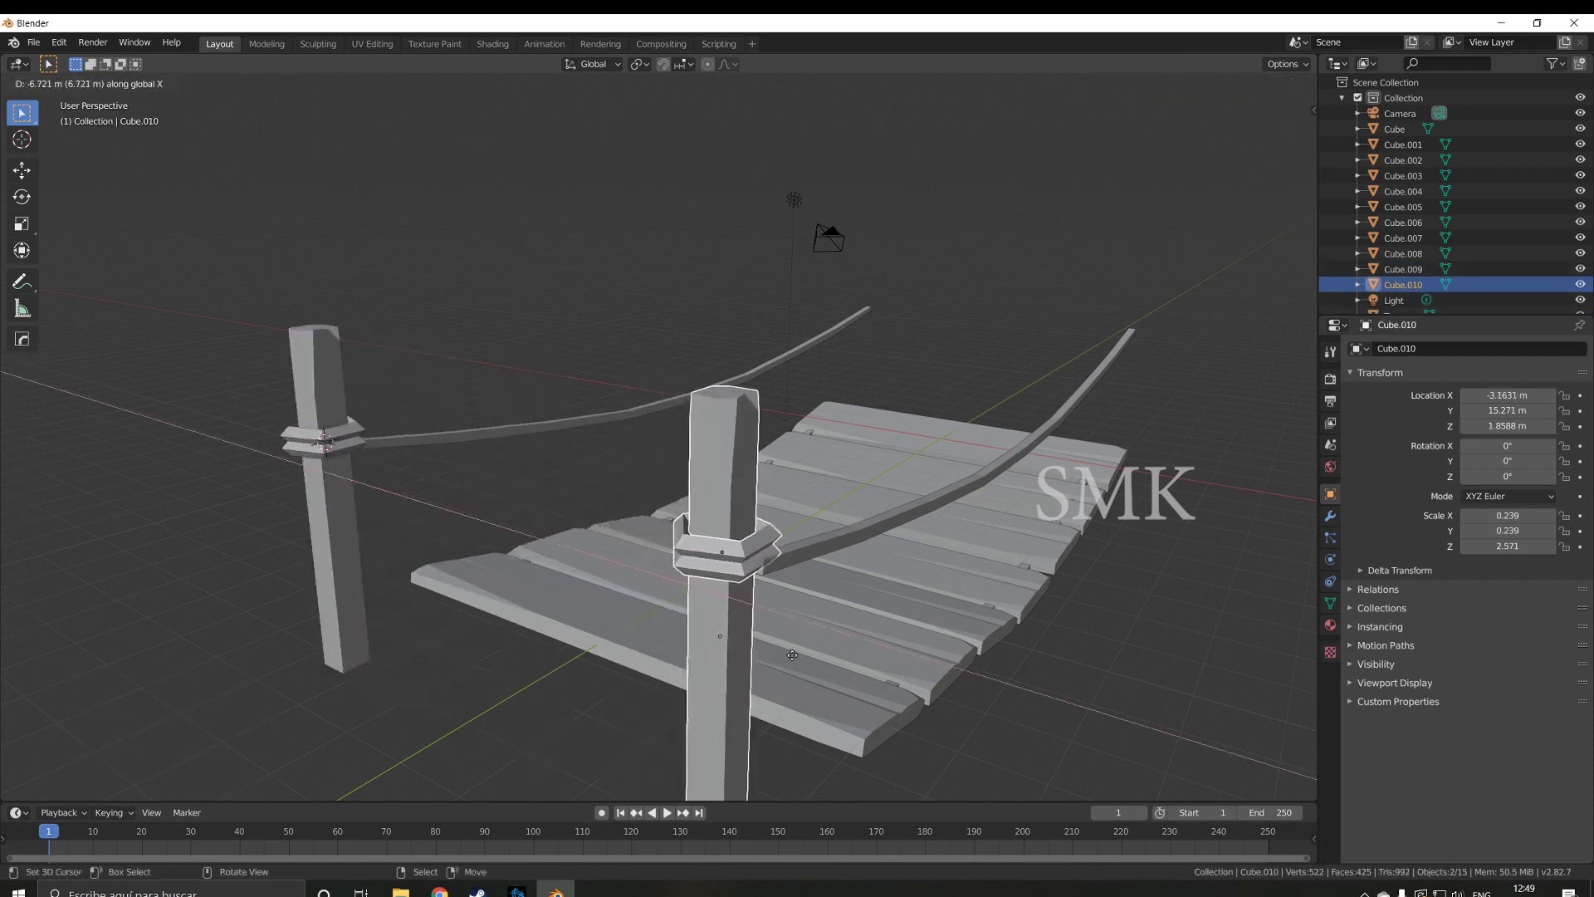
pyautogui.click(810, 657)
pyautogui.moveTo(810, 657)
pyautogui.mouseDown(button='middle')
pyautogui.moveTo(782, 677)
pyautogui.moveTo(712, 646)
pyautogui.mouseUp(button='middle')
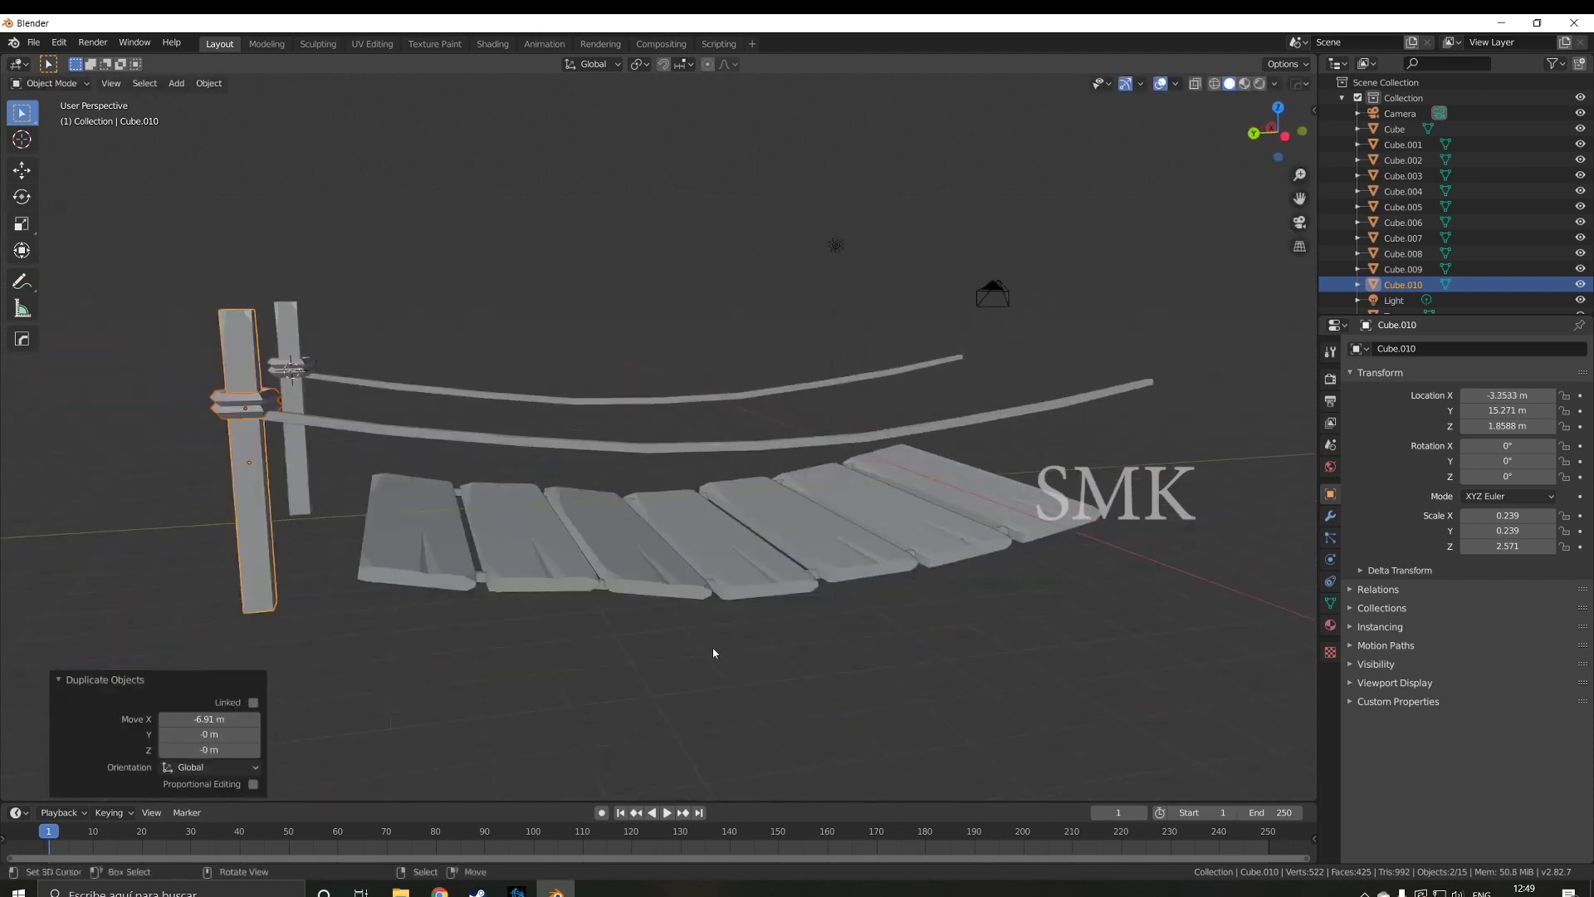
# - Copy the other near post and its two rings along Y to the far end of the bridge
pyautogui.click(294, 390)
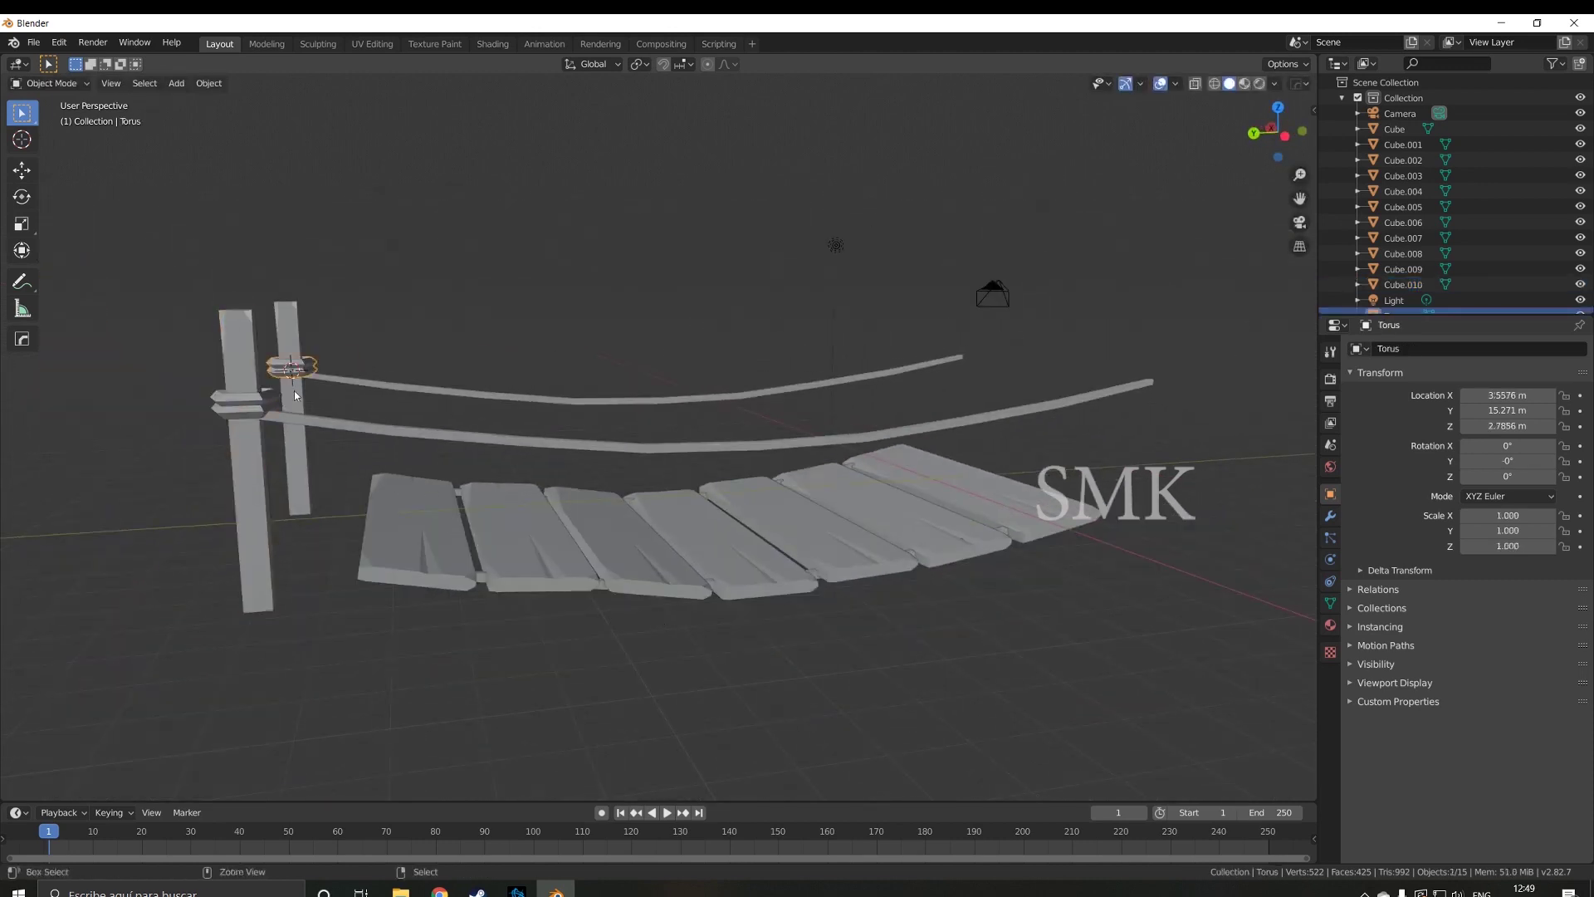
pyautogui.keyDown('shift'); pyautogui.click(291, 374); pyautogui.keyUp('shift')
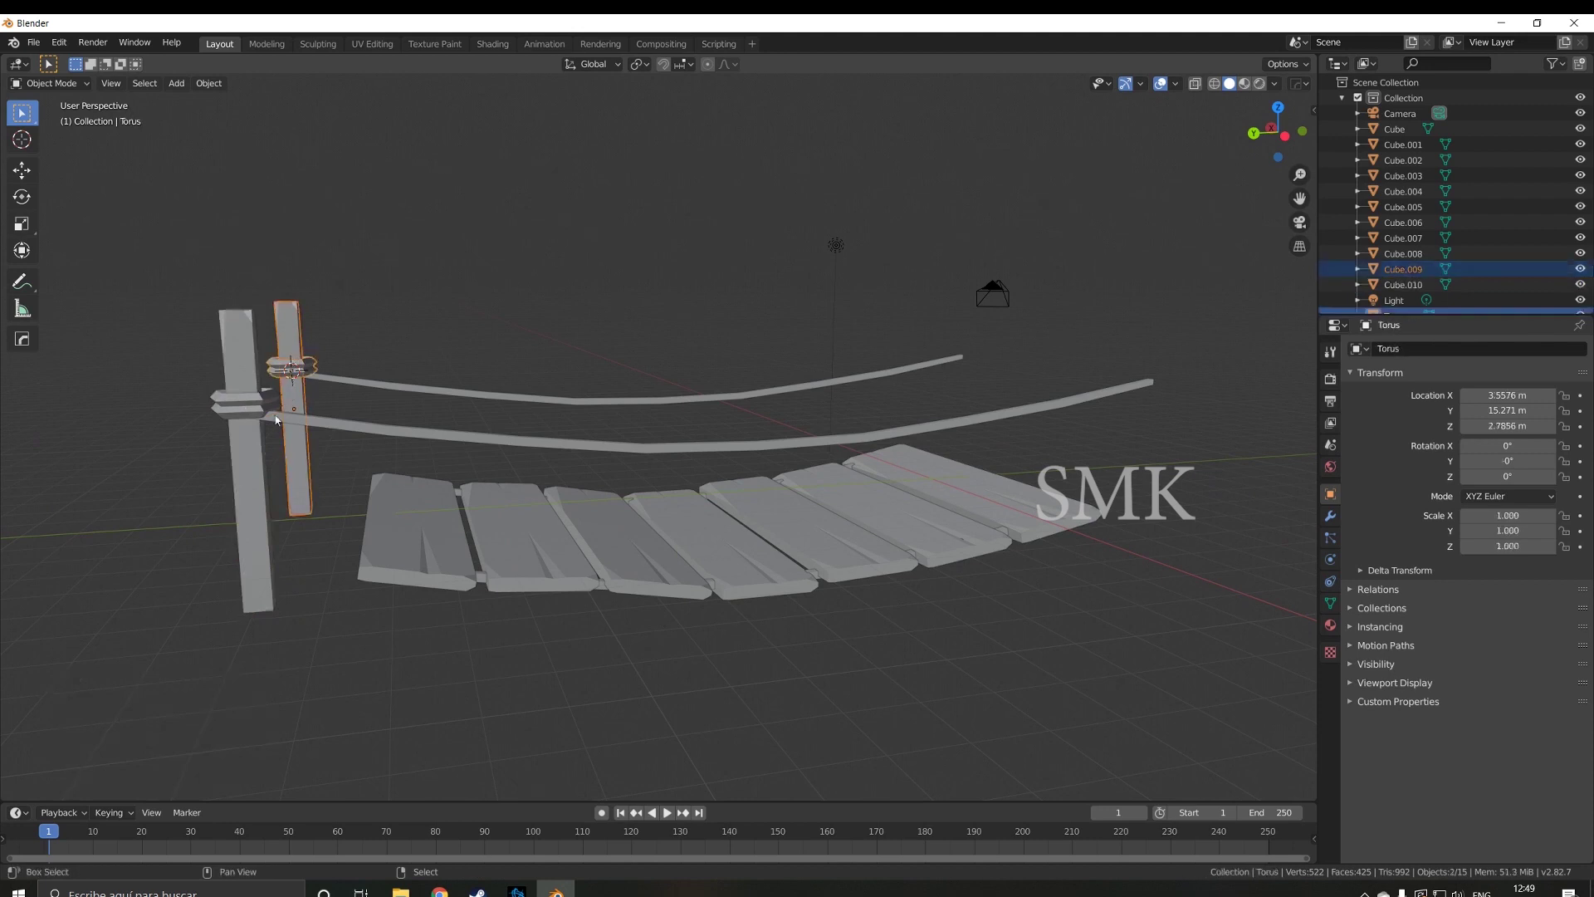
pyautogui.keyDown('shift'); pyautogui.click(235, 409); pyautogui.keyUp('shift')
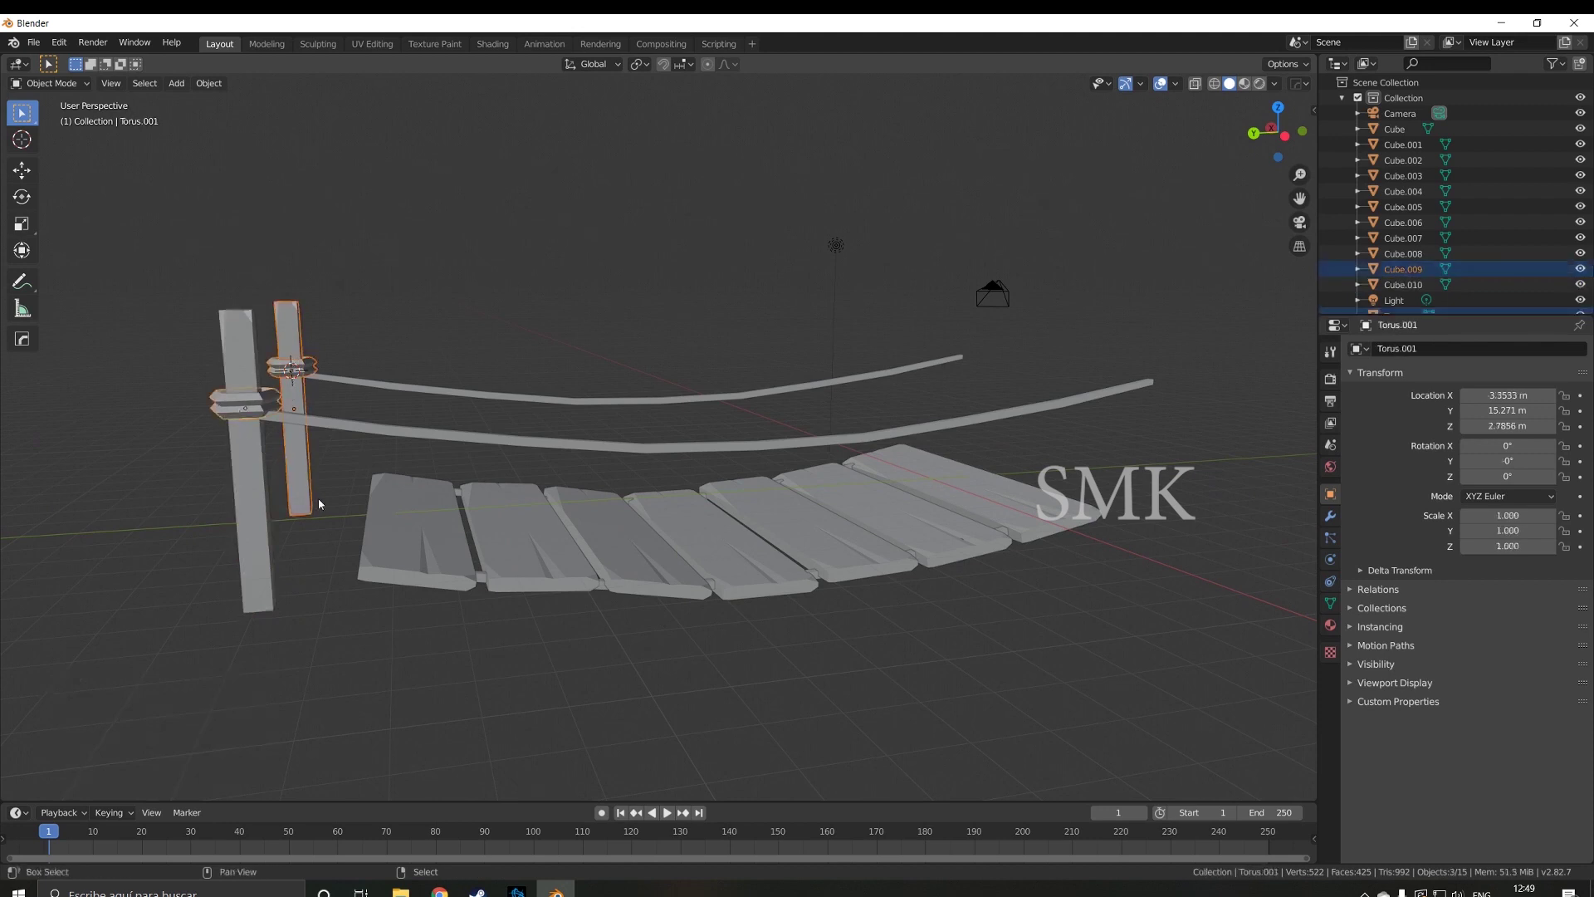
pyautogui.hotkey('shift', 'd')
pyautogui.press('y')
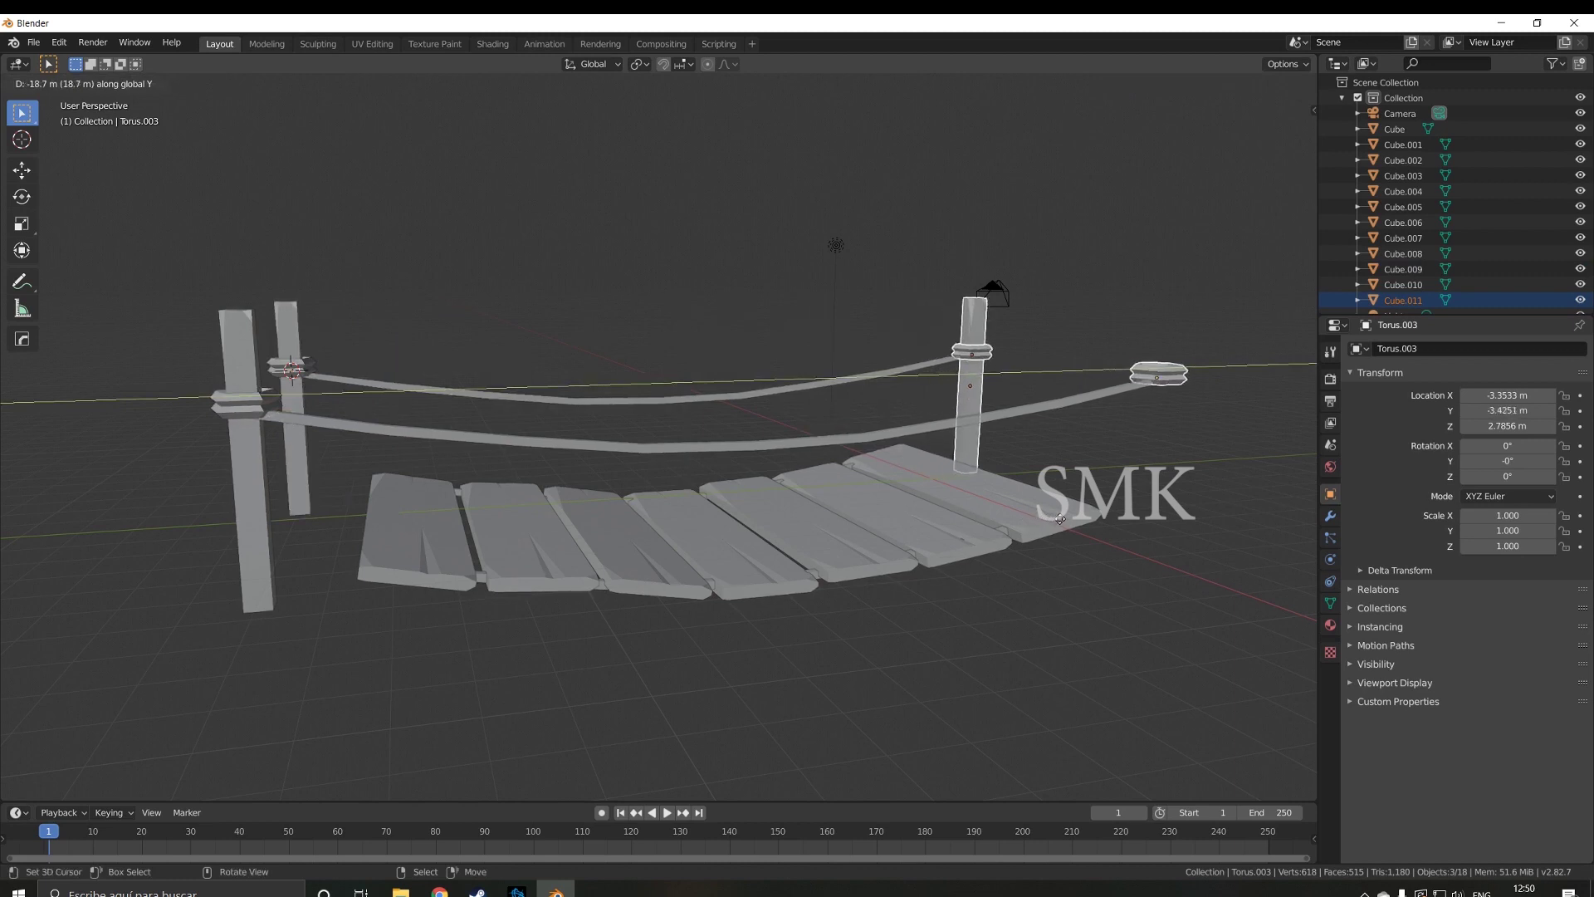
pyautogui.click(1059, 532)
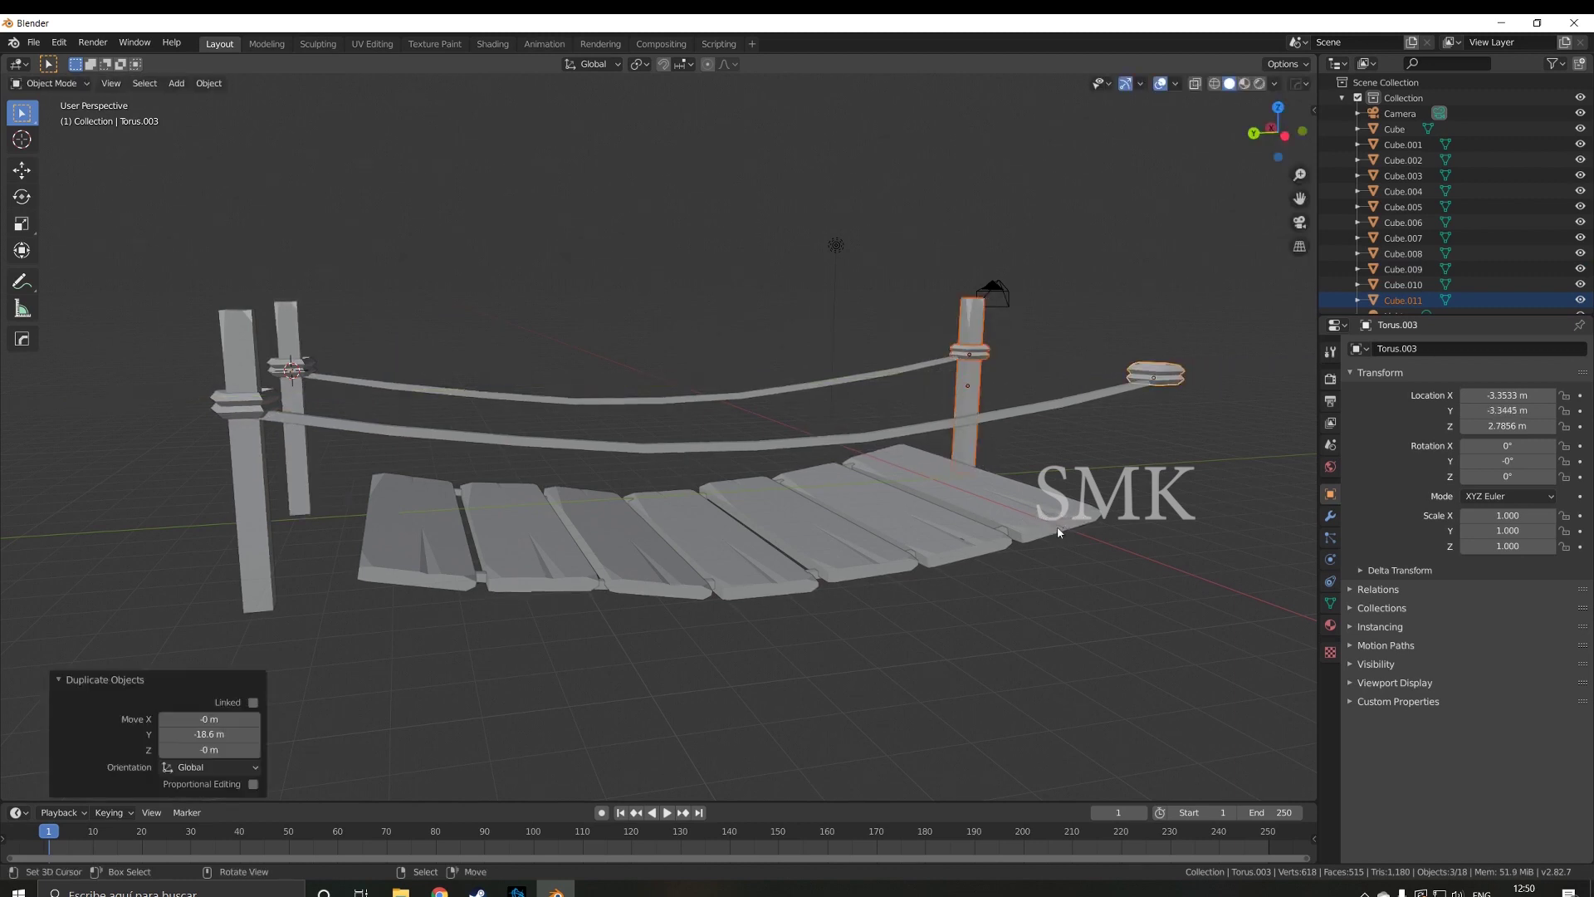
# - Copy the remaining near post along Y to the far corner, then inspect the finished bridge from above
pyautogui.click(248, 454)
pyautogui.hotkey('shift', 'd')
pyautogui.press('y')
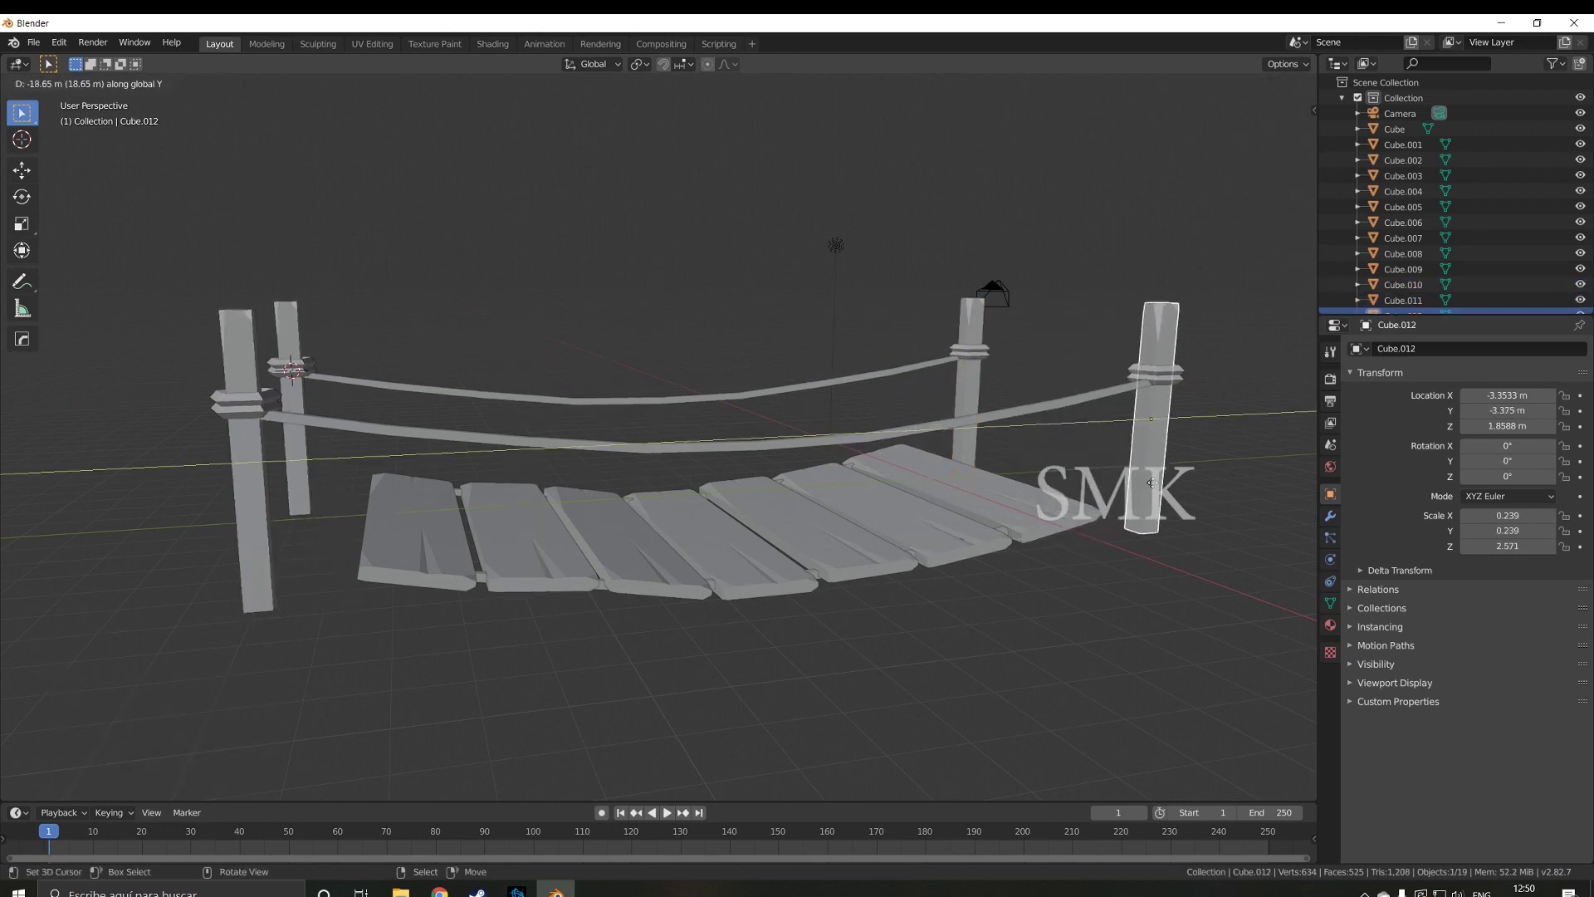
pyautogui.click(1152, 483)
pyautogui.moveTo(1151, 482)
pyautogui.mouseDown(button='middle')
pyautogui.moveTo(903, 562)
pyautogui.moveTo(918, 552)
pyautogui.moveTo(841, 317)
pyautogui.mouseUp(button='middle')
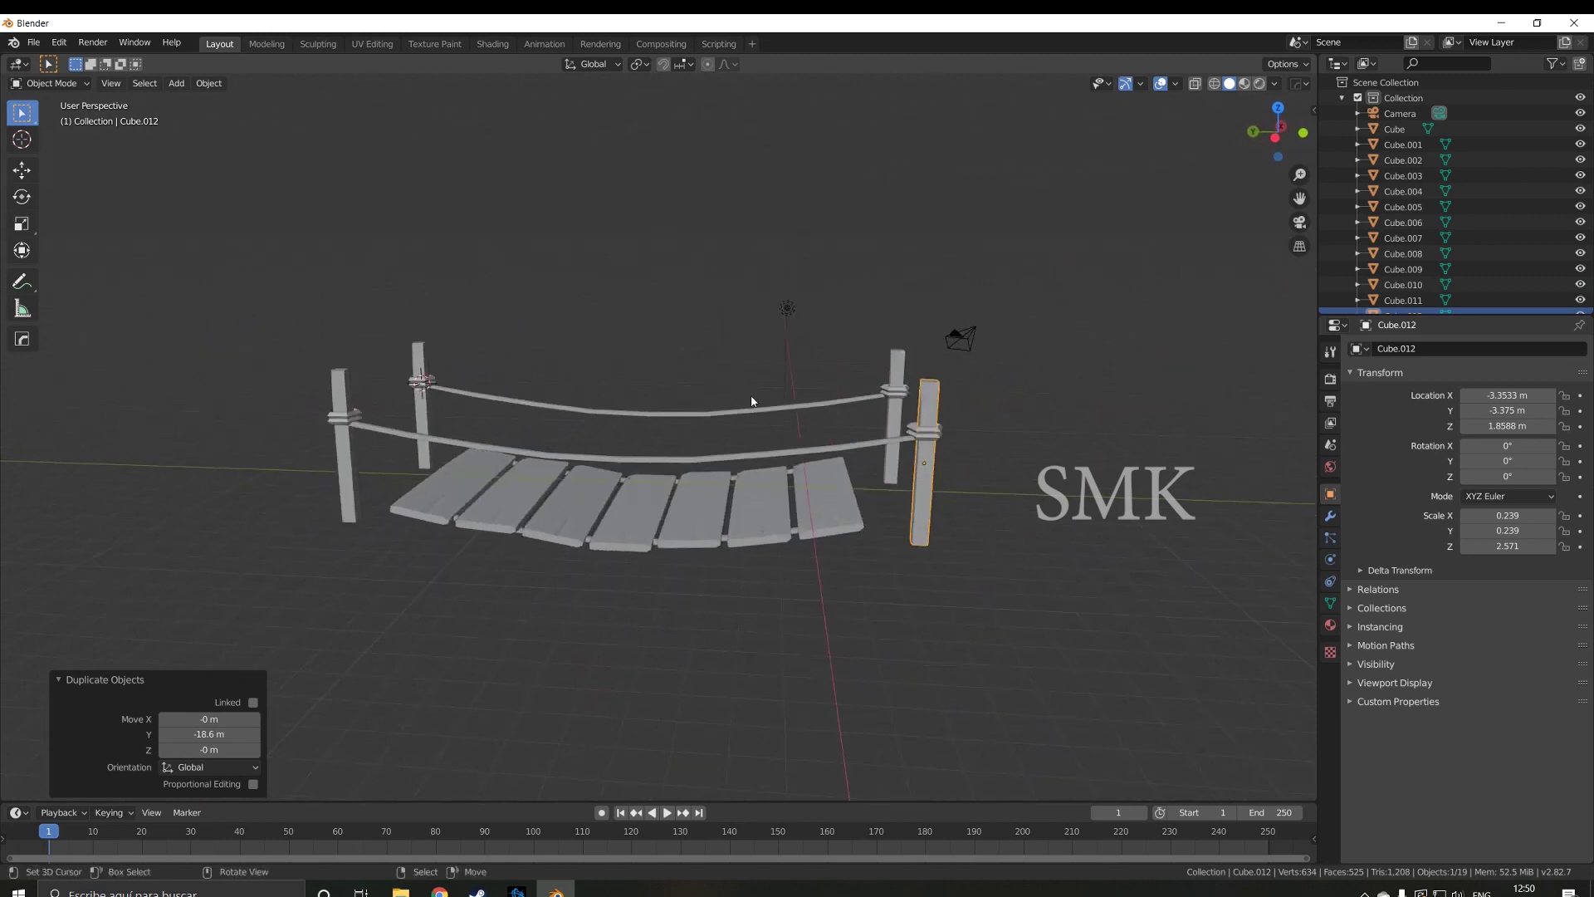
pyautogui.moveTo(752, 401)
pyautogui.mouseDown(button='middle')
pyautogui.moveTo(744, 466)
pyautogui.moveTo(559, 463)
pyautogui.moveTo(888, 508)
pyautogui.moveTo(741, 583)
pyautogui.moveTo(635, 716)
pyautogui.moveTo(676, 370)
pyautogui.moveTo(545, 231)
pyautogui.moveTo(595, 260)
pyautogui.moveTo(461, 330)
pyautogui.moveTo(489, 353)
pyautogui.mouseUp(button='middle')
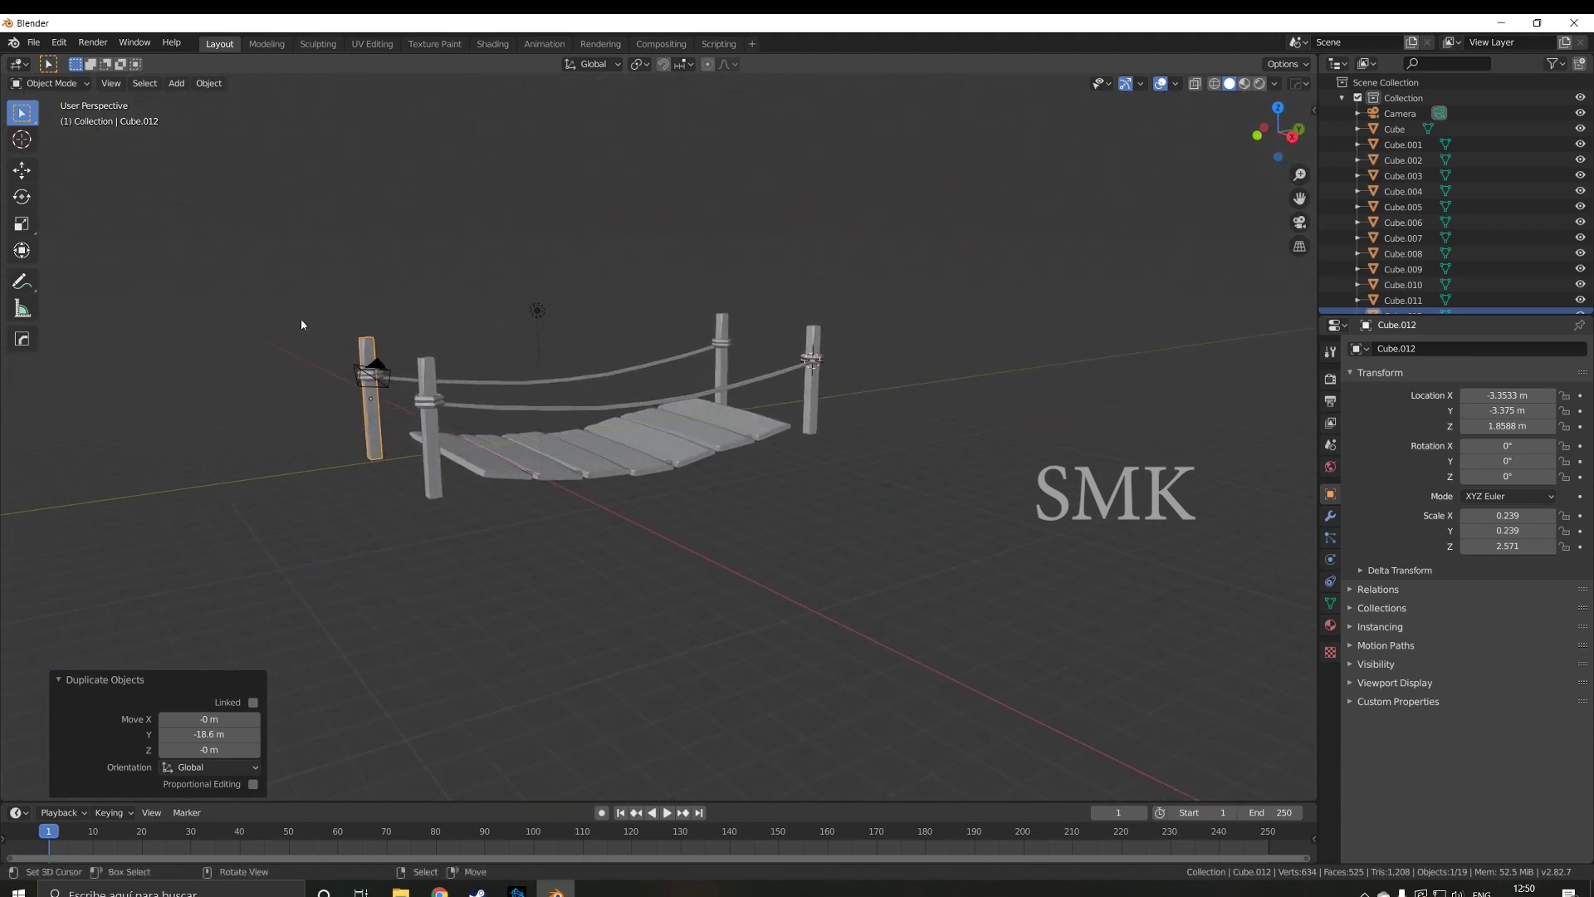